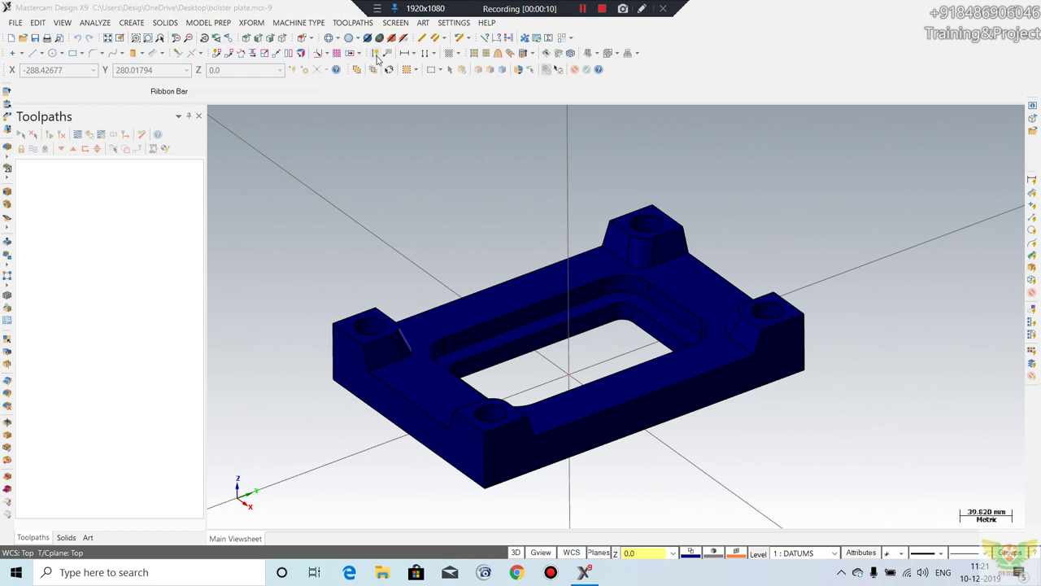
Step: Select the default mill machine and fit a 300 × 200 × 50.019352 stock box around all entities
{"action": "left_click", "coordinate": [298, 22]}
{"action": "mouse_move", "coordinate": [294, 36]}
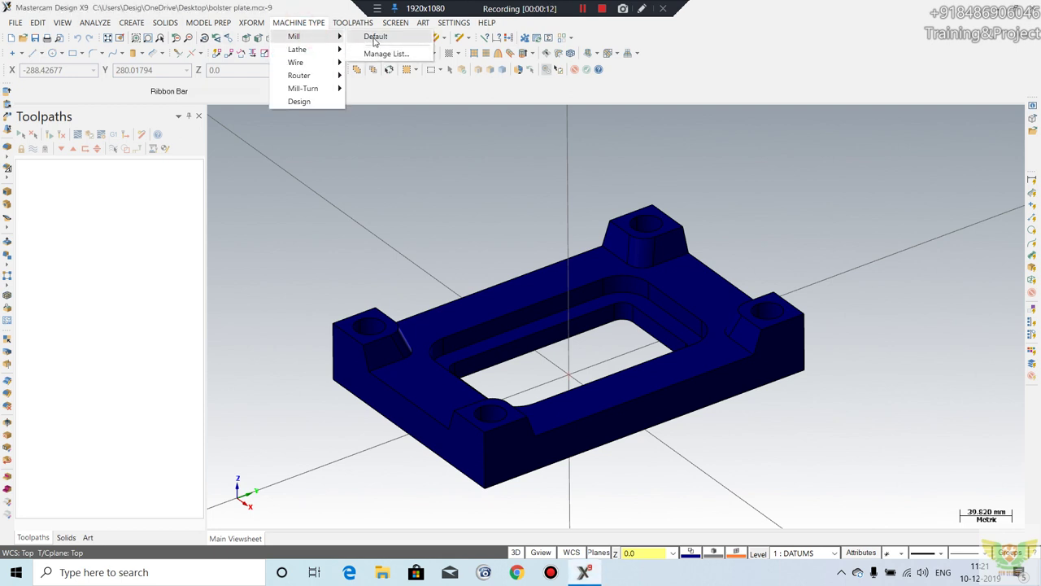
{"action": "left_click", "coordinate": [374, 38]}
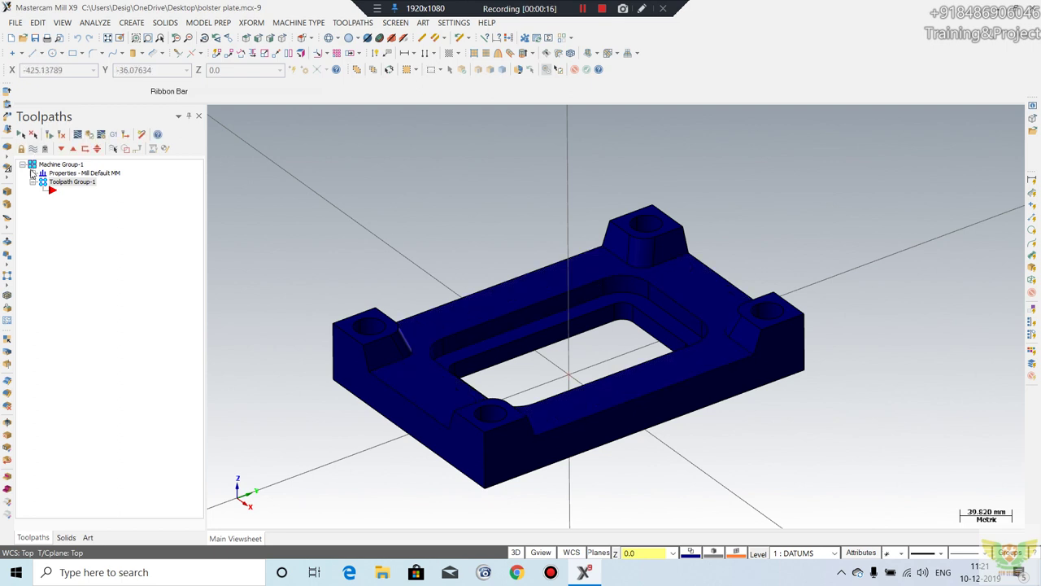
{"action": "left_click", "coordinate": [33, 173]}
{"action": "left_click", "coordinate": [73, 199]}
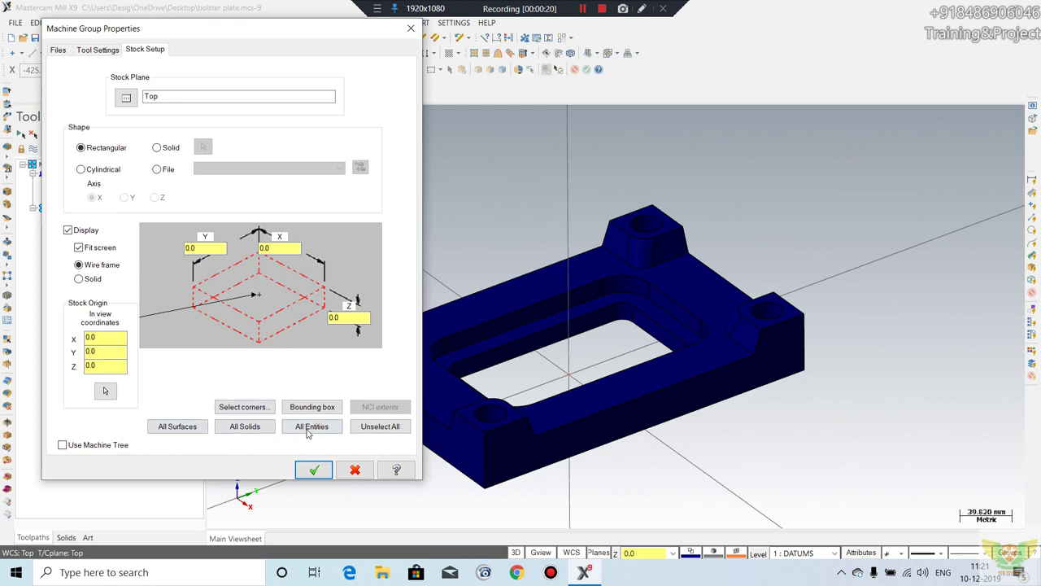
{"action": "left_click", "coordinate": [312, 426]}
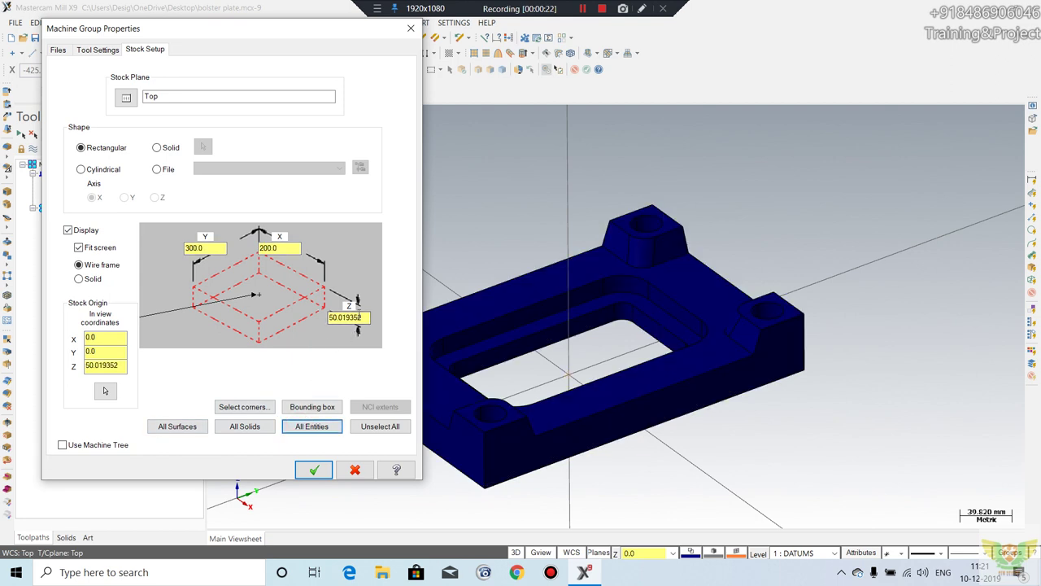
{"action": "left_click", "coordinate": [314, 470]}
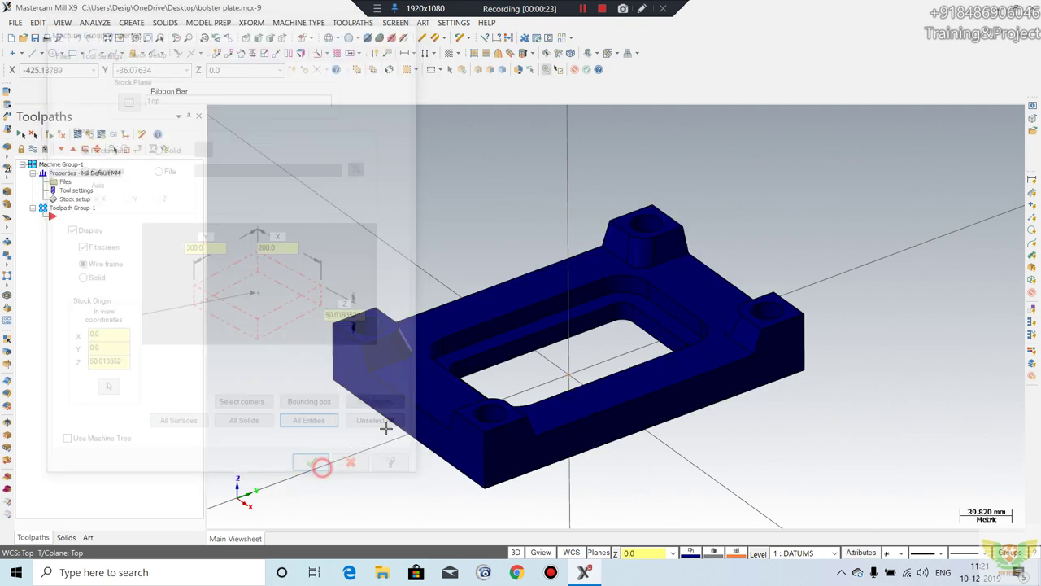
Step: Return the plate to the standard isometric view and bring up the toolpath types
{"action": "middle_click_drag", "start_coordinate": [557, 359], "coordinate": [555, 323]}
{"action": "key", "text": "alt+7"}
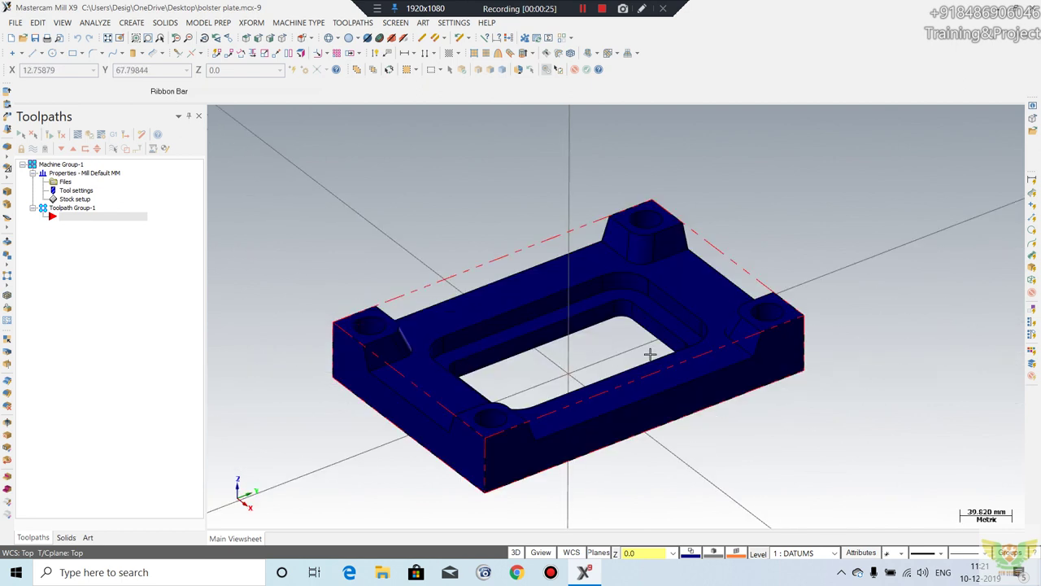
{"action": "left_click", "coordinate": [354, 22]}
{"action": "mouse_move", "coordinate": [372, 119]}
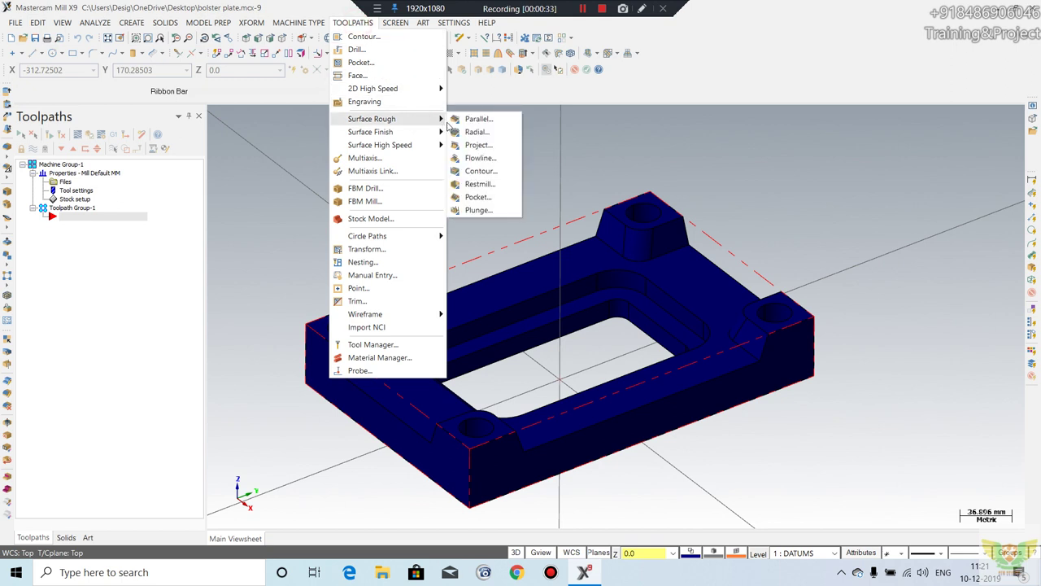
Step: Start a surface rough parallel toolpath named bolster plate and window-select all 43 part surfaces
{"action": "left_click", "coordinate": [463, 120]}
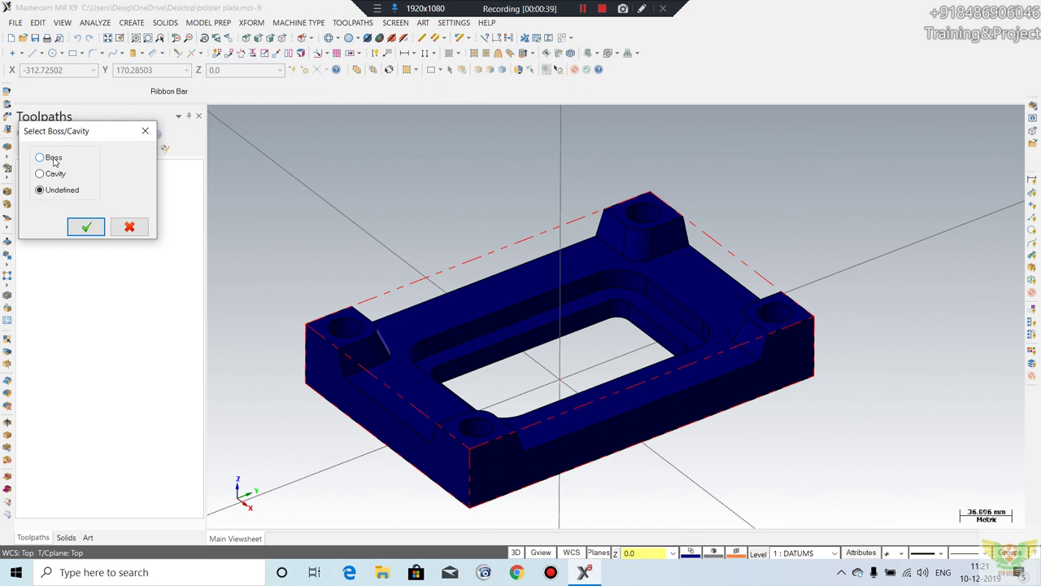
{"action": "left_click", "coordinate": [86, 228]}
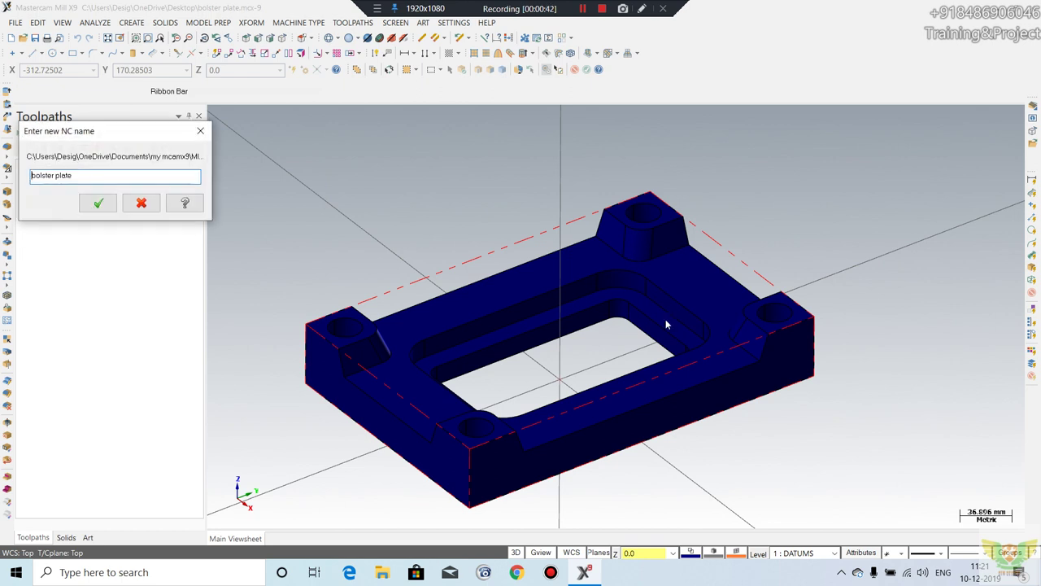
{"action": "left_click", "coordinate": [95, 202]}
{"action": "scroll", "coordinate": [692, 290], "scroll_direction": "down", "scroll_amount": 4}
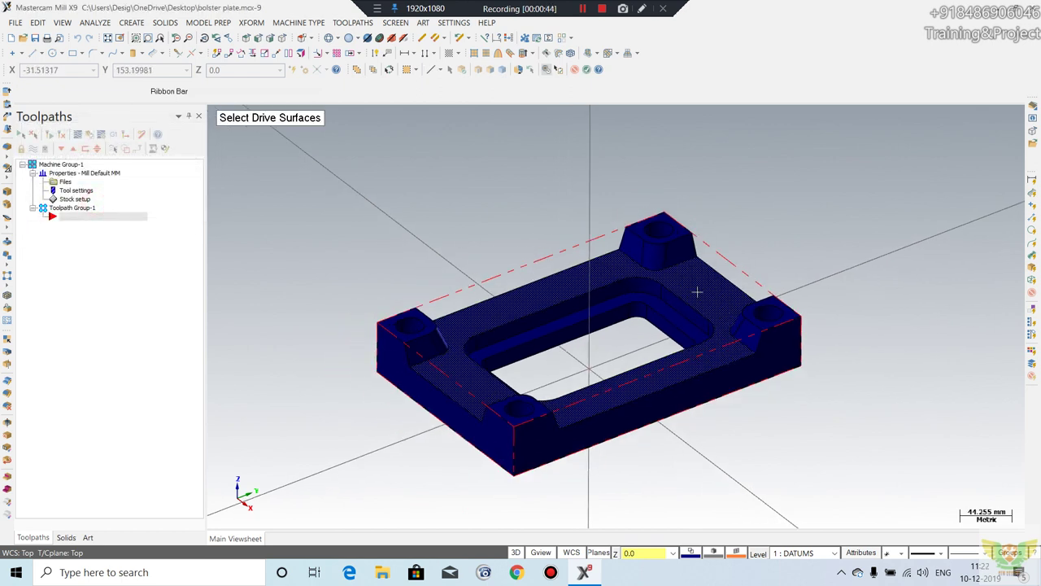
{"action": "left_click", "coordinate": [291, 177]}
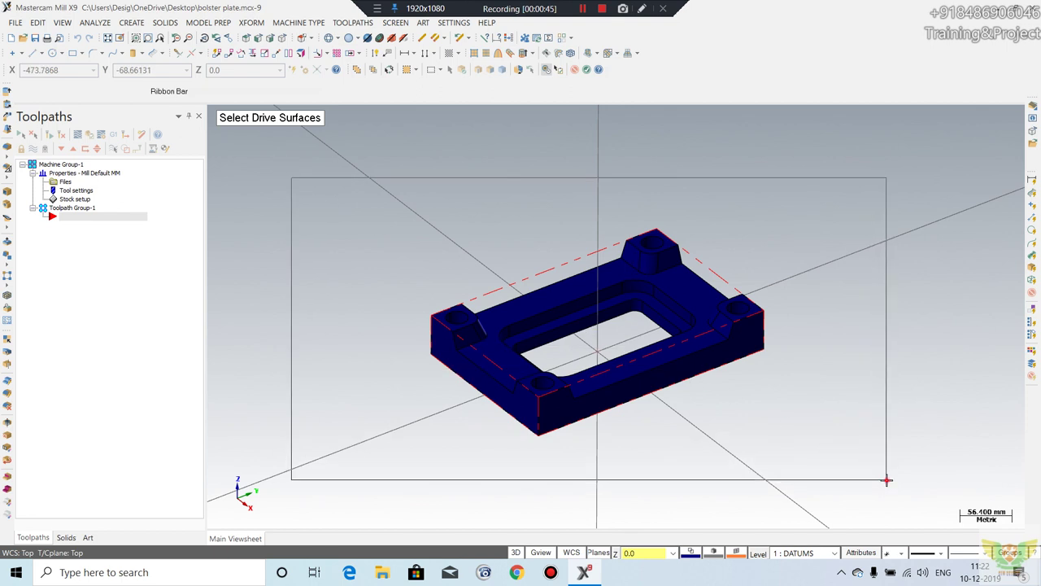
{"action": "left_click_drag", "start_coordinate": [833, 451], "coordinate": [886, 480]}
{"action": "key", "text": "Return"}
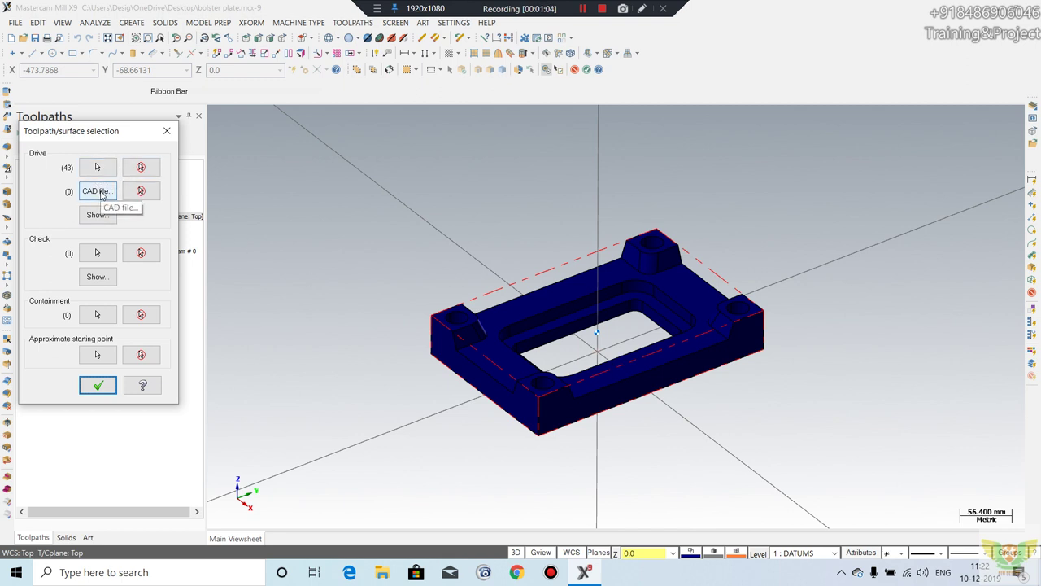
Step: Accept the 43 drive surfaces and define a new 10 mm 10 Flat Endmill in the tool wizard
{"action": "left_click", "coordinate": [98, 384]}
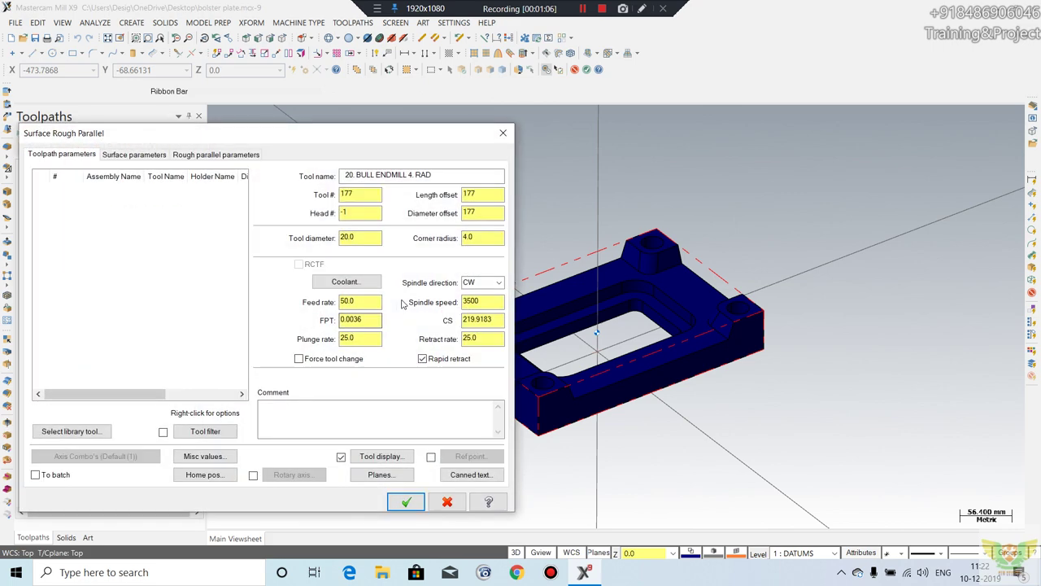
{"action": "right_click", "coordinate": [98, 225]}
{"action": "left_click", "coordinate": [152, 215]}
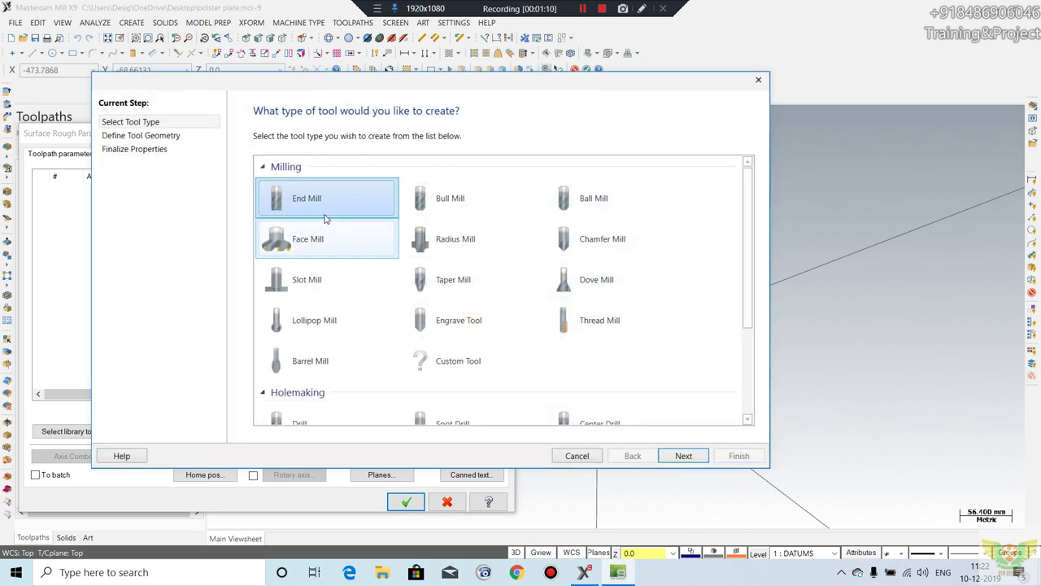
{"action": "left_click", "coordinate": [682, 456]}
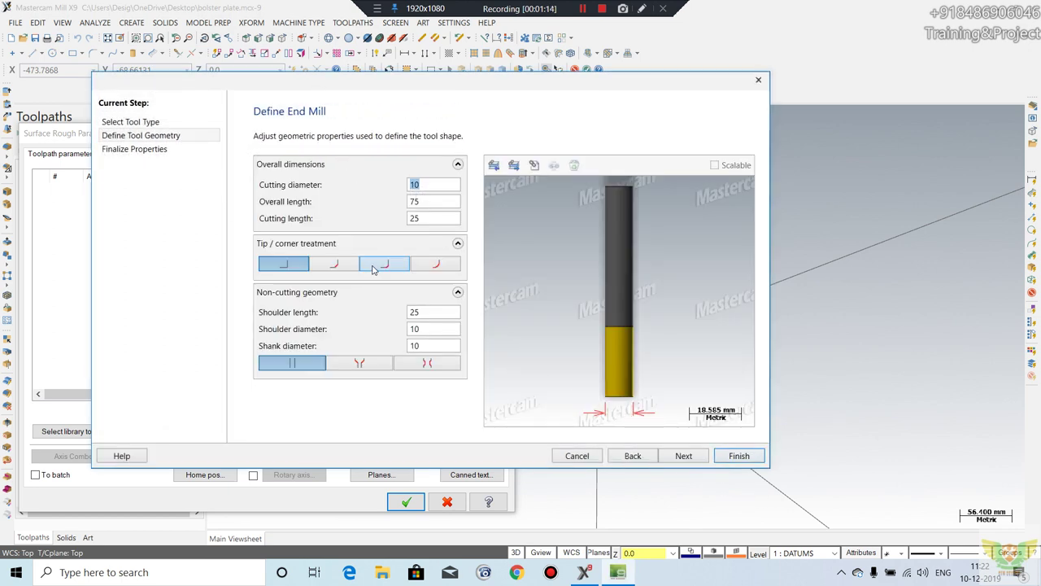
{"action": "left_click", "coordinate": [682, 456]}
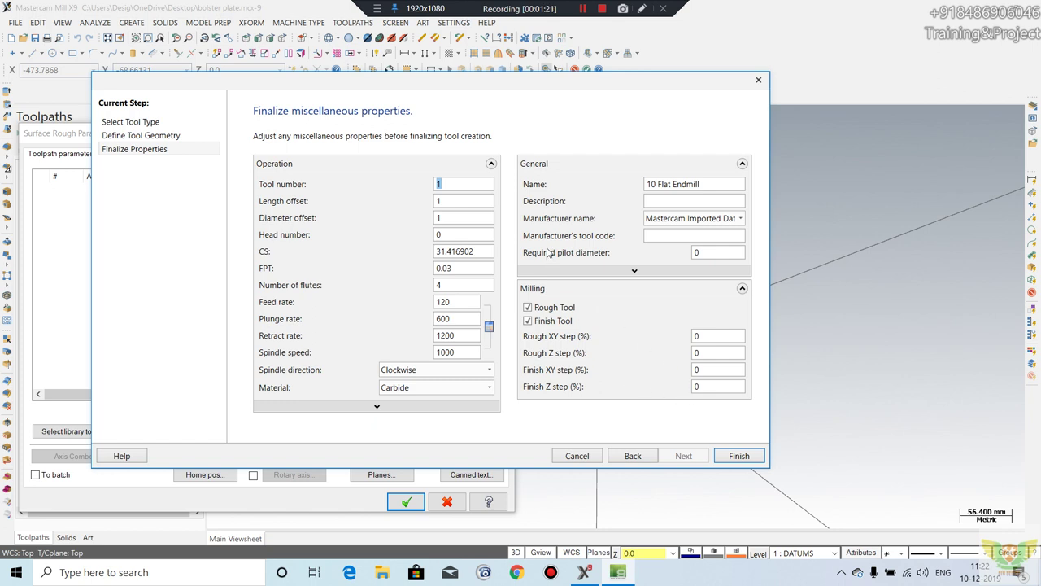
Step: Finish the 10 Flat Endmill and set the retract height and feed plane to Absolute
{"action": "left_click", "coordinate": [739, 455]}
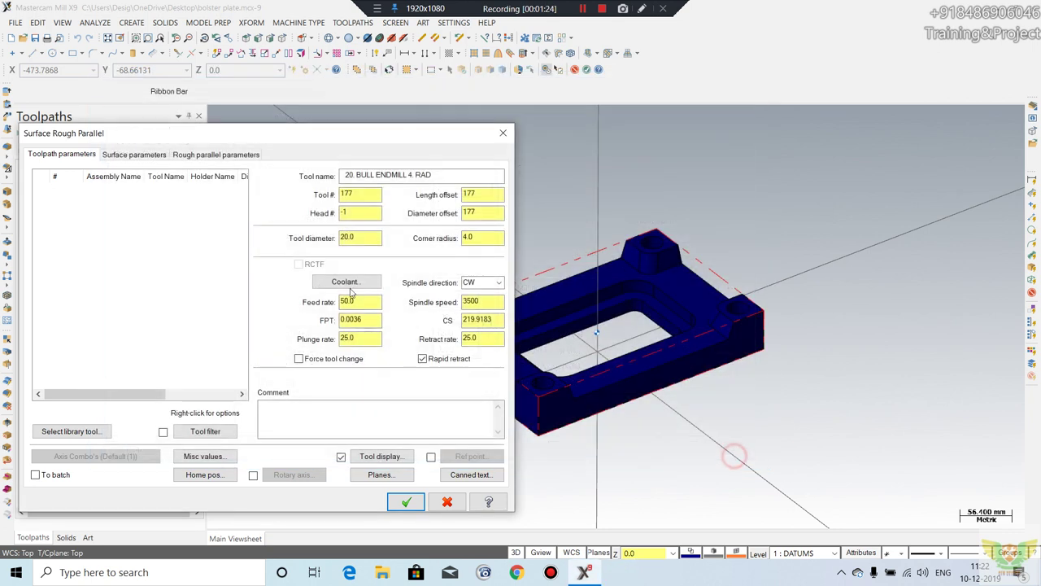
{"action": "left_click", "coordinate": [134, 154]}
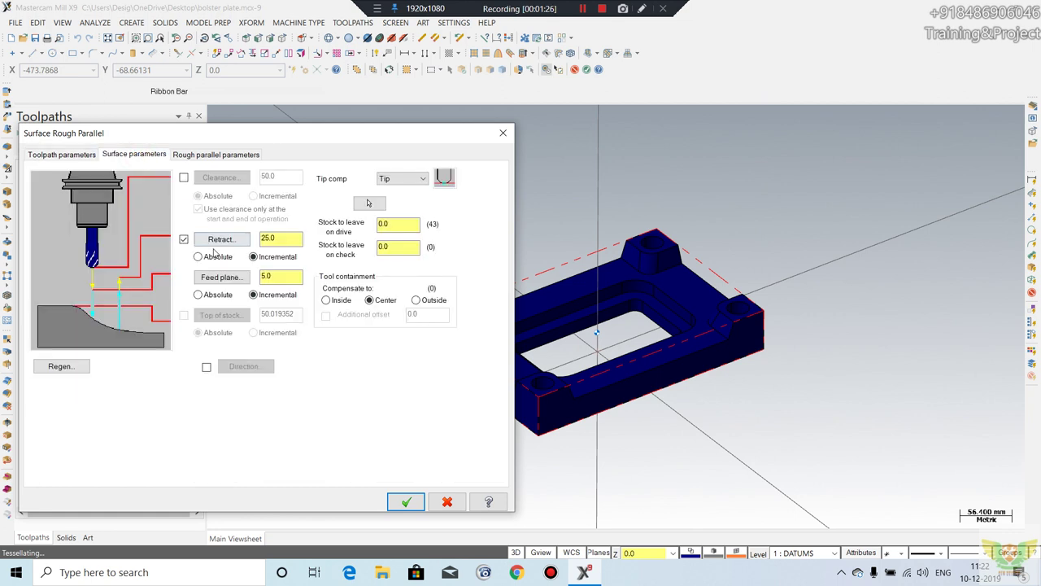
{"action": "left_click", "coordinate": [215, 257]}
{"action": "left_click", "coordinate": [215, 296]}
Step: Use One way cutting with 2.0 stepdown and 6.0 stepover, then generate the rough parallel toolpath
{"action": "left_click", "coordinate": [195, 155]}
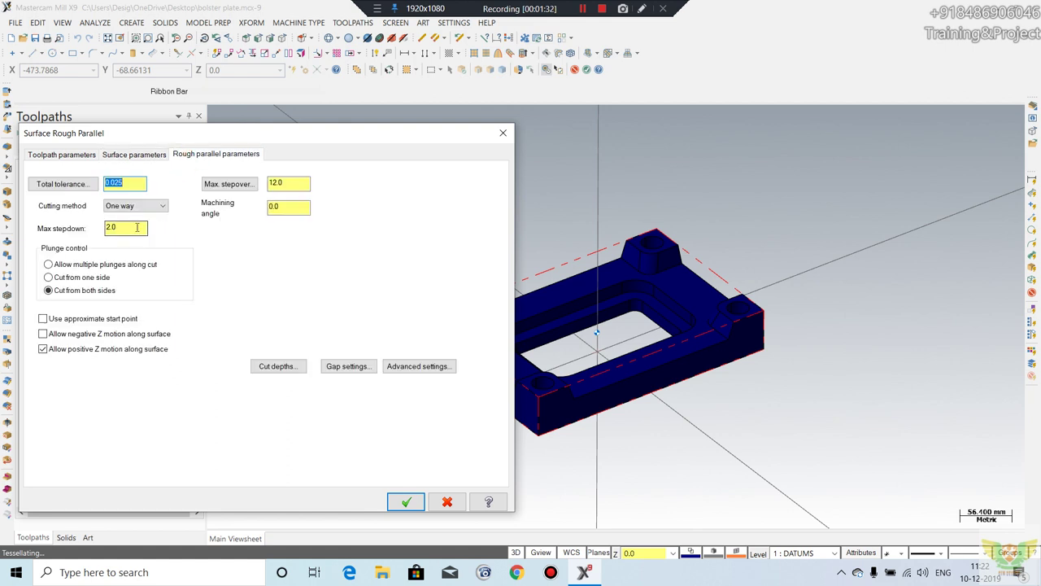
{"action": "left_click_drag", "start_coordinate": [136, 230], "coordinate": [98, 232]}
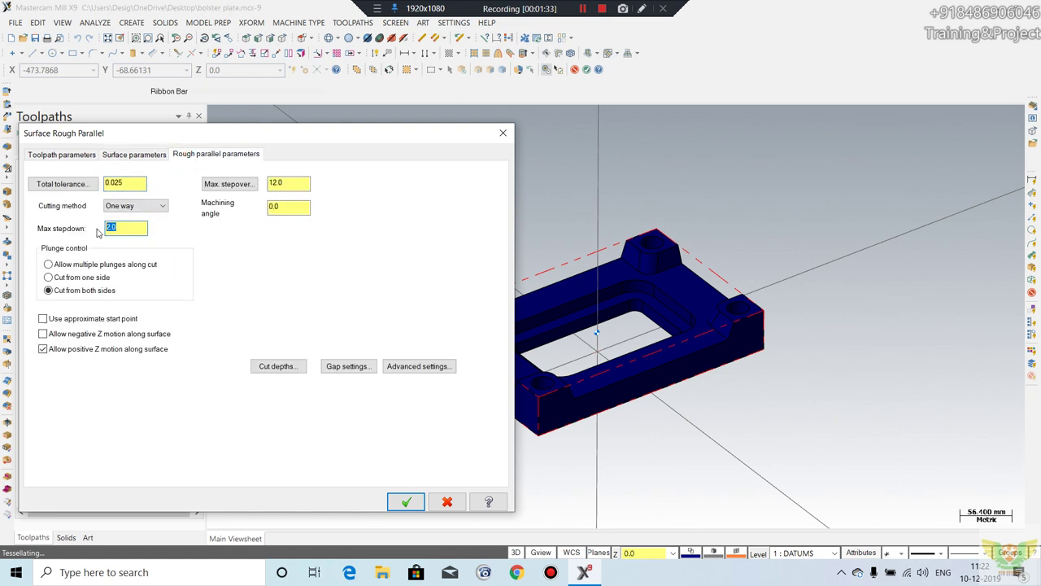
{"action": "left_click", "coordinate": [144, 206]}
{"action": "left_click", "coordinate": [144, 205]}
{"action": "left_click", "coordinate": [145, 204]}
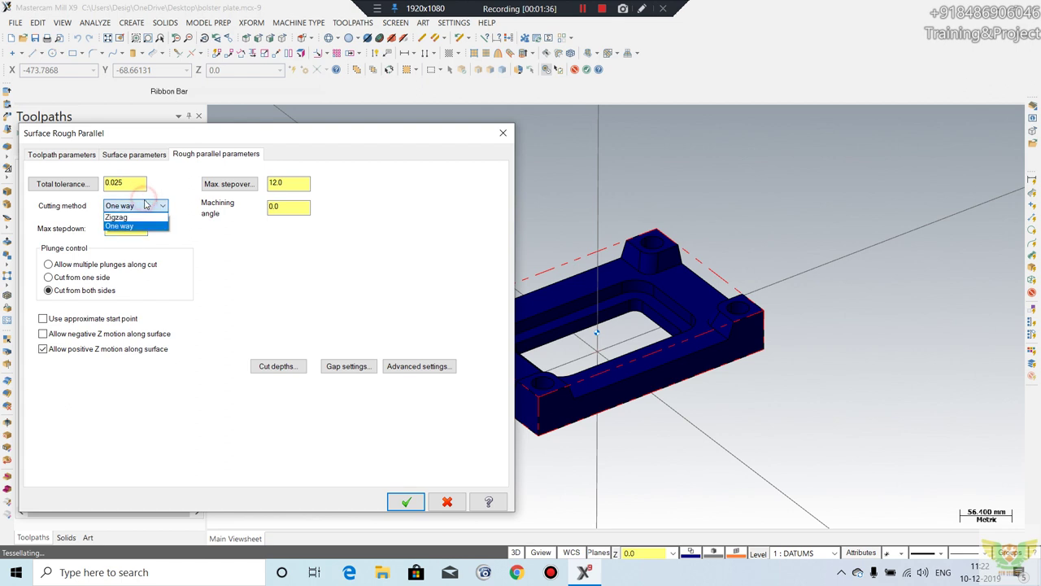
{"action": "left_click", "coordinate": [145, 204]}
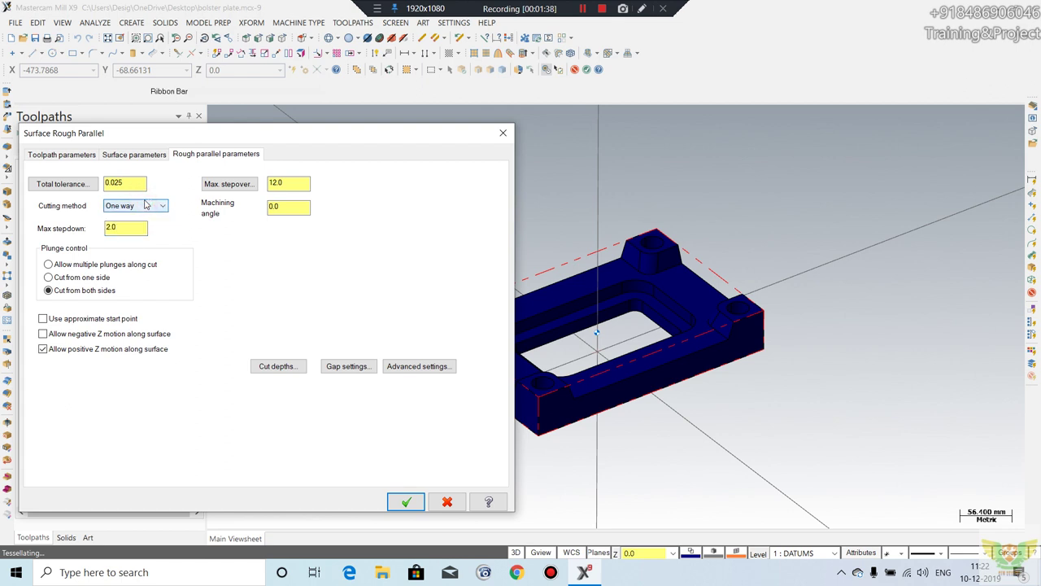
{"action": "double_click", "coordinate": [294, 184]}
{"action": "type", "text": "6"}
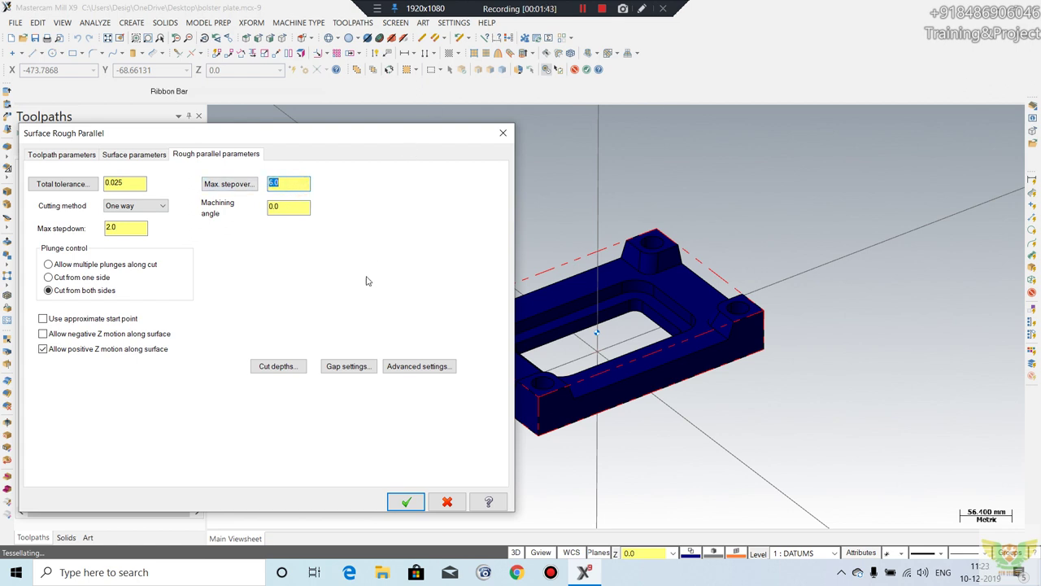
{"action": "left_click", "coordinate": [283, 366]}
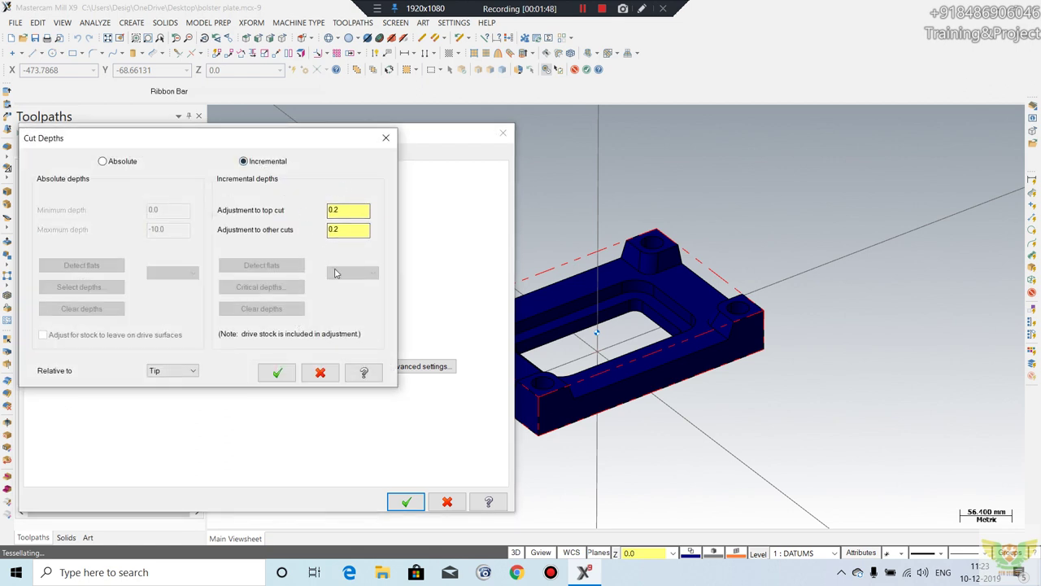
{"action": "left_click", "coordinate": [276, 371]}
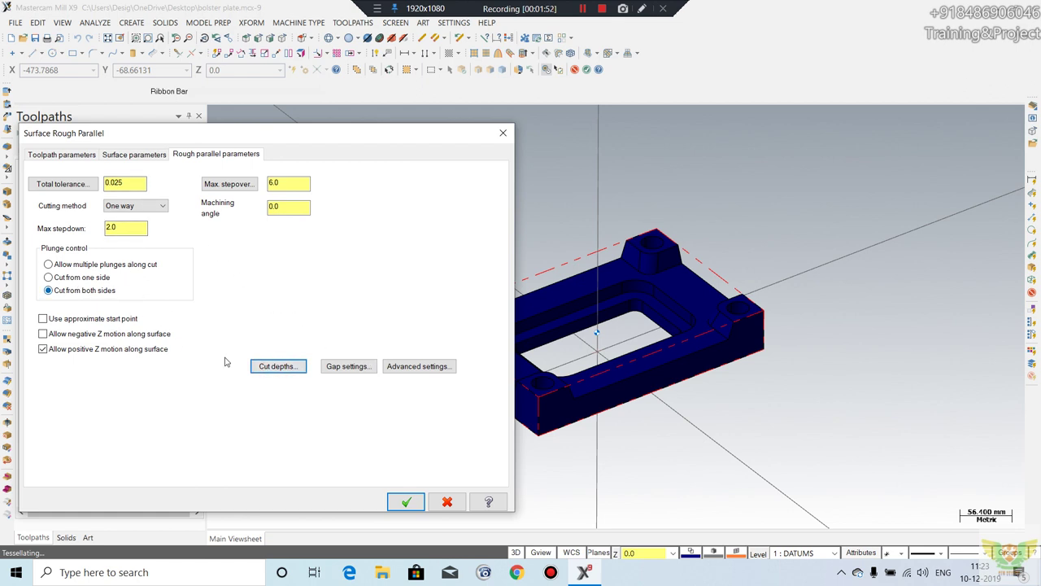
{"action": "left_click", "coordinate": [406, 501]}
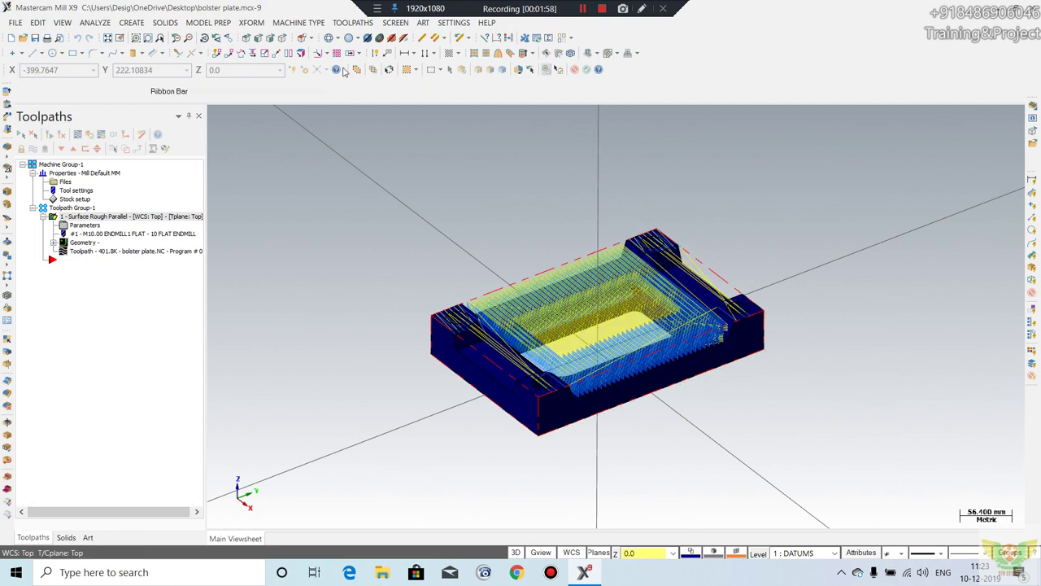
Step: Backplot the rough parallel toolpath over the bolster plate, then reopen its parameters
{"action": "left_click", "coordinate": [78, 134]}
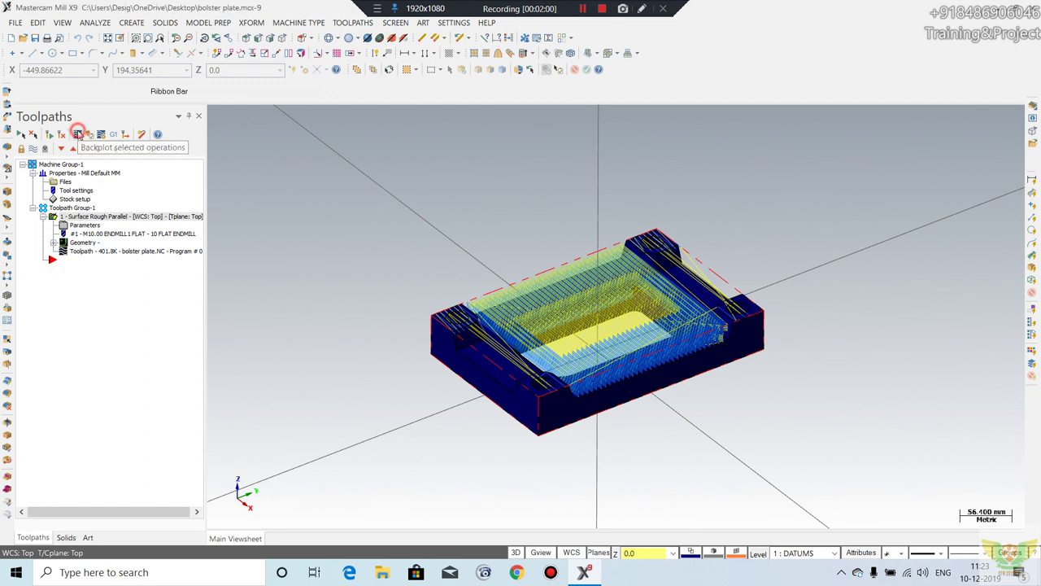
{"action": "left_click", "coordinate": [214, 113]}
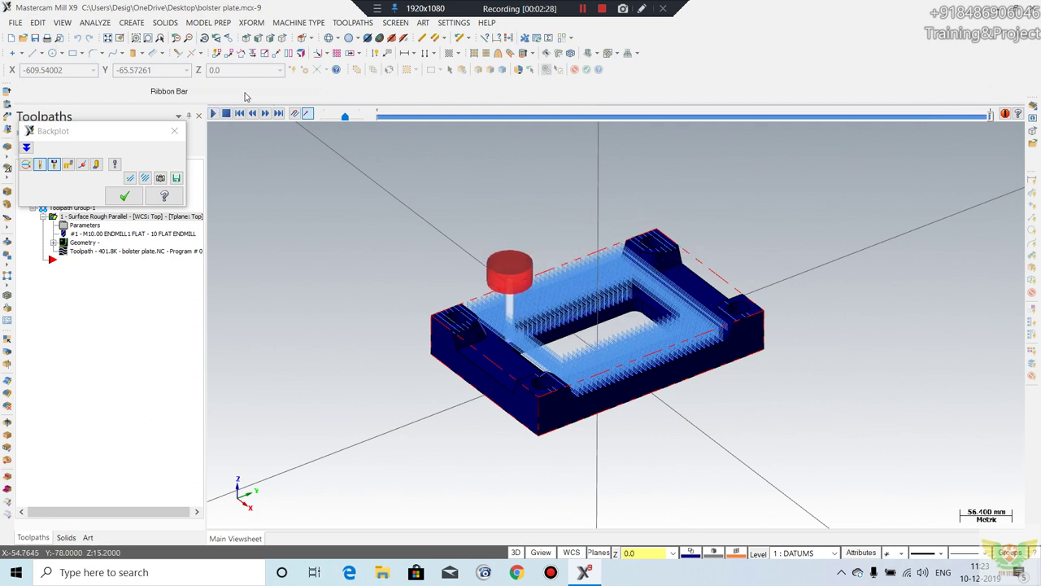
{"action": "mouse_move", "coordinate": [356, 170]}
{"action": "middle_mouse_down"}
{"action": "mouse_move", "coordinate": [545, 325]}
{"action": "mouse_move", "coordinate": [633, 356]}
{"action": "mouse_move", "coordinate": [640, 372]}
{"action": "middle_mouse_up"}
{"action": "left_click", "coordinate": [174, 131]}
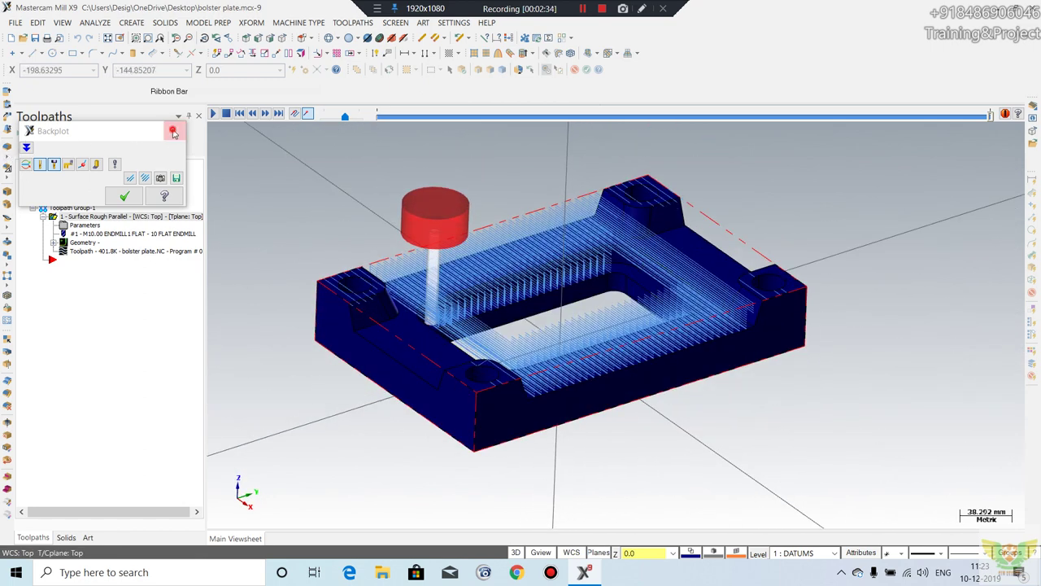
{"action": "left_click", "coordinate": [83, 226]}
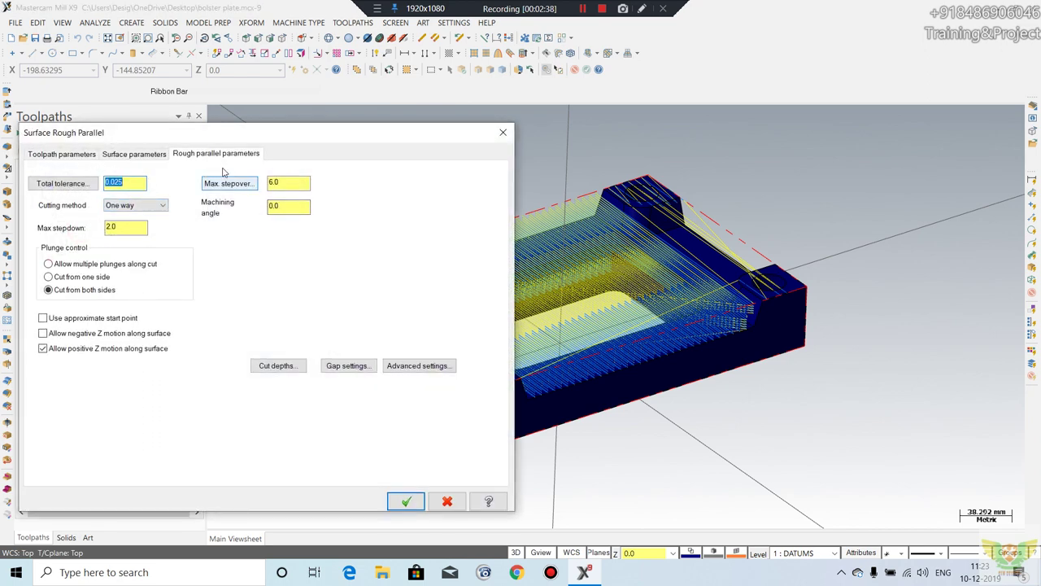
Step: Set the machining angle to 90° and regenerate the Surface Rough Parallel operation
{"action": "left_click", "coordinate": [296, 208]}
{"action": "type", "text": "90"}
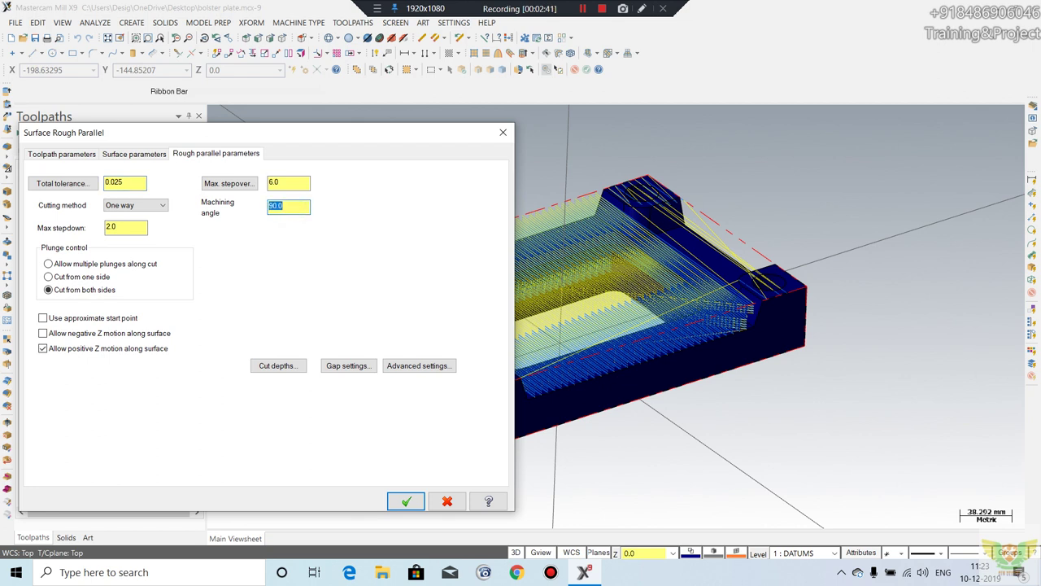
{"action": "left_click", "coordinate": [406, 501]}
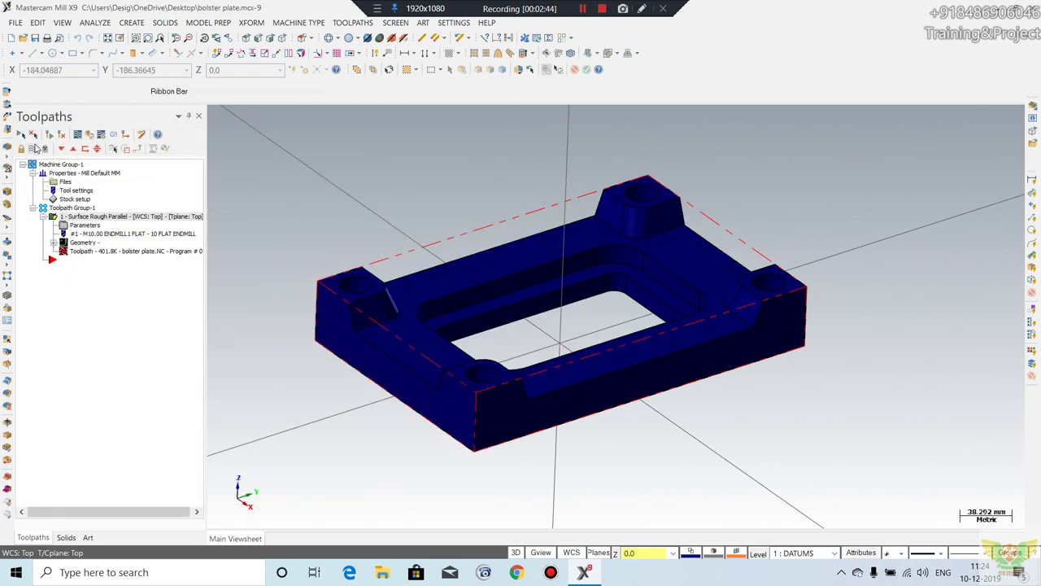
{"action": "left_click", "coordinate": [50, 134]}
{"action": "left_click", "coordinate": [96, 147]}
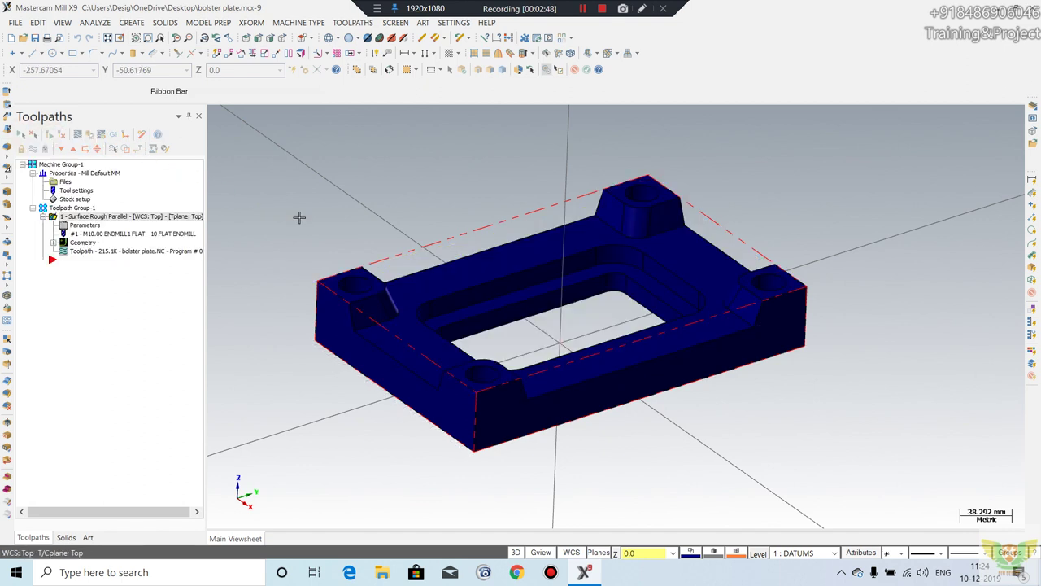
Step: Backplot the regenerated roughing toolpath through to the end and close it
{"action": "left_click", "coordinate": [78, 134]}
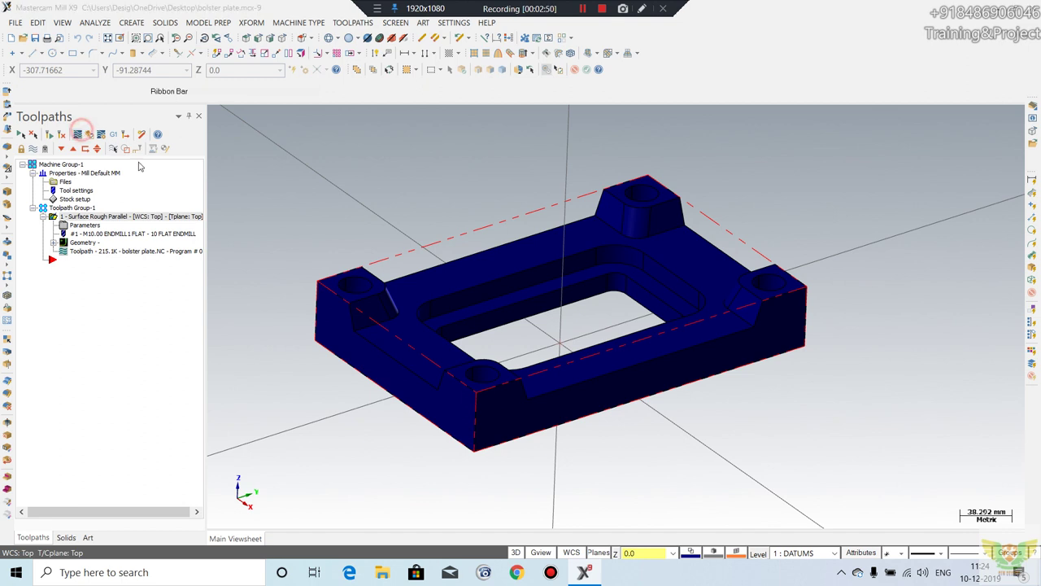
{"action": "left_click", "coordinate": [213, 114]}
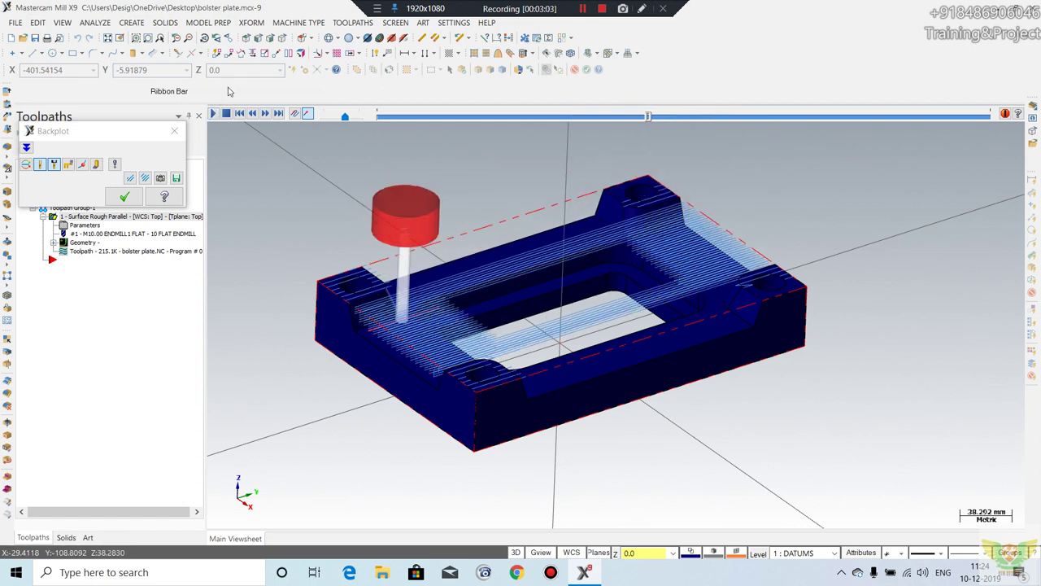
{"action": "left_click", "coordinate": [174, 131]}
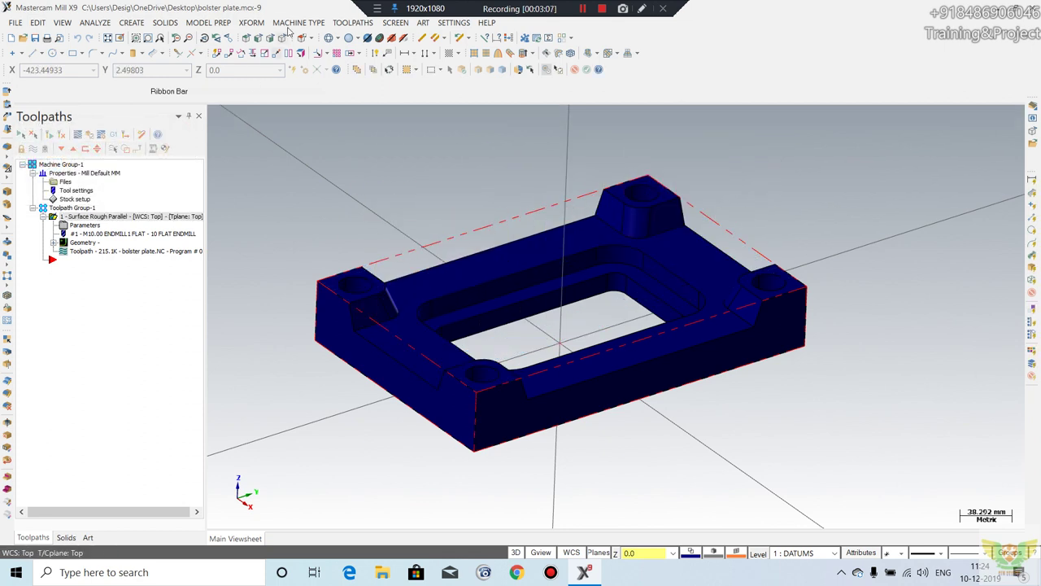
Step: Start an Undefined Surface Rough Radial toolpath and window-select all 43 part surfaces as drive surfaces
{"action": "left_click", "coordinate": [353, 24]}
{"action": "mouse_move", "coordinate": [372, 119]}
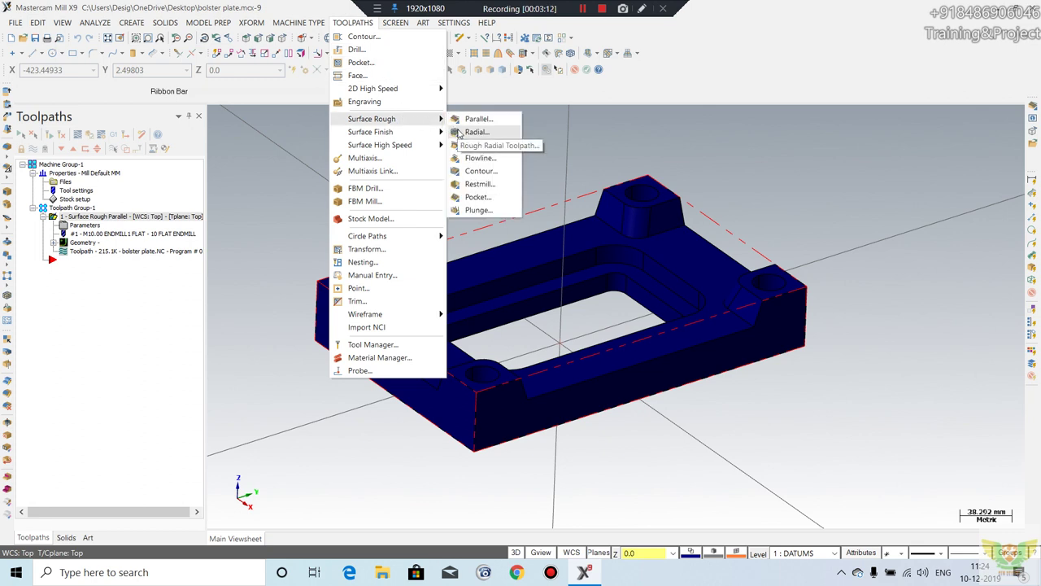
{"action": "left_click", "coordinate": [477, 131]}
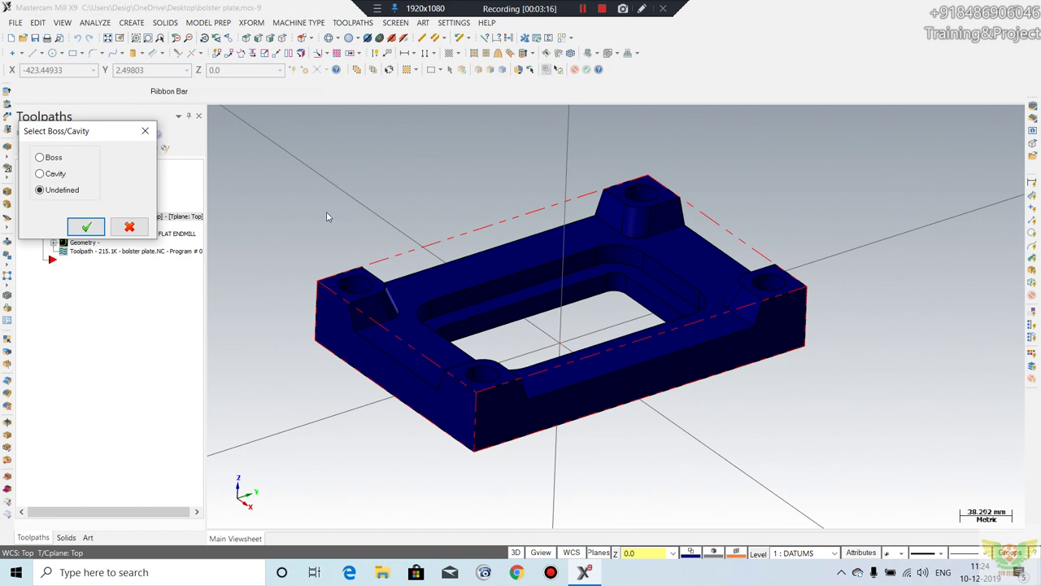
{"action": "left_click", "coordinate": [85, 226]}
{"action": "scroll", "coordinate": [642, 340], "scroll_direction": "down", "scroll_amount": 3}
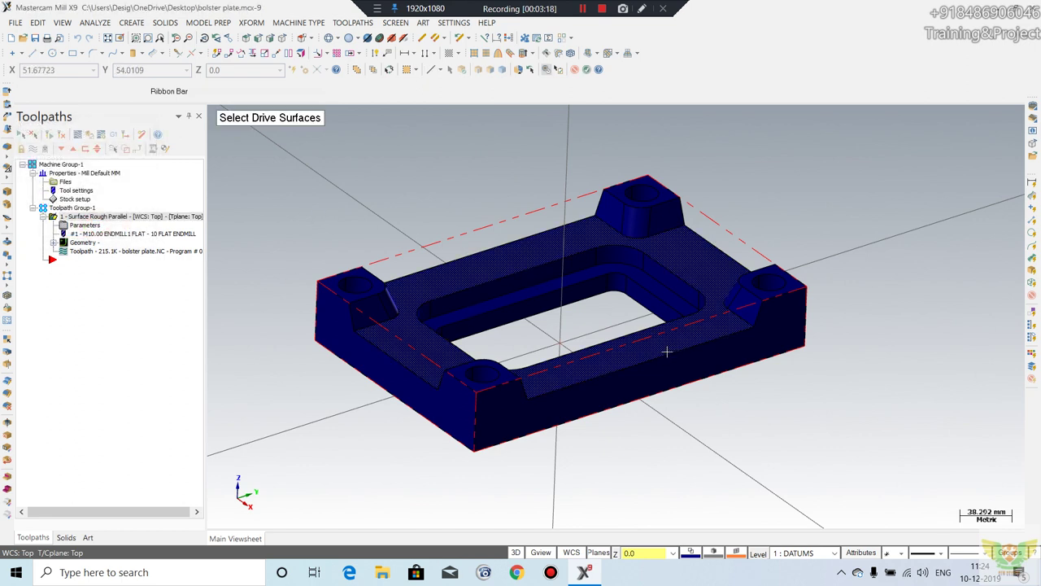
{"action": "scroll", "coordinate": [627, 331], "scroll_direction": "down", "scroll_amount": 1}
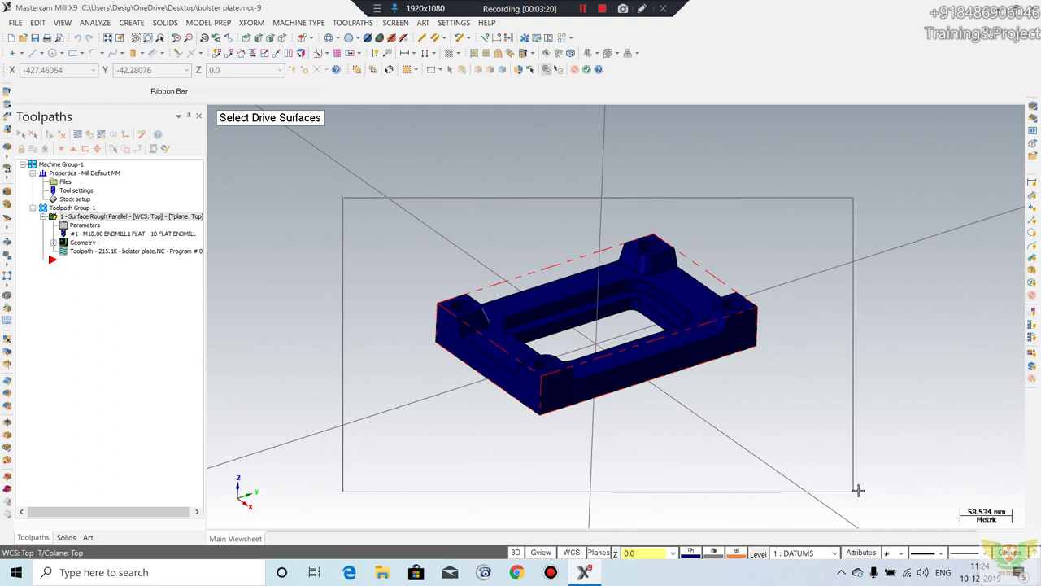
{"action": "left_click", "coordinate": [856, 487]}
{"action": "key", "text": "Return"}
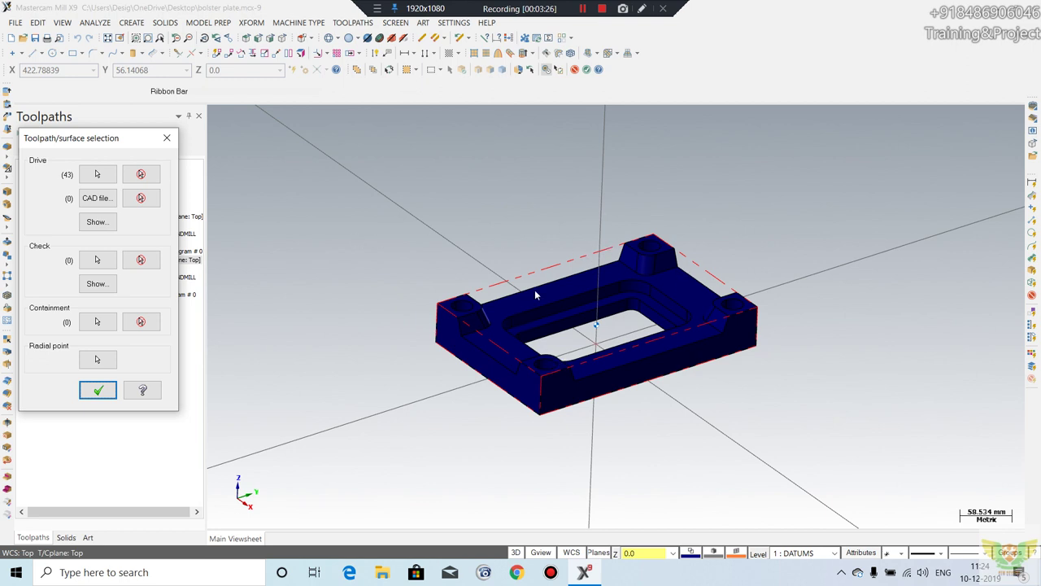
{"action": "left_click", "coordinate": [98, 392]}
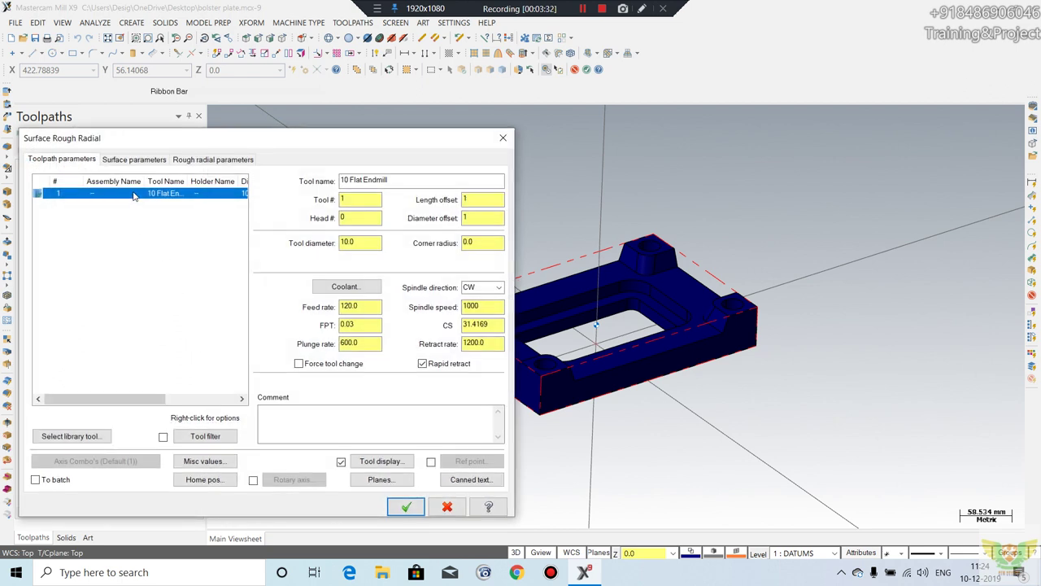
Step: Accept Zigzag radial roughing with 2.0 stepdown, 360° sweep and 0.2 cut depth adjustments
{"action": "left_click", "coordinate": [134, 160]}
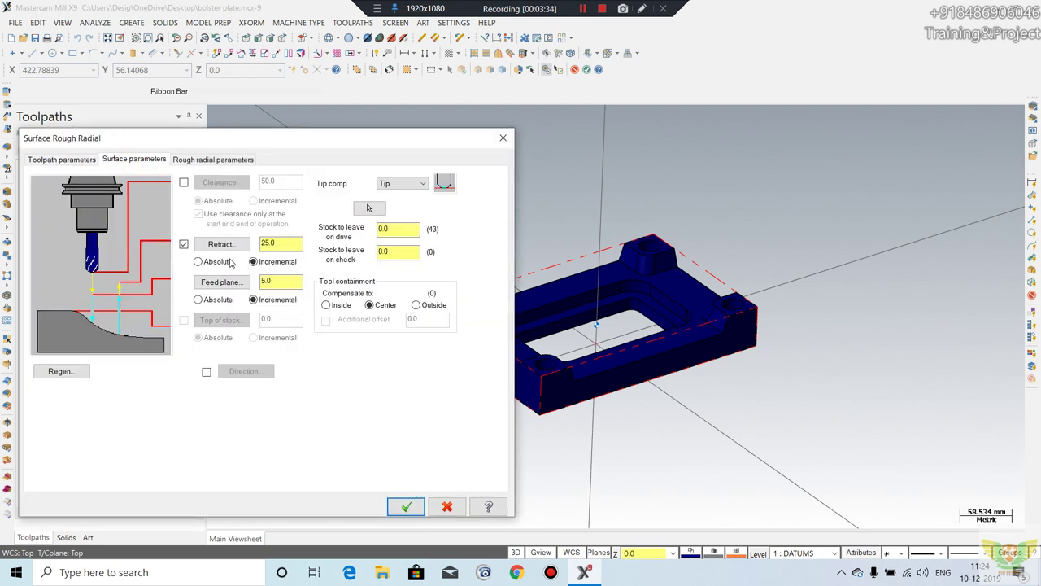
{"action": "left_click", "coordinate": [230, 299]}
{"action": "left_click", "coordinate": [203, 160]}
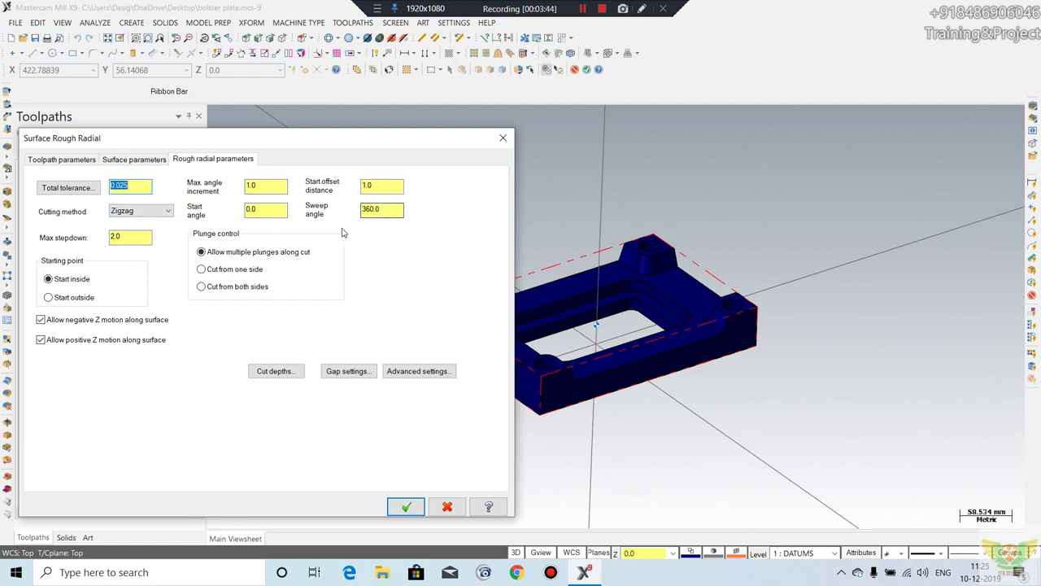
{"action": "left_click", "coordinate": [298, 370]}
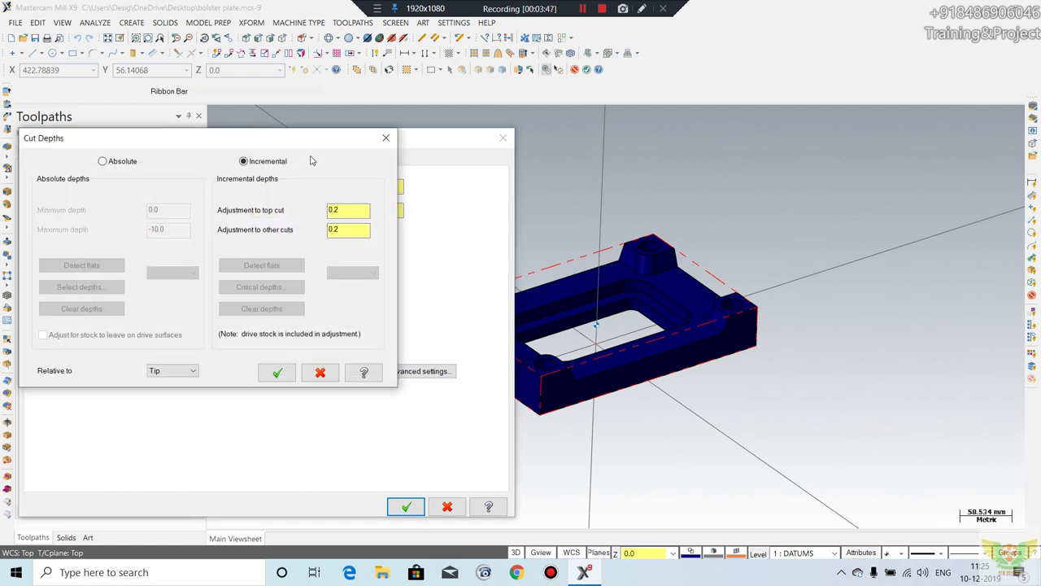
{"action": "left_click", "coordinate": [277, 372]}
{"action": "left_click", "coordinate": [412, 508]}
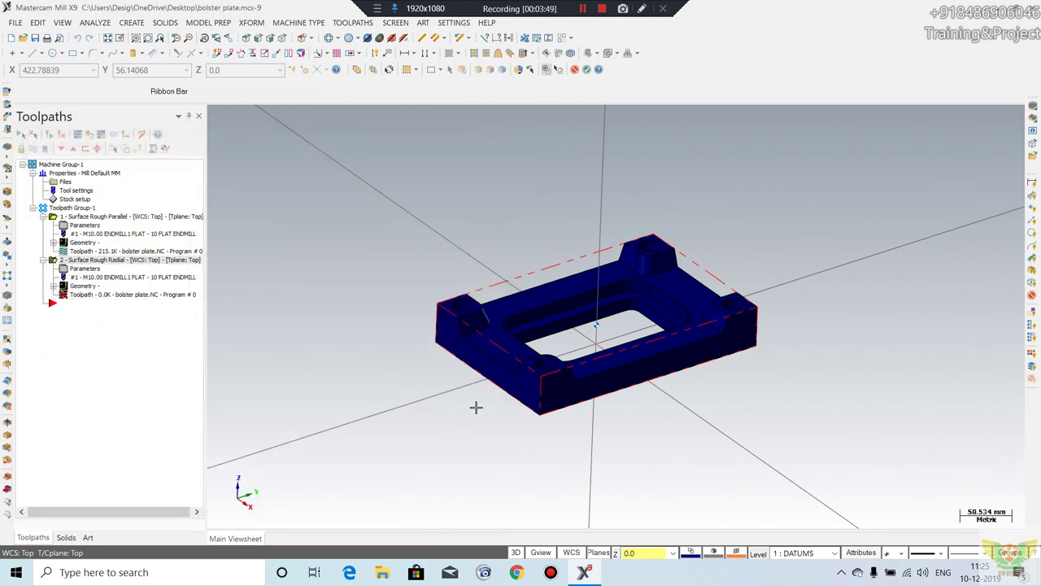
Step: Orbit and zoom the bolster plate to inspect it from side and oblique angles
{"action": "mouse_move", "coordinate": [509, 415]}
{"action": "middle_mouse_down"}
{"action": "mouse_move", "coordinate": [496, 382]}
{"action": "mouse_move", "coordinate": [452, 382]}
{"action": "middle_mouse_up"}
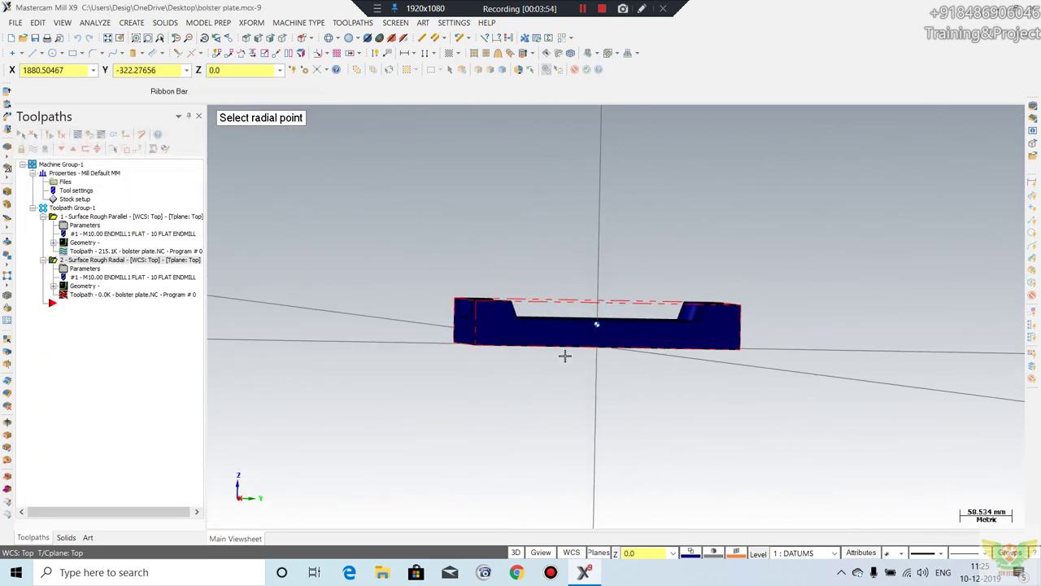
{"action": "mouse_move", "coordinate": [452, 382]}
{"action": "middle_mouse_down"}
{"action": "mouse_move", "coordinate": [618, 335]}
{"action": "mouse_move", "coordinate": [681, 281]}
{"action": "middle_mouse_up"}
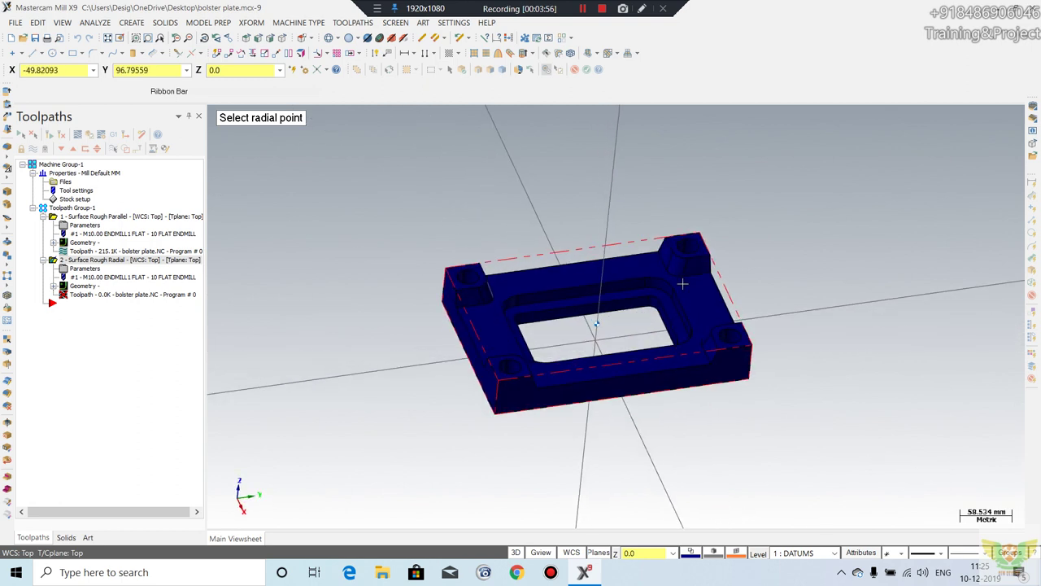
{"action": "scroll", "coordinate": [674, 251], "scroll_direction": "up", "scroll_amount": 1}
{"action": "scroll", "coordinate": [667, 252], "scroll_direction": "up", "scroll_amount": 2}
{"action": "scroll", "coordinate": [629, 288], "scroll_direction": "up", "scroll_amount": 2}
{"action": "scroll", "coordinate": [629, 289], "scroll_direction": "down", "scroll_amount": 2}
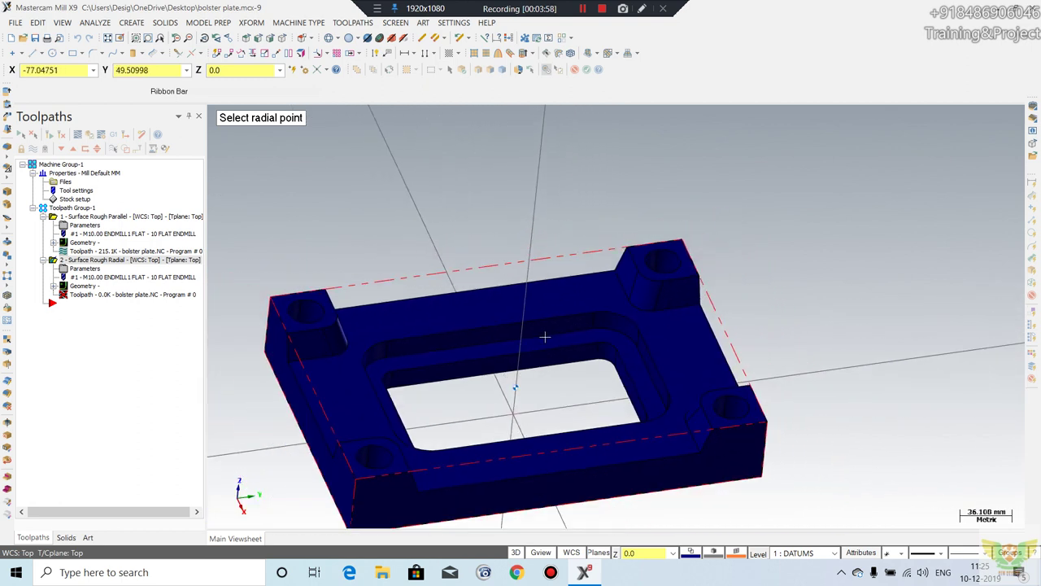
{"action": "scroll", "coordinate": [542, 269], "scroll_direction": "down", "scroll_amount": 2}
{"action": "mouse_move", "coordinate": [407, 301]}
{"action": "middle_mouse_down"}
{"action": "mouse_move", "coordinate": [499, 335]}
{"action": "mouse_move", "coordinate": [498, 305]}
{"action": "middle_mouse_up"}
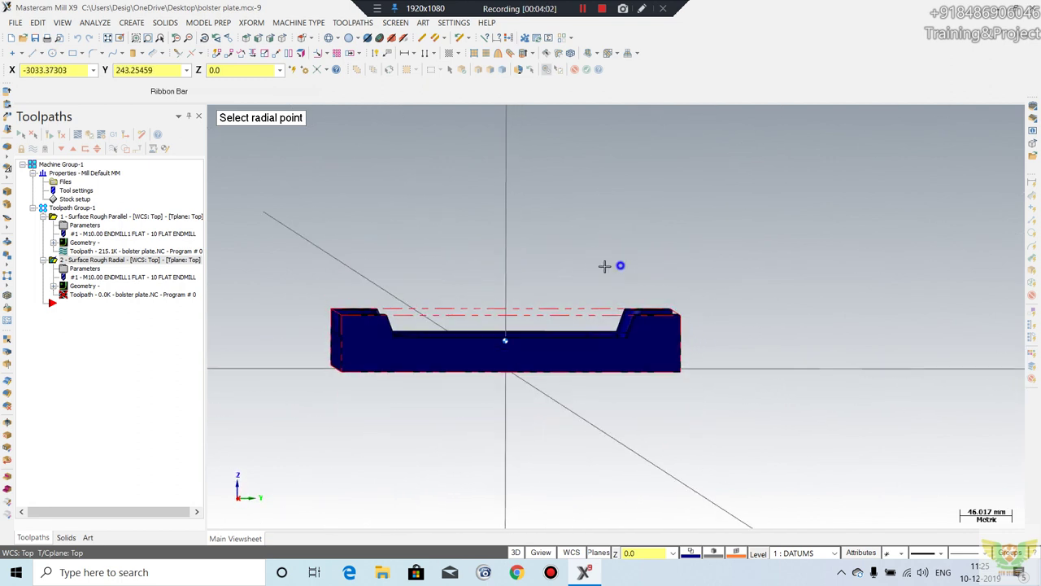
Step: Switch to the Front (WCS) view, reorient the plate, and cancel the radial point pick
{"action": "right_click", "coordinate": [338, 259]}
{"action": "left_click", "coordinate": [386, 355]}
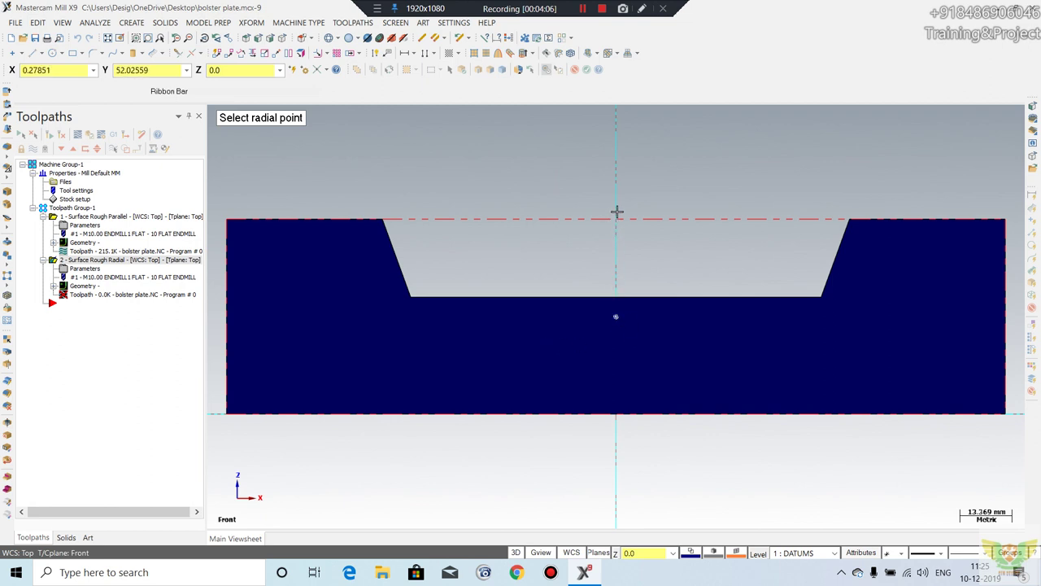
{"action": "scroll", "coordinate": [614, 210], "scroll_direction": "down", "scroll_amount": 1}
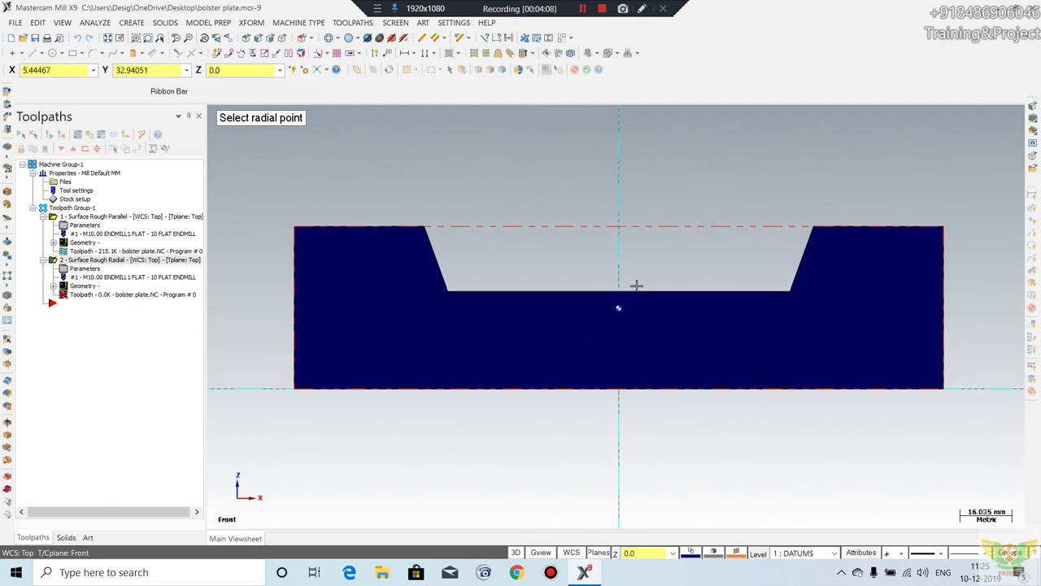
{"action": "mouse_move", "coordinate": [632, 288]}
{"action": "middle_mouse_down"}
{"action": "mouse_move", "coordinate": [670, 436]}
{"action": "mouse_move", "coordinate": [427, 442]}
{"action": "middle_mouse_up"}
{"action": "scroll", "coordinate": [670, 436], "scroll_direction": "down", "scroll_amount": 1}
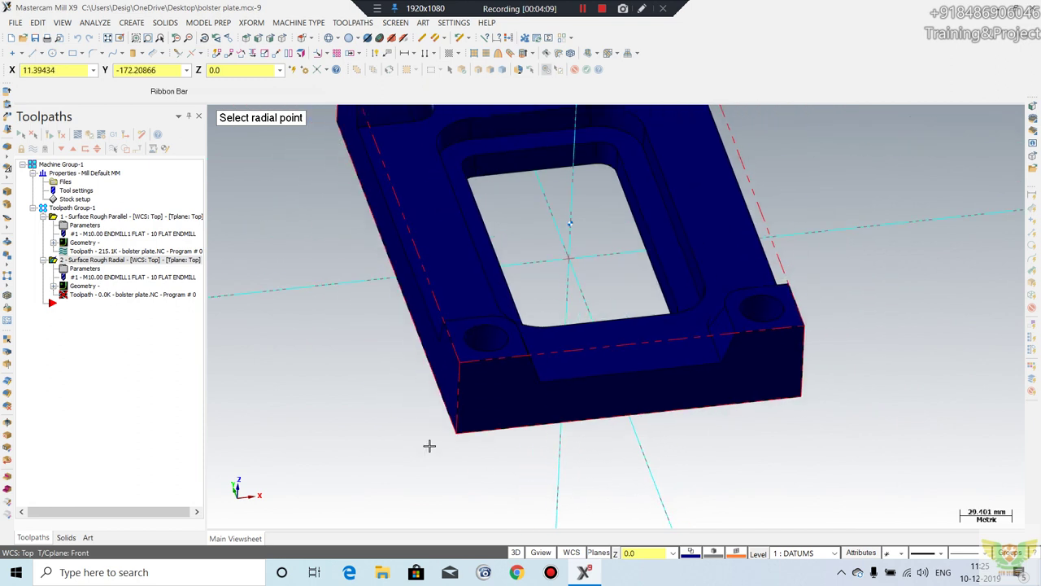
{"action": "key", "text": "Escape"}
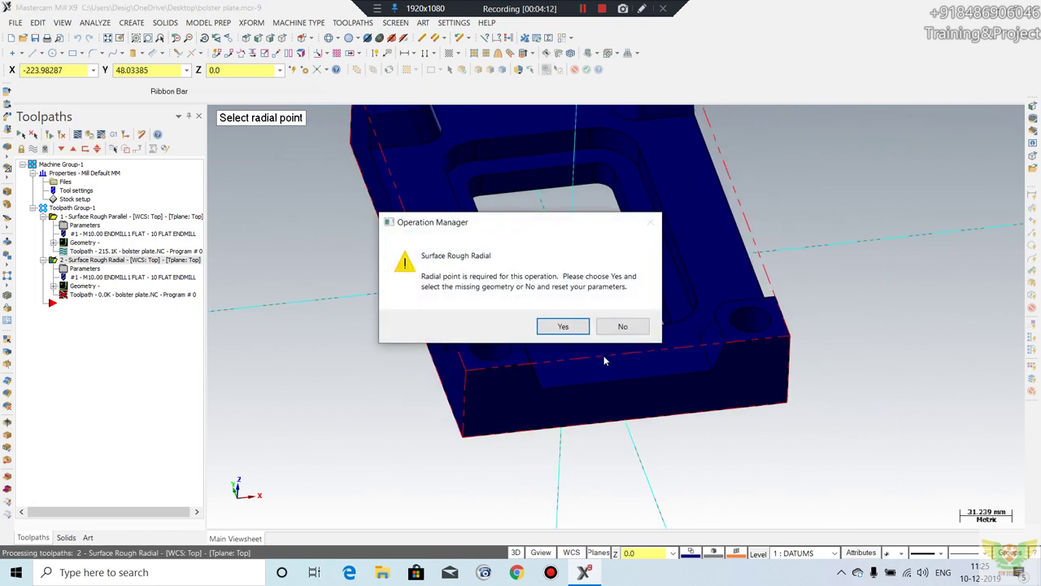
Step: Dismiss the radial-point warning and reorient the plate to an oblique view
{"action": "left_click", "coordinate": [624, 326]}
{"action": "middle_click_drag", "start_coordinate": [570, 436], "coordinate": [774, 223]}
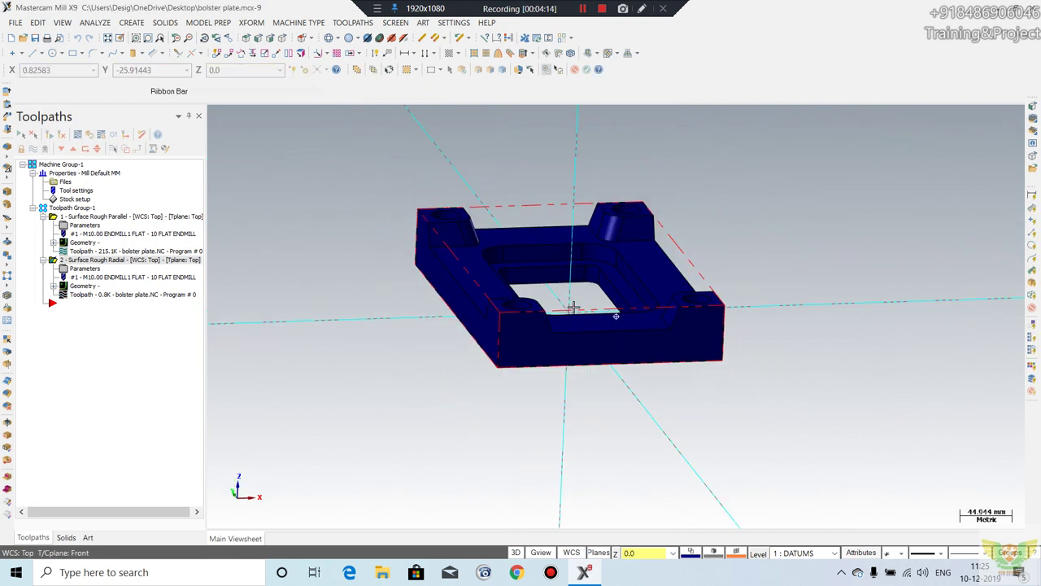
{"action": "right_click", "coordinate": [801, 187]}
{"action": "left_click", "coordinate": [781, 279]}
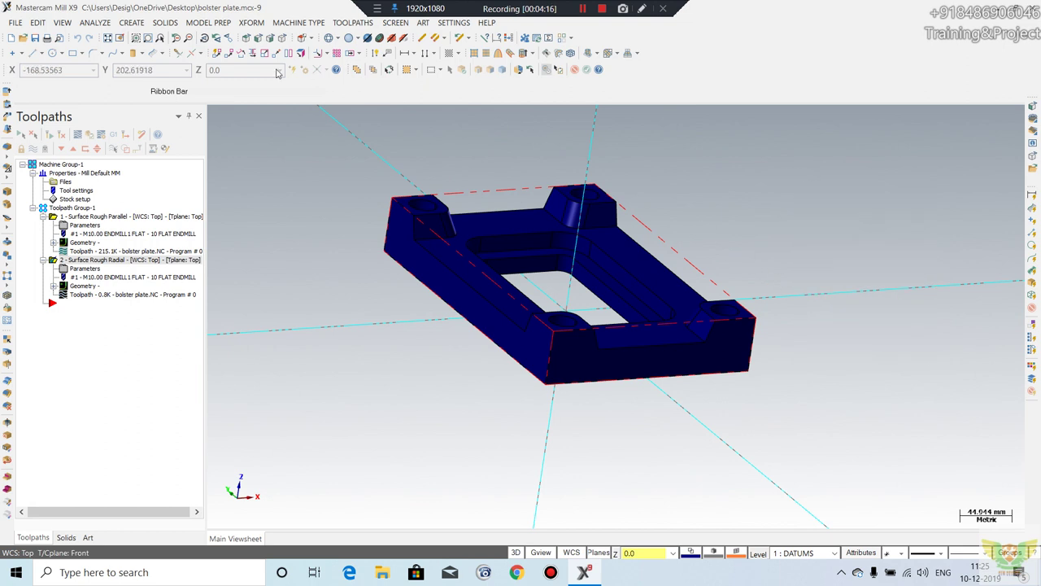
Step: Place a point at the origin (0, 0, 0) inside the plate's central opening
{"action": "left_click", "coordinate": [131, 22]}
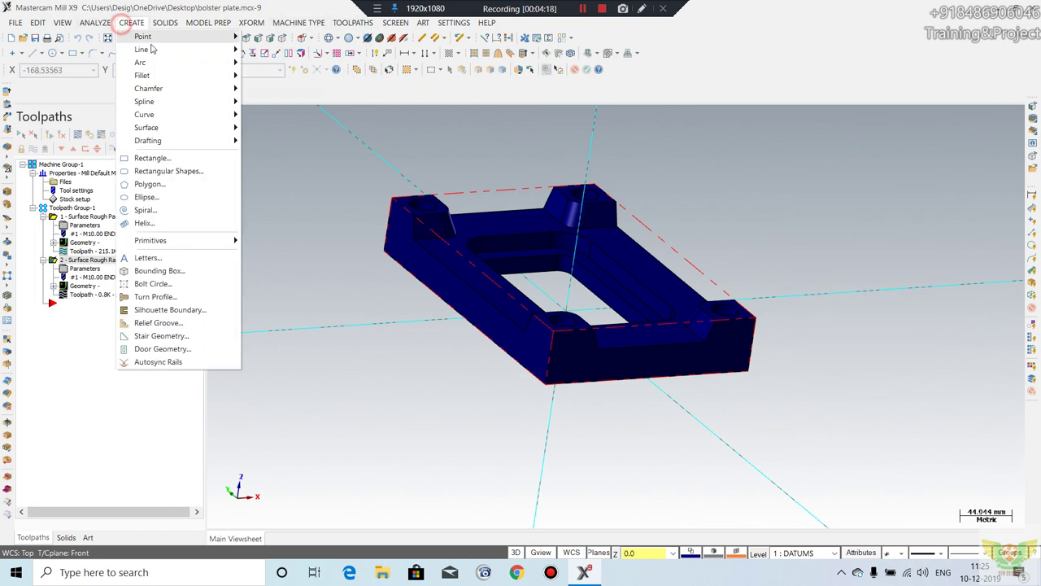
{"action": "left_click", "coordinate": [260, 36]}
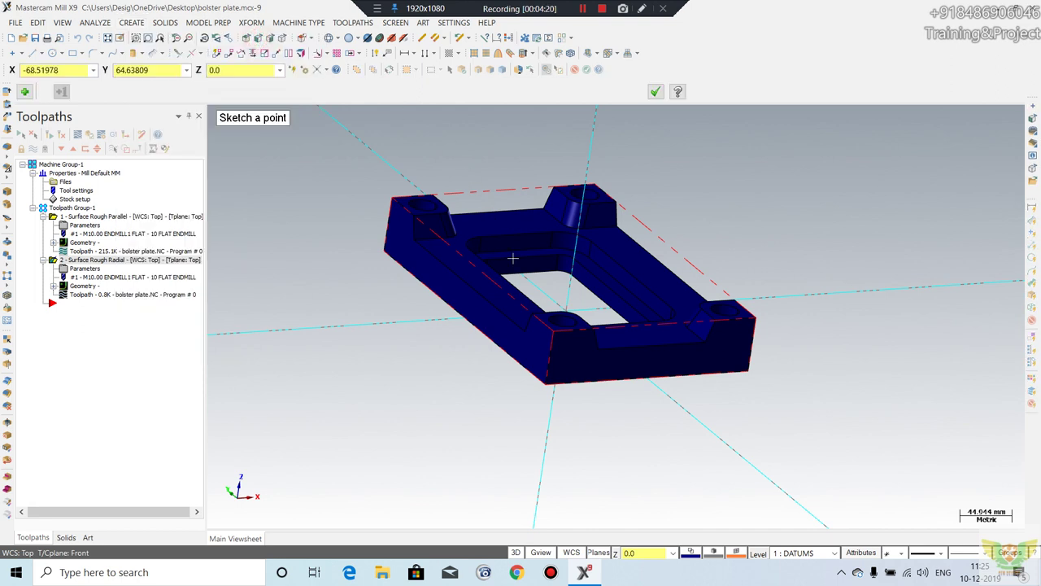
{"action": "middle_click_drag", "start_coordinate": [543, 295], "coordinate": [557, 307]}
{"action": "left_click", "coordinate": [565, 308]}
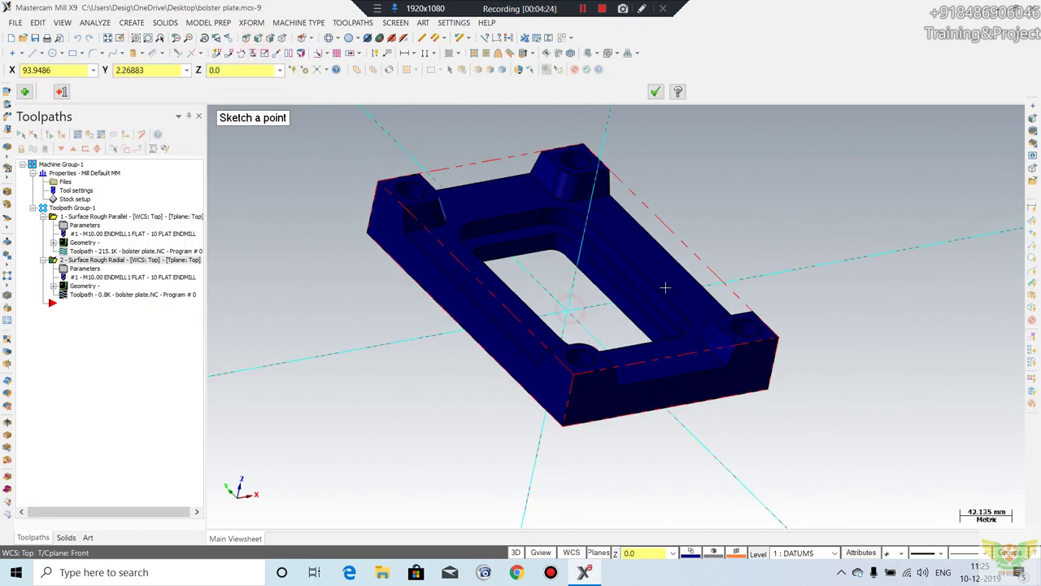
{"action": "key", "text": "Escape"}
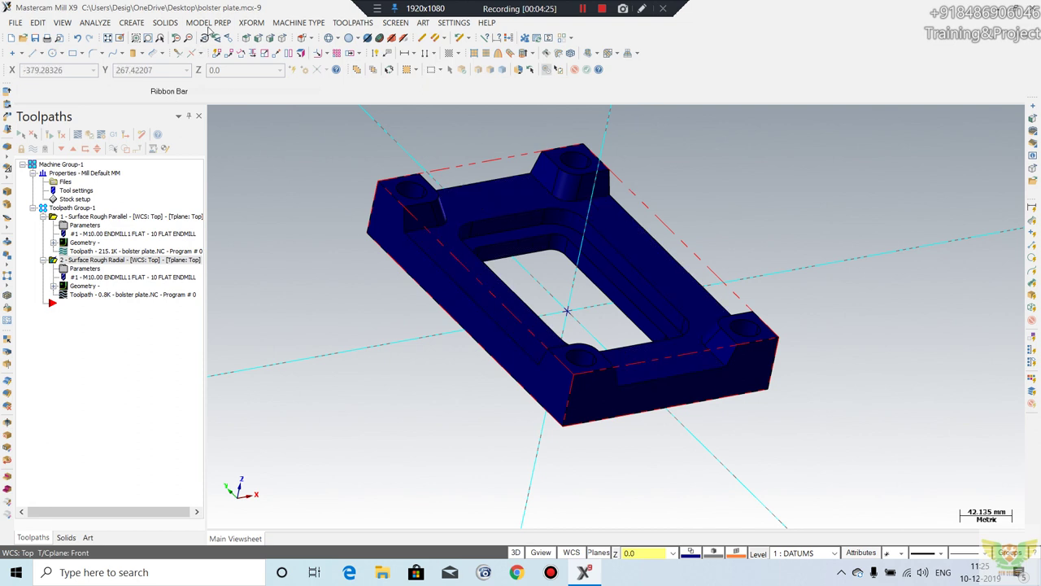
Step: Start a Translate copy of the model's centre point with ΔZ set to 0
{"action": "left_click", "coordinate": [253, 24]}
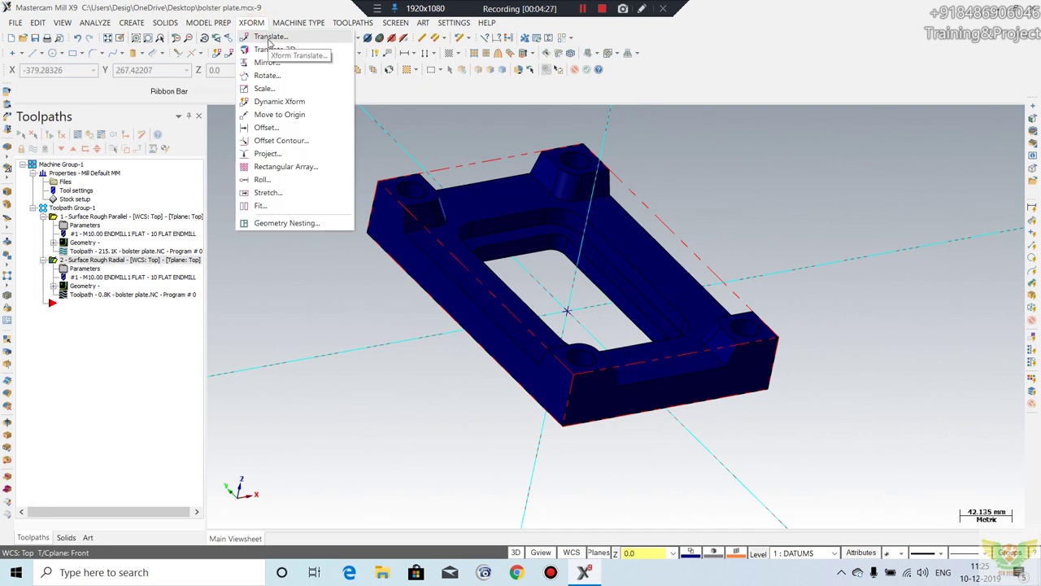
{"action": "left_click", "coordinate": [270, 37]}
{"action": "left_click", "coordinate": [567, 311]}
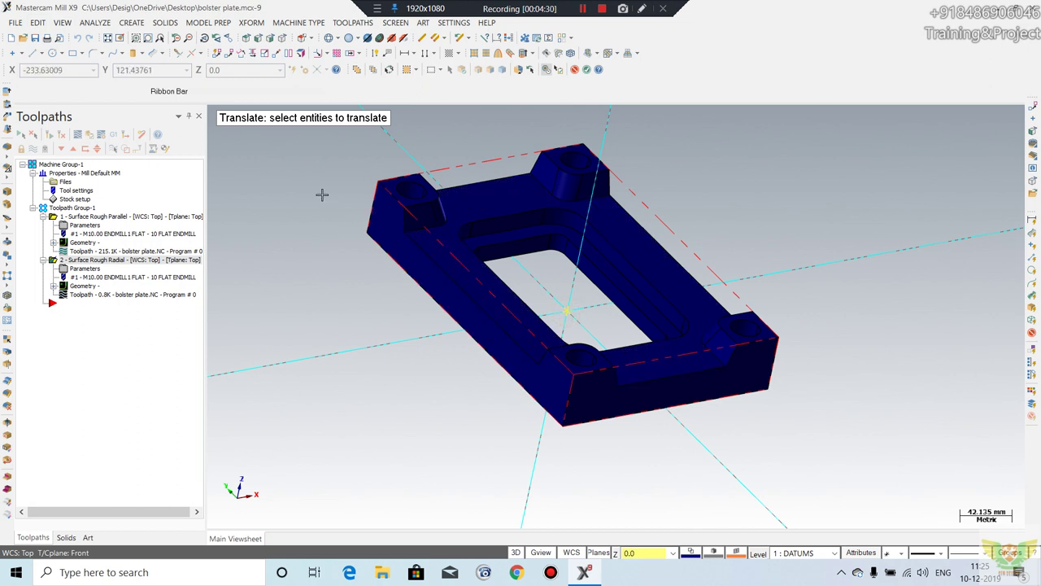
{"action": "key", "text": "Return"}
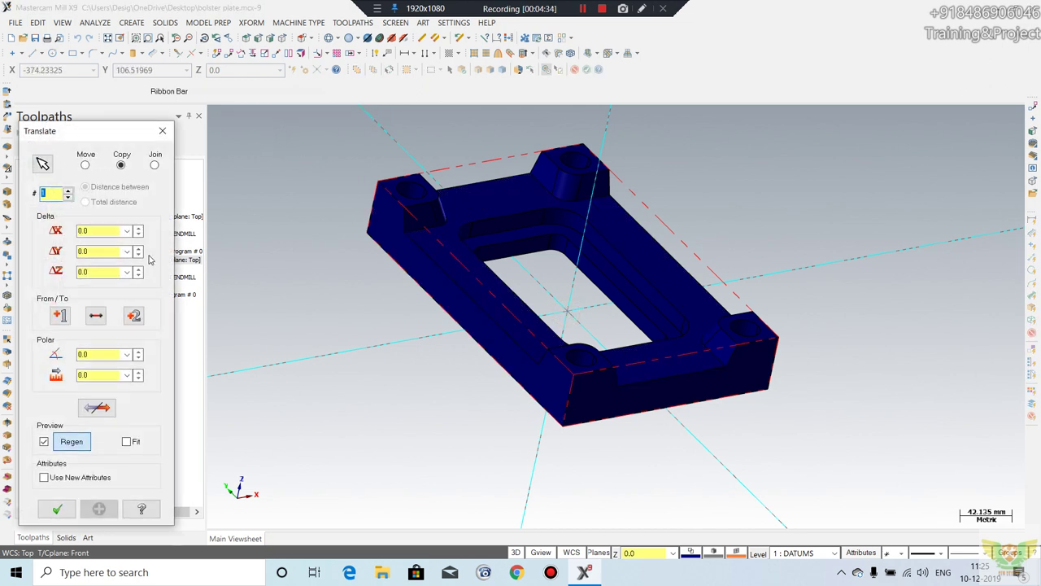
{"action": "left_click", "coordinate": [117, 272]}
{"action": "type", "text": "0"}
{"action": "key", "text": "Return"}
Step: Set the Y offset to 60 and accept the translated copy of the point
{"action": "mouse_move", "coordinate": [205, 305]}
{"action": "middle_mouse_down"}
{"action": "mouse_move", "coordinate": [320, 328]}
{"action": "mouse_move", "coordinate": [318, 353]}
{"action": "mouse_move", "coordinate": [298, 306]}
{"action": "mouse_move", "coordinate": [304, 344]}
{"action": "middle_mouse_up"}
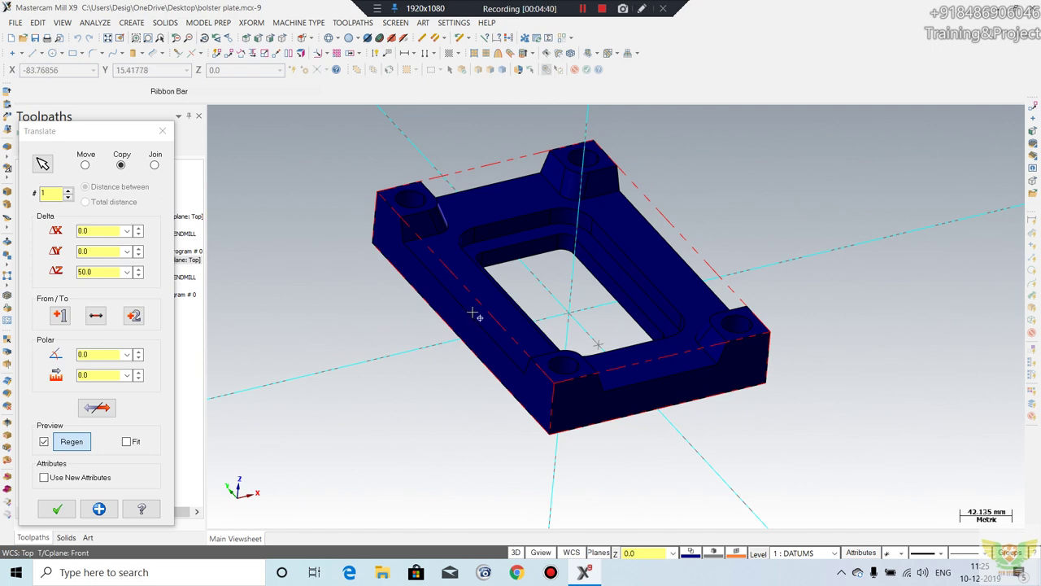
{"action": "mouse_move", "coordinate": [476, 311]}
{"action": "middle_mouse_down"}
{"action": "mouse_move", "coordinate": [495, 263]}
{"action": "mouse_move", "coordinate": [496, 297]}
{"action": "mouse_move", "coordinate": [388, 328]}
{"action": "middle_mouse_up"}
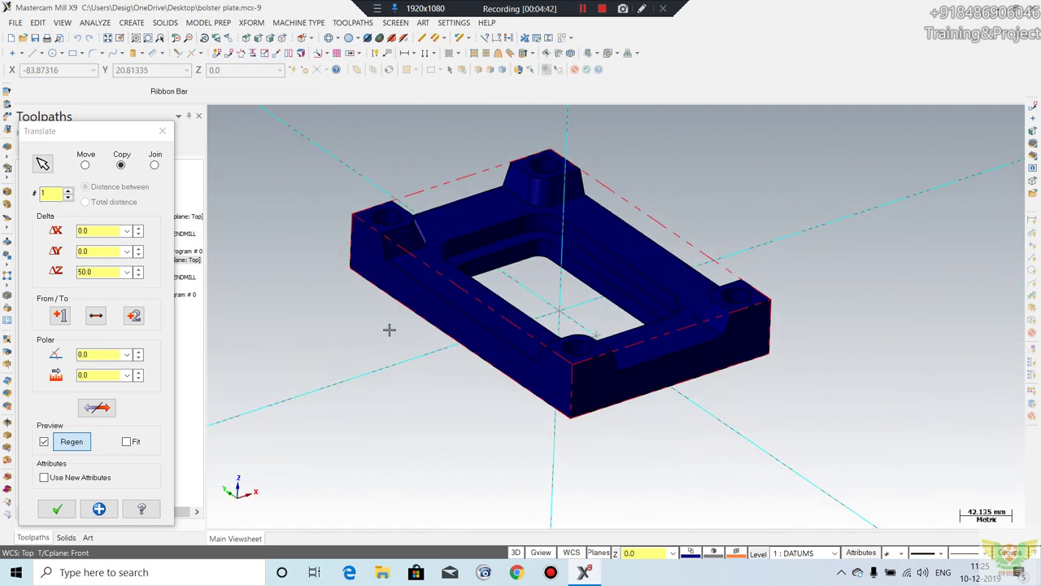
{"action": "left_click", "coordinate": [138, 269]}
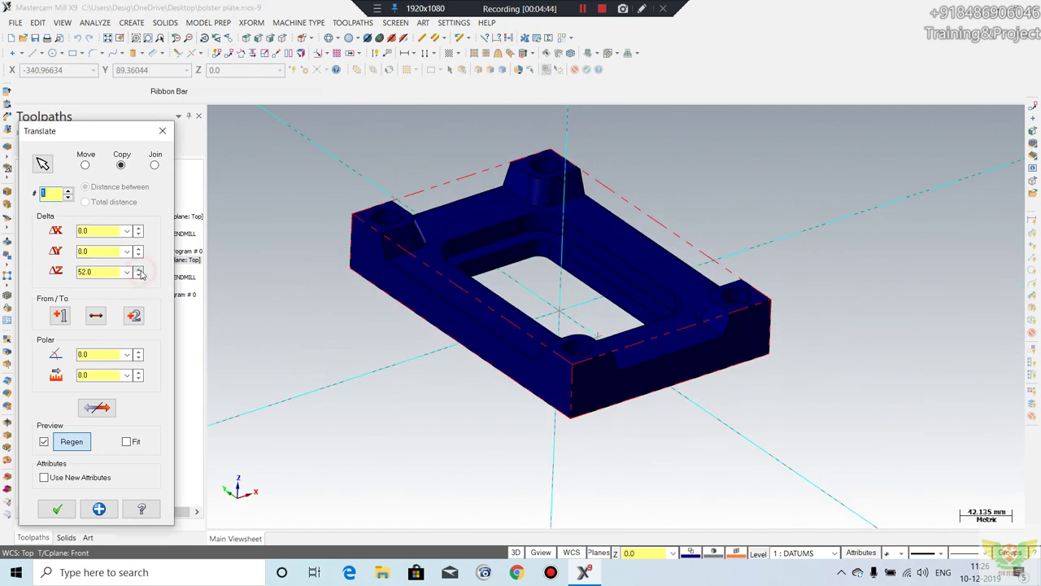
{"action": "left_click", "coordinate": [138, 270]}
{"action": "left_click", "coordinate": [94, 253]}
{"action": "type", "text": "50"}
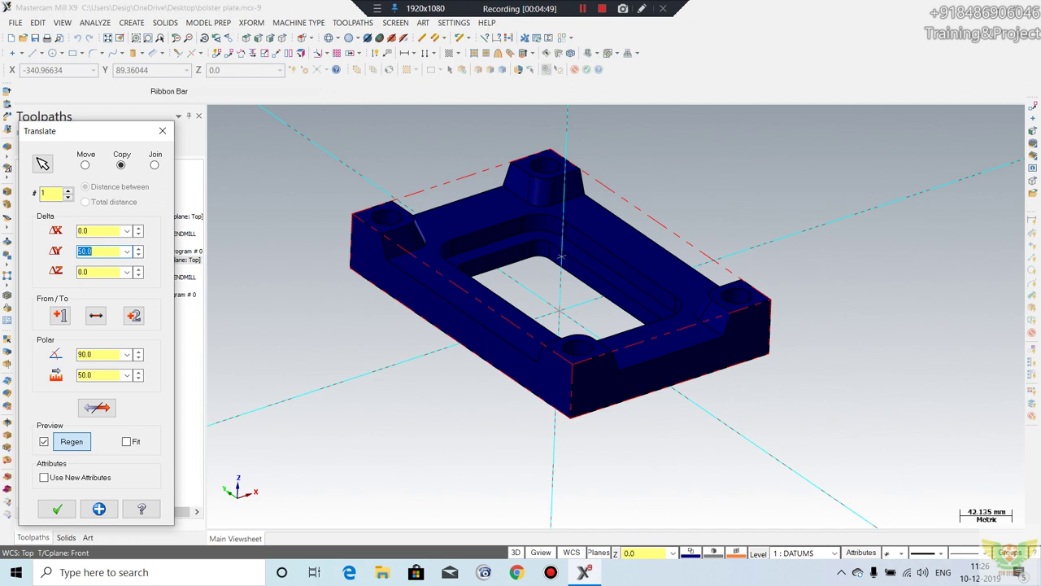
{"action": "mouse_move", "coordinate": [284, 235]}
{"action": "middle_mouse_down"}
{"action": "mouse_move", "coordinate": [383, 196]}
{"action": "mouse_move", "coordinate": [371, 203]}
{"action": "middle_mouse_up"}
{"action": "double_click", "coordinate": [104, 252]}
{"action": "type", "text": "60"}
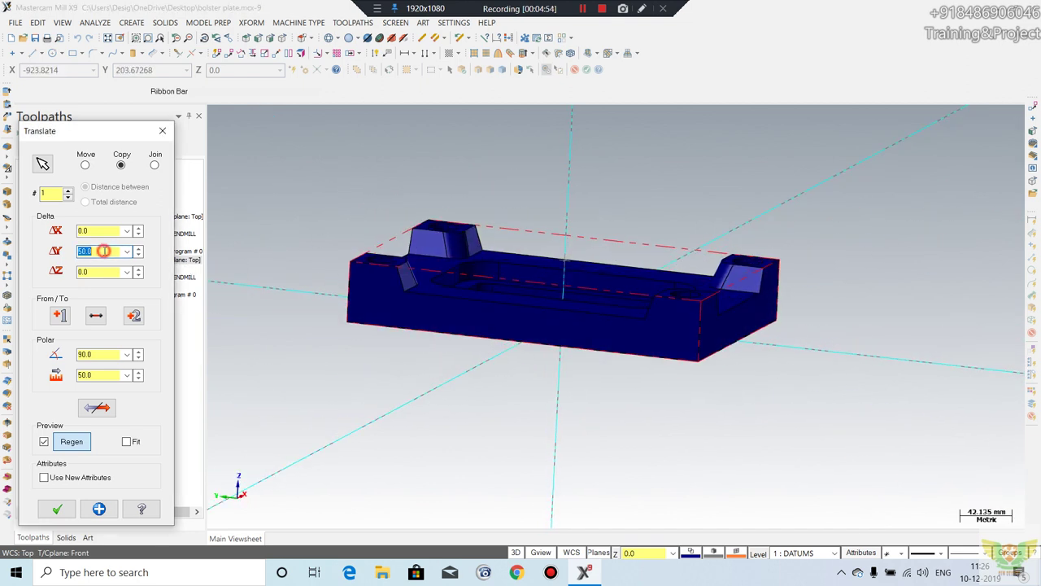
{"action": "left_click", "coordinate": [57, 509]}
{"action": "middle_click_drag", "start_coordinate": [358, 333], "coordinate": [361, 164]}
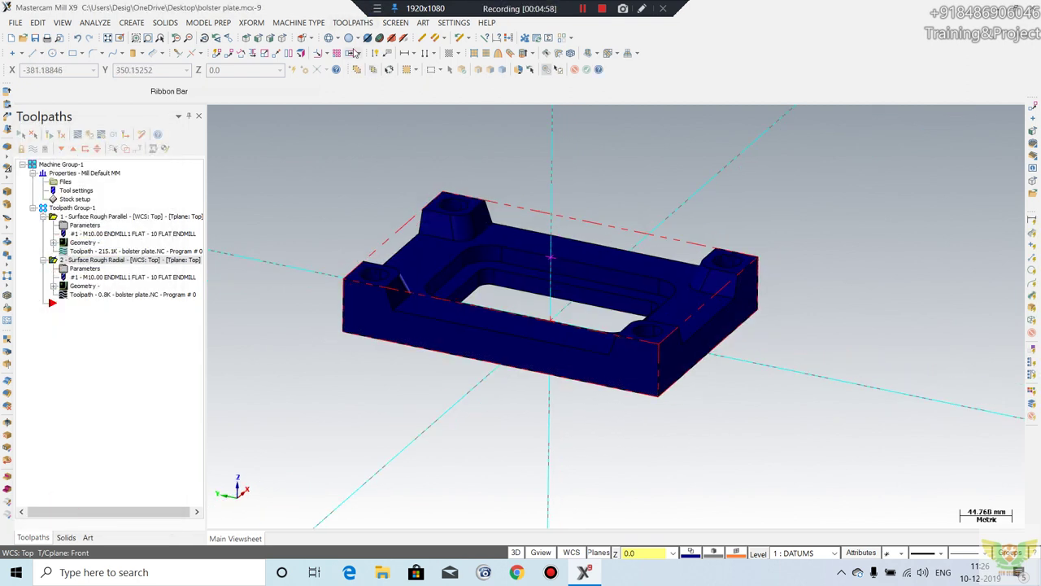
Step: Start a Surface Rough Radial toolpath on all 43 part surfaces, centred on the new point
{"action": "left_click", "coordinate": [352, 22]}
{"action": "mouse_move", "coordinate": [372, 119]}
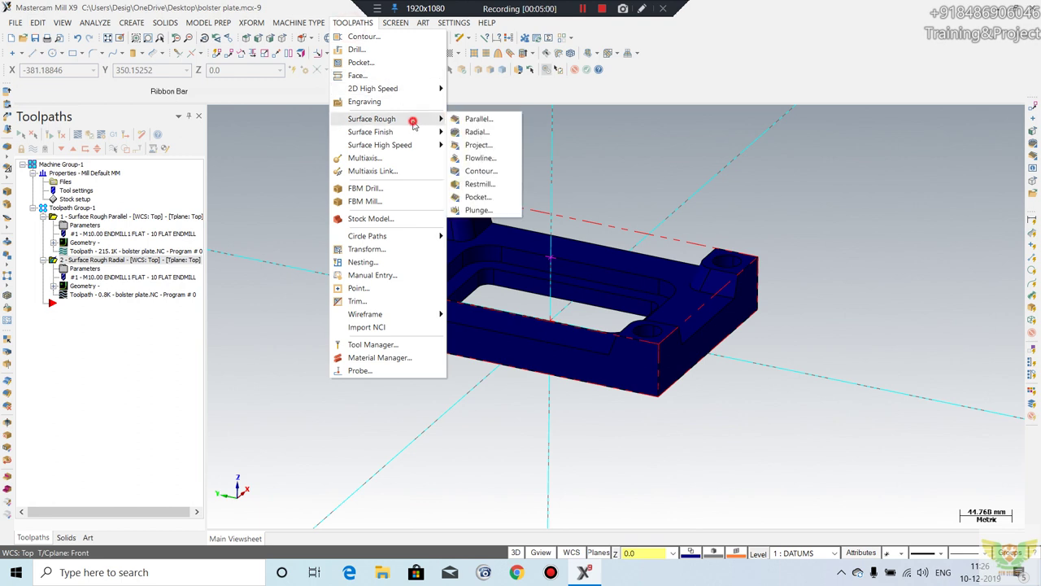
{"action": "left_click", "coordinate": [492, 134]}
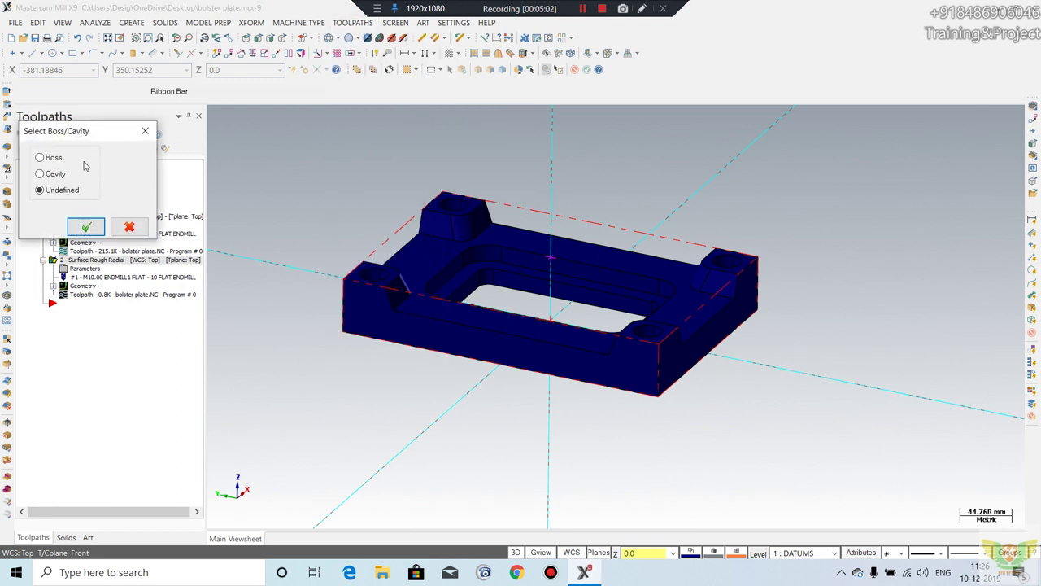
{"action": "left_click", "coordinate": [86, 226]}
{"action": "scroll", "coordinate": [667, 263], "scroll_direction": "down", "scroll_amount": 1}
{"action": "left_click_drag", "start_coordinate": [809, 197], "coordinate": [276, 432]}
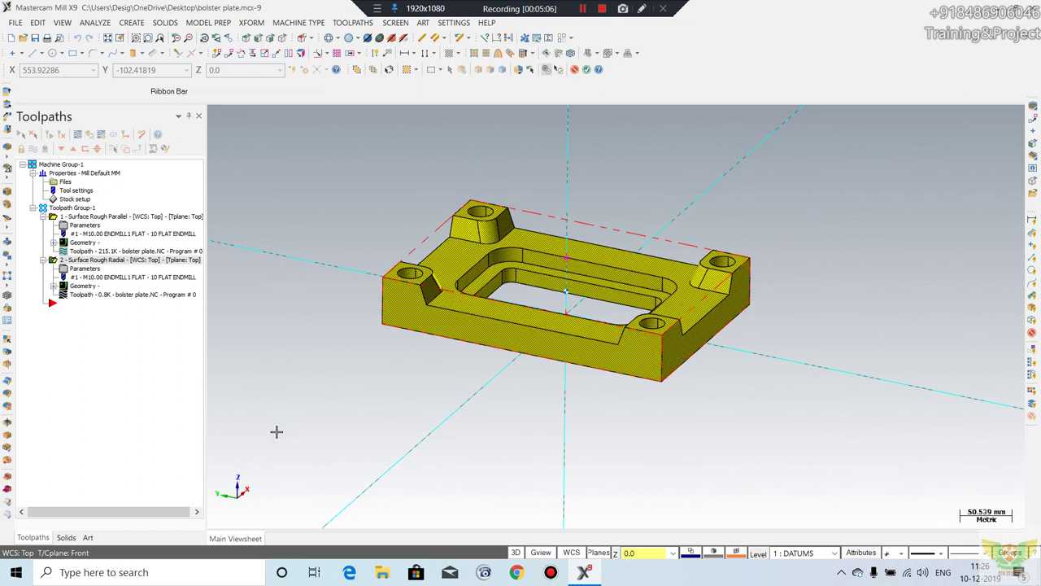
{"action": "key", "text": "Return"}
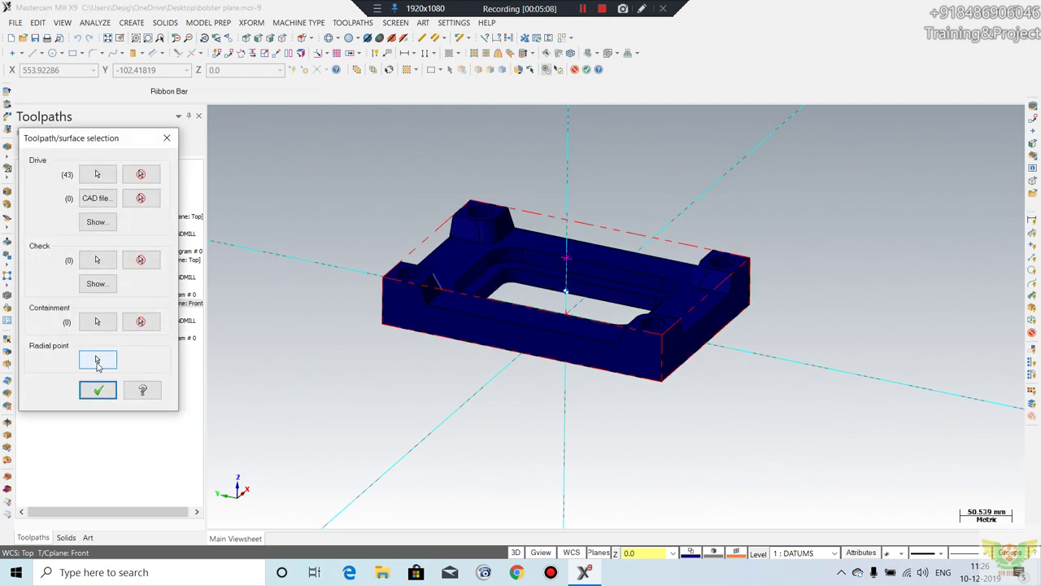
{"action": "left_click", "coordinate": [98, 361]}
{"action": "left_click", "coordinate": [567, 261]}
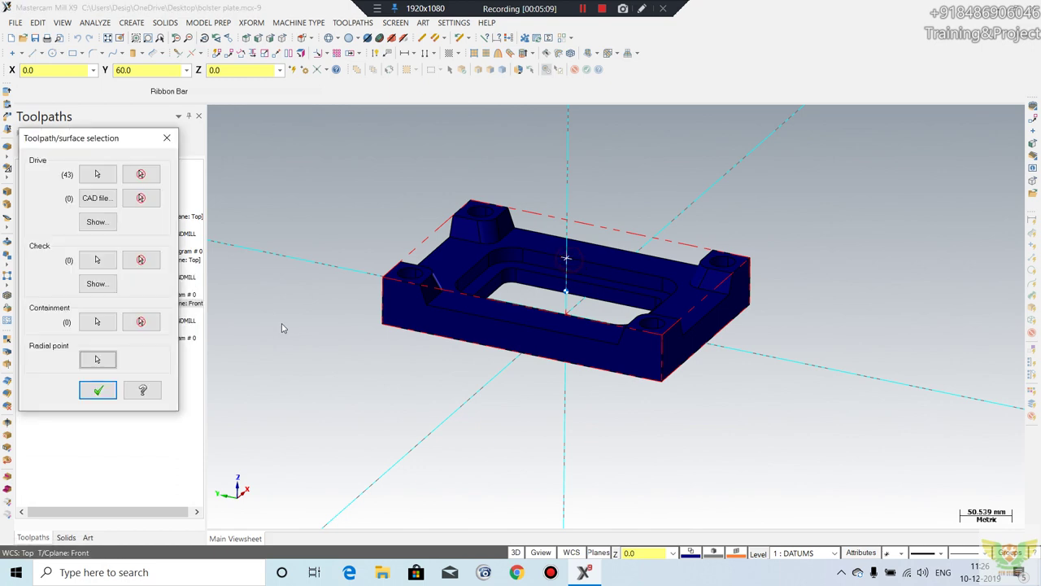
{"action": "left_click", "coordinate": [98, 389]}
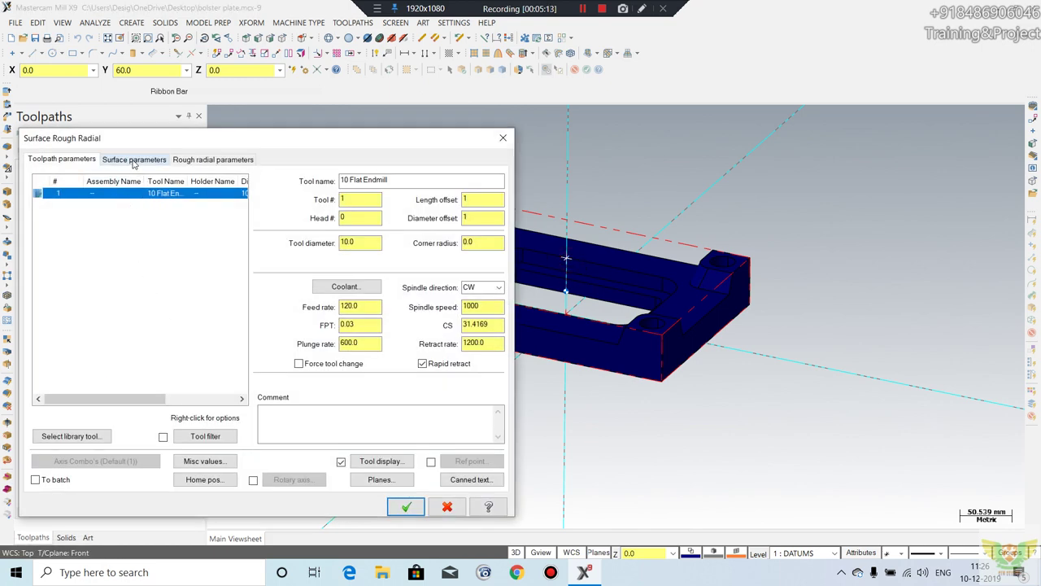
Step: Reset the Gap settings to defaults, keeping Broken gap motion, and generate the radial toolpath
{"action": "left_click", "coordinate": [134, 162]}
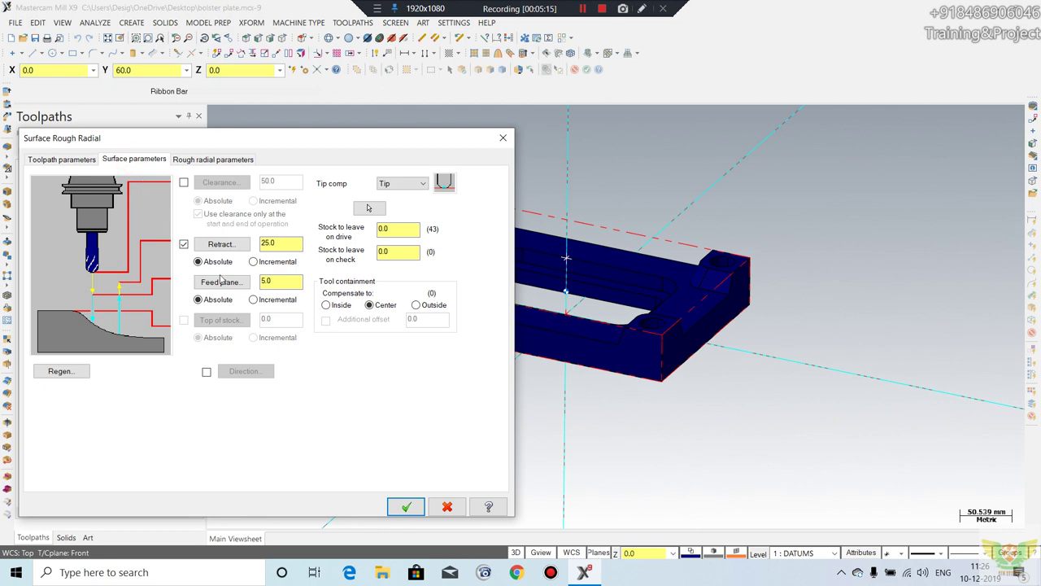
{"action": "left_click", "coordinate": [190, 161]}
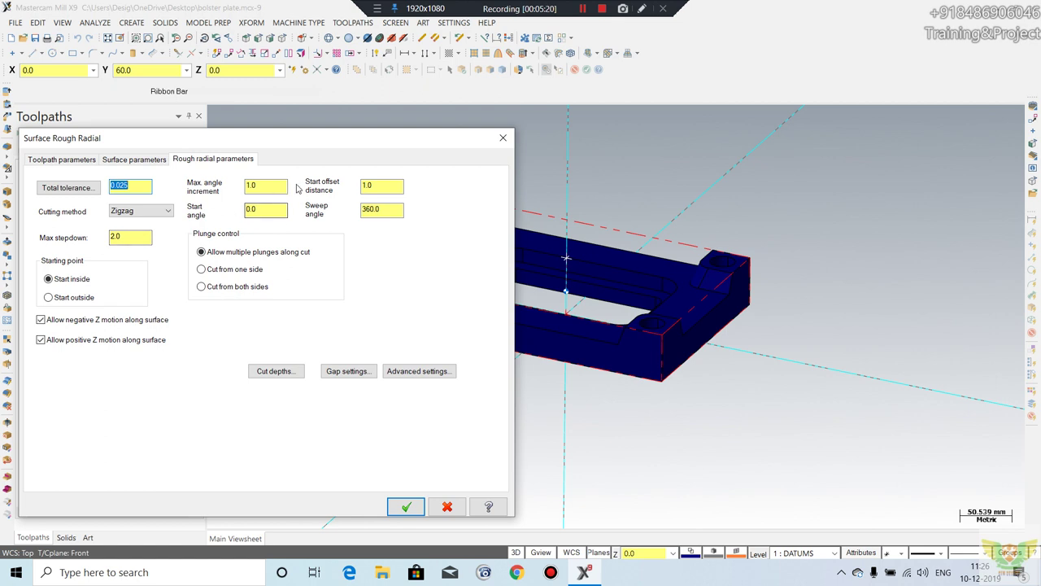
{"action": "left_click", "coordinate": [350, 371]}
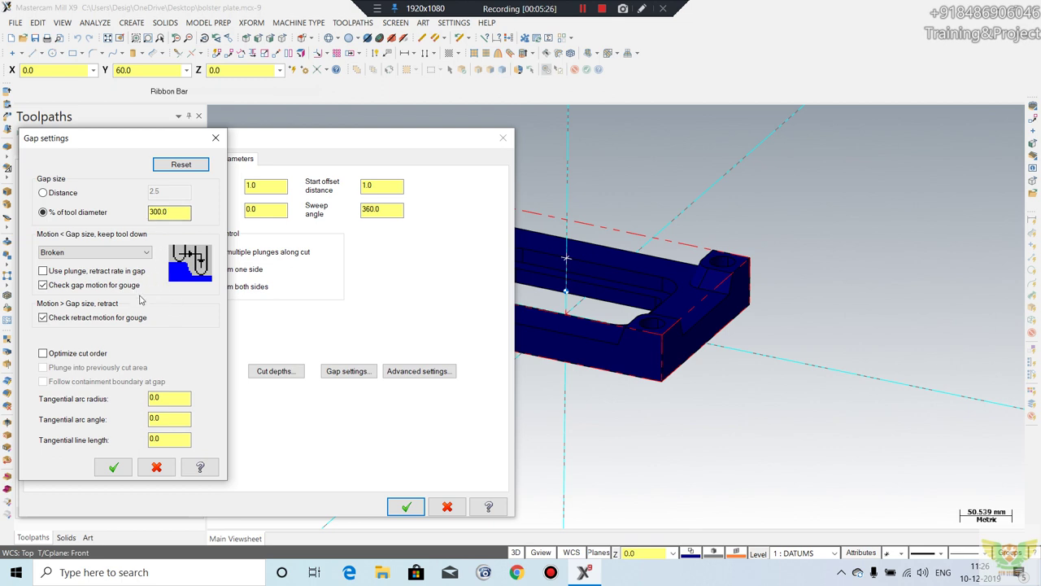
{"action": "left_click", "coordinate": [194, 166]}
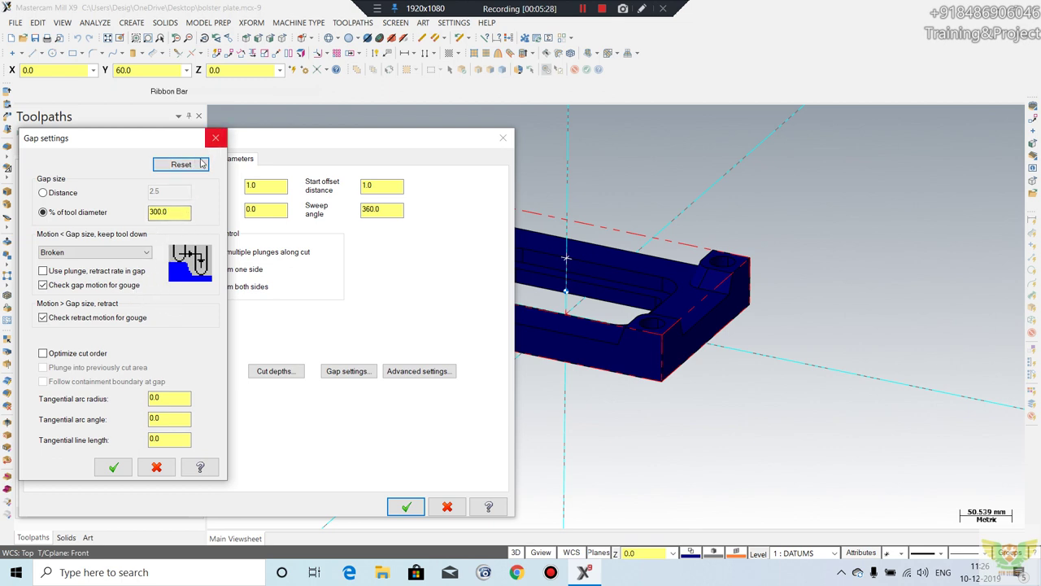
{"action": "left_click", "coordinate": [127, 258]}
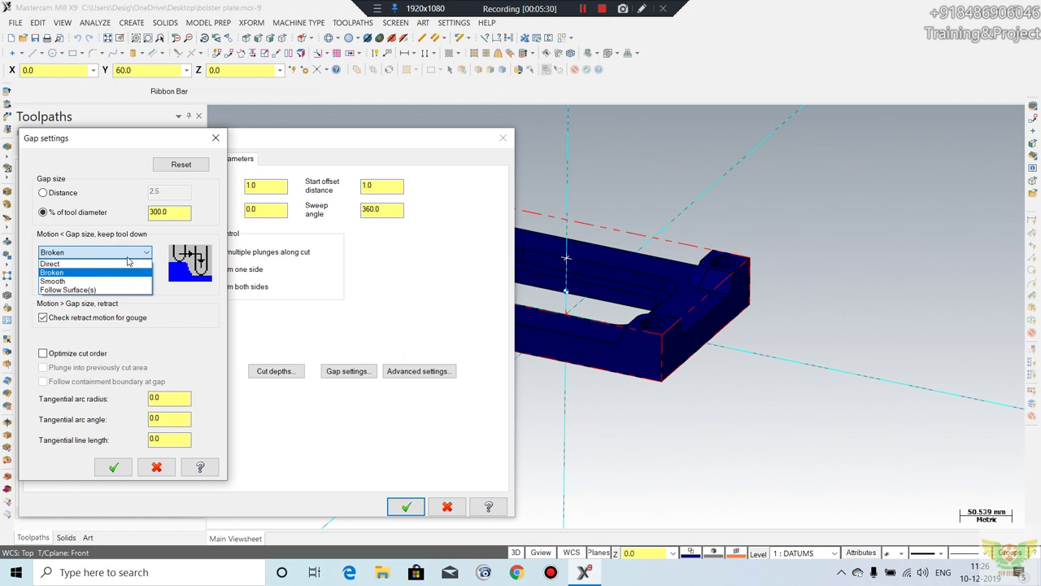
{"action": "left_click", "coordinate": [216, 140]}
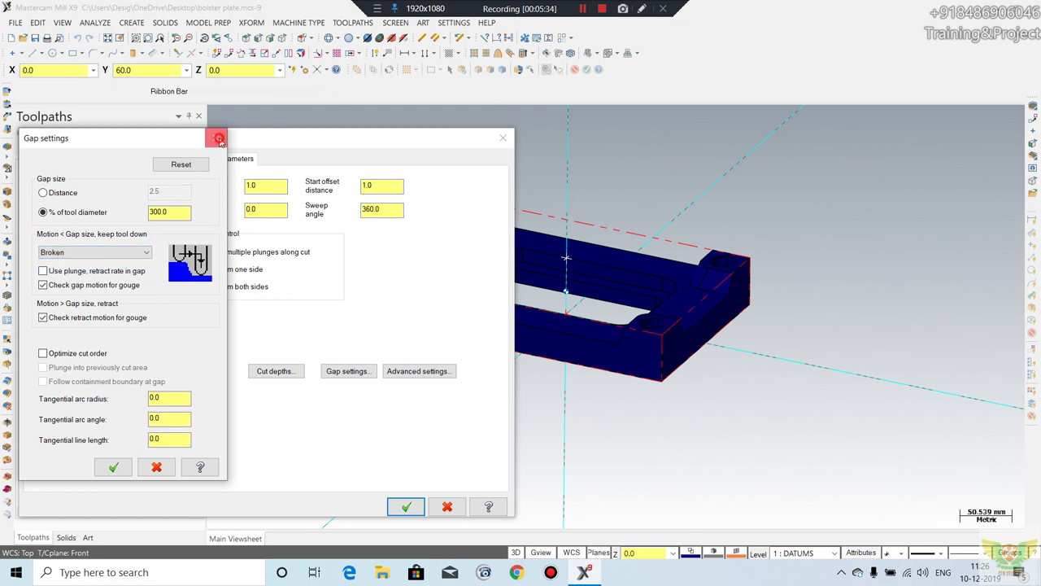
{"action": "left_click", "coordinate": [215, 140]}
{"action": "left_click", "coordinate": [405, 506]}
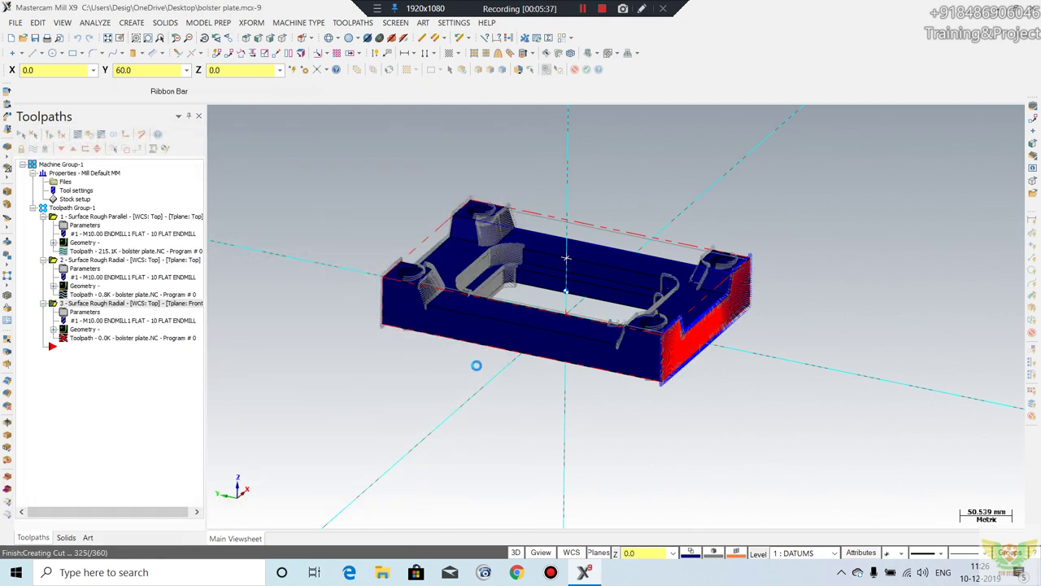
Step: Glance over the radial toolpath's parameters, then switch to an isometric view of the plate
{"action": "mouse_move", "coordinate": [504, 341]}
{"action": "middle_mouse_down"}
{"action": "mouse_move", "coordinate": [608, 421]}
{"action": "mouse_move", "coordinate": [476, 399]}
{"action": "middle_mouse_up"}
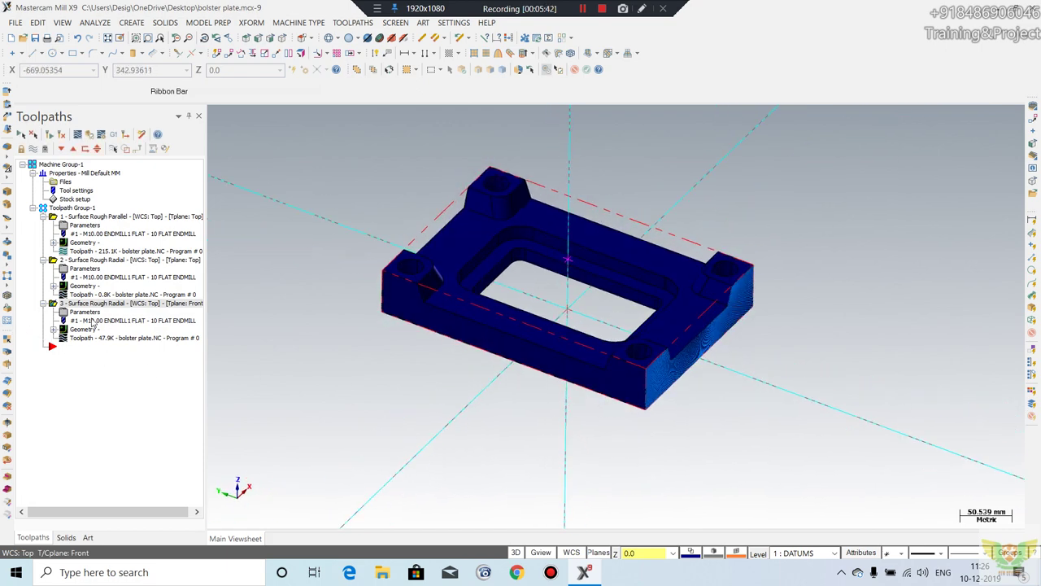
{"action": "left_click", "coordinate": [84, 314]}
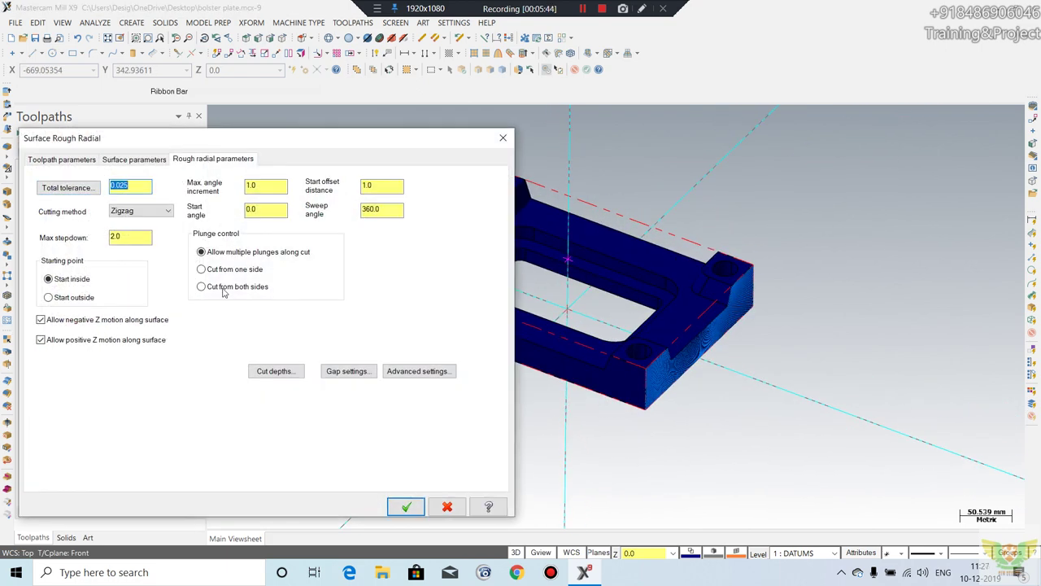
{"action": "left_click", "coordinate": [90, 160]}
{"action": "left_click", "coordinate": [121, 157]}
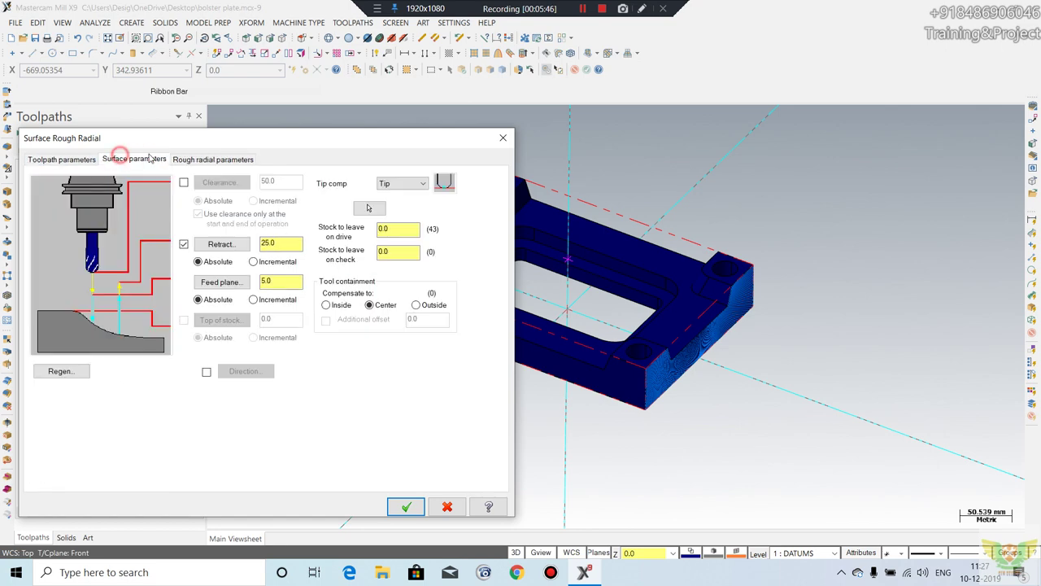
{"action": "left_click", "coordinate": [505, 141]}
{"action": "right_click", "coordinate": [836, 156]}
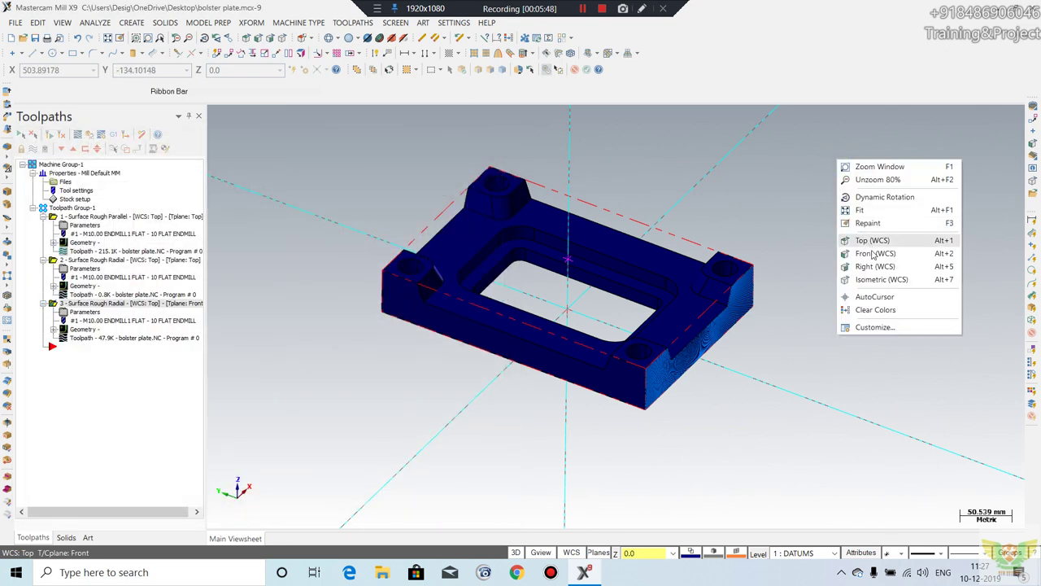
{"action": "left_click", "coordinate": [883, 276]}
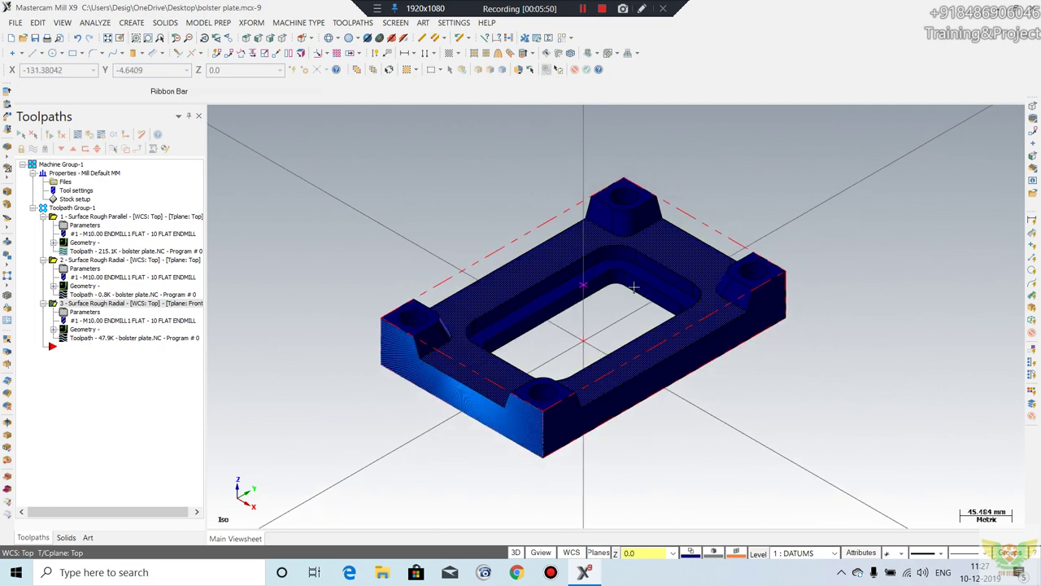
{"action": "mouse_move", "coordinate": [480, 397]}
{"action": "middle_mouse_down"}
{"action": "mouse_move", "coordinate": [604, 268]}
{"action": "mouse_move", "coordinate": [606, 244]}
{"action": "mouse_move", "coordinate": [380, 395]}
{"action": "middle_mouse_up"}
{"action": "scroll", "coordinate": [380, 396], "scroll_direction": "up", "scroll_amount": 2}
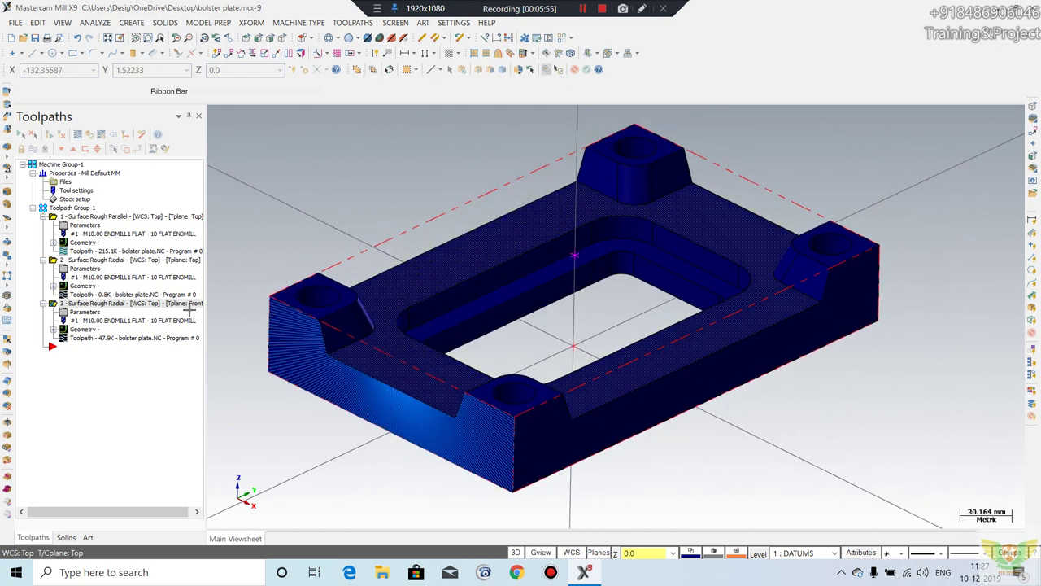
Step: Review operation 3's advanced edge settings and home position, then bring up its plane settings
{"action": "left_click", "coordinate": [85, 313]}
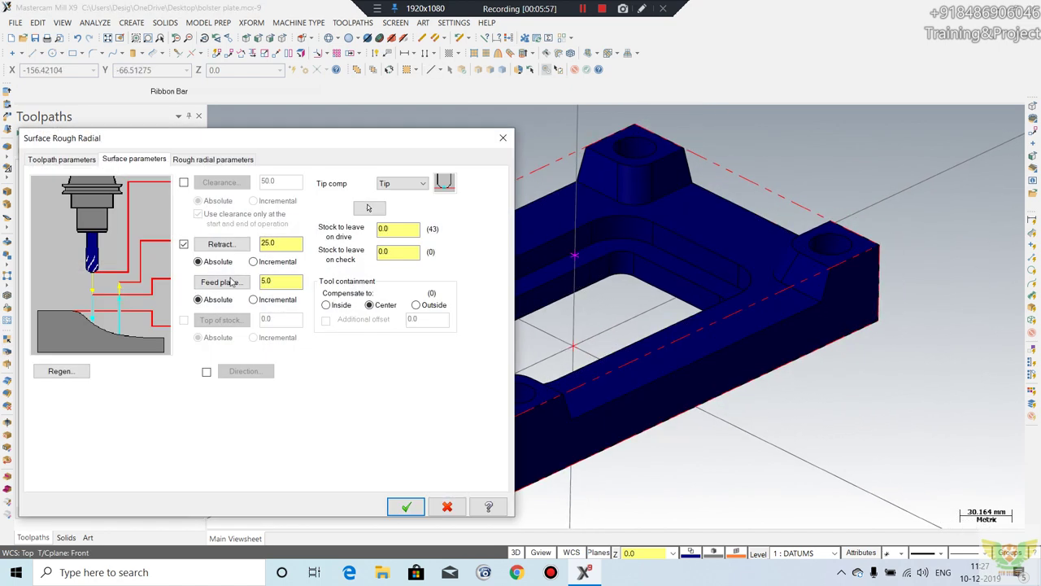
{"action": "left_click", "coordinate": [193, 160]}
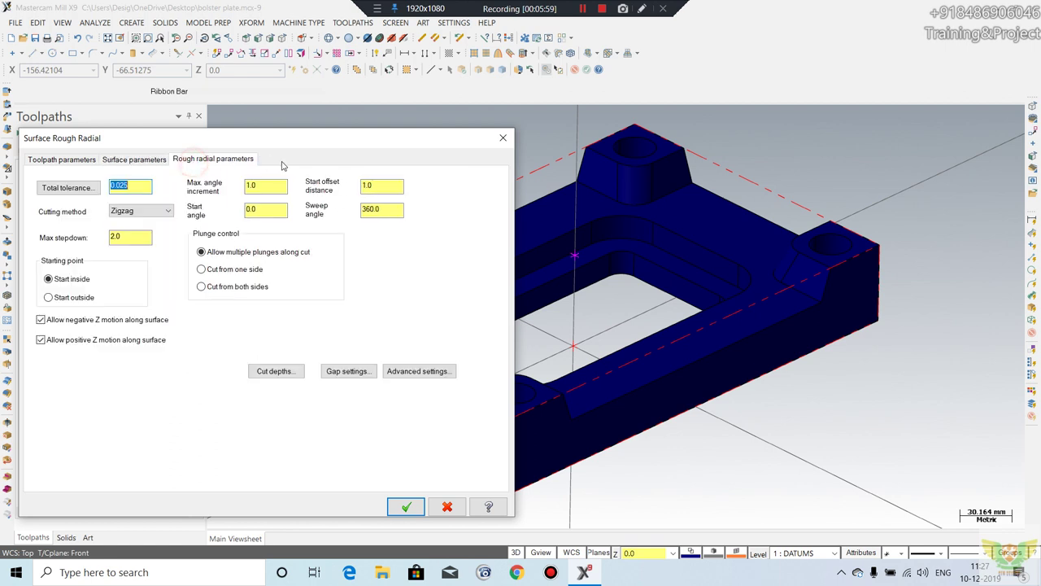
{"action": "left_click", "coordinate": [396, 371]}
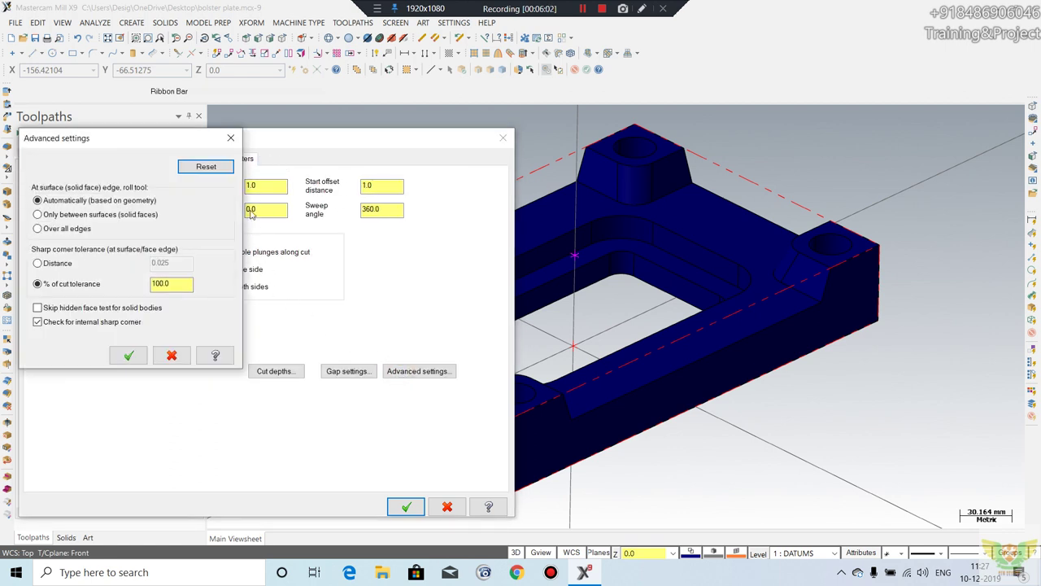
{"action": "left_click", "coordinate": [236, 139]}
{"action": "left_click", "coordinate": [64, 159]}
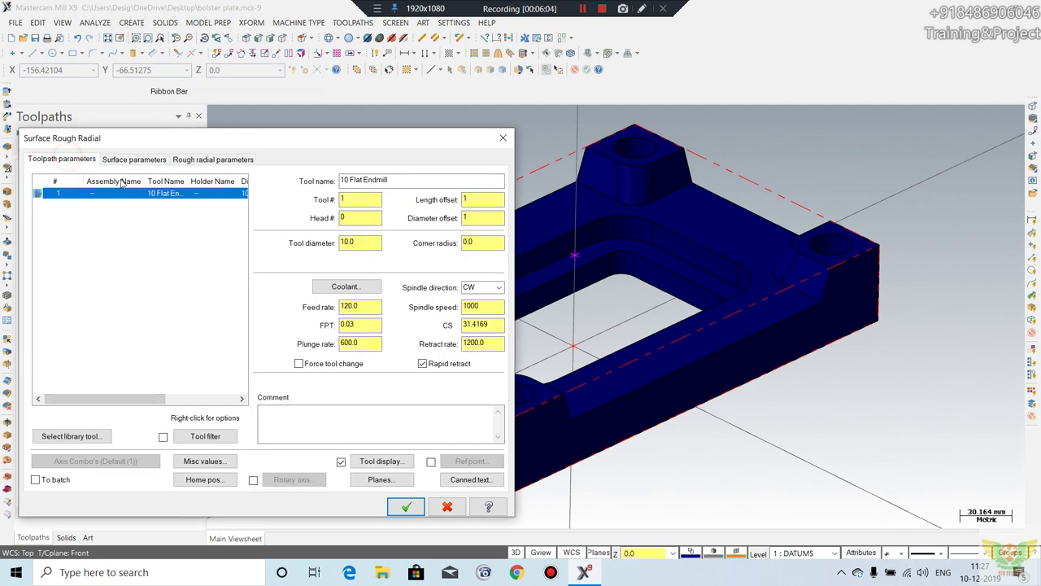
{"action": "left_click", "coordinate": [209, 479]}
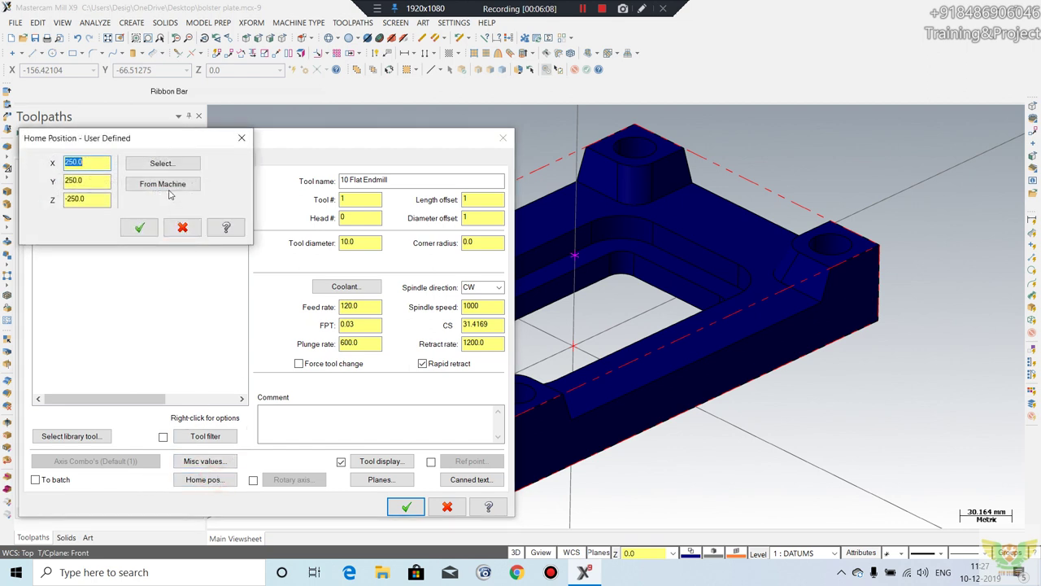
{"action": "left_click", "coordinate": [242, 138]}
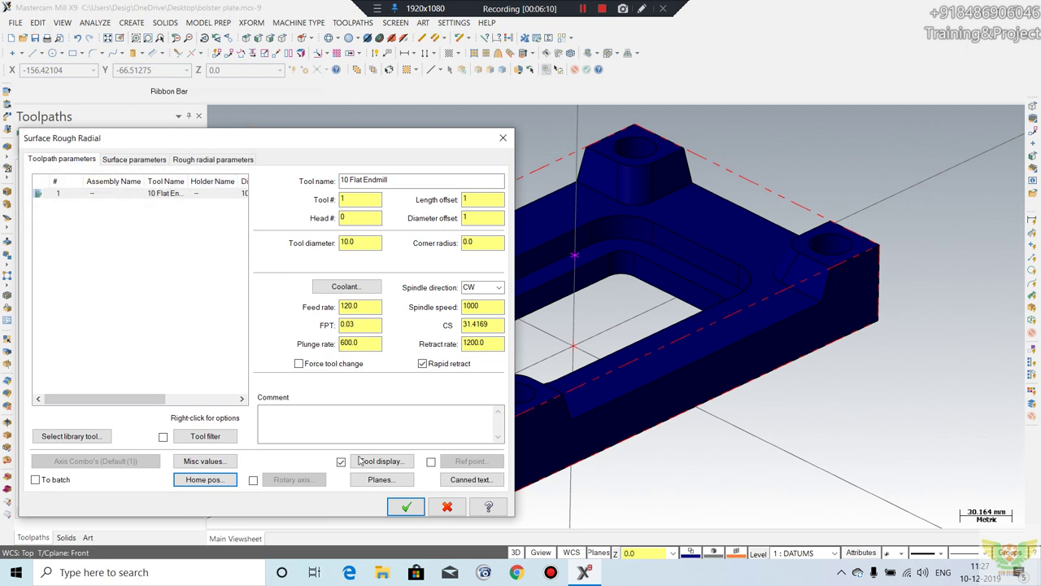
{"action": "left_click", "coordinate": [376, 479]}
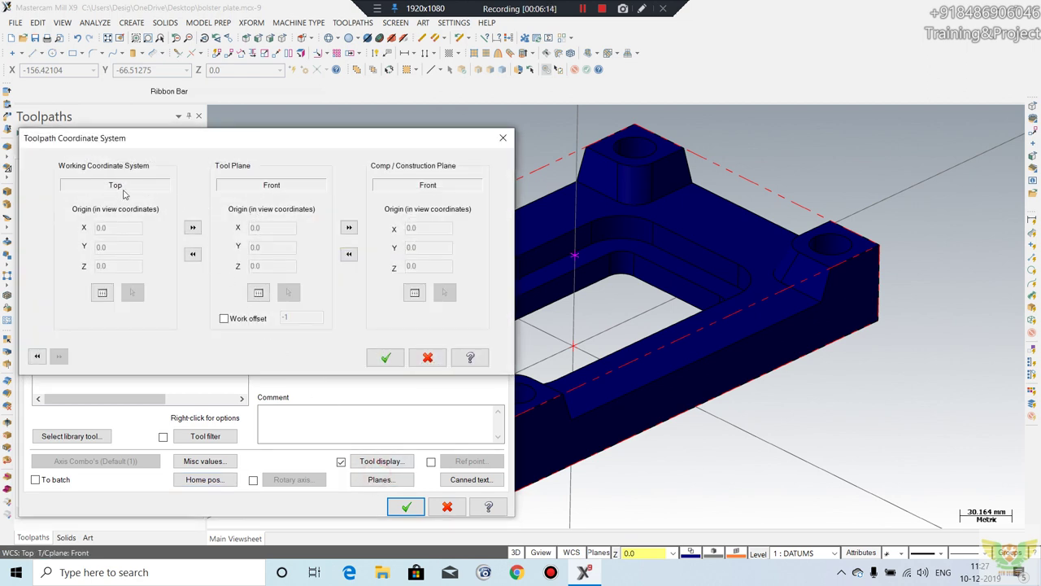
Step: Set the tool plane and construction plane to Top and accept the radial roughing
{"action": "left_click", "coordinate": [261, 291]}
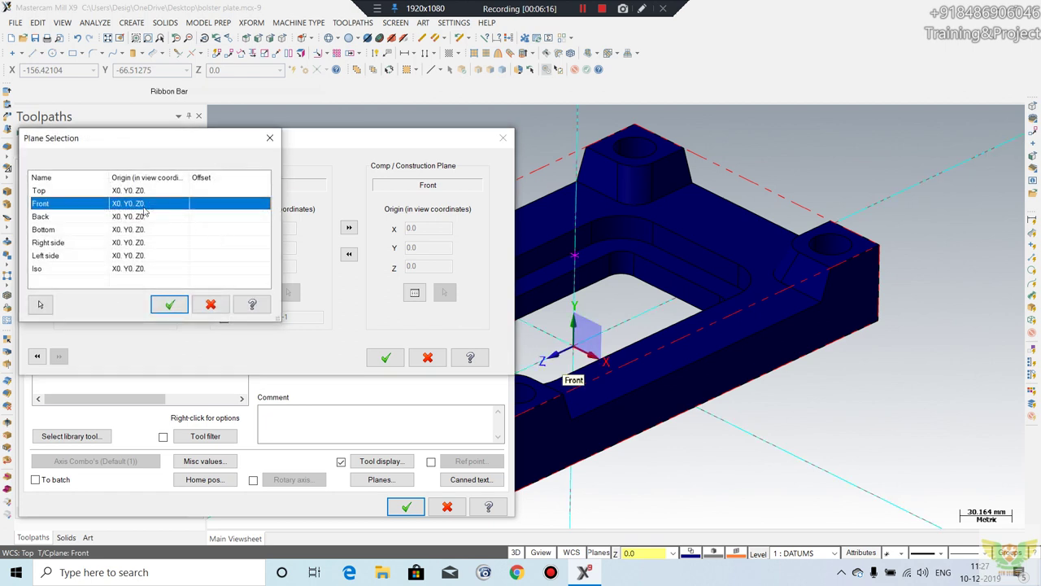
{"action": "left_click", "coordinate": [63, 191]}
{"action": "left_click", "coordinate": [169, 303]}
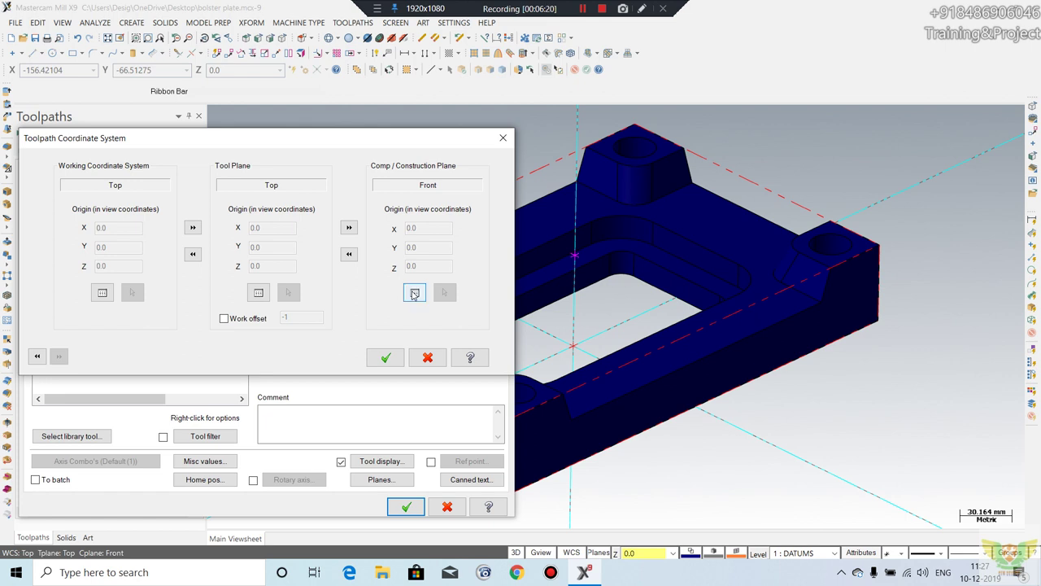
{"action": "left_click", "coordinate": [414, 292]}
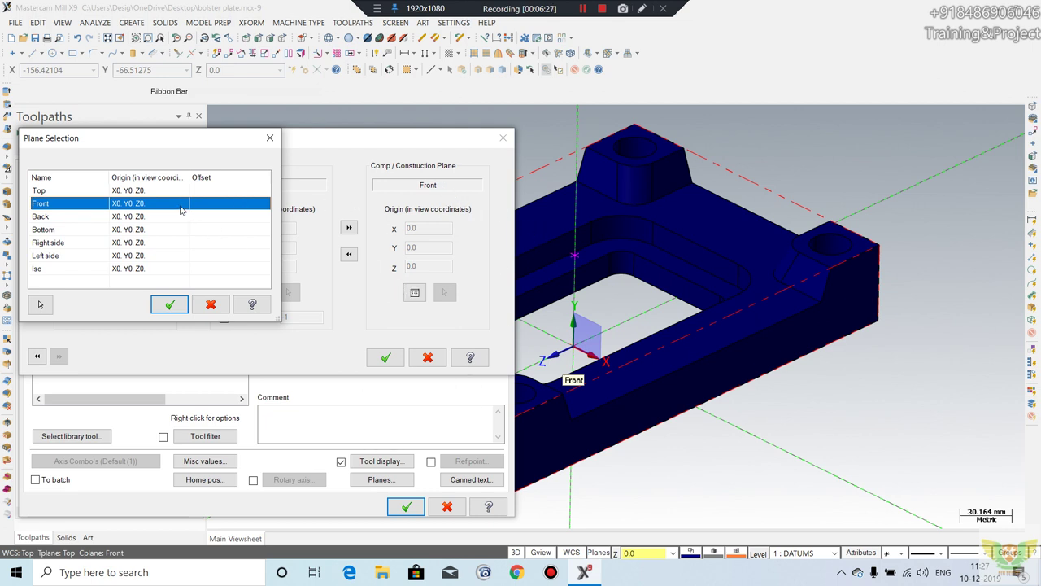
{"action": "left_click", "coordinate": [153, 192]}
{"action": "left_click", "coordinate": [169, 304]}
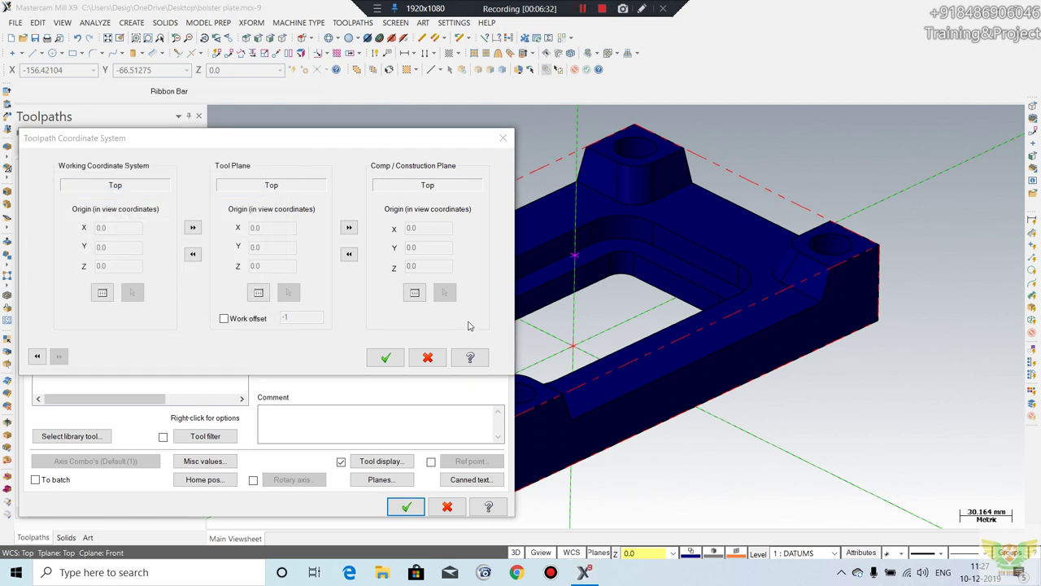
{"action": "left_click", "coordinate": [385, 357]}
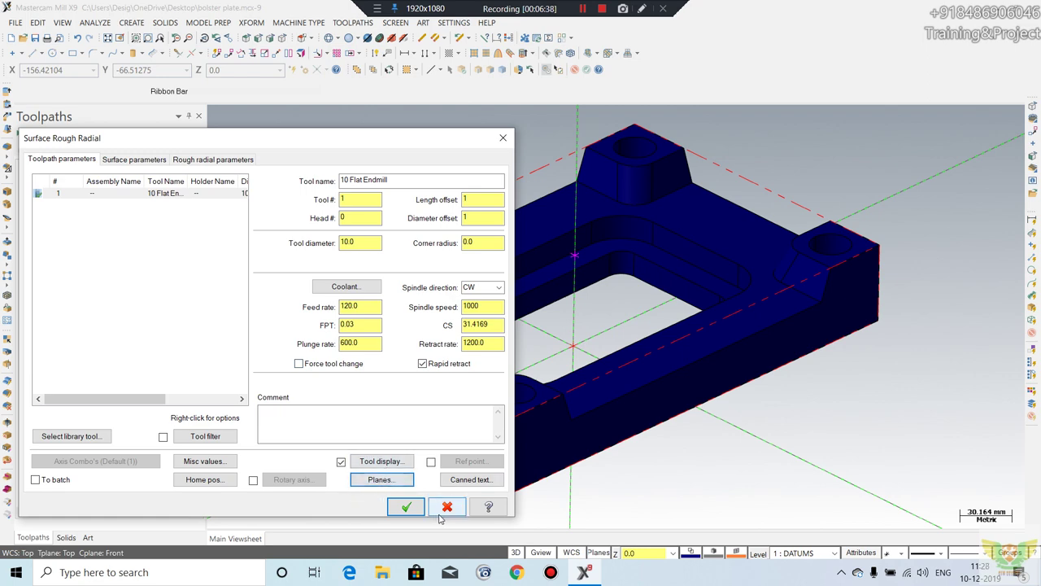
{"action": "left_click", "coordinate": [407, 506]}
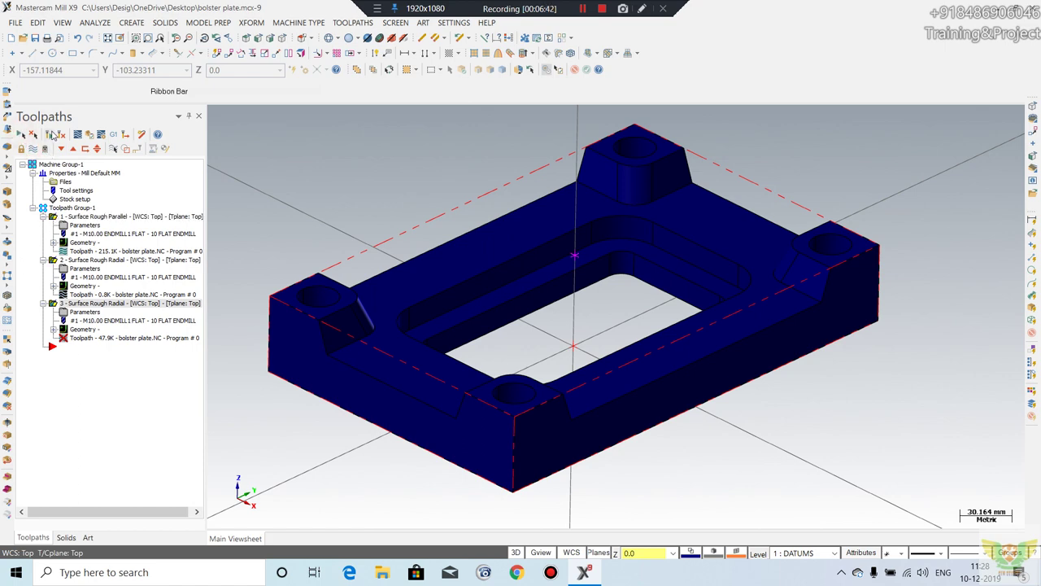
Step: Regenerate the dirty operations using the part-centre radial point, then backplot operation 3
{"action": "left_click", "coordinate": [51, 134]}
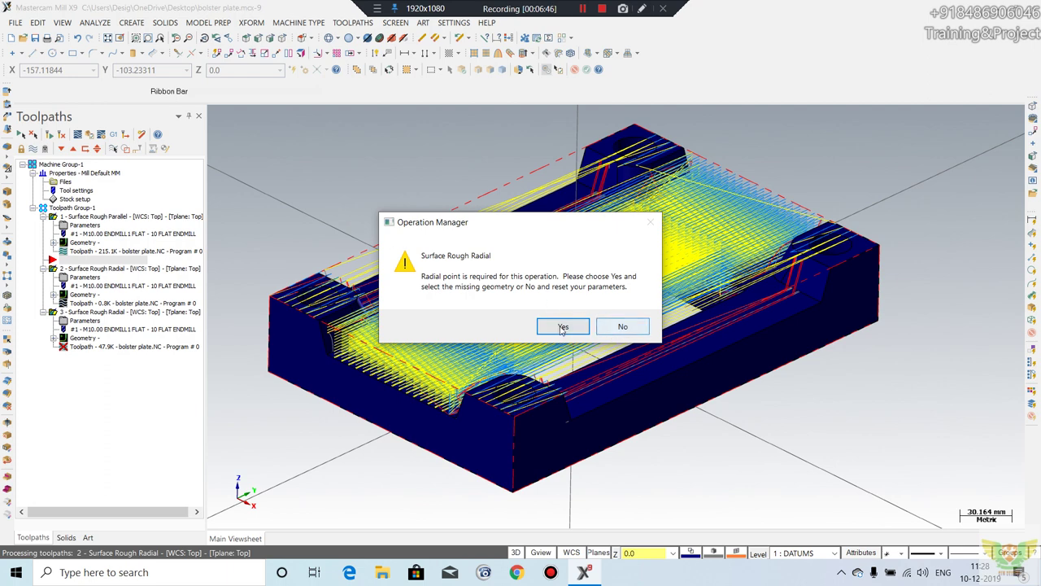
{"action": "left_click", "coordinate": [562, 328]}
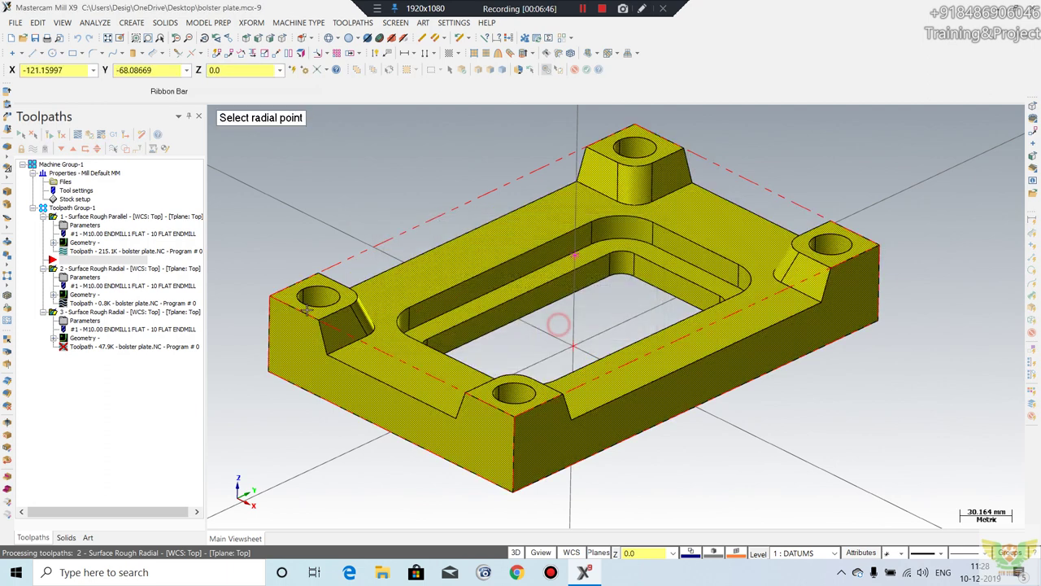
{"action": "left_click", "coordinate": [575, 257]}
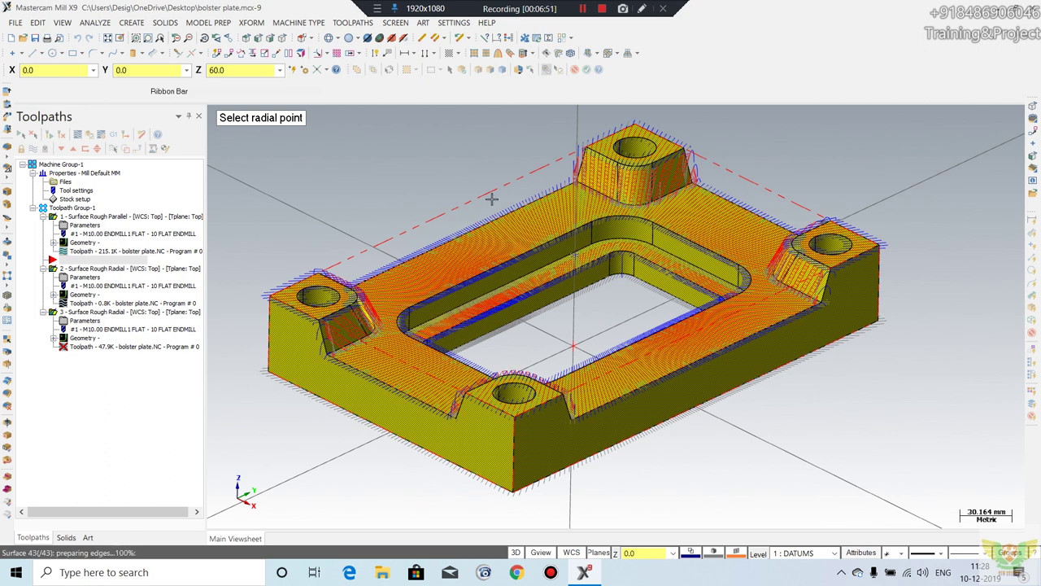
{"action": "left_click", "coordinate": [493, 225]}
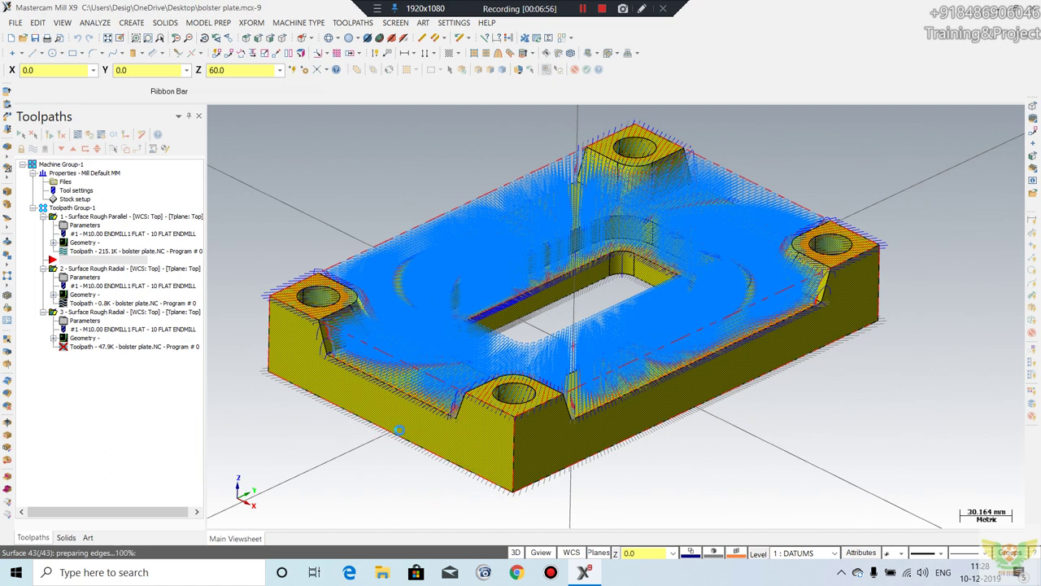
{"action": "scroll", "coordinate": [399, 430], "scroll_direction": "up", "scroll_amount": 1}
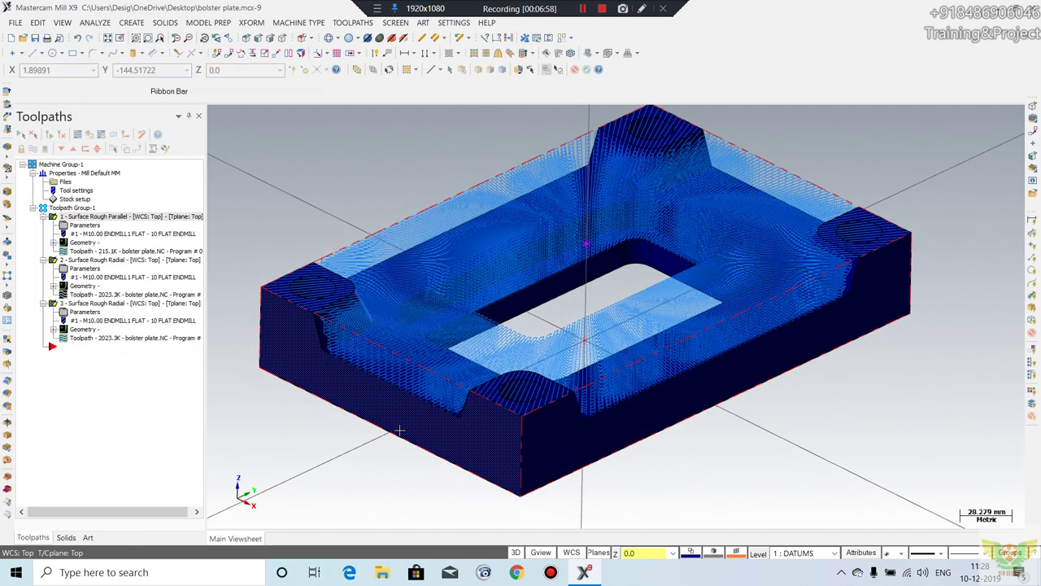
{"action": "left_click", "coordinate": [134, 302]}
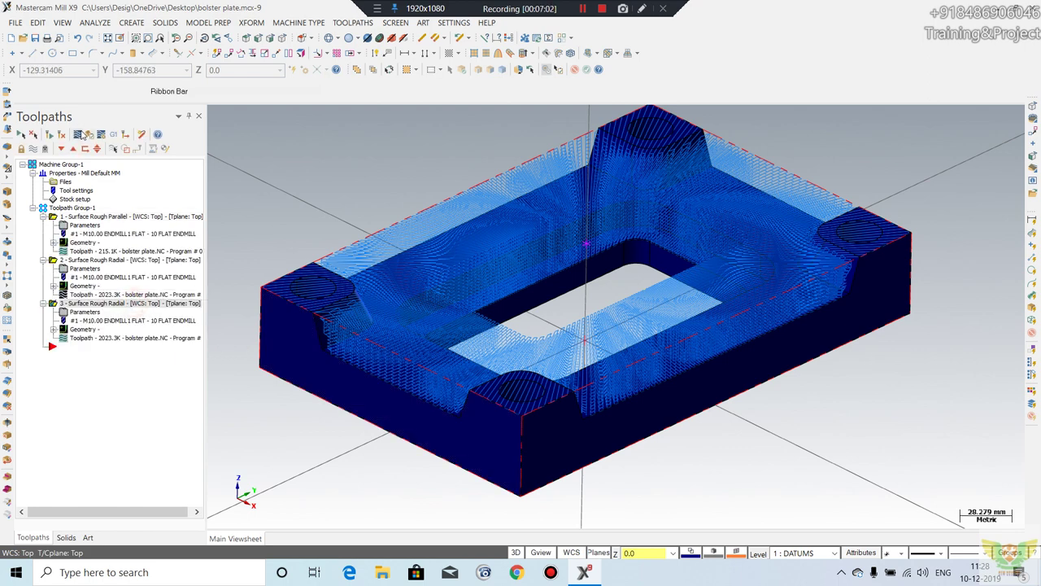
{"action": "left_click", "coordinate": [82, 135]}
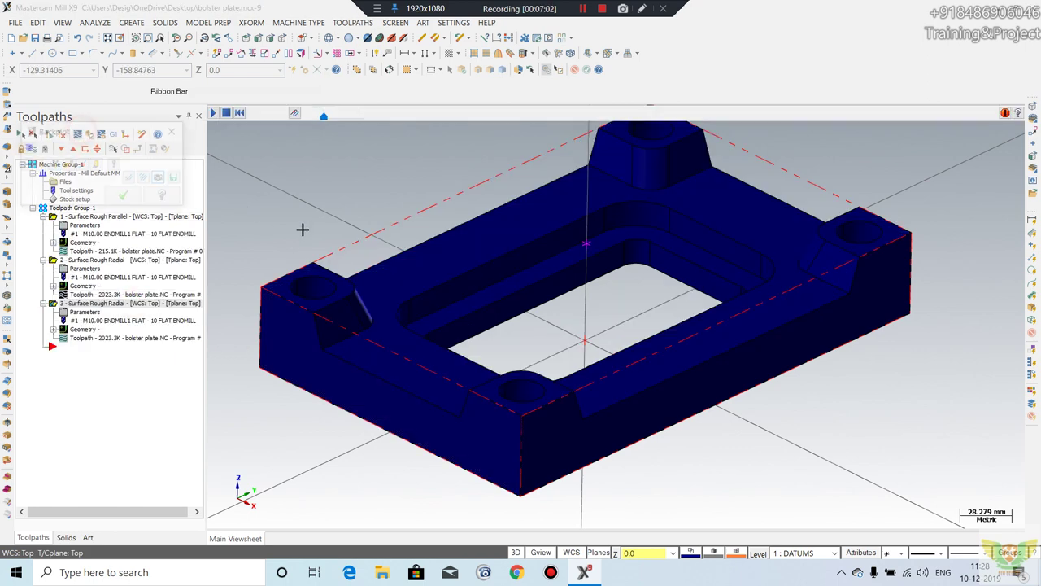
Step: Play the radial roughing backplot across the bolster plate and close it
{"action": "left_click", "coordinate": [213, 113]}
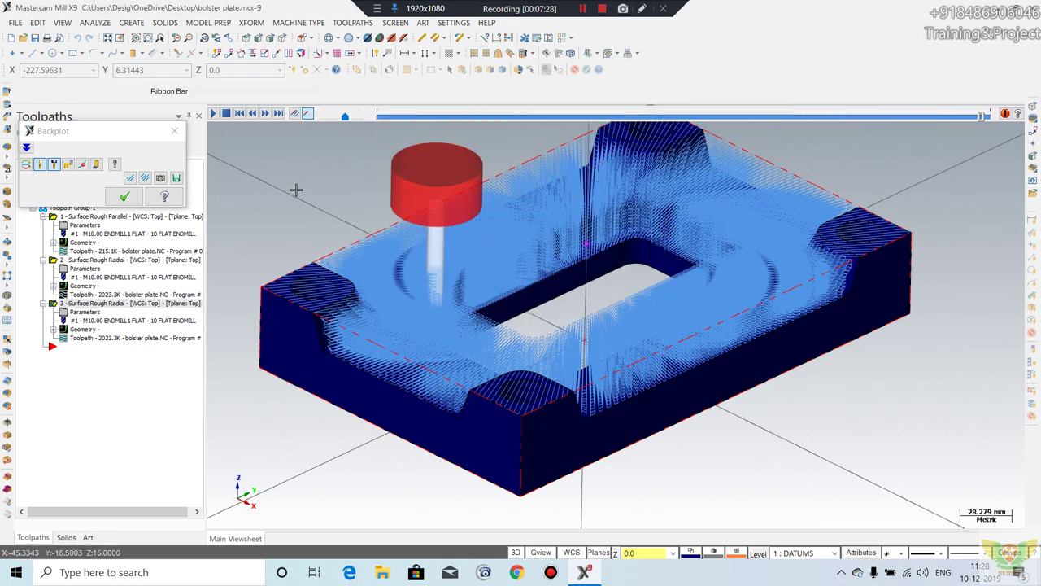
{"action": "left_click", "coordinate": [128, 197]}
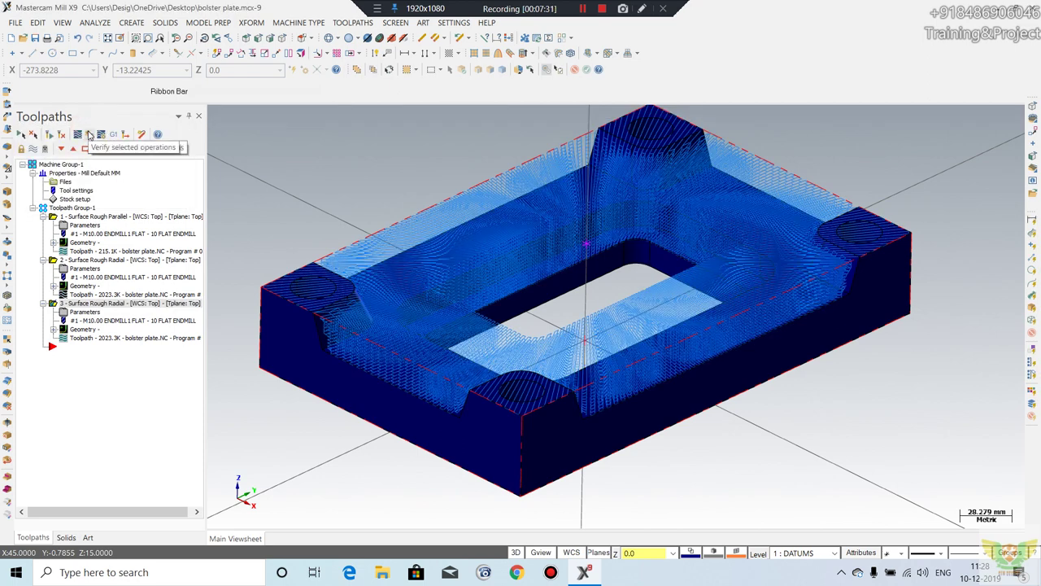
Step: Verify the radial roughing in the simulator, inspect the cut stock from several angles, then close it
{"action": "left_click", "coordinate": [89, 135]}
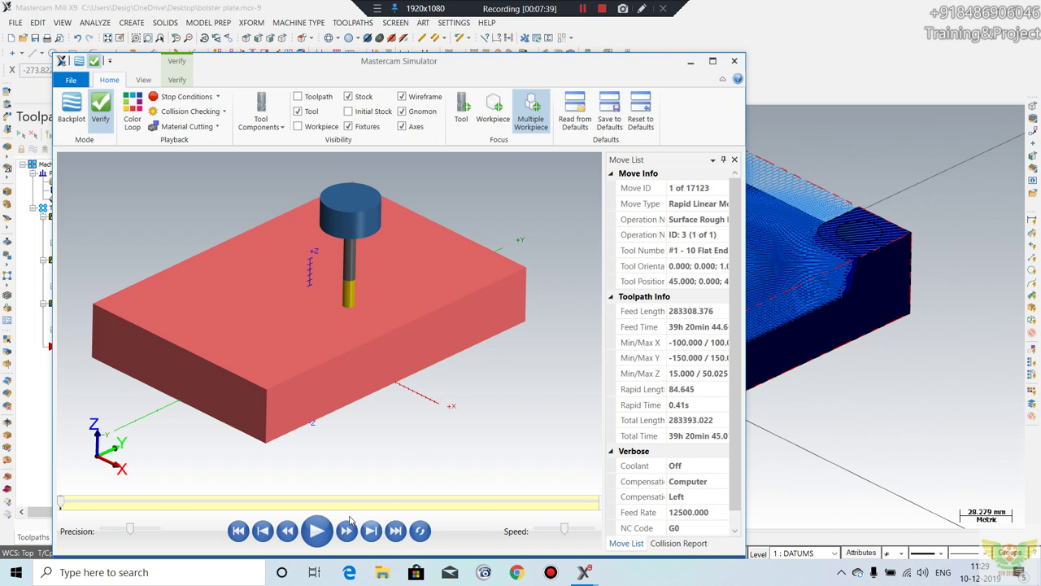
{"action": "left_click", "coordinate": [316, 530]}
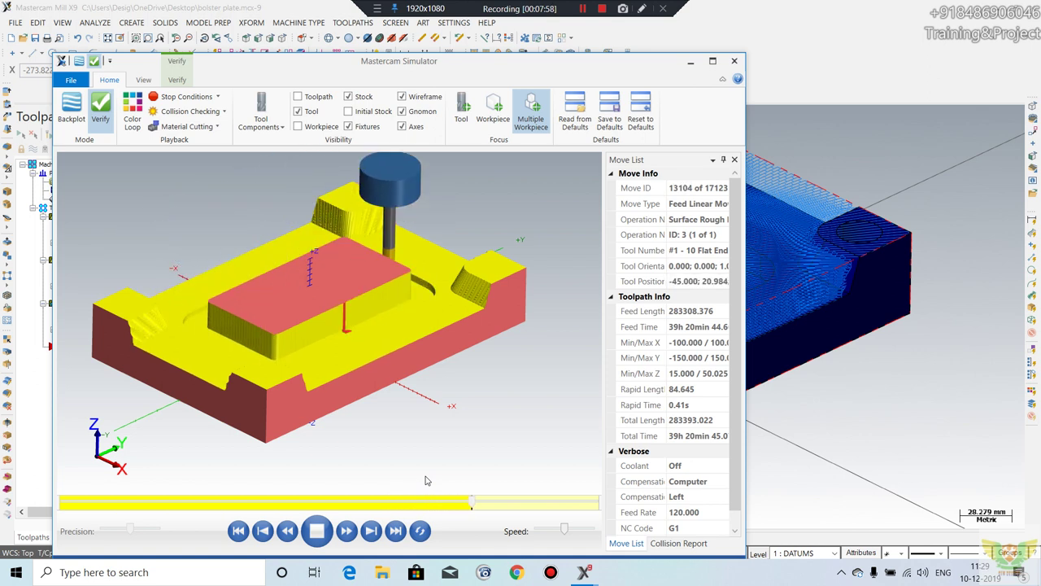
{"action": "scroll", "coordinate": [317, 365], "scroll_direction": "up", "scroll_amount": 2}
{"action": "scroll", "coordinate": [356, 312], "scroll_direction": "up", "scroll_amount": 2}
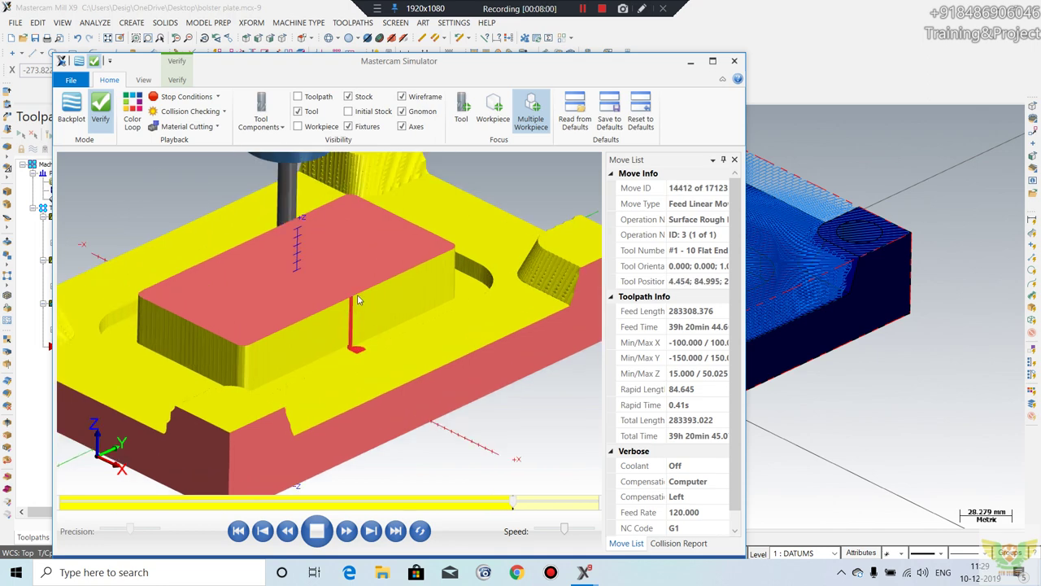
{"action": "scroll", "coordinate": [353, 321], "scroll_direction": "down", "scroll_amount": 1}
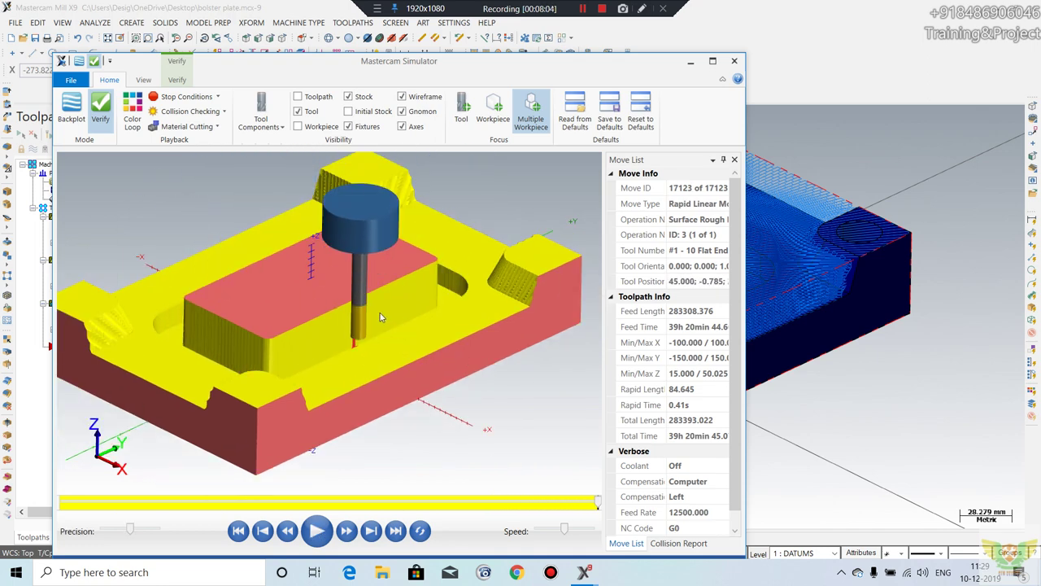
{"action": "mouse_move", "coordinate": [375, 335]}
{"action": "middle_mouse_down"}
{"action": "mouse_move", "coordinate": [348, 307]}
{"action": "mouse_move", "coordinate": [150, 207]}
{"action": "mouse_move", "coordinate": [234, 265]}
{"action": "mouse_move", "coordinate": [267, 245]}
{"action": "middle_mouse_up"}
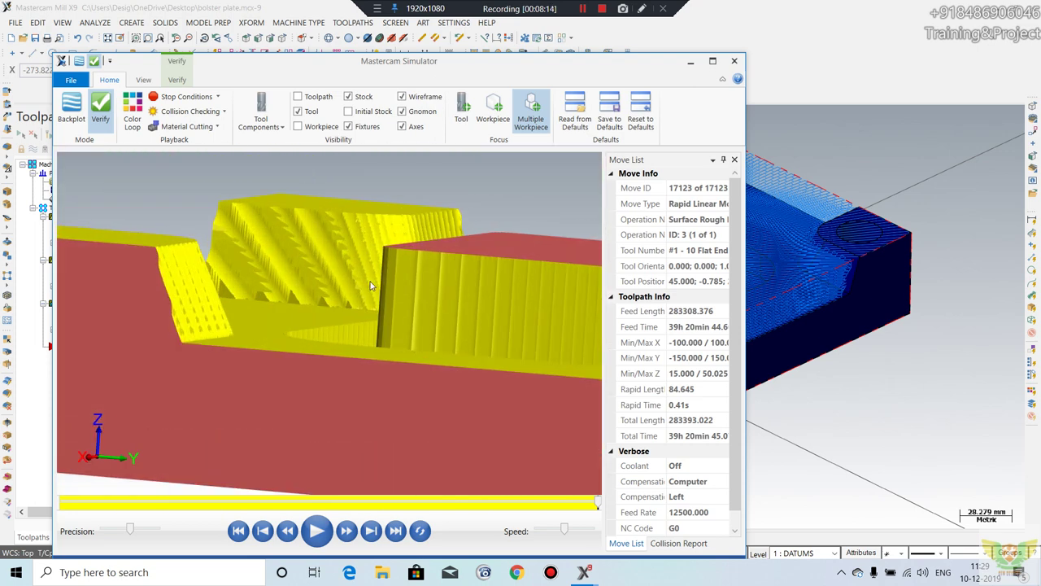
{"action": "scroll", "coordinate": [370, 285], "scroll_direction": "down", "scroll_amount": 3}
{"action": "scroll", "coordinate": [353, 299], "scroll_direction": "down", "scroll_amount": 2}
{"action": "middle_click_drag", "start_coordinate": [353, 299], "coordinate": [423, 244]}
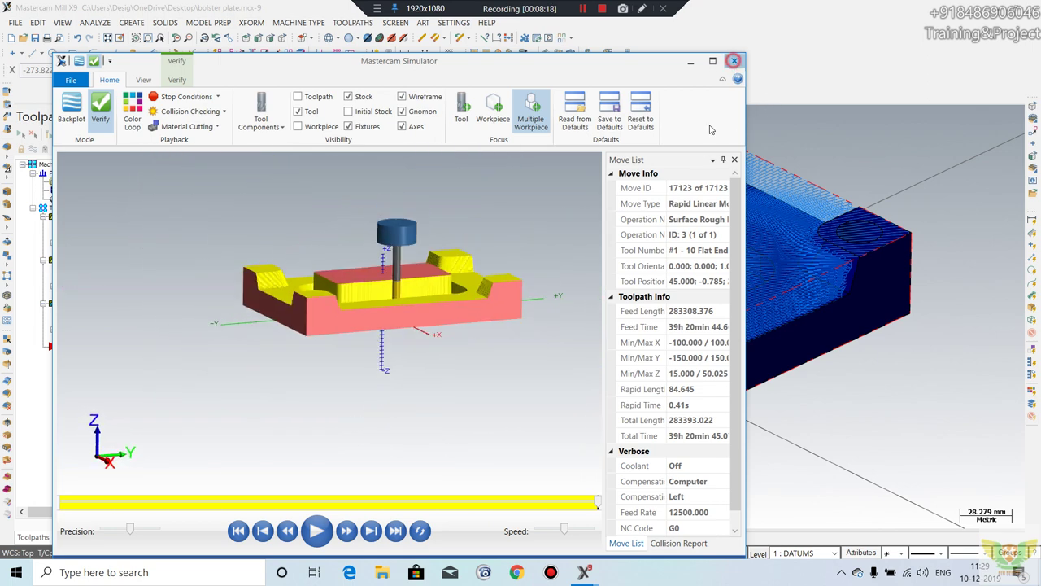
{"action": "left_click", "coordinate": [734, 60]}
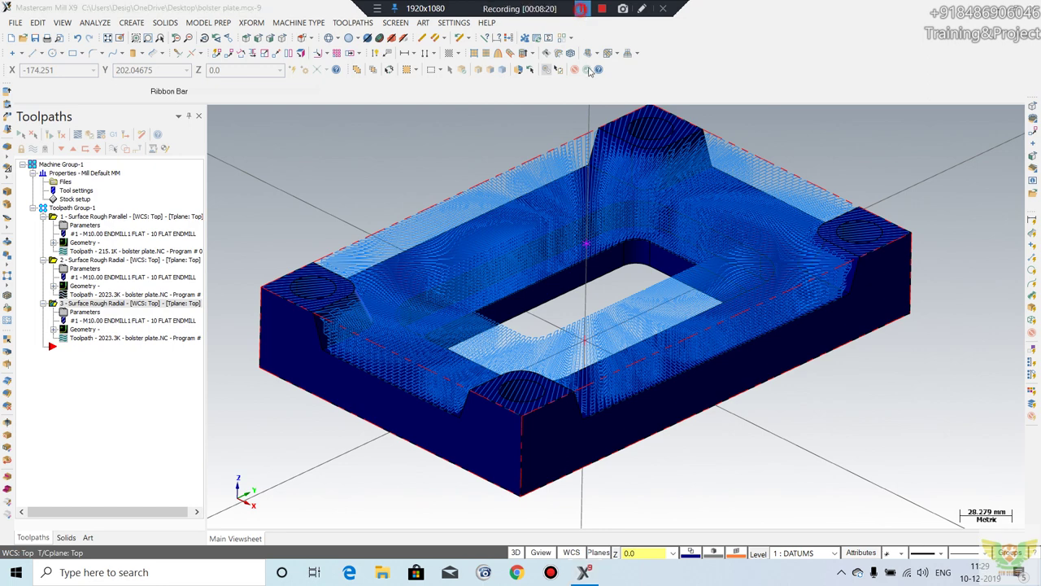
Step: Start a Surface Rough Contour toolpath on the two front side faces
{"action": "scroll", "coordinate": [536, 265], "scroll_direction": "down", "scroll_amount": 1}
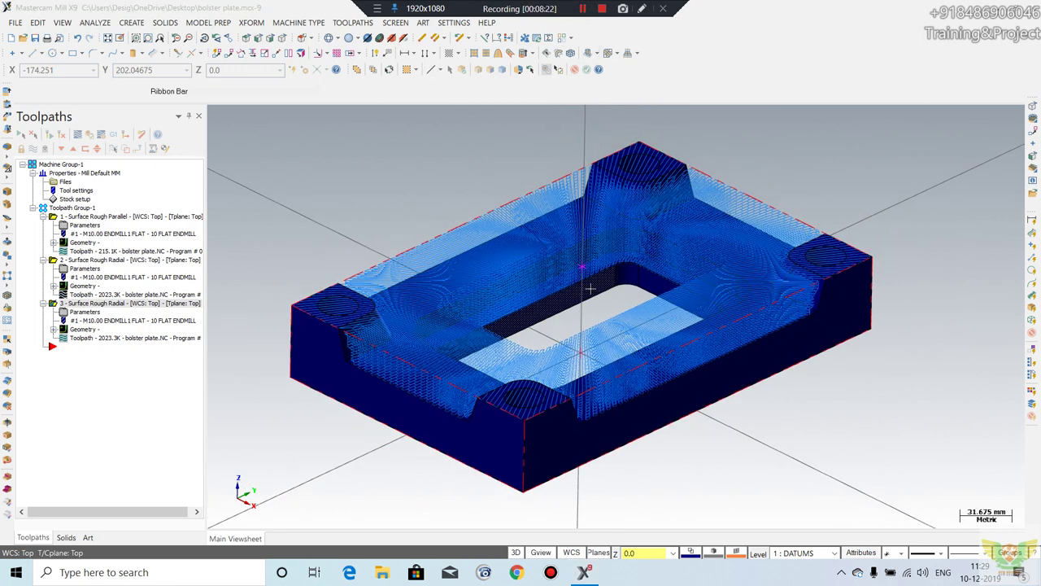
{"action": "left_click", "coordinate": [352, 23]}
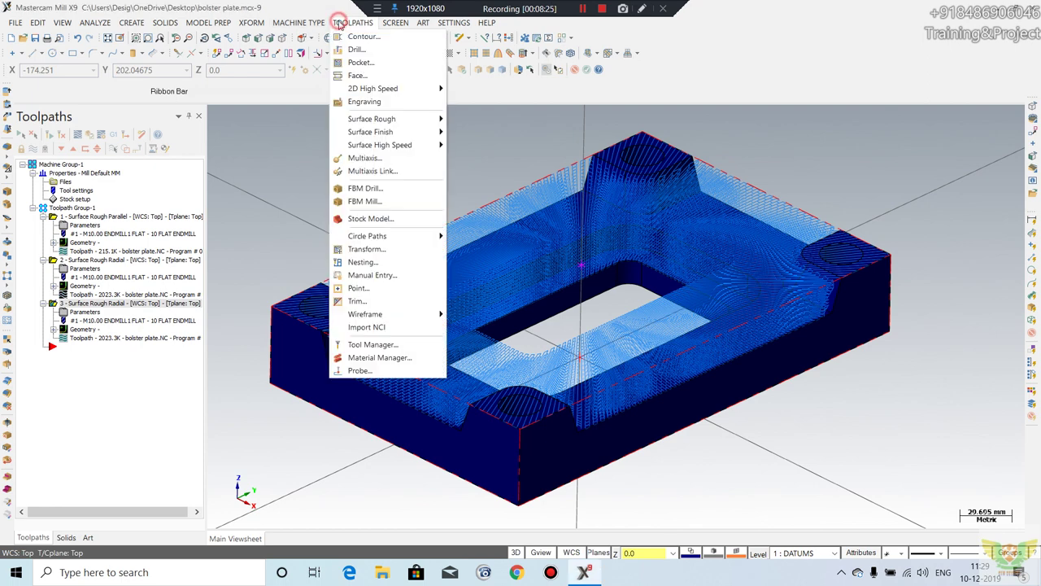
{"action": "left_click", "coordinate": [423, 122]}
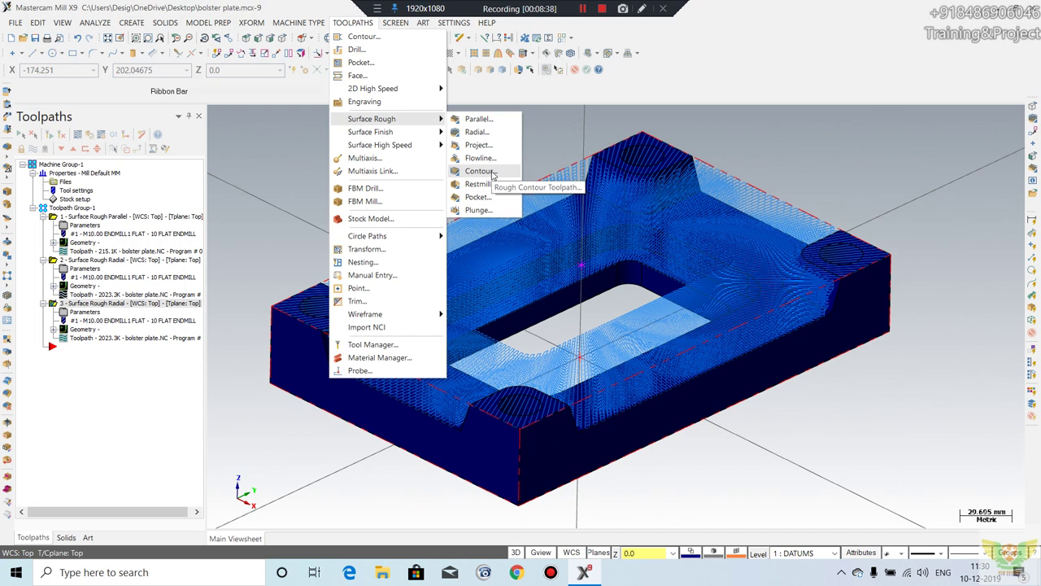
{"action": "left_click", "coordinate": [491, 172]}
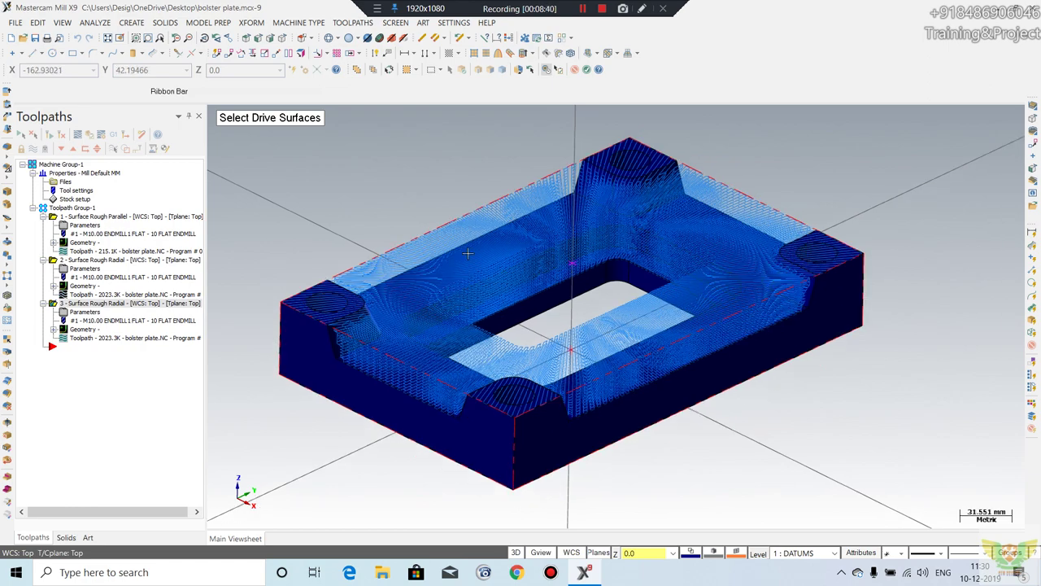
{"action": "left_click", "coordinate": [392, 425]}
{"action": "left_click", "coordinate": [560, 448]}
{"action": "mouse_move", "coordinate": [902, 298]}
{"action": "middle_mouse_down"}
{"action": "mouse_move", "coordinate": [869, 360]}
{"action": "mouse_move", "coordinate": [946, 422]}
{"action": "mouse_move", "coordinate": [679, 174]}
{"action": "mouse_move", "coordinate": [747, 195]}
{"action": "mouse_move", "coordinate": [715, 204]}
{"action": "mouse_move", "coordinate": [739, 197]}
{"action": "mouse_move", "coordinate": [738, 221]}
{"action": "middle_mouse_up"}
{"action": "key", "text": "Return"}
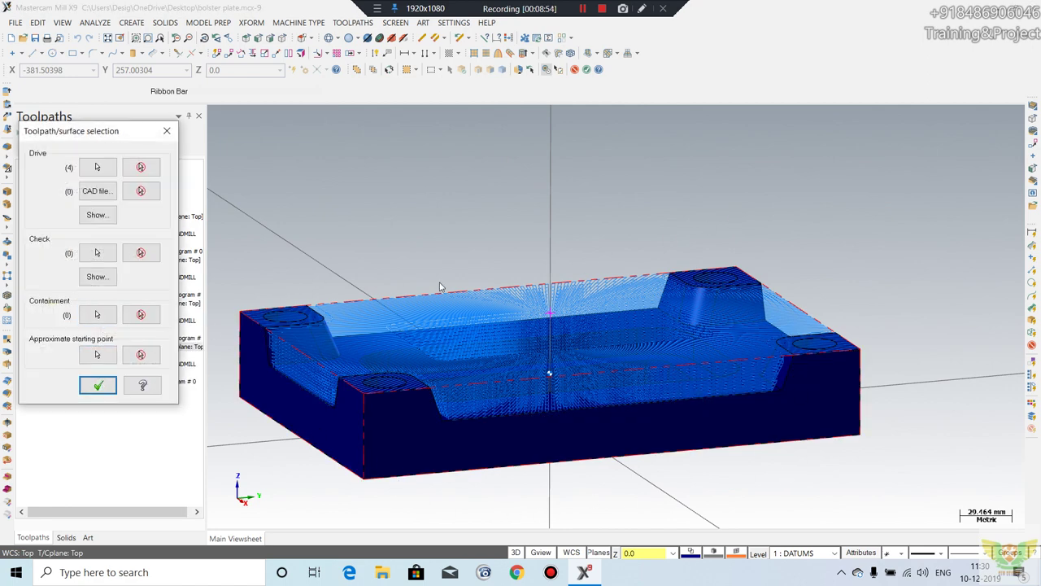
{"action": "left_click", "coordinate": [100, 387]}
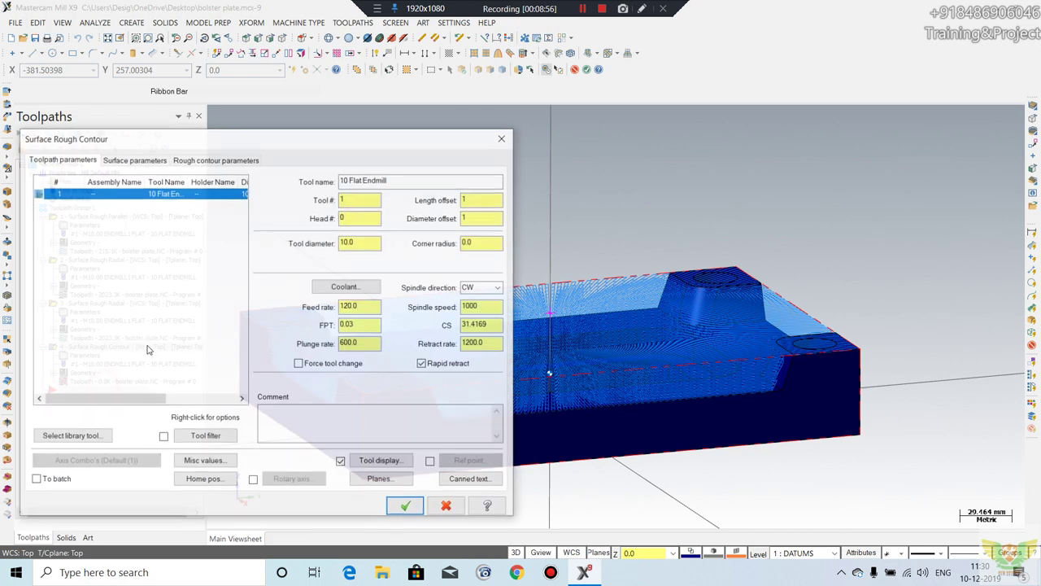
Step: Set absolute cut depths from 0 to -55 and create the contour toolpath
{"action": "left_click", "coordinate": [127, 160]}
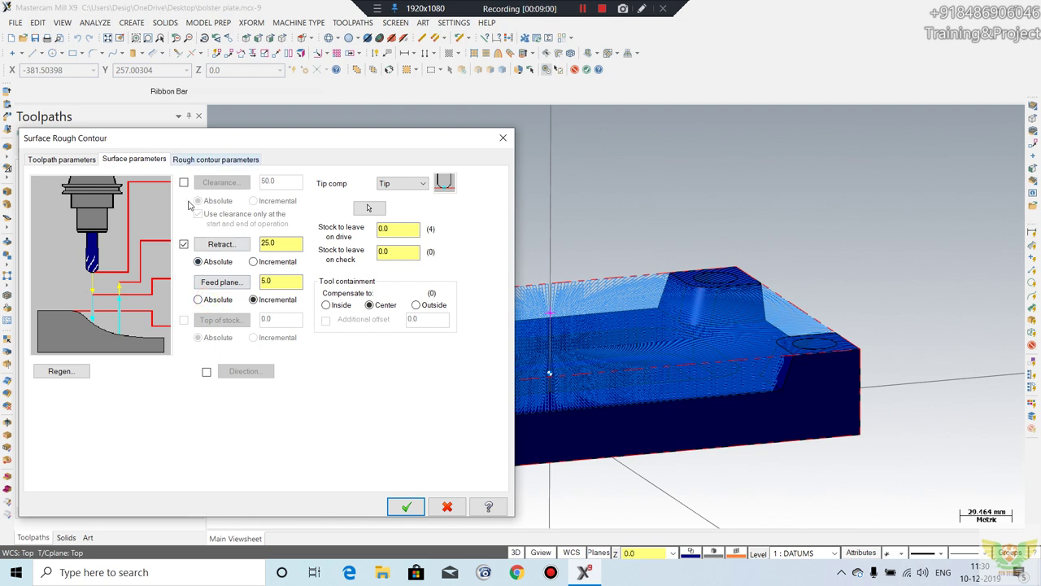
{"action": "left_click", "coordinate": [192, 160]}
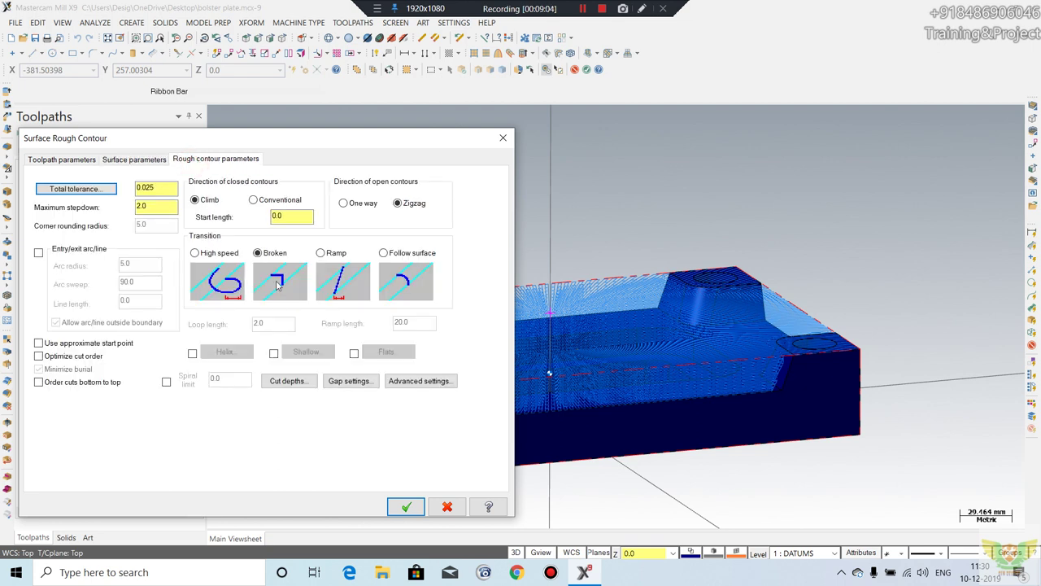
{"action": "left_click", "coordinate": [272, 387]}
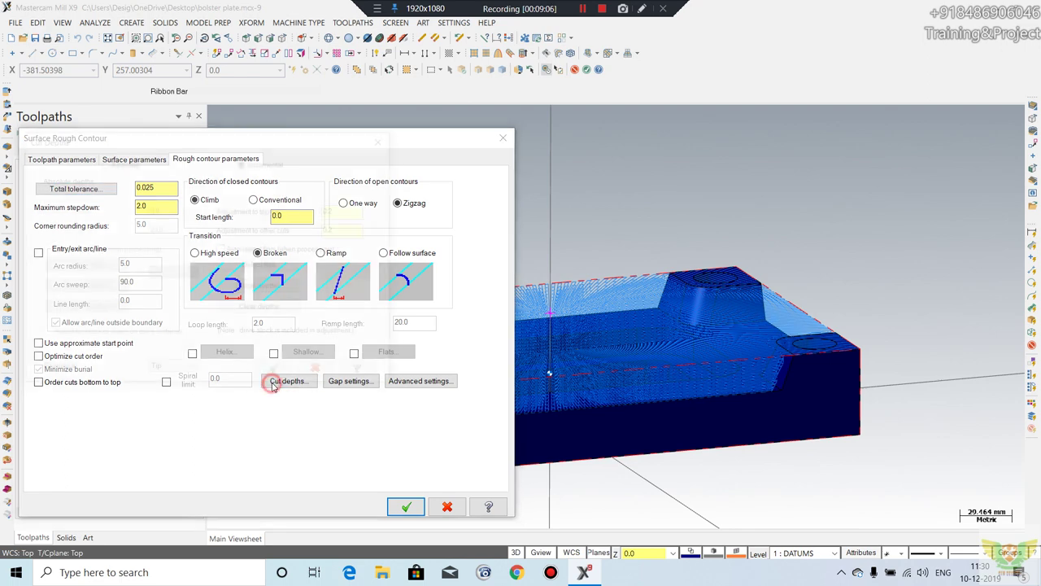
{"action": "left_click", "coordinate": [103, 161]}
{"action": "type", "text": "-55"}
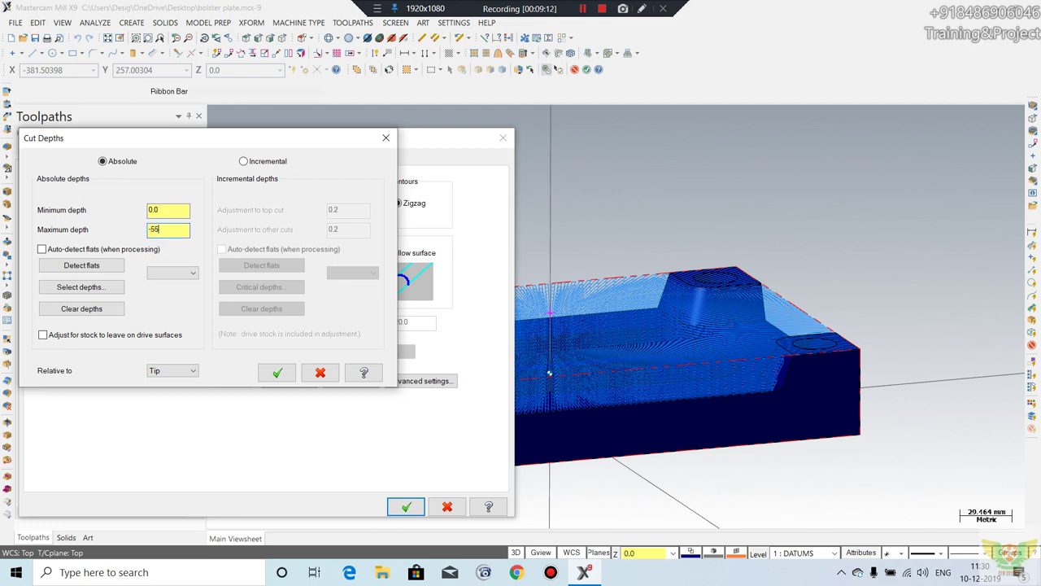
{"action": "left_click", "coordinate": [286, 378]}
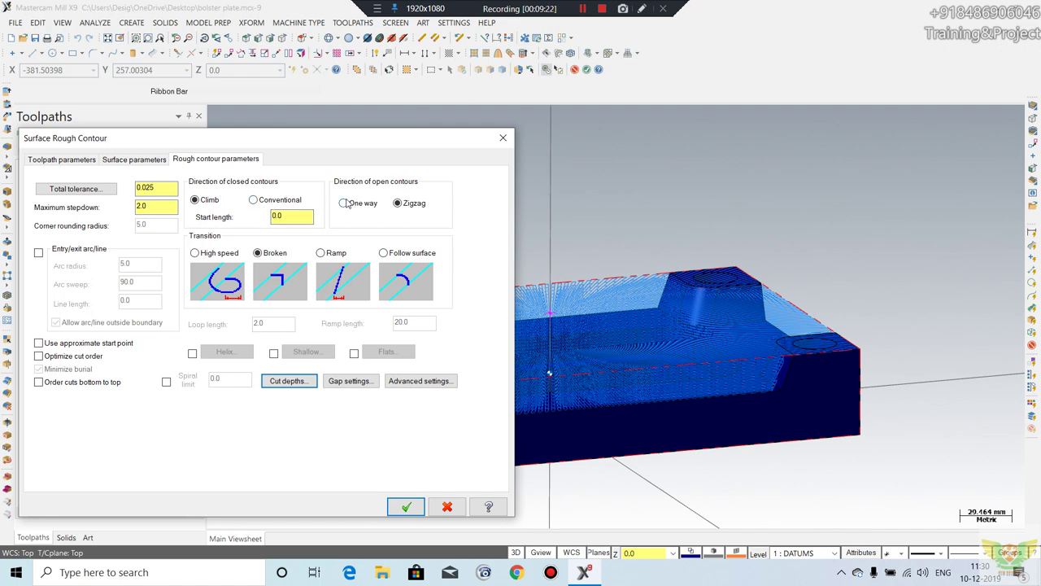
{"action": "left_click", "coordinate": [406, 507]}
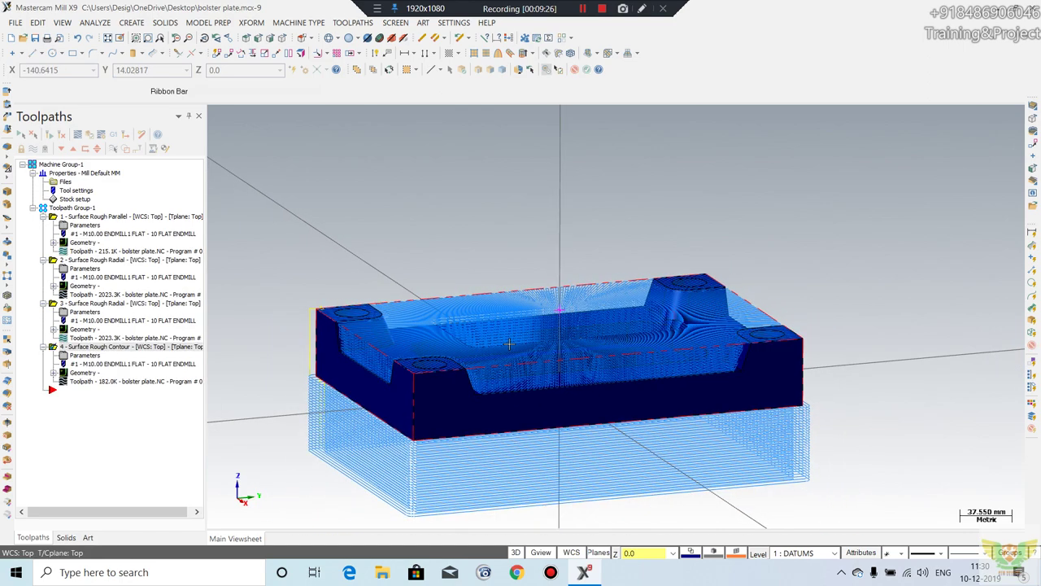
{"action": "middle_click_drag", "start_coordinate": [549, 373], "coordinate": [276, 425]}
{"action": "scroll", "coordinate": [276, 426], "scroll_direction": "up", "scroll_amount": 2}
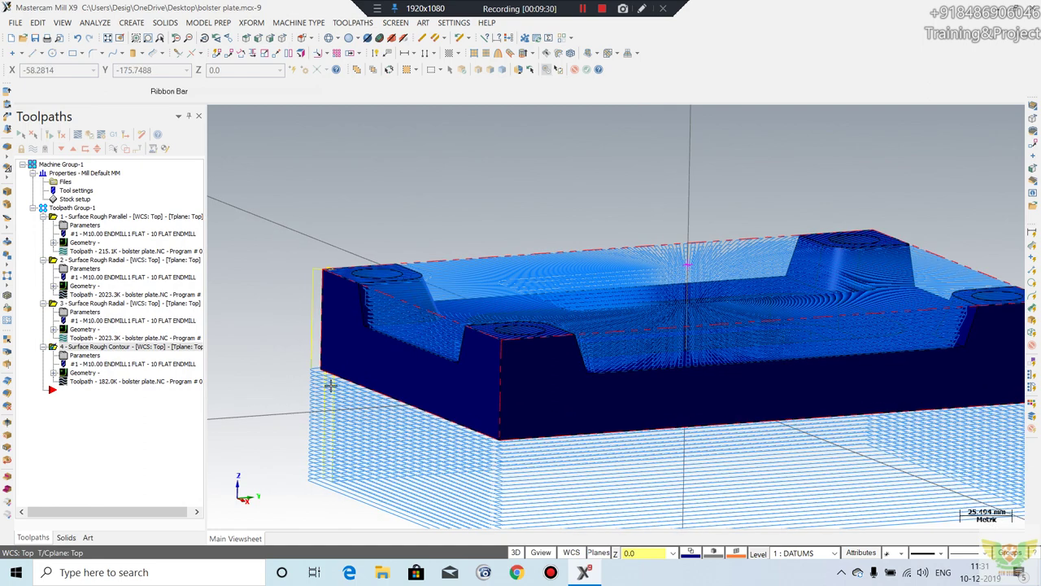
{"action": "scroll", "coordinate": [390, 317], "scroll_direction": "down", "scroll_amount": 2}
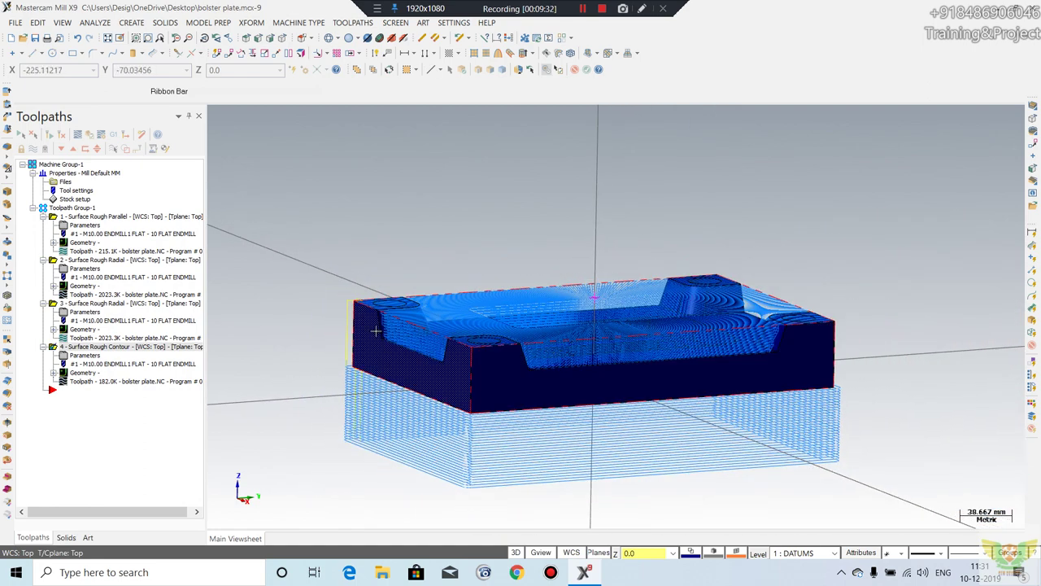
{"action": "scroll", "coordinate": [376, 329], "scroll_direction": "up", "scroll_amount": 1}
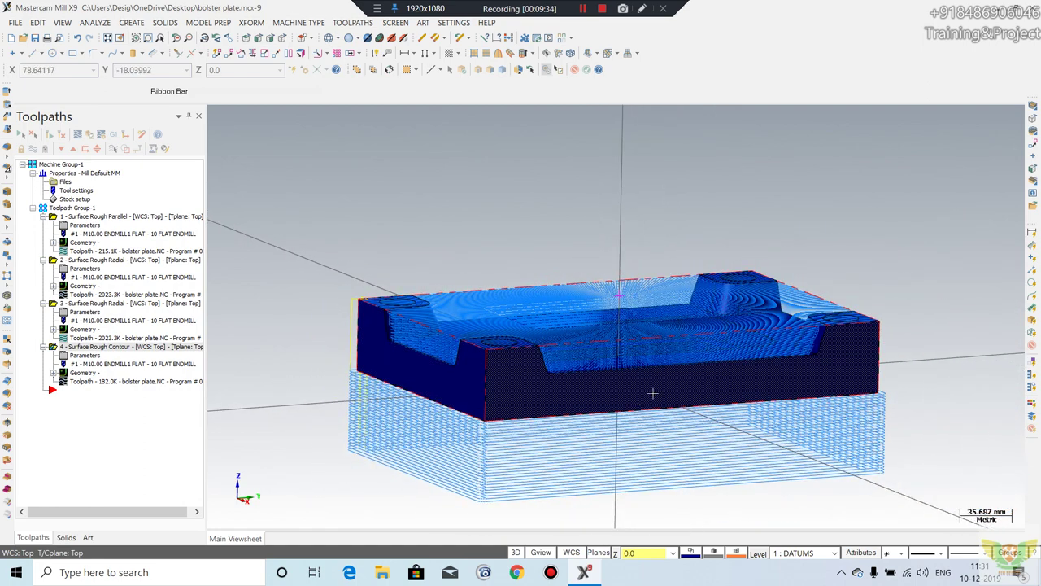
{"action": "scroll", "coordinate": [364, 389], "scroll_direction": "up", "scroll_amount": 1}
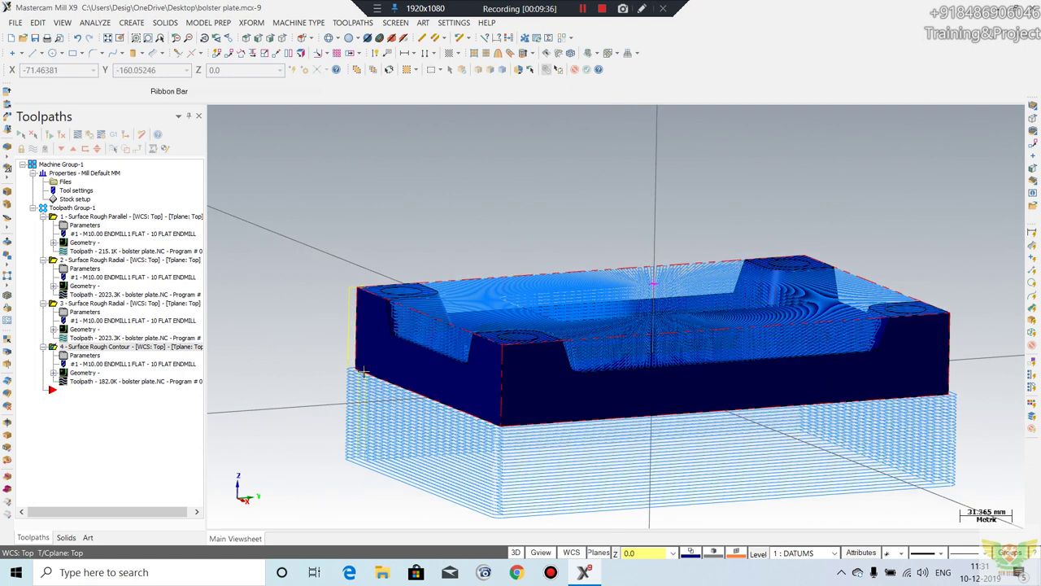
{"action": "scroll", "coordinate": [364, 389], "scroll_direction": "up", "scroll_amount": 1}
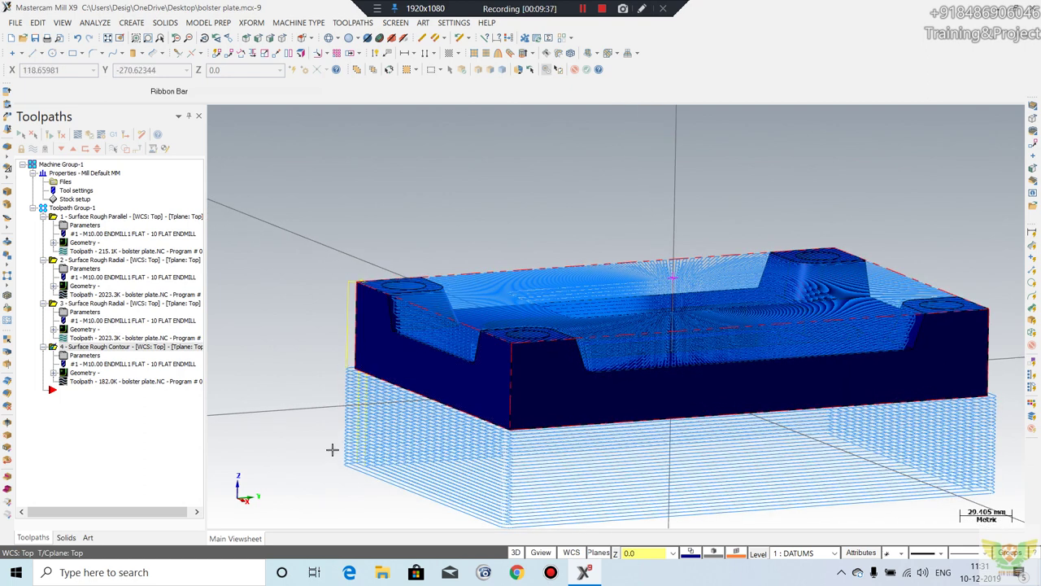
{"action": "left_click", "coordinate": [92, 358]}
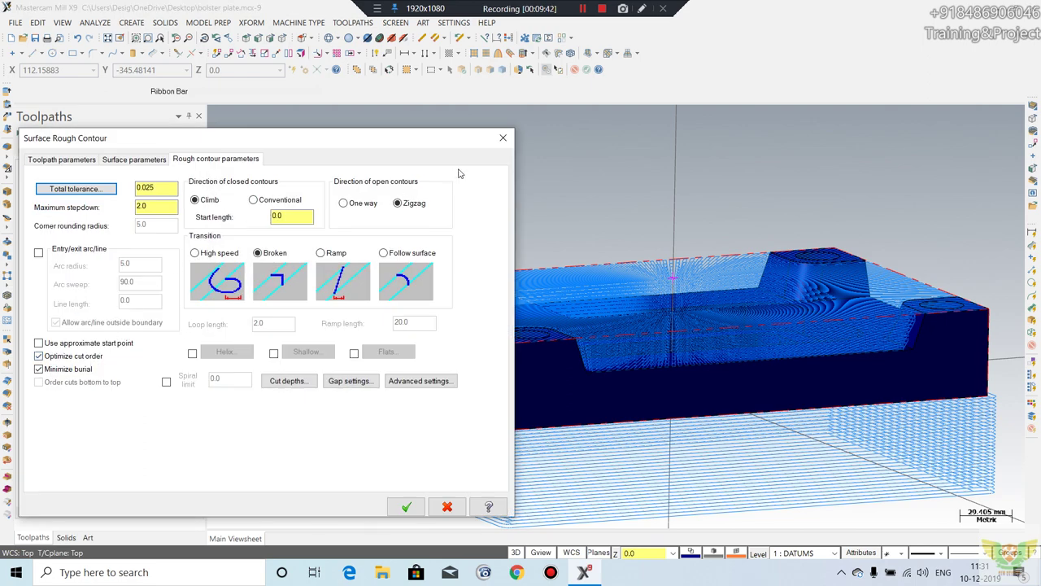
{"action": "left_click", "coordinate": [504, 136]}
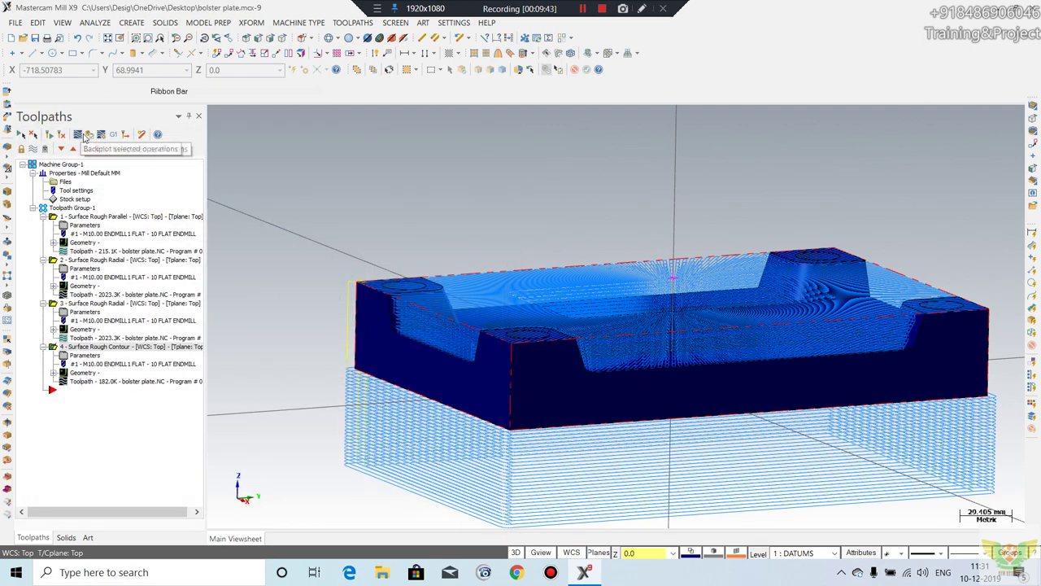
Step: Verify the contour roughing's 2352 moves in the simulator, then reopen operation 4's parameters
{"action": "left_click", "coordinate": [88, 136]}
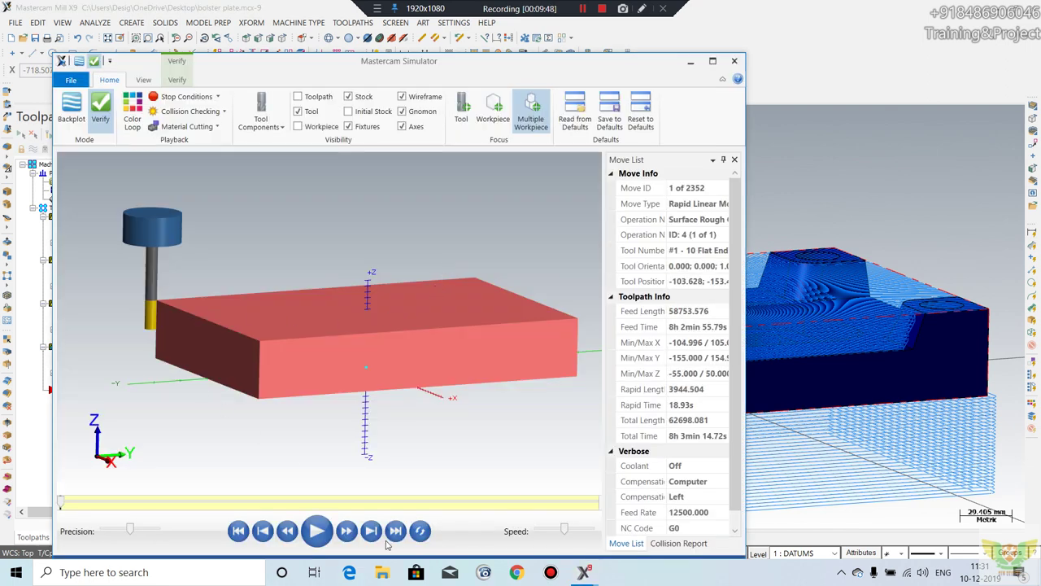
{"action": "left_click", "coordinate": [317, 528]}
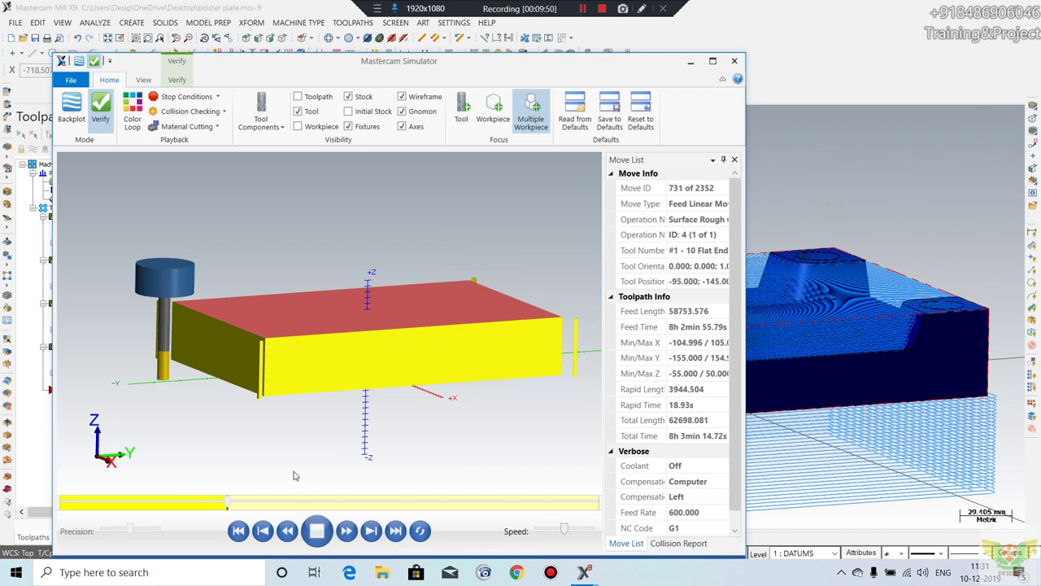
{"action": "middle_click_drag", "start_coordinate": [215, 370], "coordinate": [231, 381]}
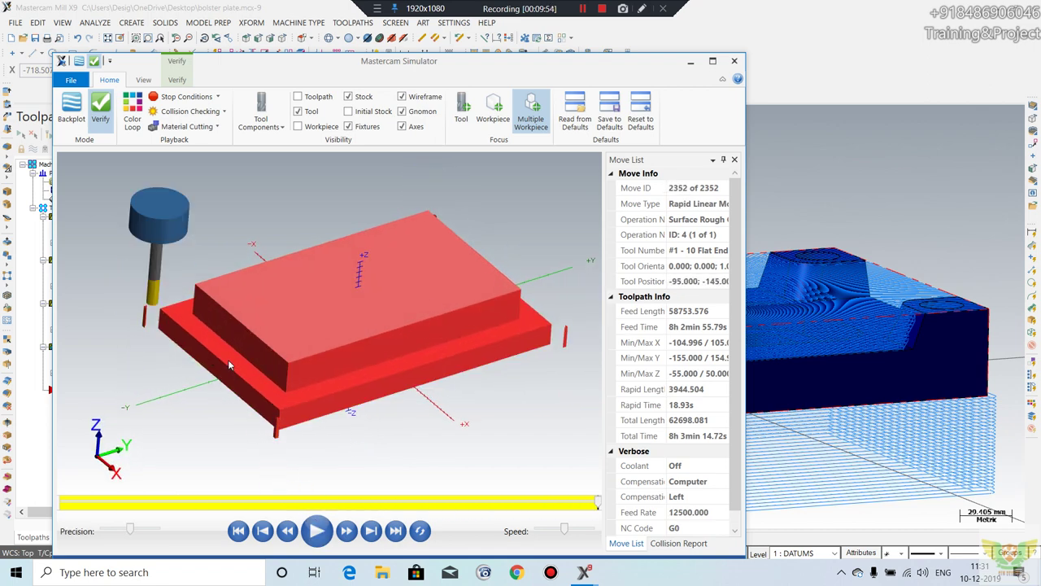
{"action": "middle_click_drag", "start_coordinate": [229, 364], "coordinate": [477, 267]}
{"action": "left_click", "coordinate": [734, 63]}
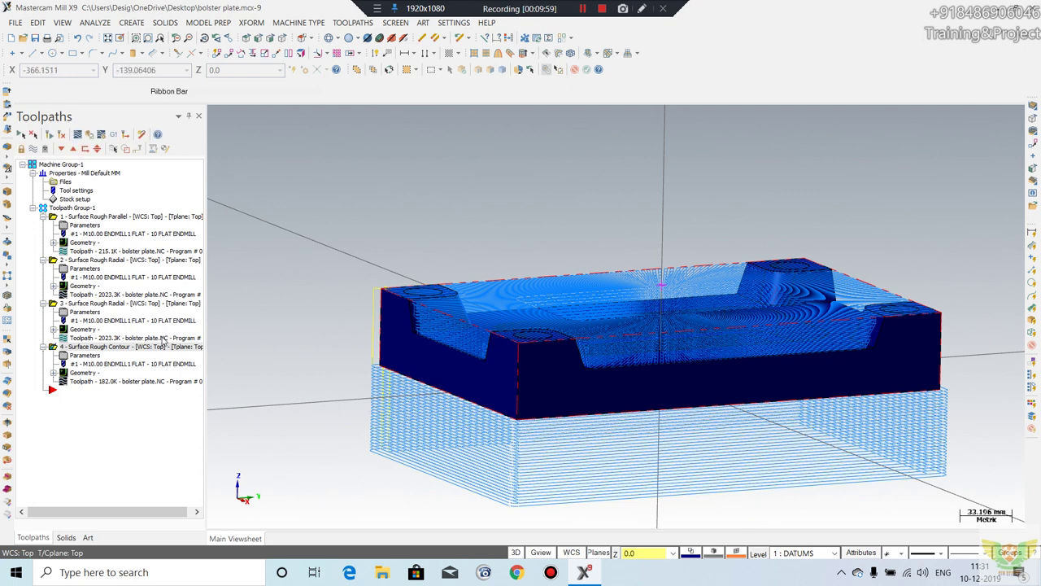
{"action": "middle_click_drag", "start_coordinate": [244, 355], "coordinate": [451, 379]}
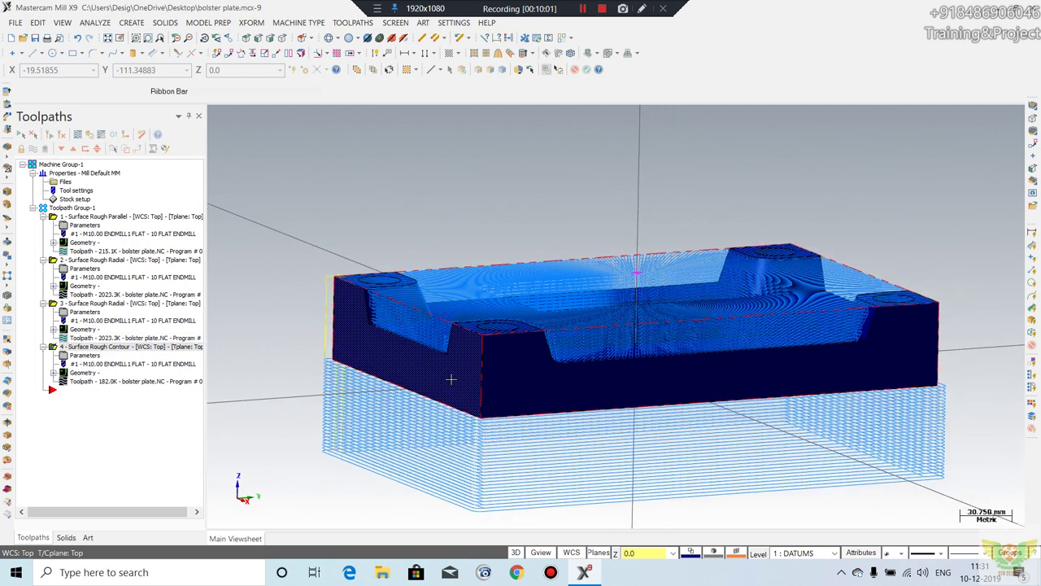
{"action": "left_click", "coordinate": [84, 355]}
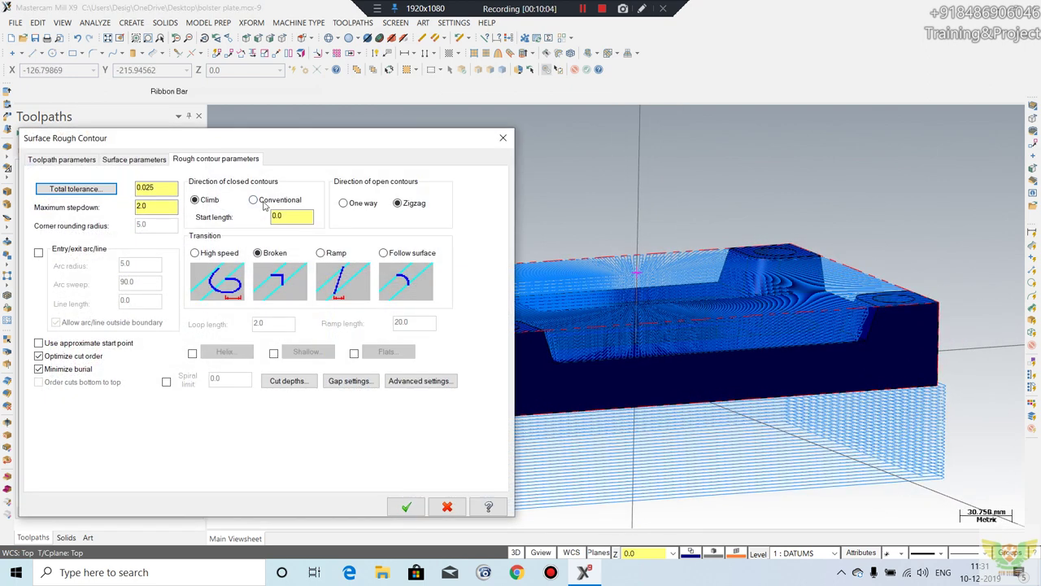
Step: Switch cut depths to incremental adjustment and cut open contours one way
{"action": "left_click", "coordinate": [288, 380]}
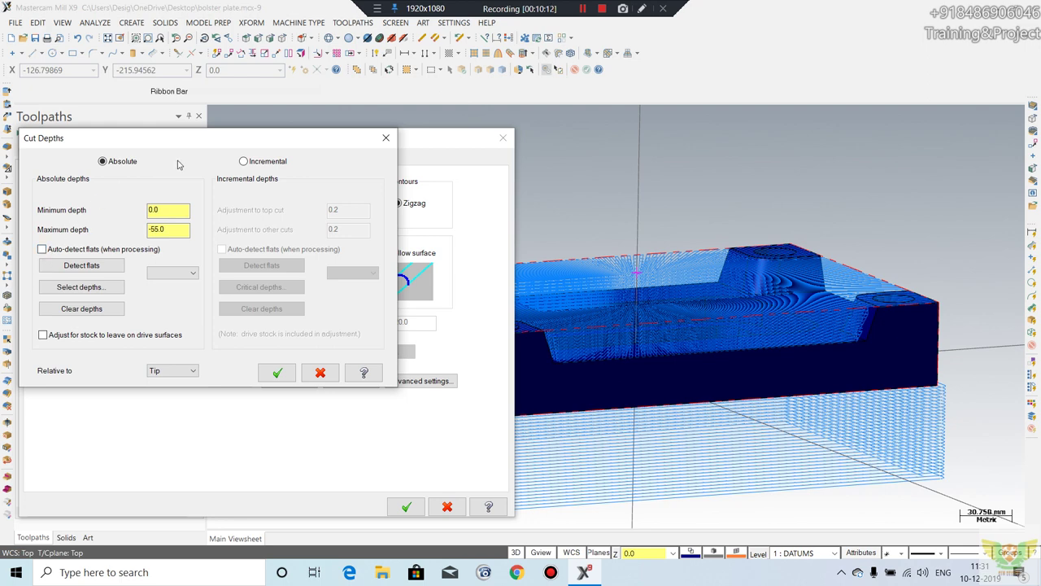
{"action": "left_click", "coordinate": [245, 161]}
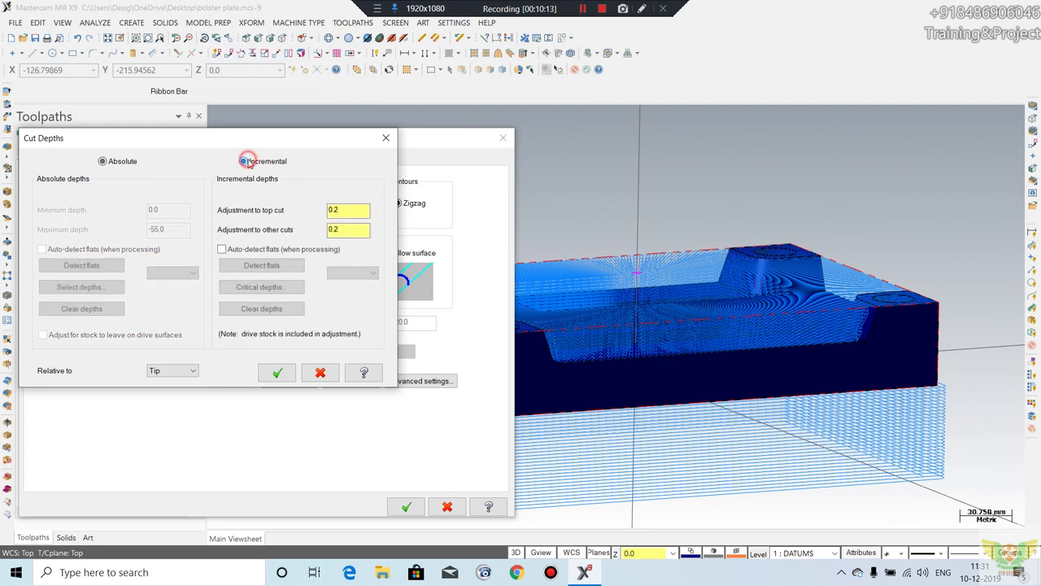
{"action": "left_click", "coordinate": [277, 371]}
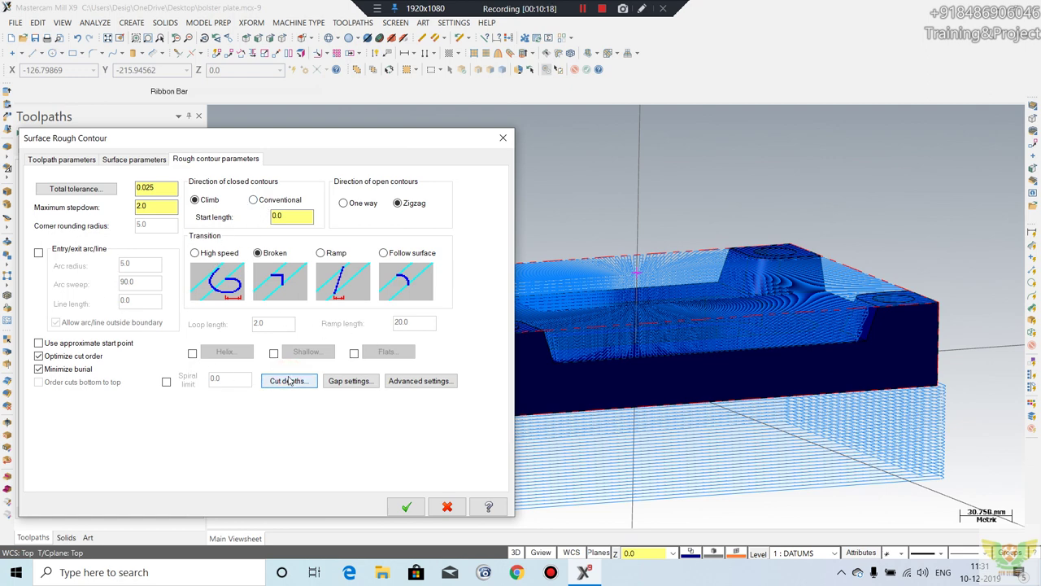
{"action": "left_click", "coordinate": [345, 205]}
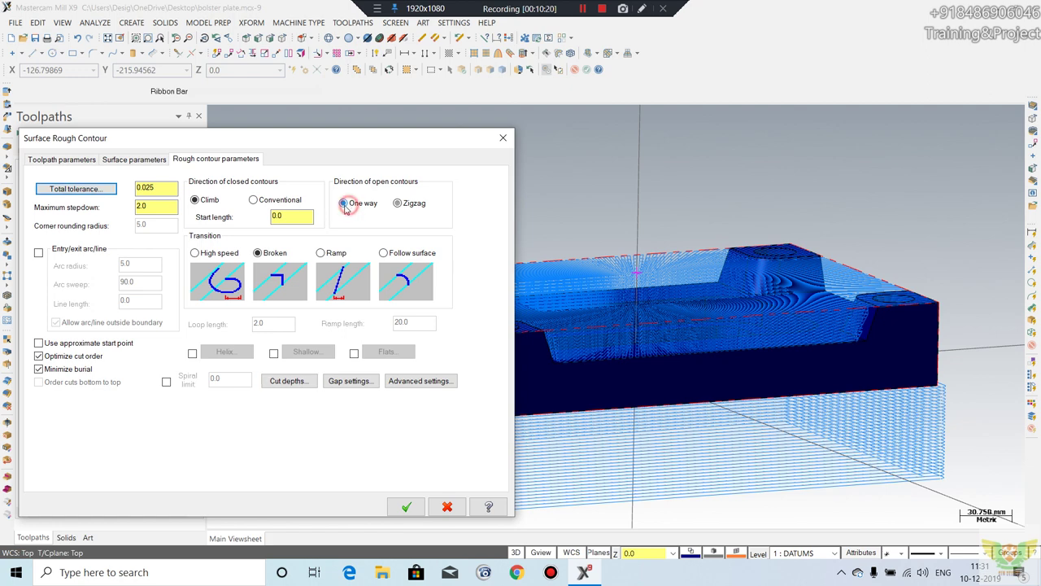
{"action": "left_click", "coordinate": [351, 380]}
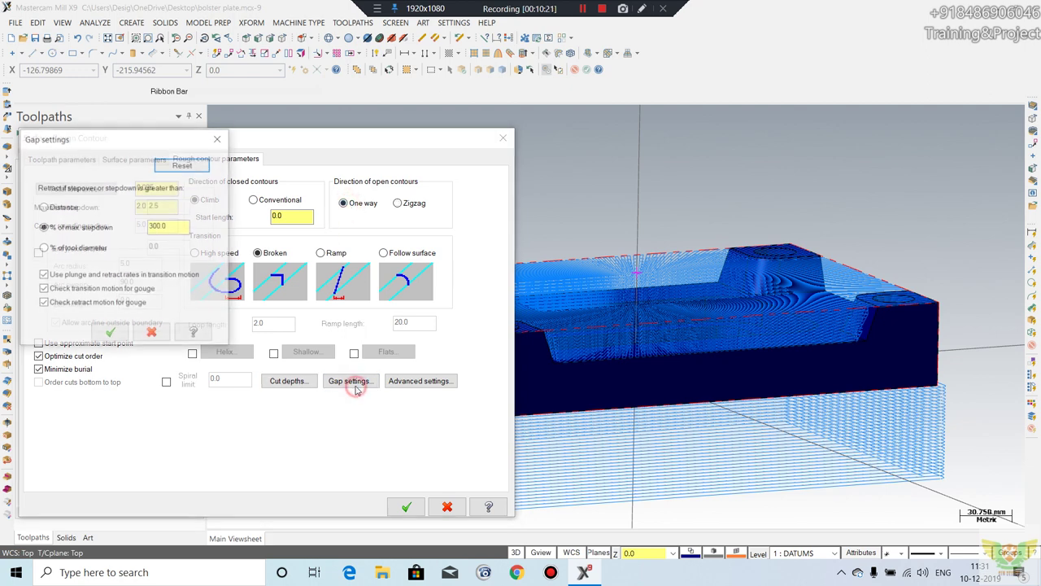
{"action": "left_click", "coordinate": [217, 139]}
Step: Set tool containment compensation to Outside and apply the contour parameters
{"action": "left_click", "coordinate": [137, 160]}
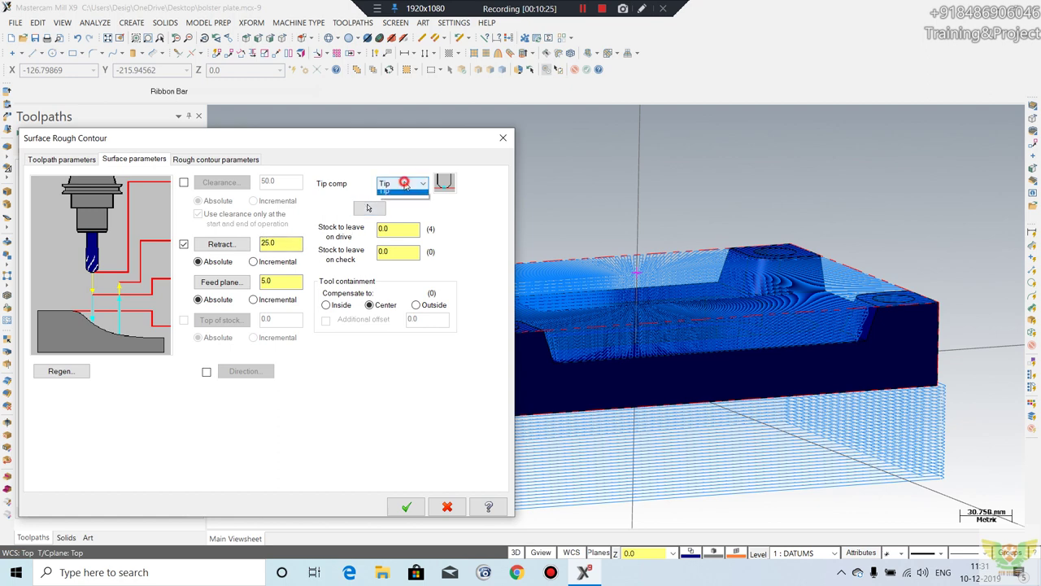
{"action": "left_click", "coordinate": [403, 185]}
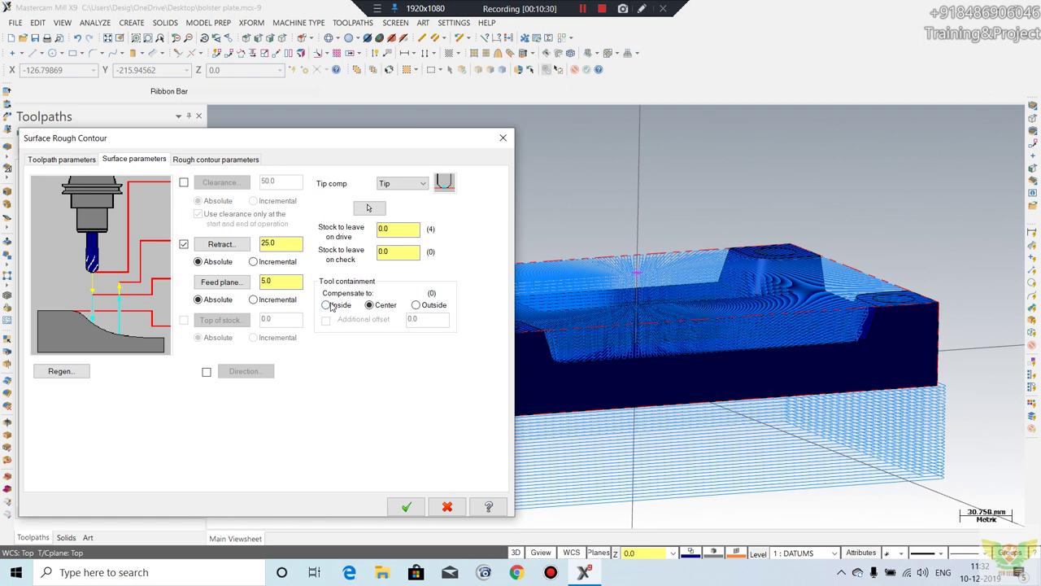
{"action": "left_click", "coordinate": [418, 305]}
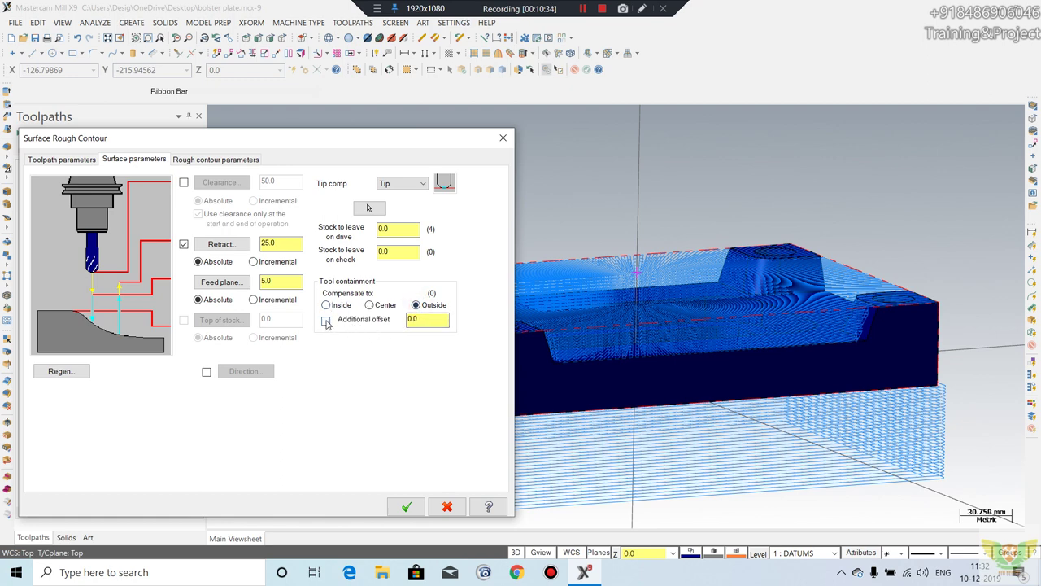
{"action": "left_click", "coordinate": [407, 507]}
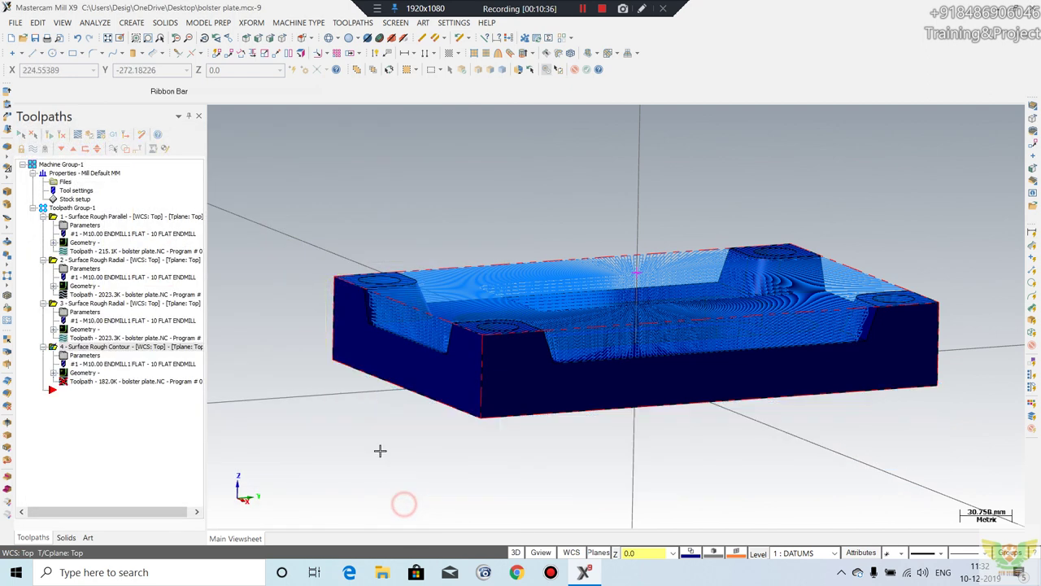
Step: Regenerate all the dirty toolpath operations and confirm the warning
{"action": "left_click", "coordinate": [91, 135]}
{"action": "left_click", "coordinate": [237, 271]}
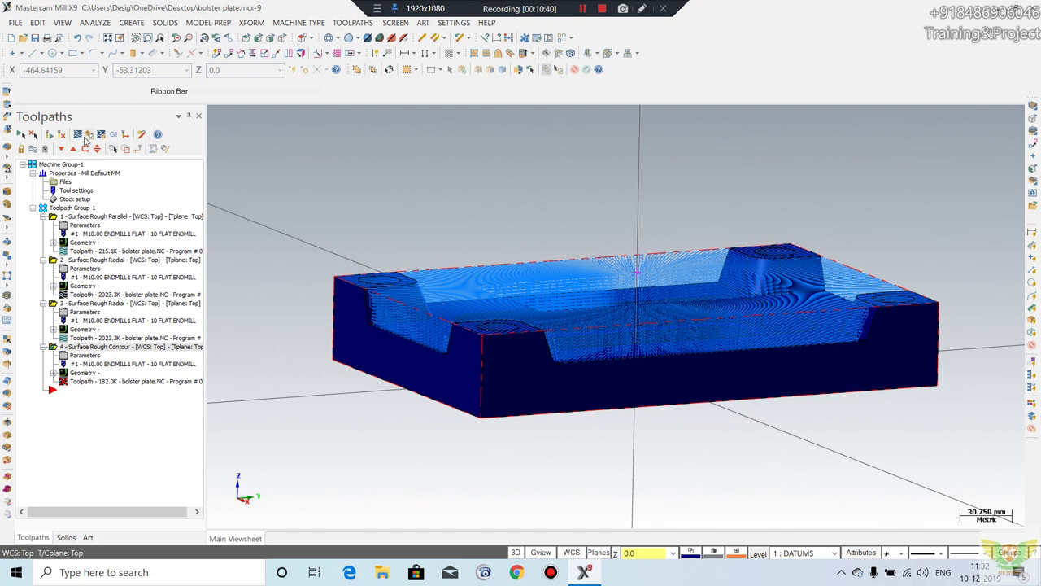
{"action": "left_click", "coordinate": [85, 139]}
{"action": "left_click", "coordinate": [201, 267]}
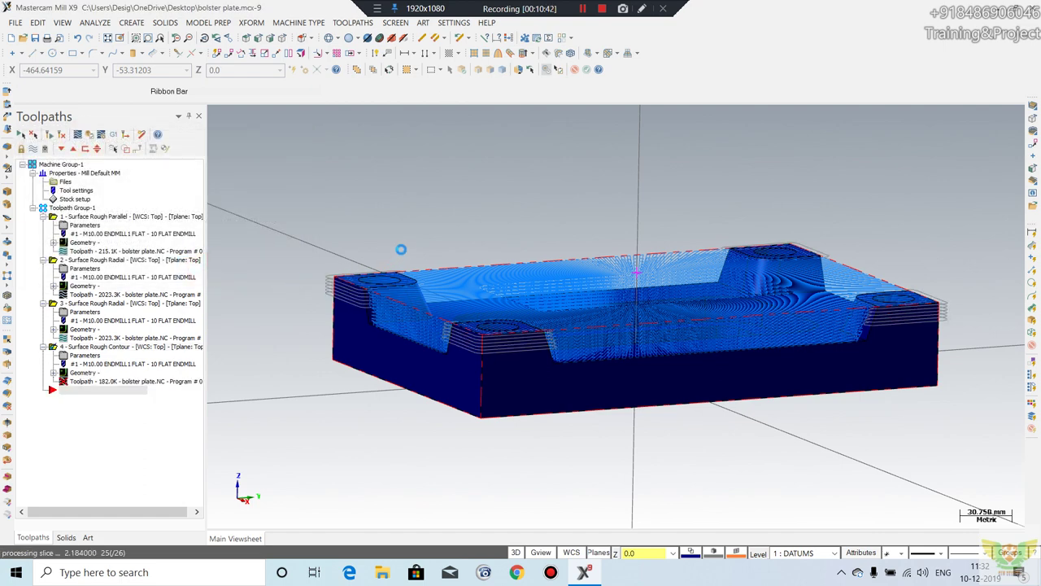
Step: Backplot the Surface Rough Contour toolpath in isometric view and play it
{"action": "key", "text": "alt+t"}
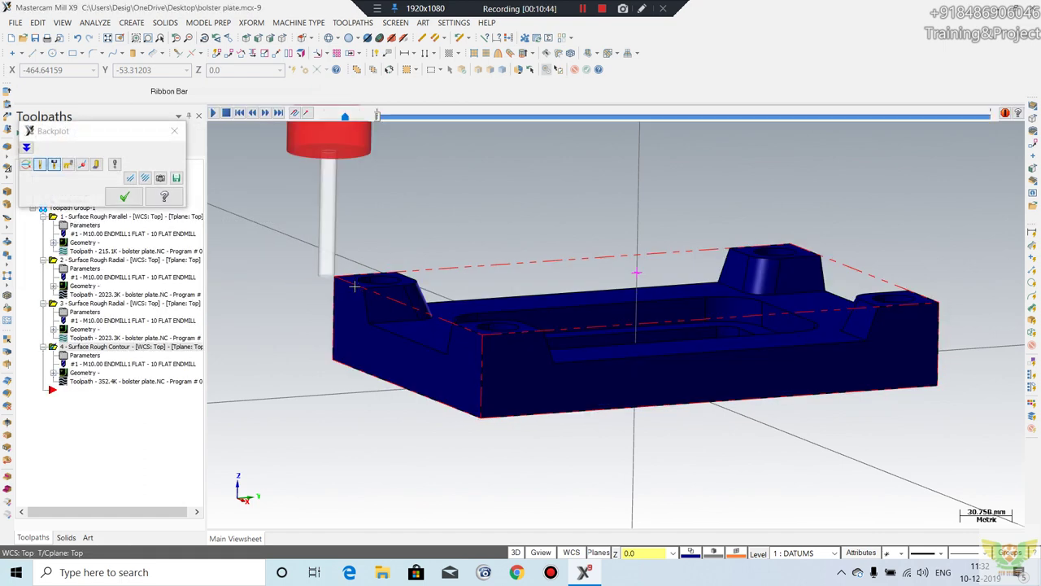
{"action": "key", "text": "alt+7"}
{"action": "left_click", "coordinate": [212, 114]}
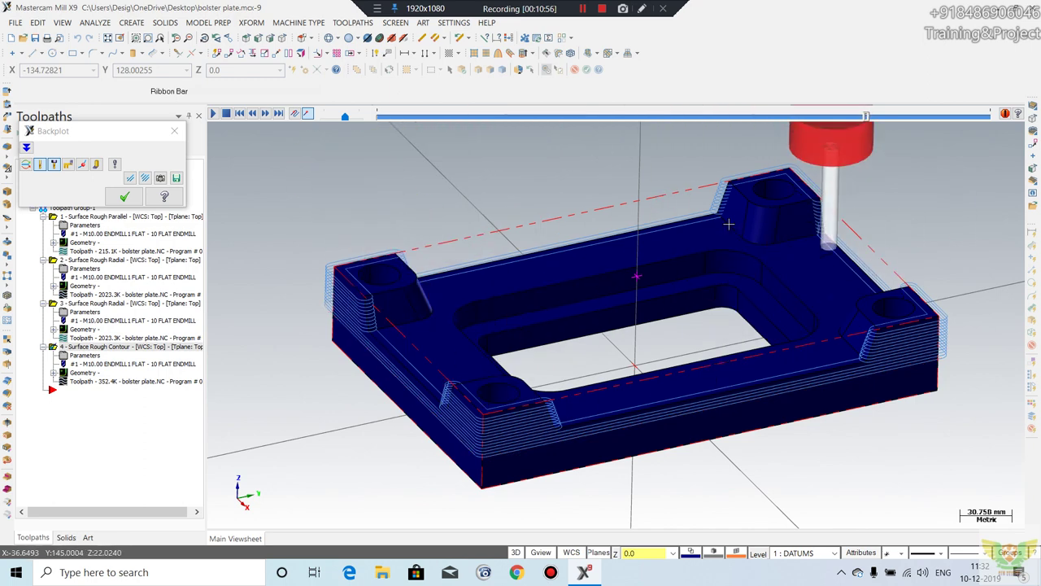
{"action": "scroll", "coordinate": [337, 310], "scroll_direction": "up", "scroll_amount": 1}
{"action": "scroll", "coordinate": [350, 317], "scroll_direction": "up", "scroll_amount": 3}
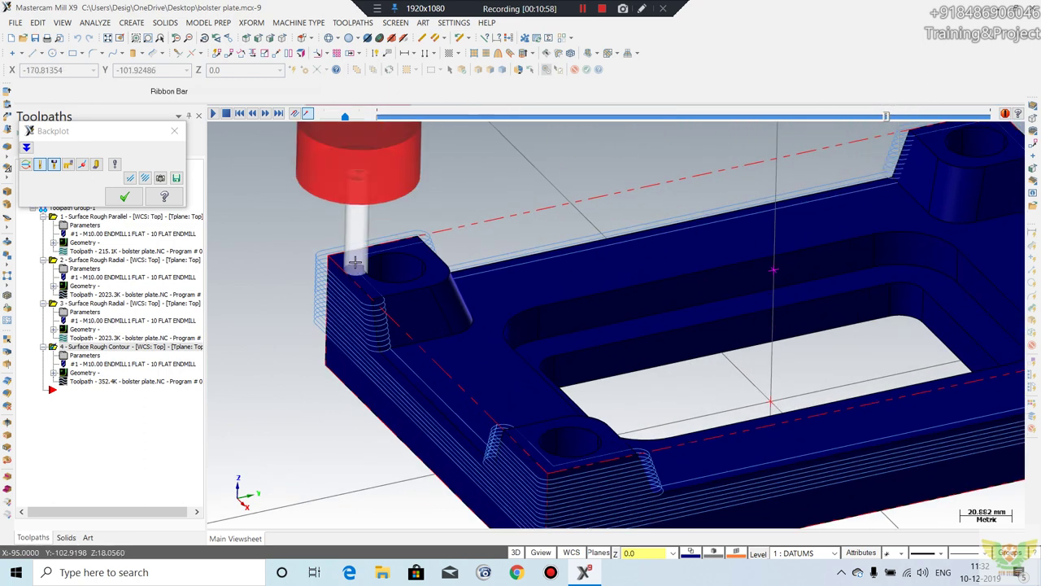
{"action": "scroll", "coordinate": [391, 342], "scroll_direction": "up", "scroll_amount": 1}
{"action": "scroll", "coordinate": [455, 374], "scroll_direction": "down", "scroll_amount": 2}
{"action": "scroll", "coordinate": [505, 403], "scroll_direction": "down", "scroll_amount": 1}
{"action": "scroll", "coordinate": [500, 405], "scroll_direction": "up", "scroll_amount": 3}
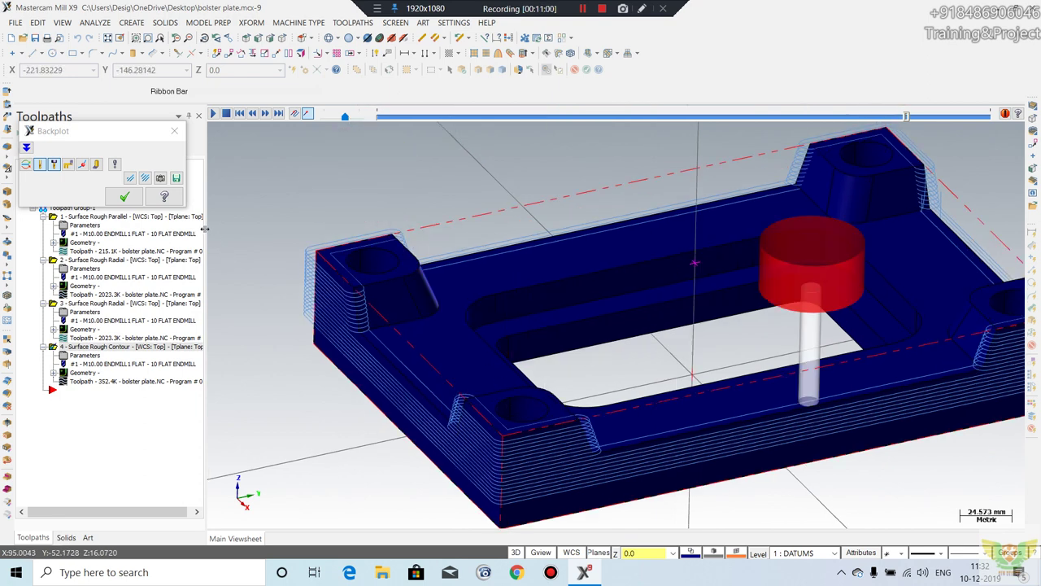
{"action": "scroll", "coordinate": [459, 419], "scroll_direction": "down", "scroll_amount": 2}
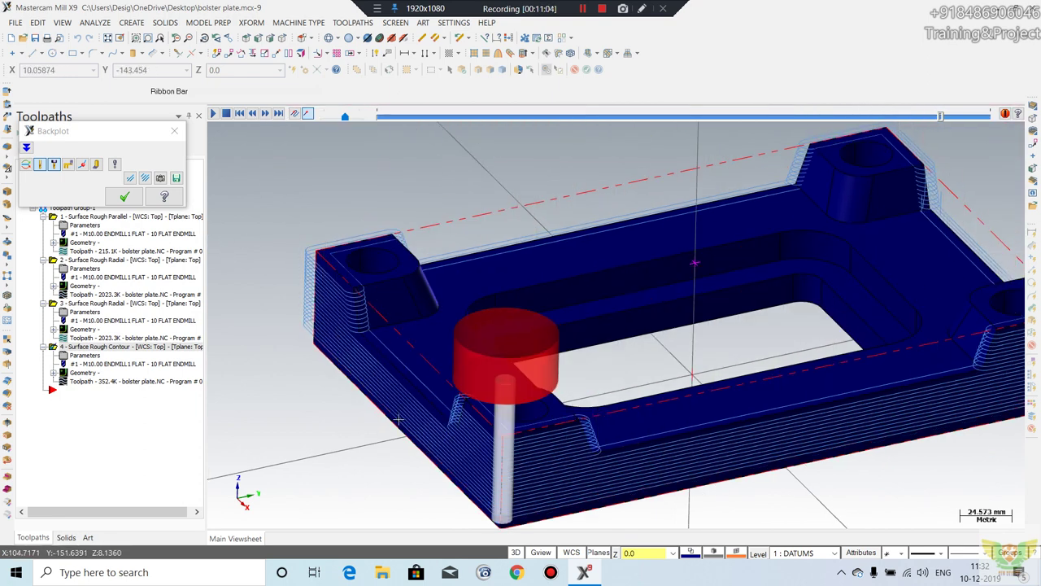
{"action": "scroll", "coordinate": [366, 326], "scroll_direction": "up", "scroll_amount": 2}
{"action": "scroll", "coordinate": [330, 279], "scroll_direction": "up", "scroll_amount": 1}
{"action": "scroll", "coordinate": [330, 279], "scroll_direction": "down", "scroll_amount": 2}
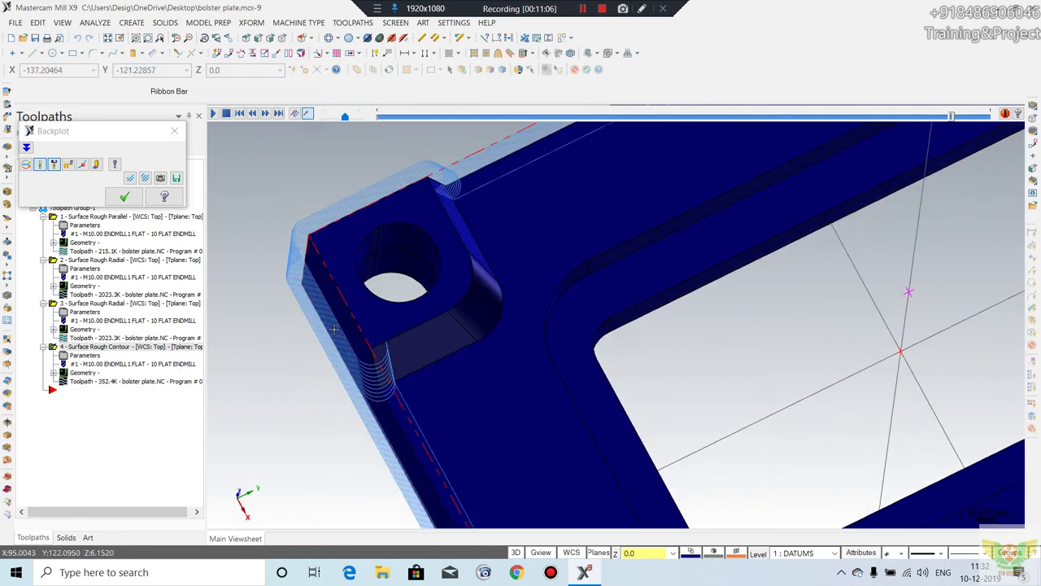
Step: Orbit and zoom the view to follow the cutter's layered passes around the plate
{"action": "mouse_move", "coordinate": [326, 272]}
{"action": "middle_mouse_down"}
{"action": "mouse_move", "coordinate": [303, 249]}
{"action": "mouse_move", "coordinate": [599, 252]}
{"action": "mouse_move", "coordinate": [692, 274]}
{"action": "middle_mouse_up"}
{"action": "scroll", "coordinate": [304, 250], "scroll_direction": "down", "scroll_amount": 3}
{"action": "scroll", "coordinate": [692, 274], "scroll_direction": "up", "scroll_amount": 2}
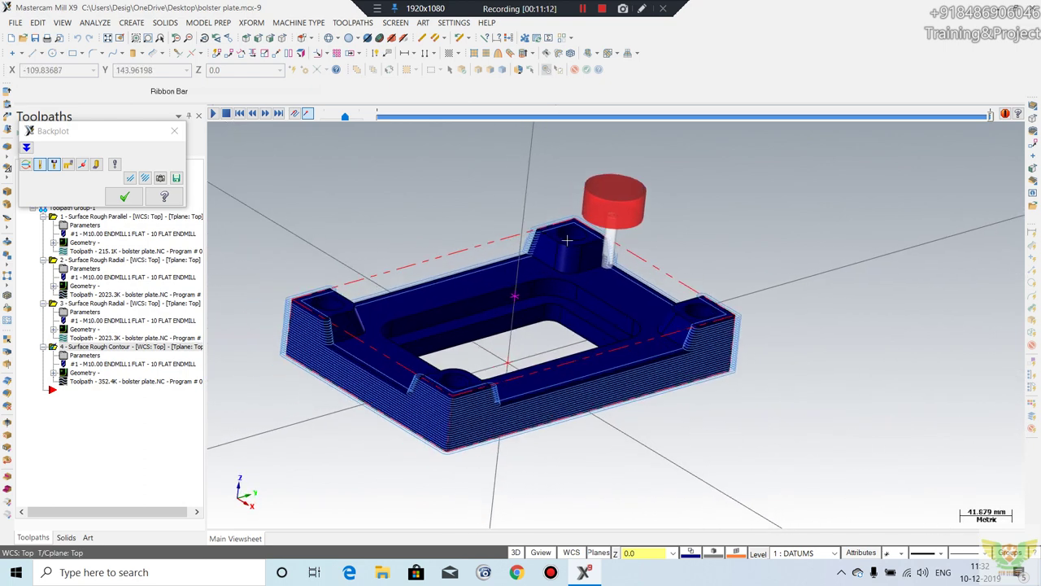
{"action": "scroll", "coordinate": [586, 242], "scroll_direction": "up", "scroll_amount": 2}
{"action": "scroll", "coordinate": [577, 231], "scroll_direction": "down", "scroll_amount": 1}
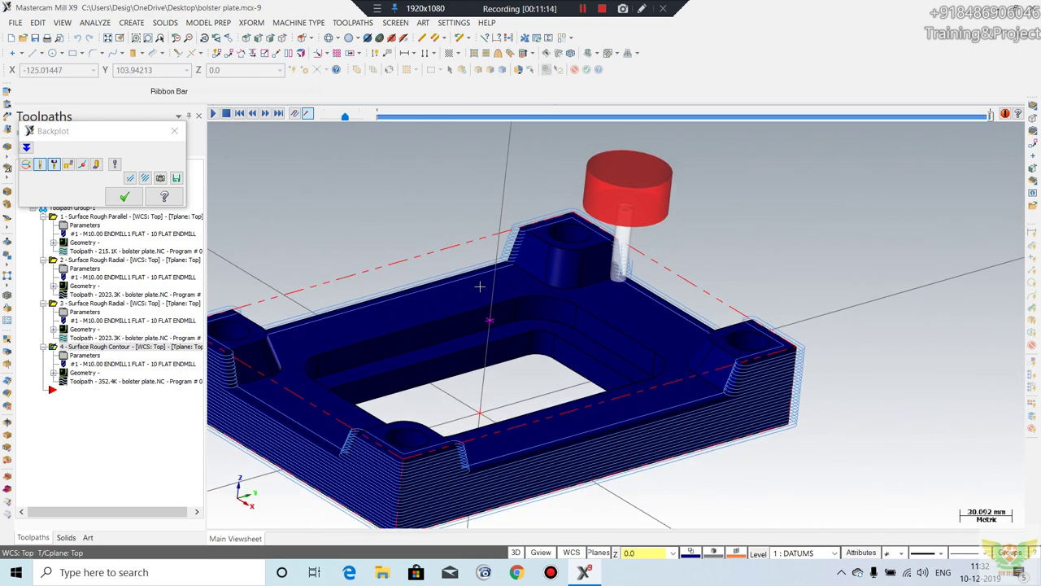
{"action": "scroll", "coordinate": [510, 257], "scroll_direction": "up", "scroll_amount": 1}
{"action": "scroll", "coordinate": [510, 257], "scroll_direction": "up", "scroll_amount": 1}
{"action": "scroll", "coordinate": [510, 257], "scroll_direction": "down", "scroll_amount": 1}
{"action": "scroll", "coordinate": [510, 257], "scroll_direction": "down", "scroll_amount": 1}
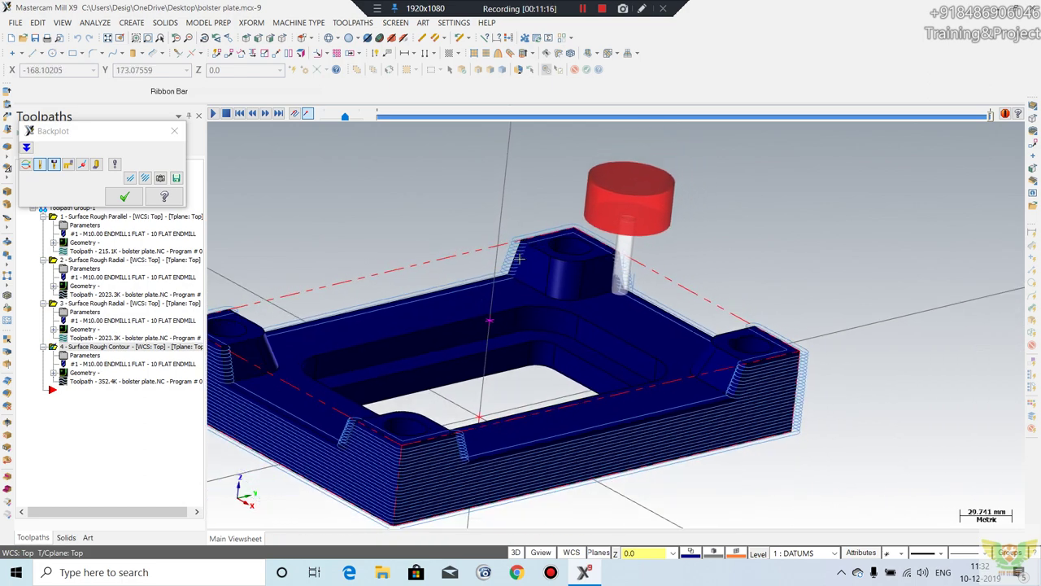
{"action": "scroll", "coordinate": [569, 276], "scroll_direction": "up", "scroll_amount": 1}
{"action": "scroll", "coordinate": [634, 293], "scroll_direction": "up", "scroll_amount": 1}
{"action": "scroll", "coordinate": [666, 301], "scroll_direction": "down", "scroll_amount": 1}
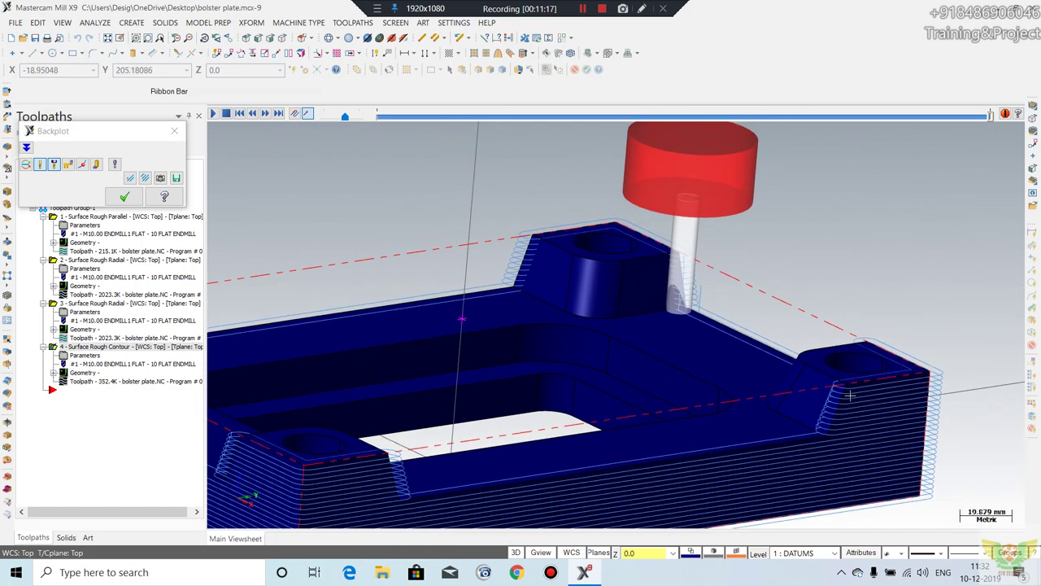
{"action": "middle_click_drag", "start_coordinate": [849, 395], "coordinate": [845, 405]}
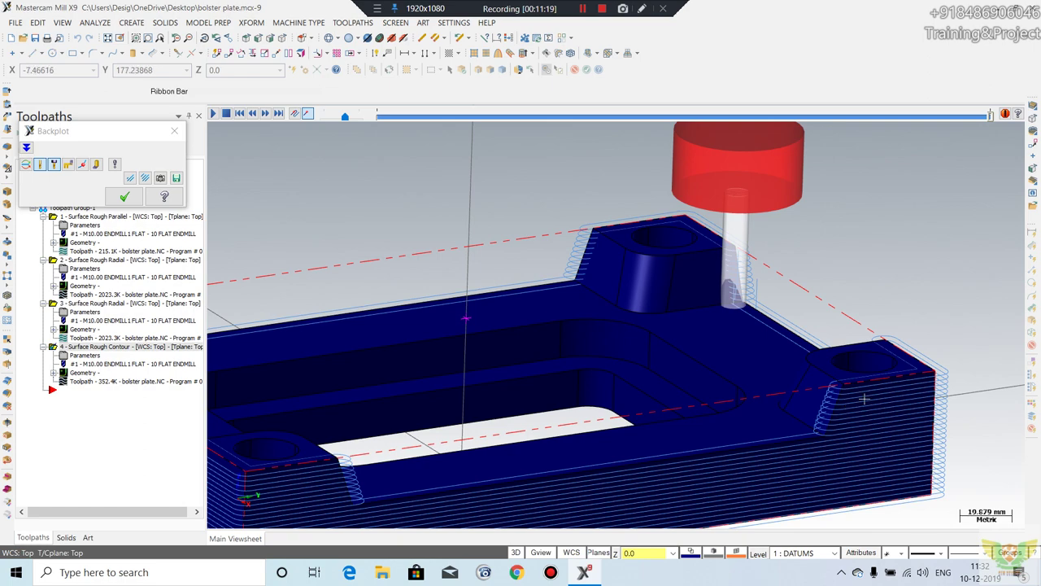
{"action": "scroll", "coordinate": [884, 410], "scroll_direction": "down", "scroll_amount": 3}
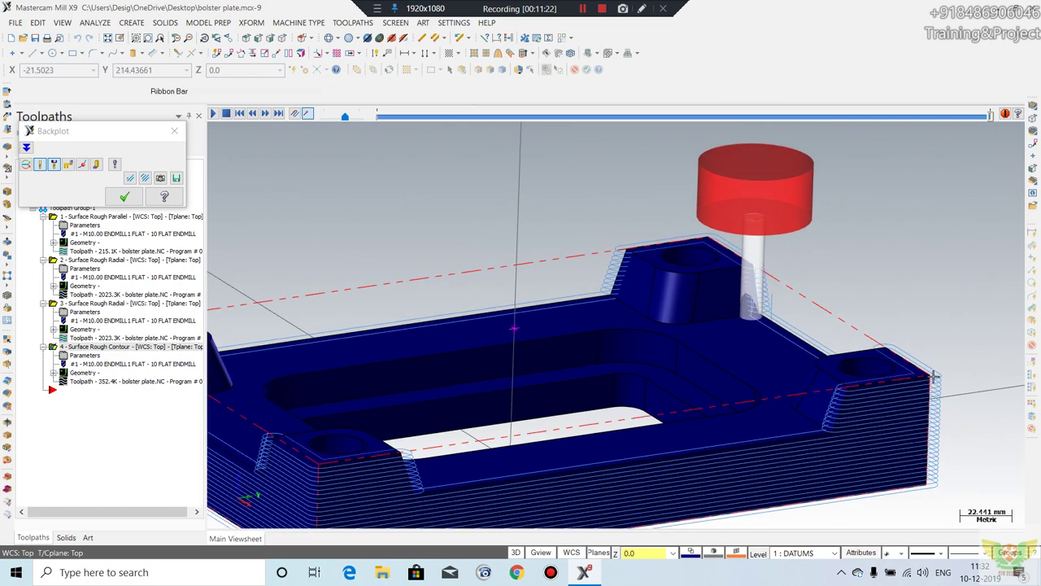
{"action": "mouse_move", "coordinate": [884, 410]}
{"action": "middle_mouse_down"}
{"action": "mouse_move", "coordinate": [436, 472]}
{"action": "mouse_move", "coordinate": [472, 476]}
{"action": "mouse_move", "coordinate": [366, 458]}
{"action": "middle_mouse_up"}
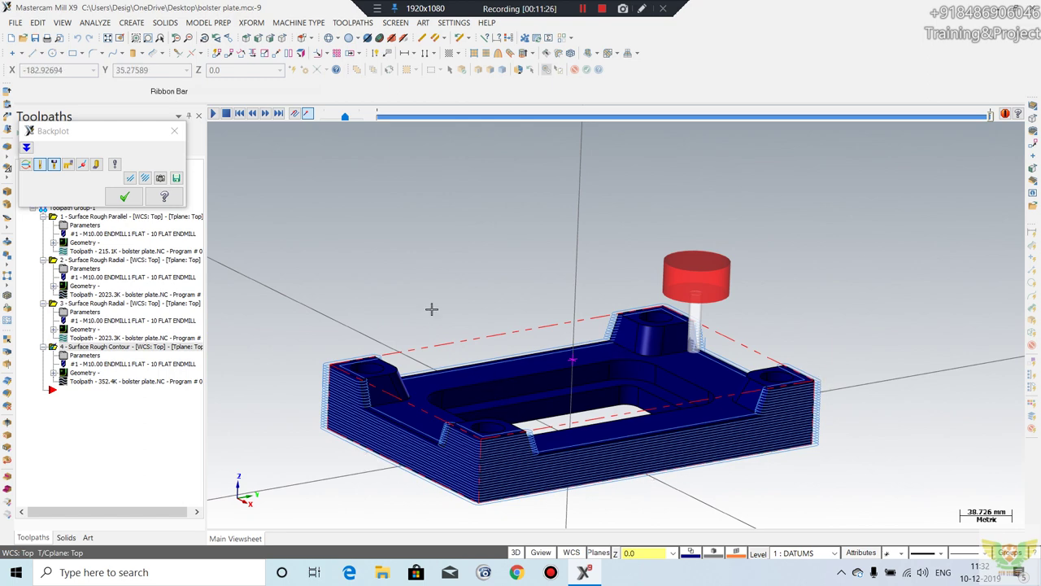
{"action": "mouse_move", "coordinate": [431, 309]}
{"action": "middle_mouse_down"}
{"action": "mouse_move", "coordinate": [527, 423]}
{"action": "mouse_move", "coordinate": [533, 414]}
{"action": "middle_mouse_up"}
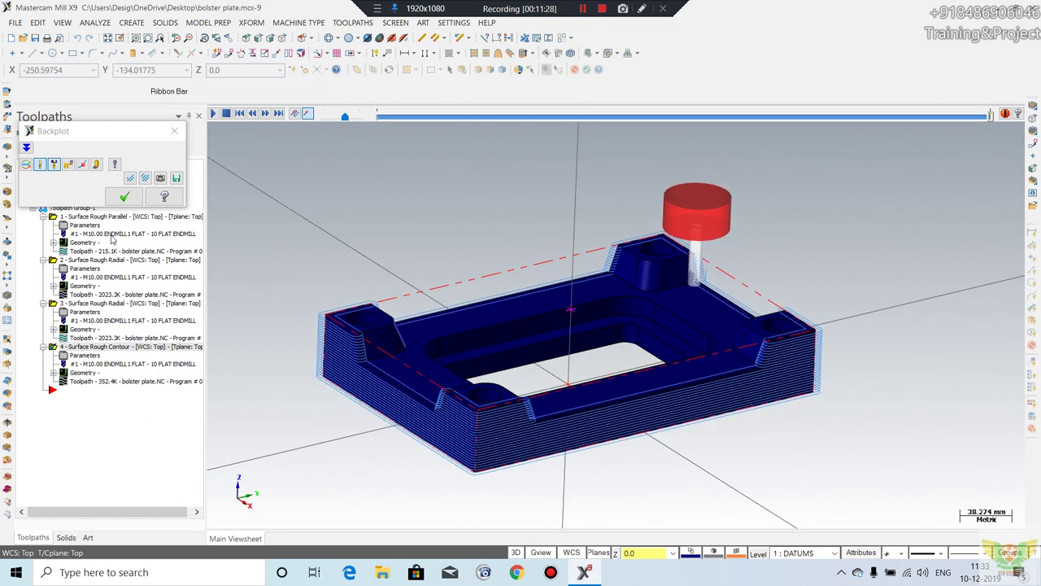
Step: Close the backplot and orbit the plate to view its underside
{"action": "left_click", "coordinate": [124, 196]}
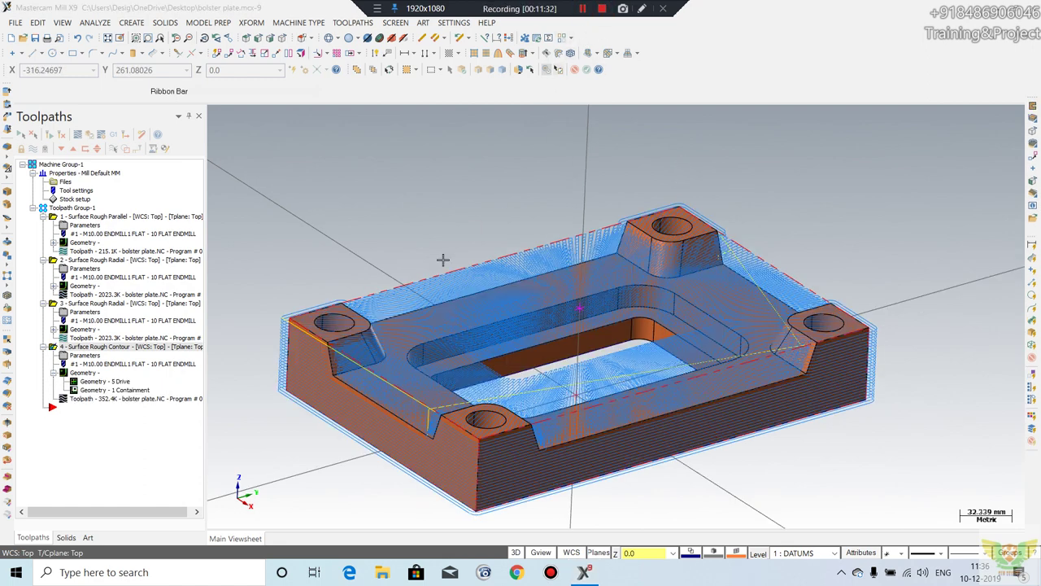
{"action": "middle_click_drag", "start_coordinate": [443, 260], "coordinate": [532, 299]}
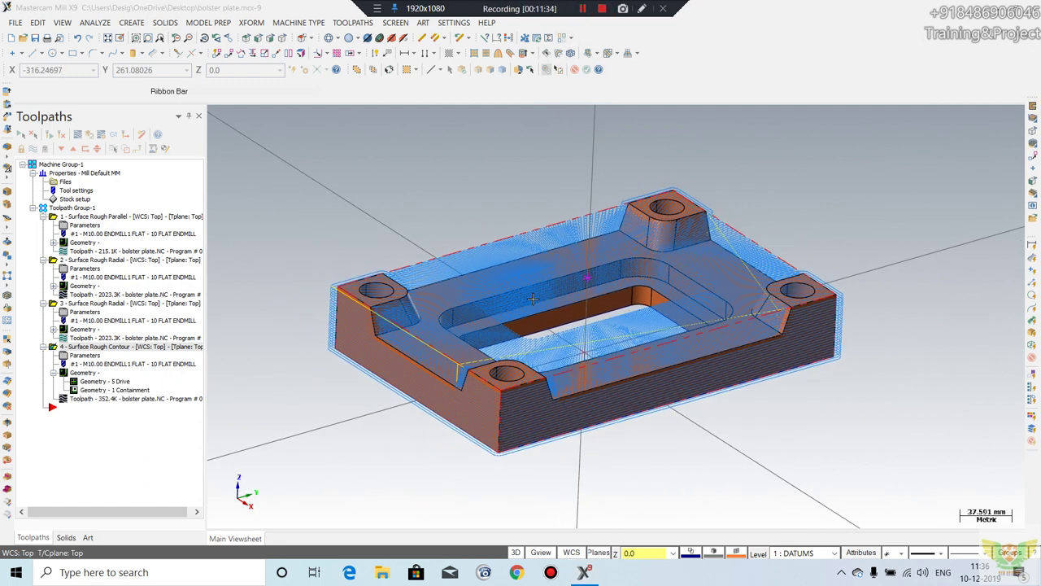
{"action": "middle_click_drag", "start_coordinate": [533, 298], "coordinate": [338, 330]}
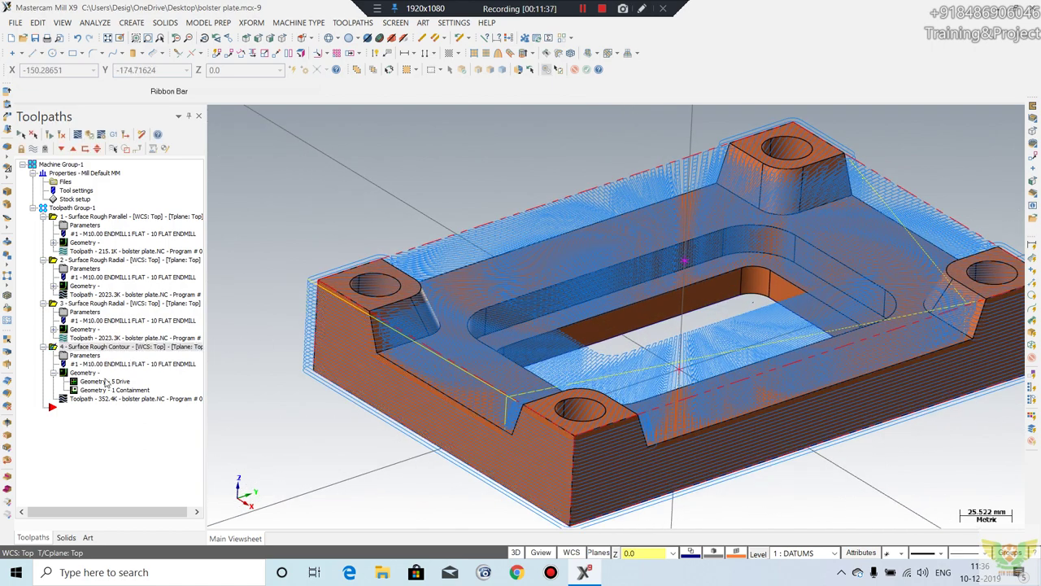
{"action": "middle_click_drag", "start_coordinate": [353, 398], "coordinate": [472, 325]}
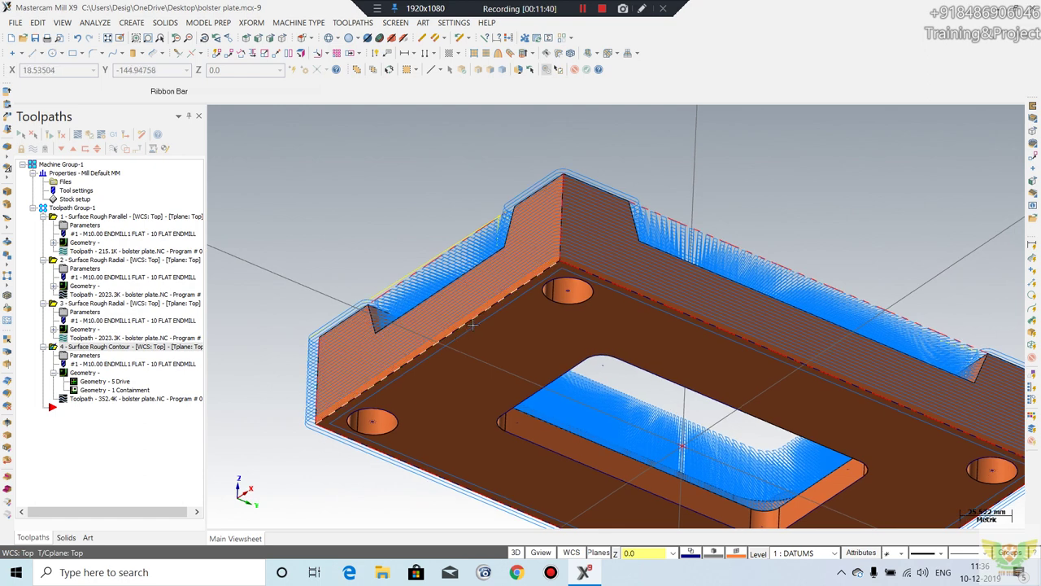
Step: Create a silhouette boundary curve from the plate's bottom face
{"action": "left_click", "coordinate": [131, 22]}
{"action": "left_click", "coordinate": [175, 307]}
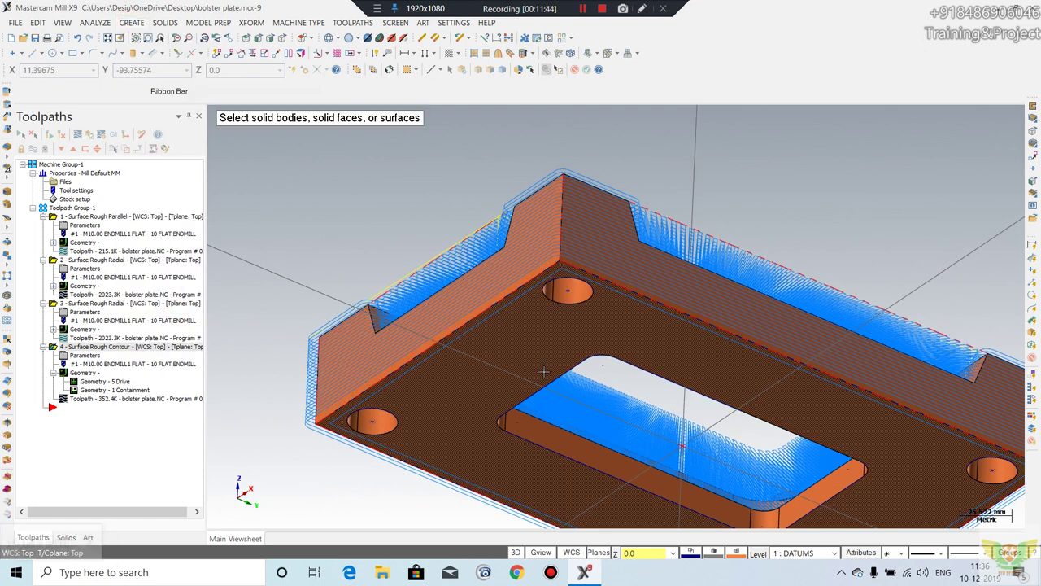
{"action": "left_click", "coordinate": [542, 360]}
{"action": "key", "text": "Return"}
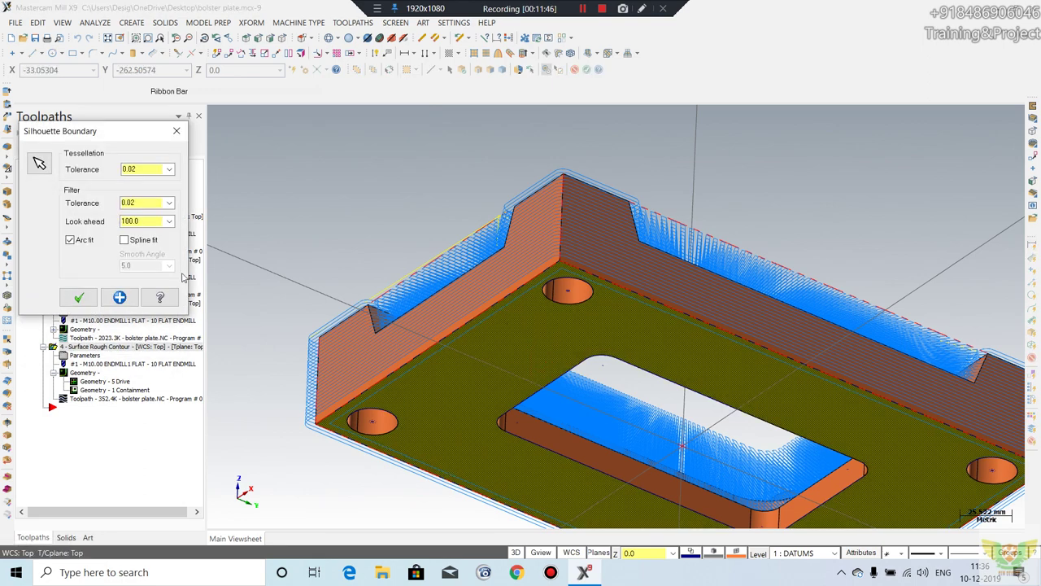
{"action": "left_click", "coordinate": [78, 297]}
{"action": "scroll", "coordinate": [494, 233], "scroll_direction": "down", "scroll_amount": 2}
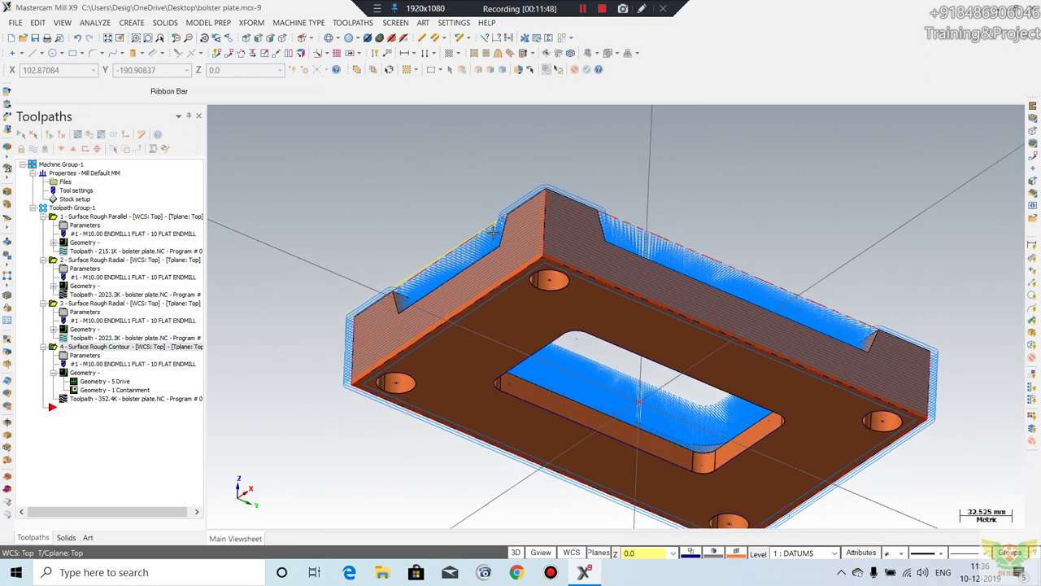
{"action": "middle_click_drag", "start_coordinate": [493, 233], "coordinate": [244, 342]}
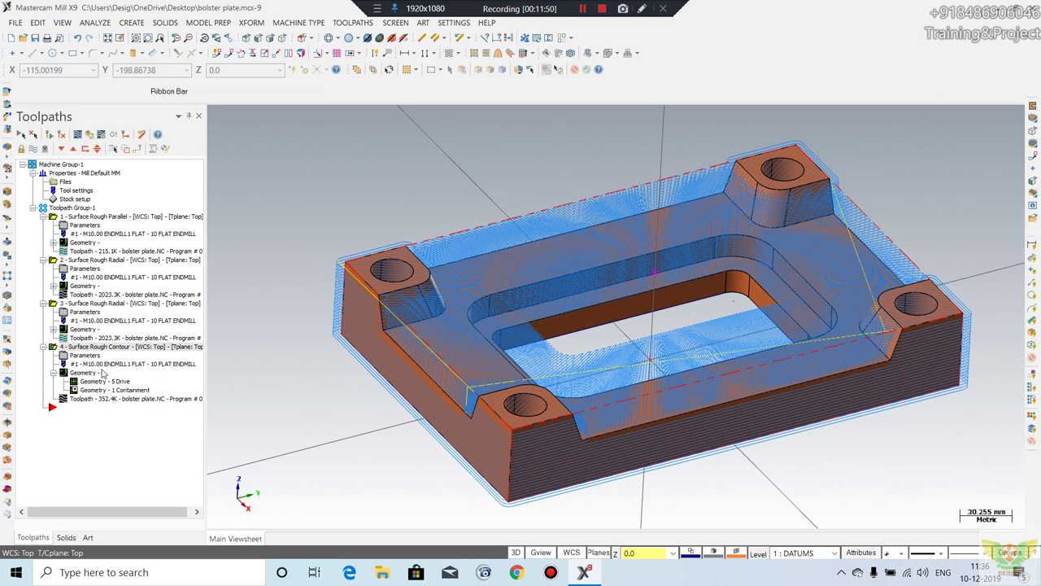
Step: Reselect the containment chain, reverse it and switch its side, then regenerate the contour roughing
{"action": "left_click", "coordinate": [85, 376]}
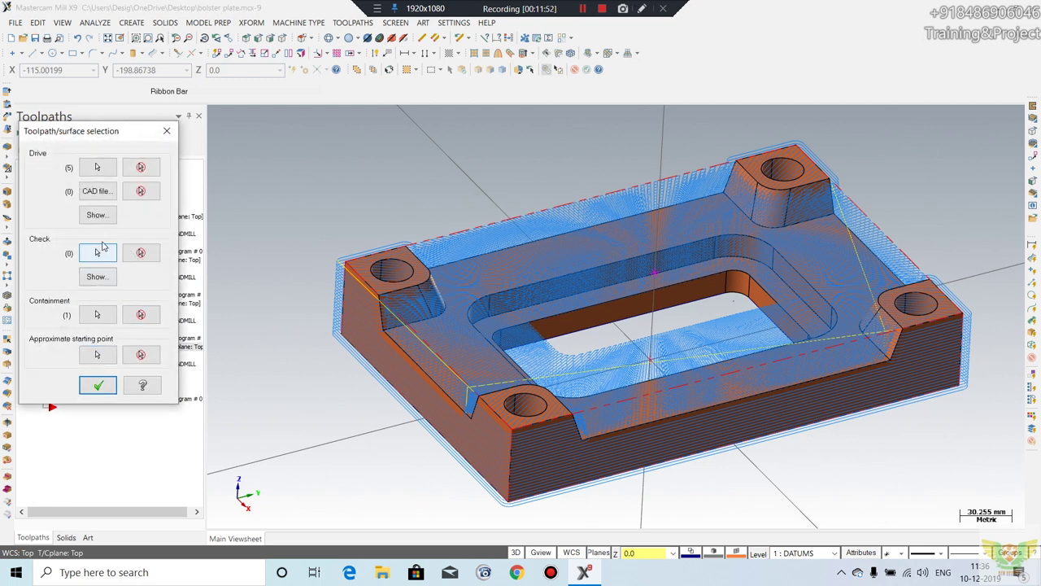
{"action": "left_click", "coordinate": [97, 315]}
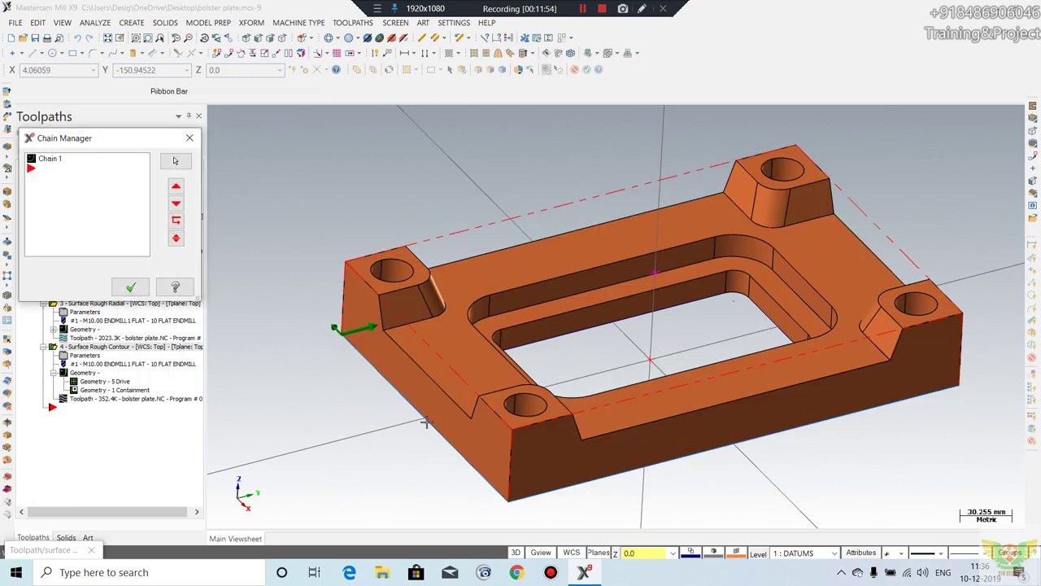
{"action": "middle_click_drag", "start_coordinate": [424, 421], "coordinate": [252, 319]}
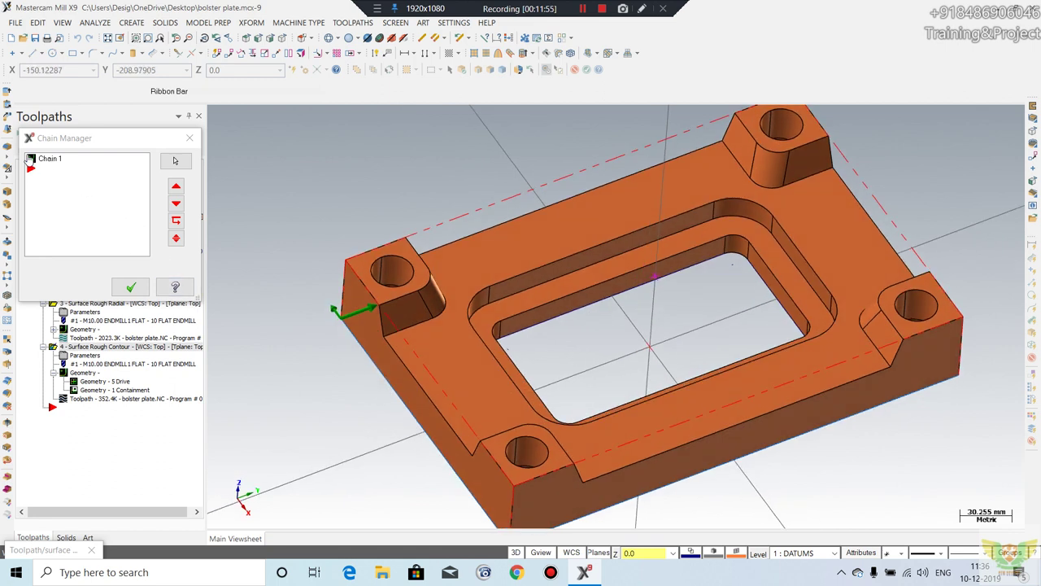
{"action": "right_click", "coordinate": [46, 160]}
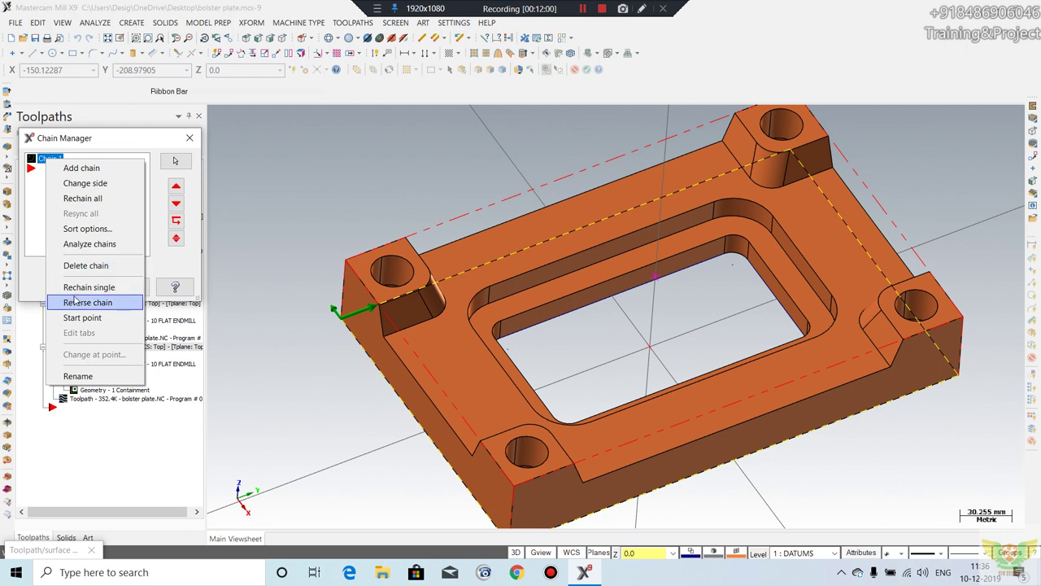
{"action": "left_click", "coordinate": [95, 304]}
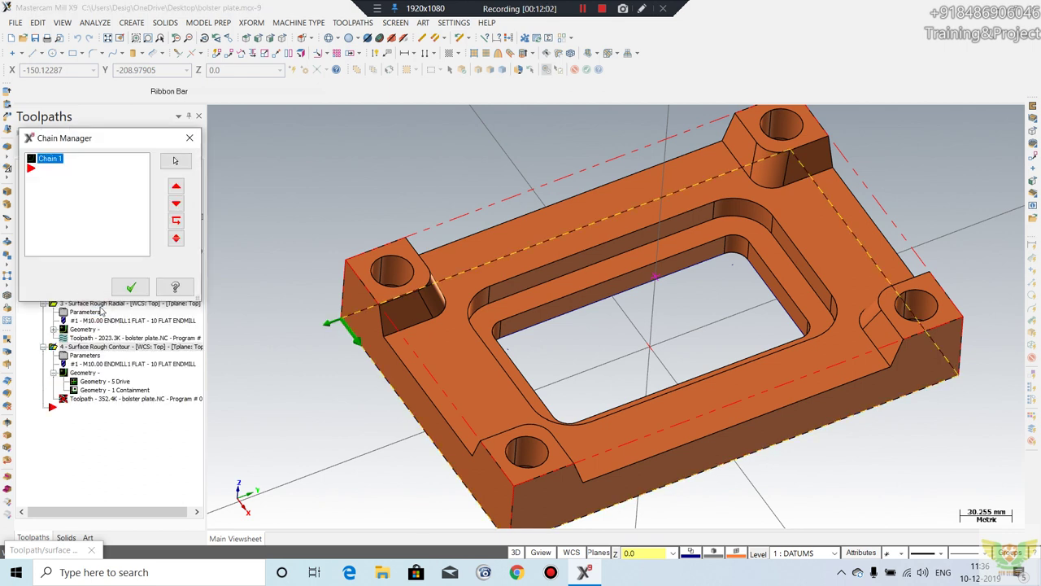
{"action": "right_click", "coordinate": [51, 165]}
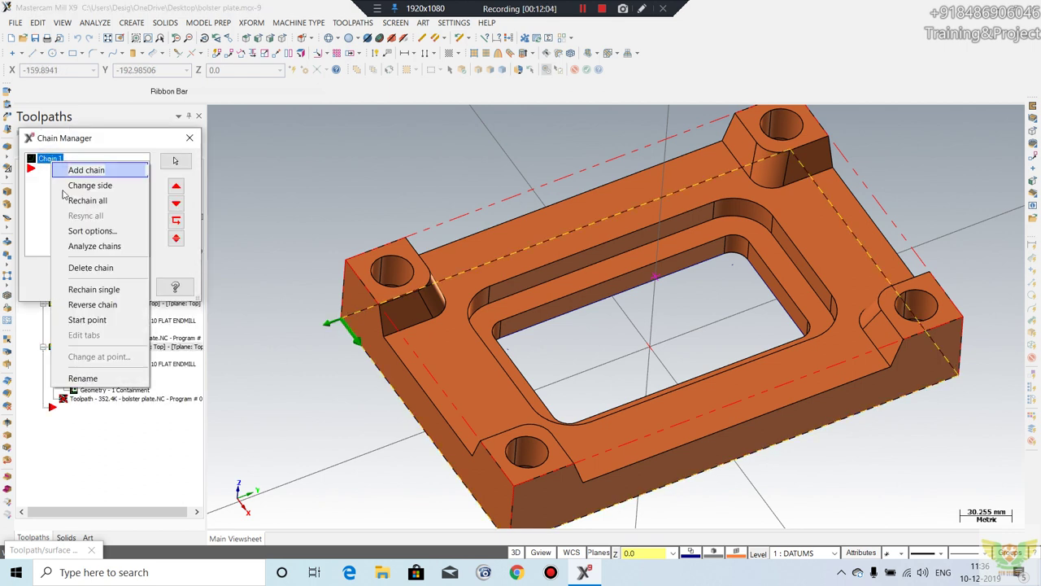
{"action": "left_click", "coordinate": [93, 191]}
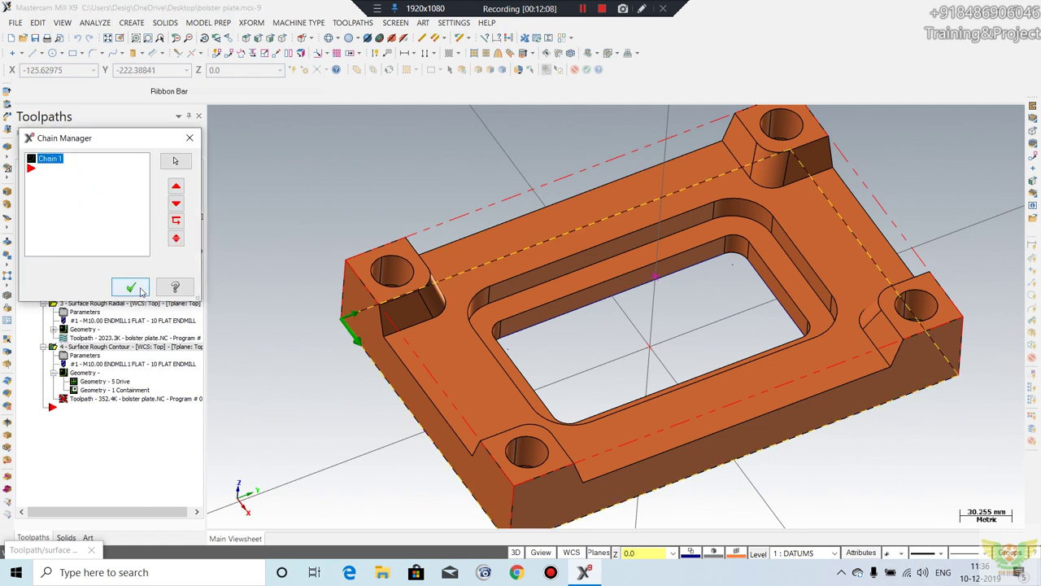
{"action": "left_click", "coordinate": [140, 286]}
{"action": "left_click", "coordinate": [111, 383]}
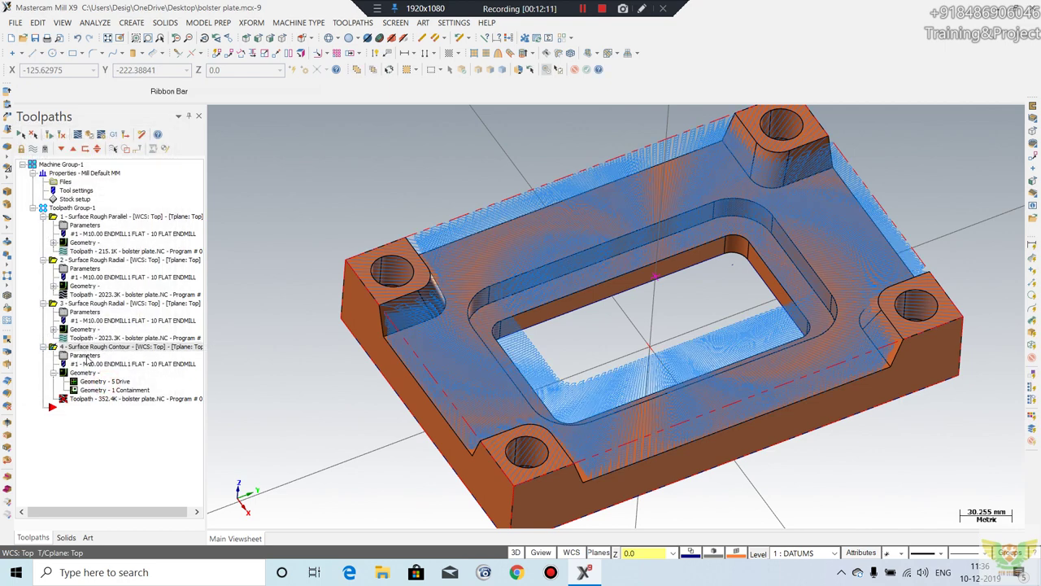
Step: Regenerate the outdated operations through Backplot selected operations
{"action": "left_click", "coordinate": [80, 138]}
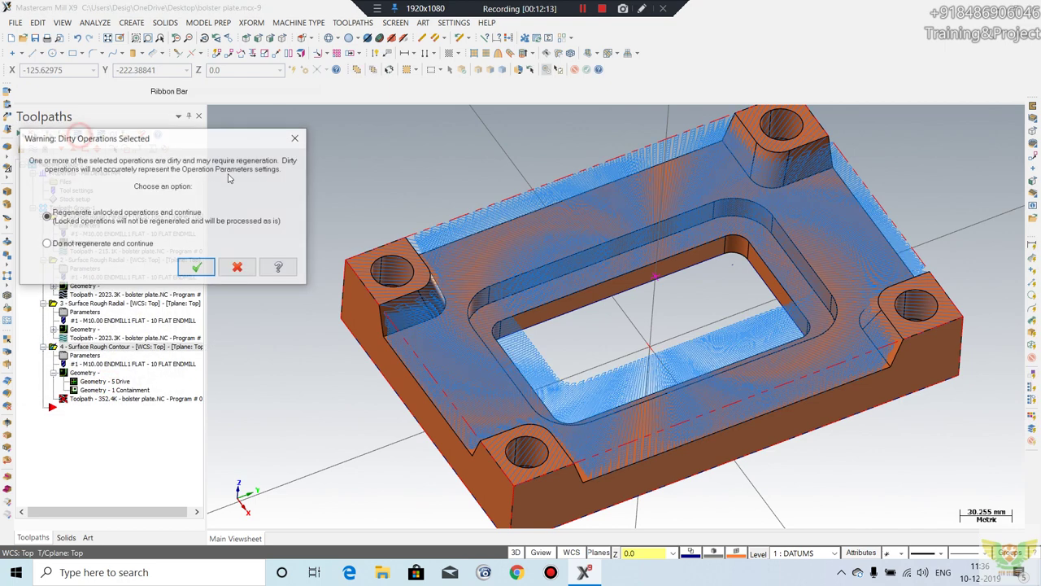
{"action": "left_click", "coordinate": [198, 270]}
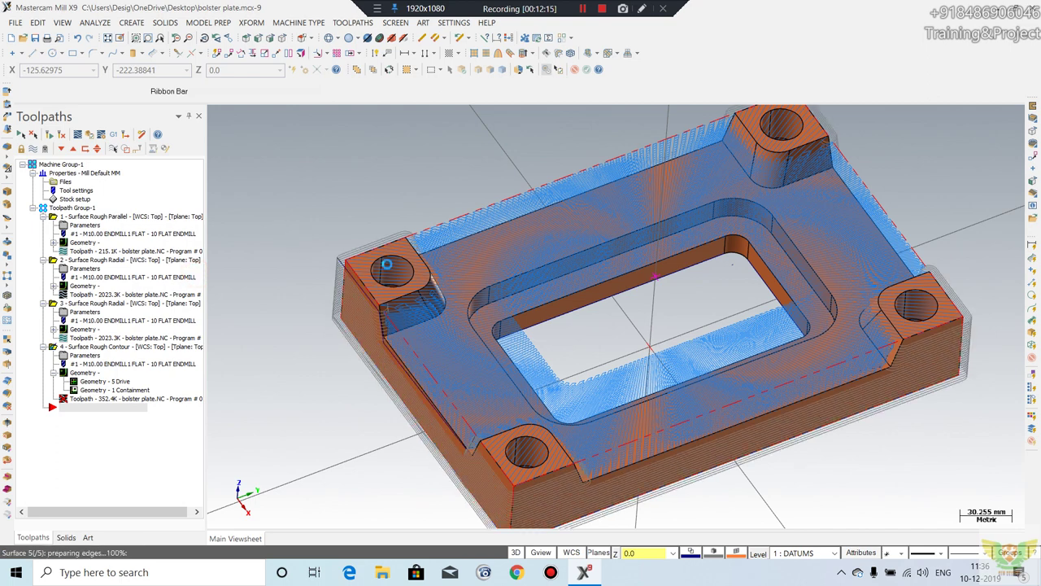
{"action": "left_click", "coordinate": [77, 135]}
{"action": "scroll", "coordinate": [415, 275], "scroll_direction": "up", "scroll_amount": 2}
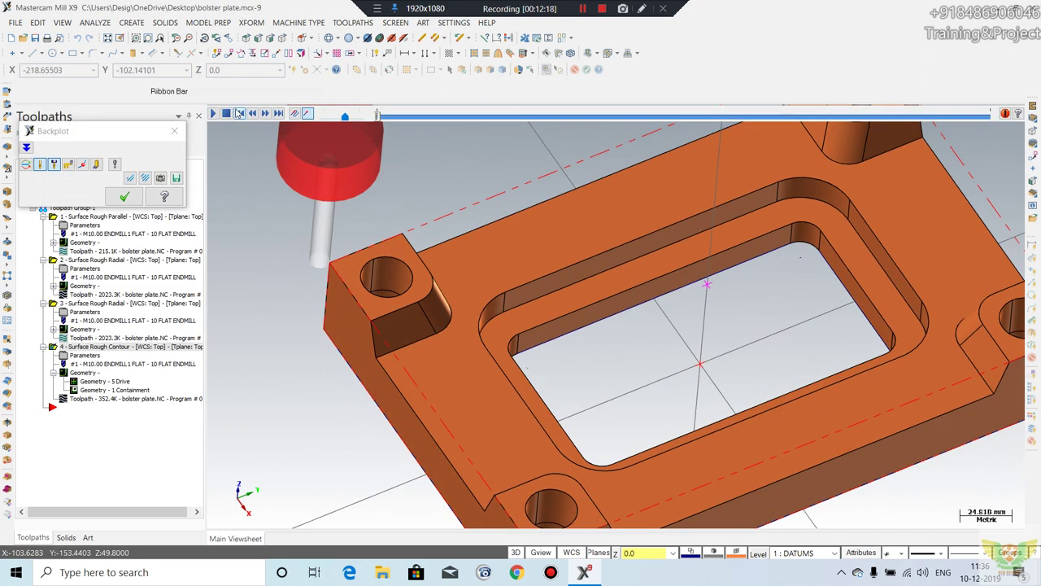
Step: Play the contour roughing backplot, close it, and review its 5 drive surfaces
{"action": "left_click", "coordinate": [214, 114]}
{"action": "scroll", "coordinate": [351, 242], "scroll_direction": "up", "scroll_amount": 1}
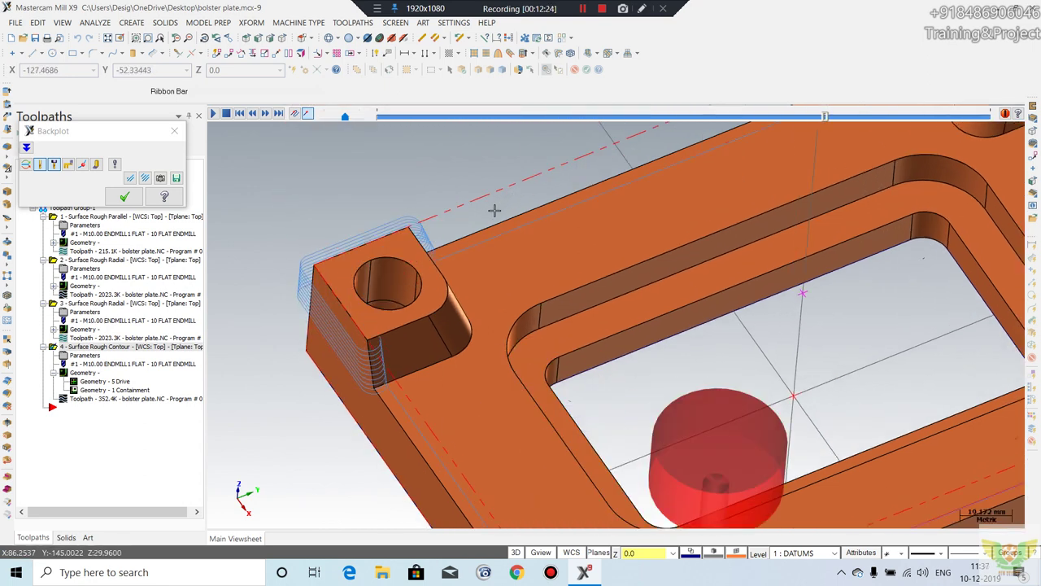
{"action": "scroll", "coordinate": [405, 213], "scroll_direction": "down", "scroll_amount": 3}
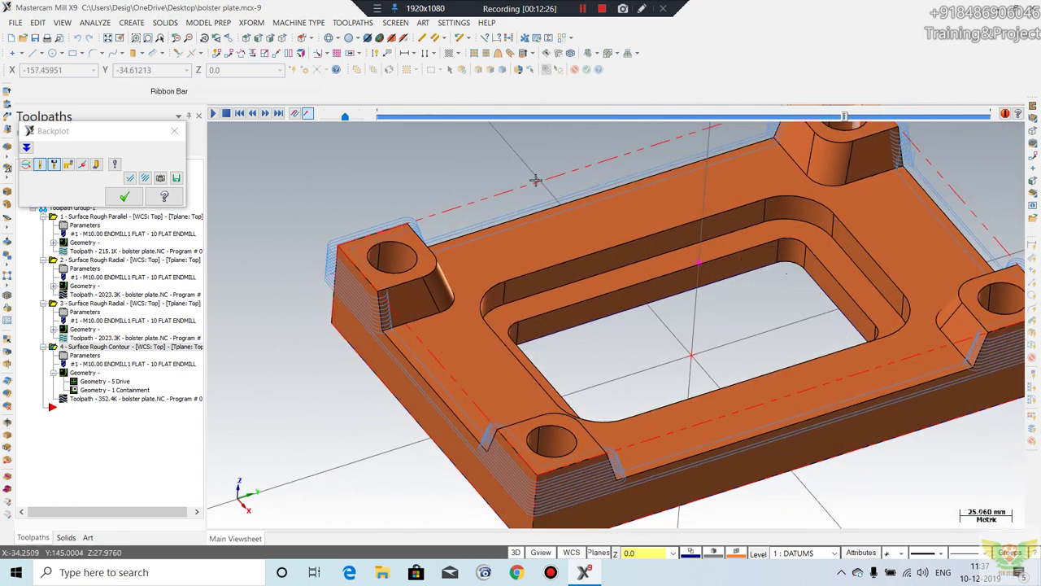
{"action": "scroll", "coordinate": [406, 213], "scroll_direction": "up", "scroll_amount": 1}
{"action": "scroll", "coordinate": [405, 213], "scroll_direction": "up", "scroll_amount": 1}
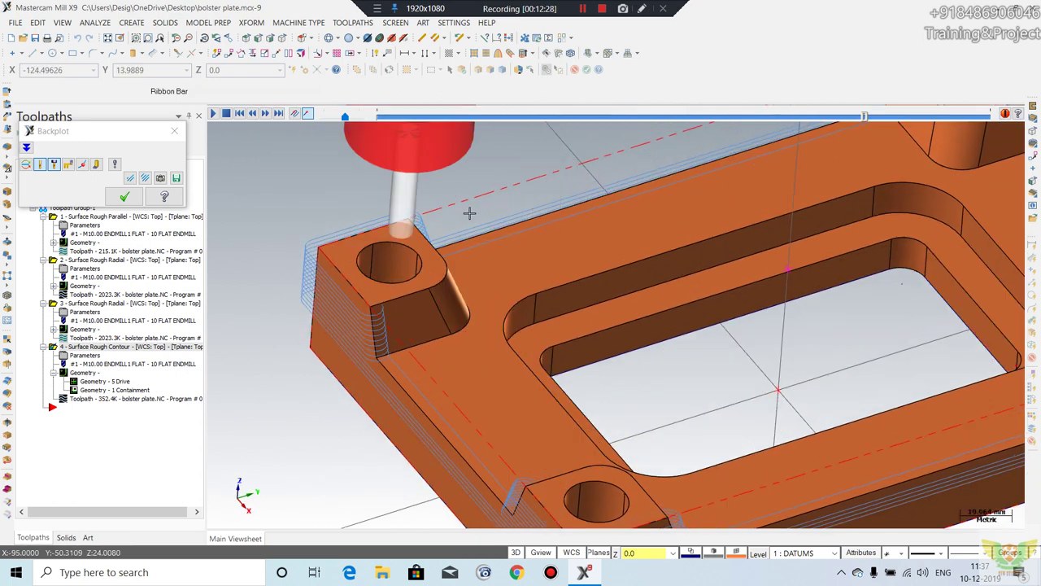
{"action": "scroll", "coordinate": [435, 248], "scroll_direction": "down", "scroll_amount": 2}
{"action": "scroll", "coordinate": [435, 247], "scroll_direction": "up", "scroll_amount": 2}
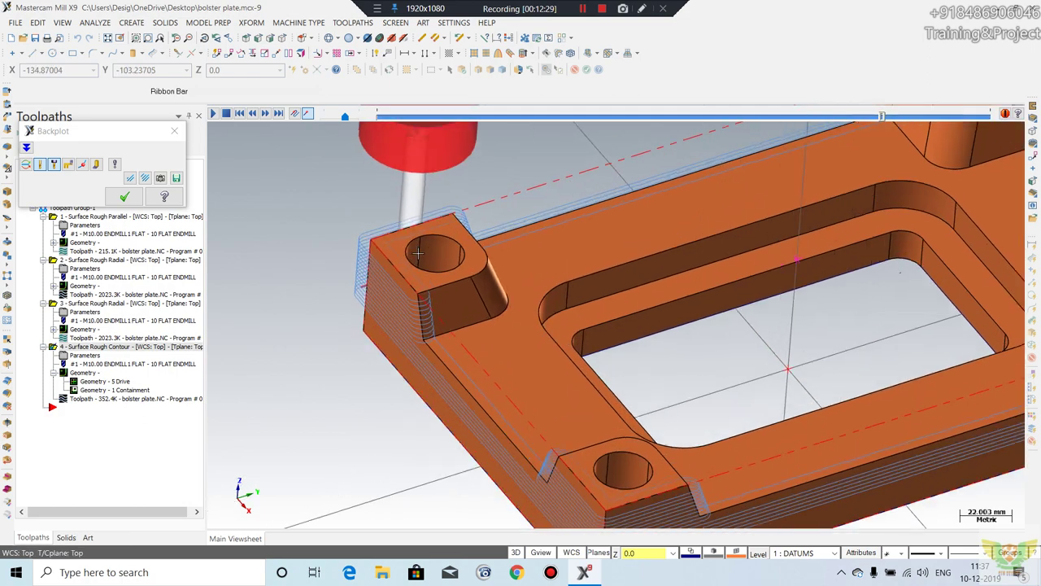
{"action": "left_click", "coordinate": [124, 196]}
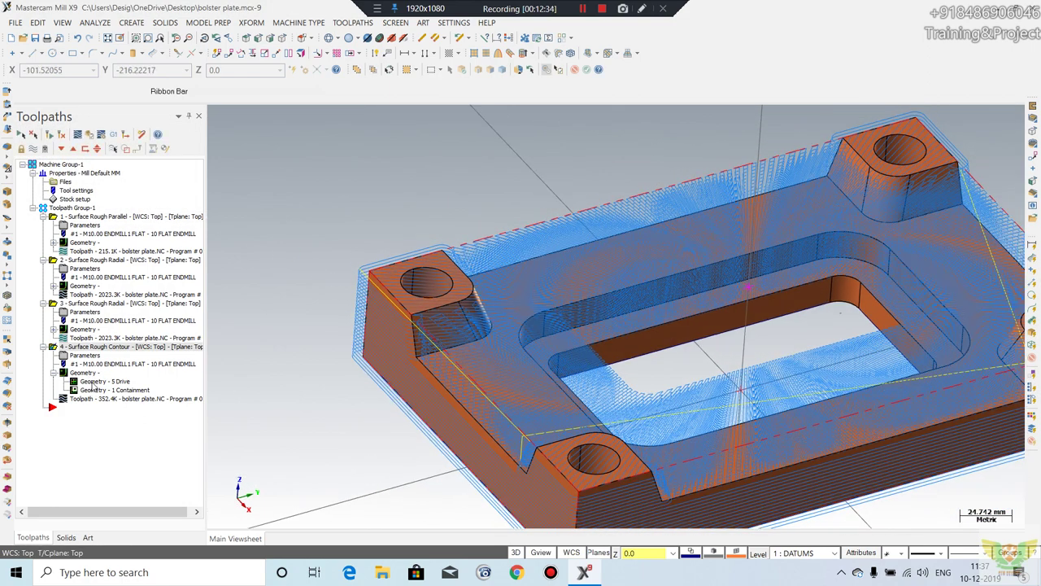
{"action": "left_click", "coordinate": [92, 381]}
{"action": "left_click", "coordinate": [98, 223]}
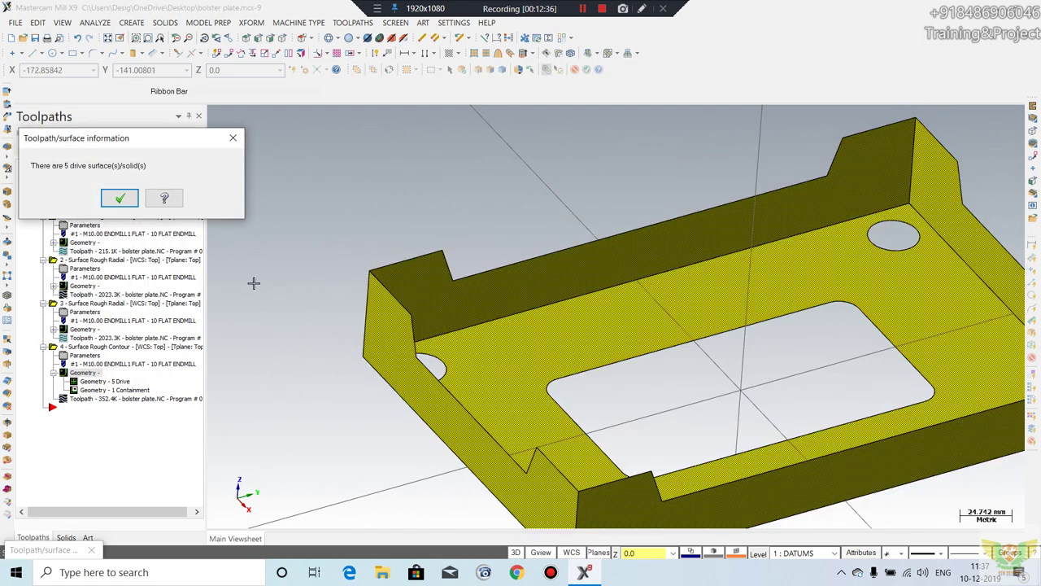
{"action": "scroll", "coordinate": [253, 282], "scroll_direction": "down", "scroll_amount": 1}
{"action": "middle_click_drag", "start_coordinate": [605, 314], "coordinate": [604, 306]}
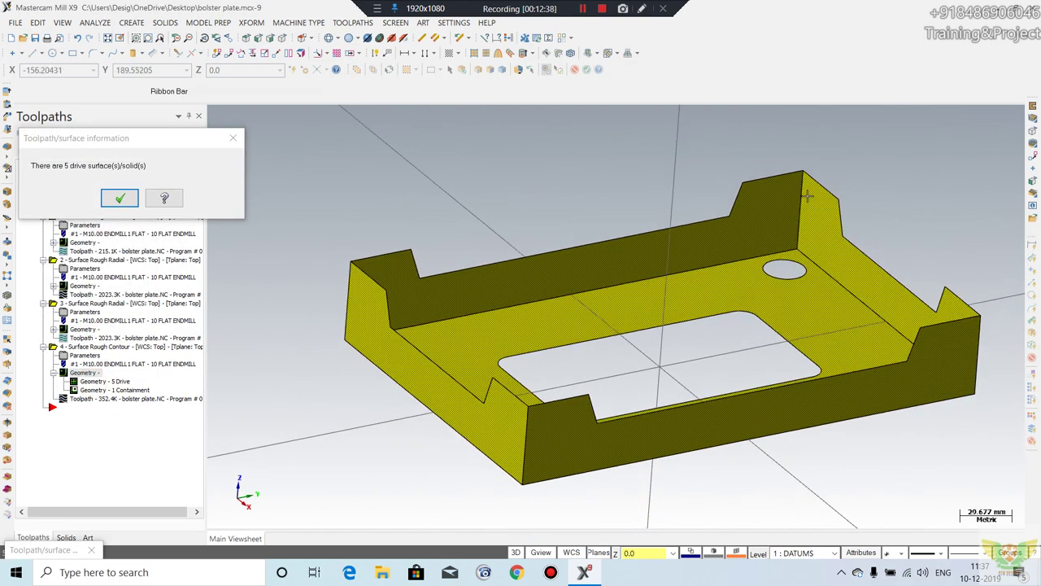
{"action": "scroll", "coordinate": [750, 196], "scroll_direction": "up", "scroll_amount": 2}
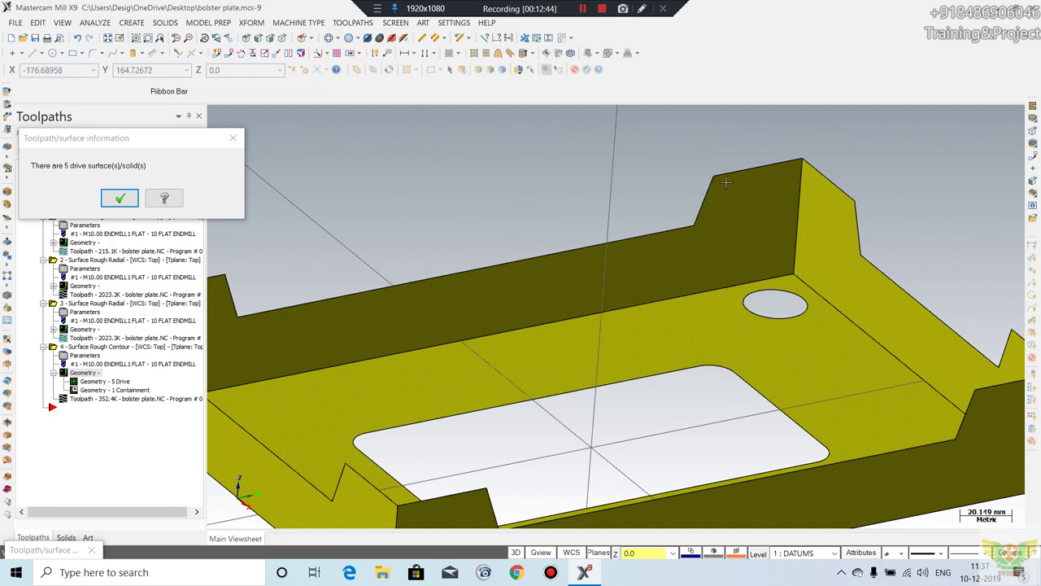
{"action": "scroll", "coordinate": [740, 200], "scroll_direction": "down", "scroll_amount": 1}
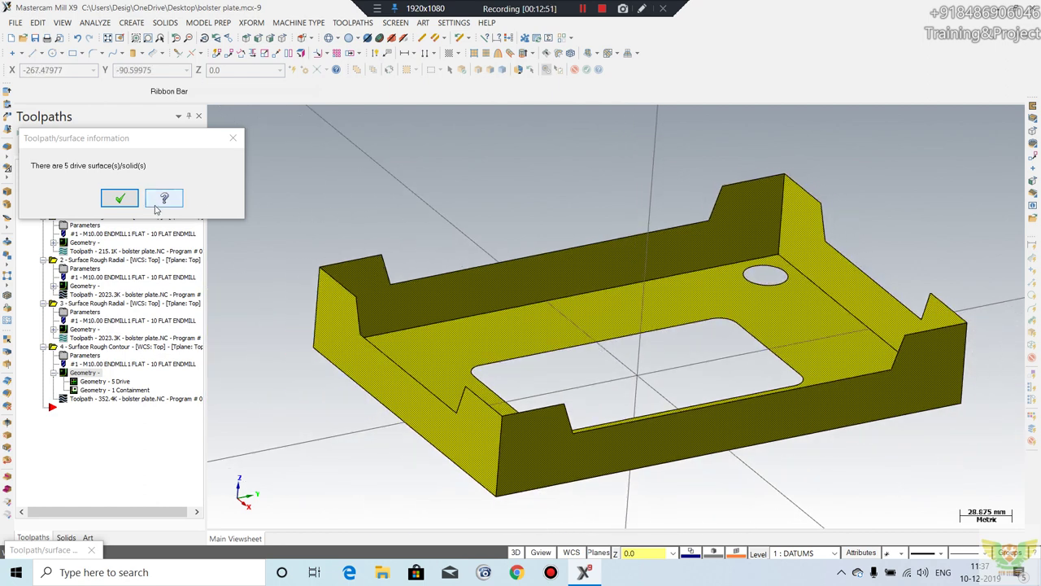
{"action": "left_click", "coordinate": [119, 199]}
{"action": "left_click", "coordinate": [167, 137]}
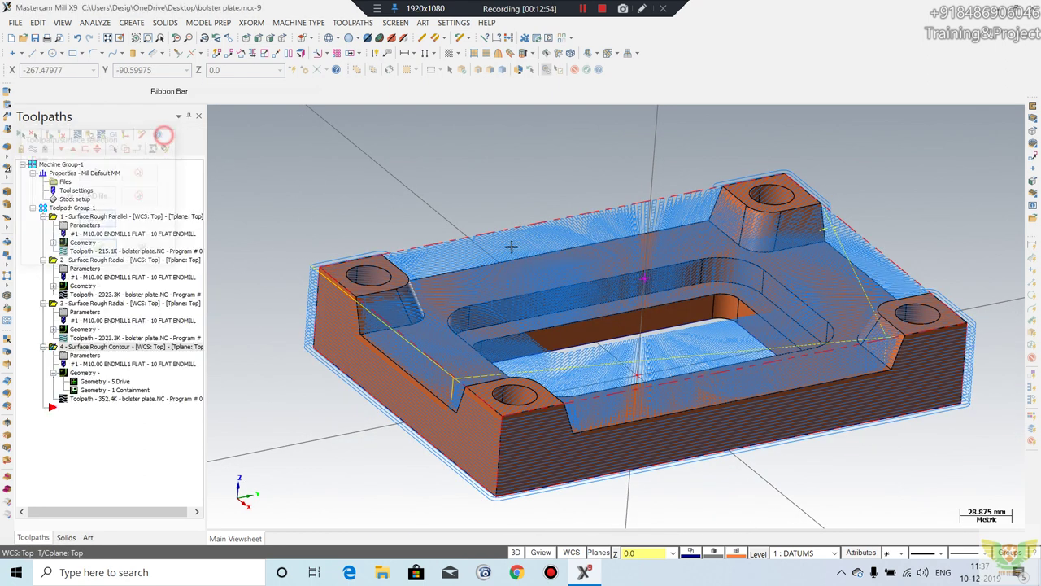
Step: Start a 2D Contour toolpath chained along the plate's bottom front edge
{"action": "left_click", "coordinate": [351, 23]}
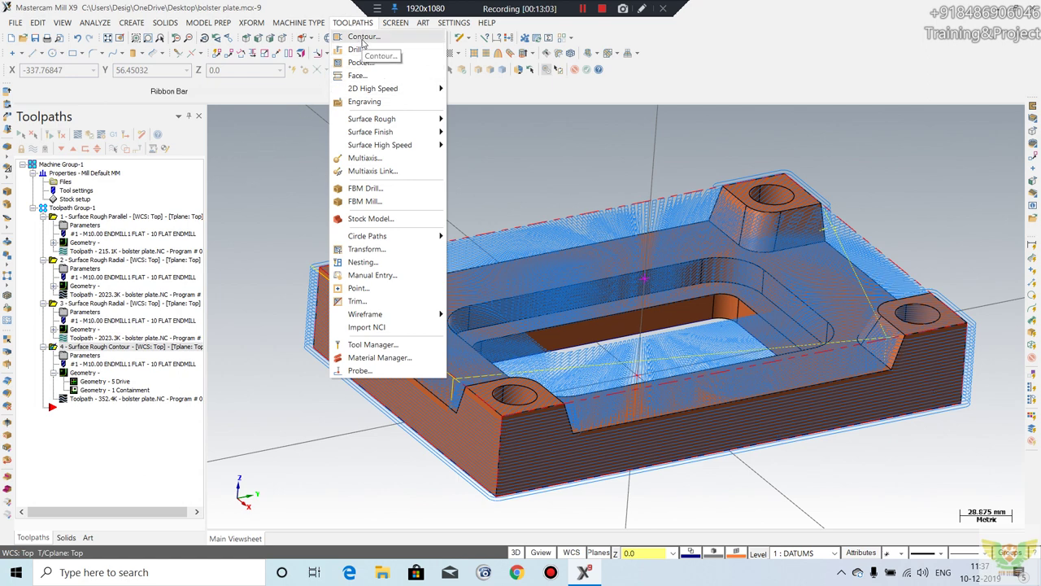
{"action": "left_click", "coordinate": [362, 37]}
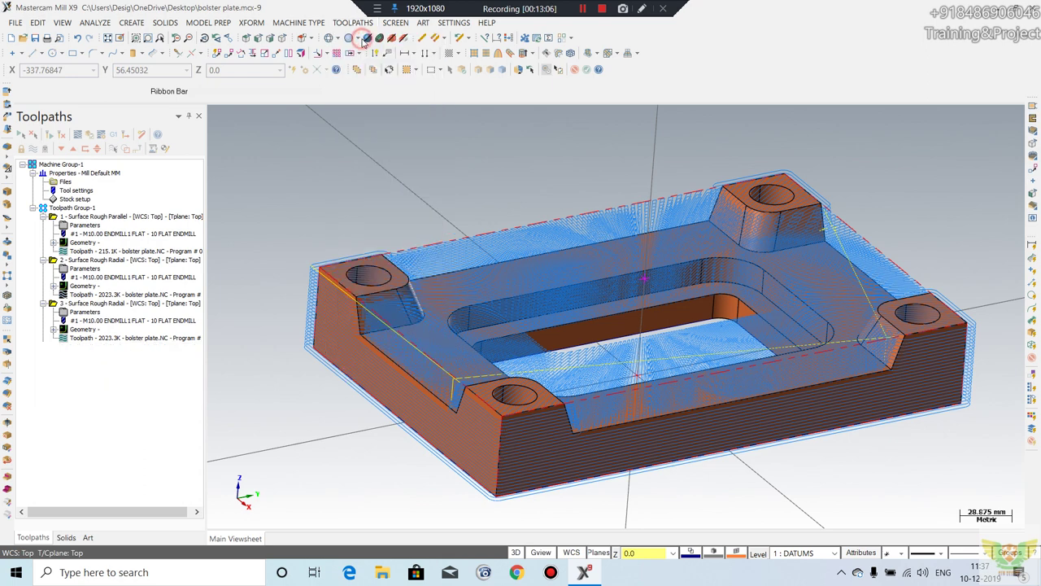
{"action": "left_click", "coordinate": [374, 402]}
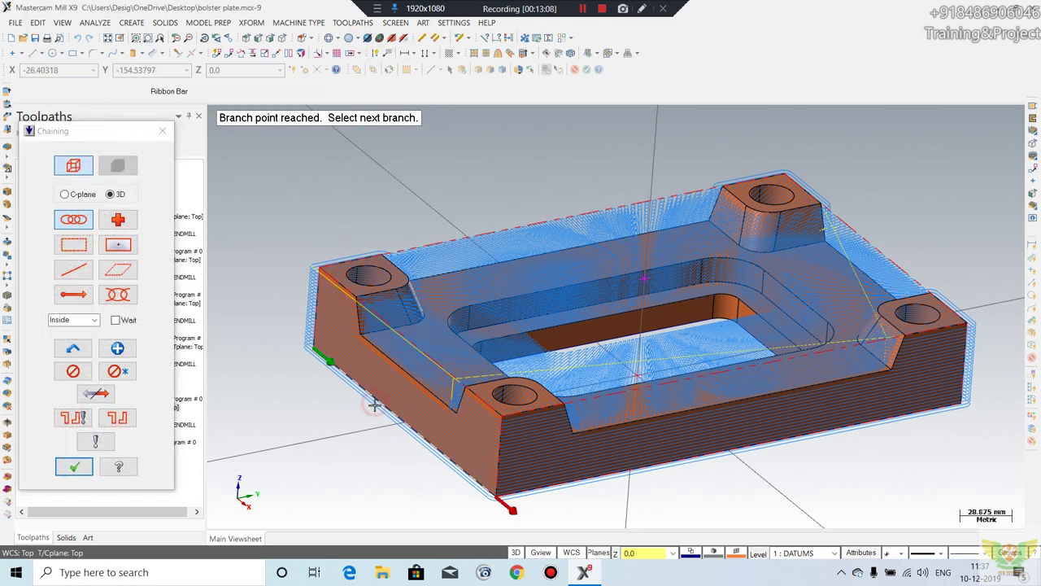
{"action": "left_click", "coordinate": [563, 480]}
{"action": "mouse_move", "coordinate": [804, 447]}
{"action": "middle_mouse_down"}
{"action": "mouse_move", "coordinate": [909, 385]}
{"action": "mouse_move", "coordinate": [996, 409]}
{"action": "middle_mouse_up"}
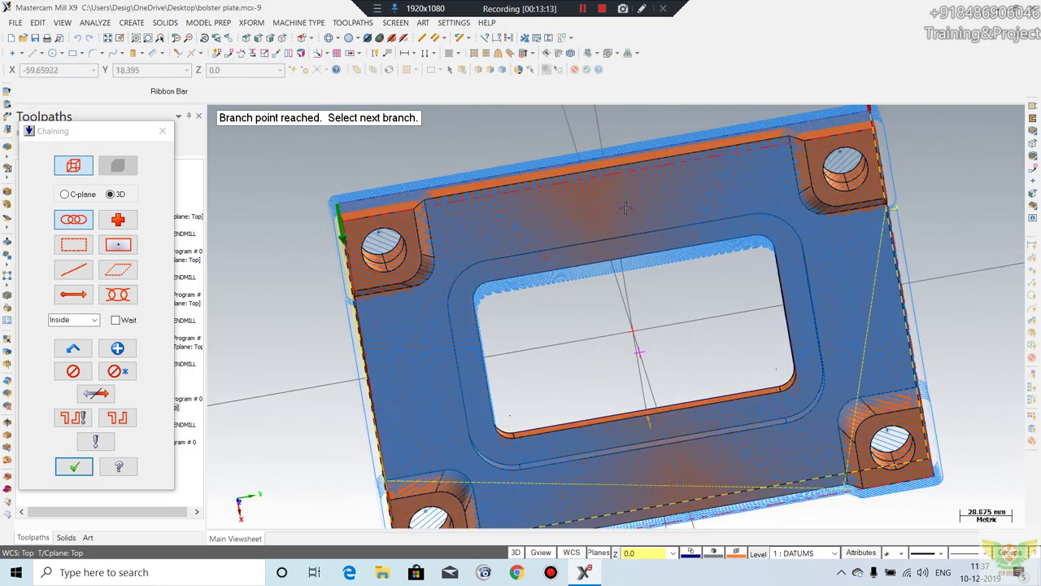
{"action": "left_click", "coordinate": [74, 466]}
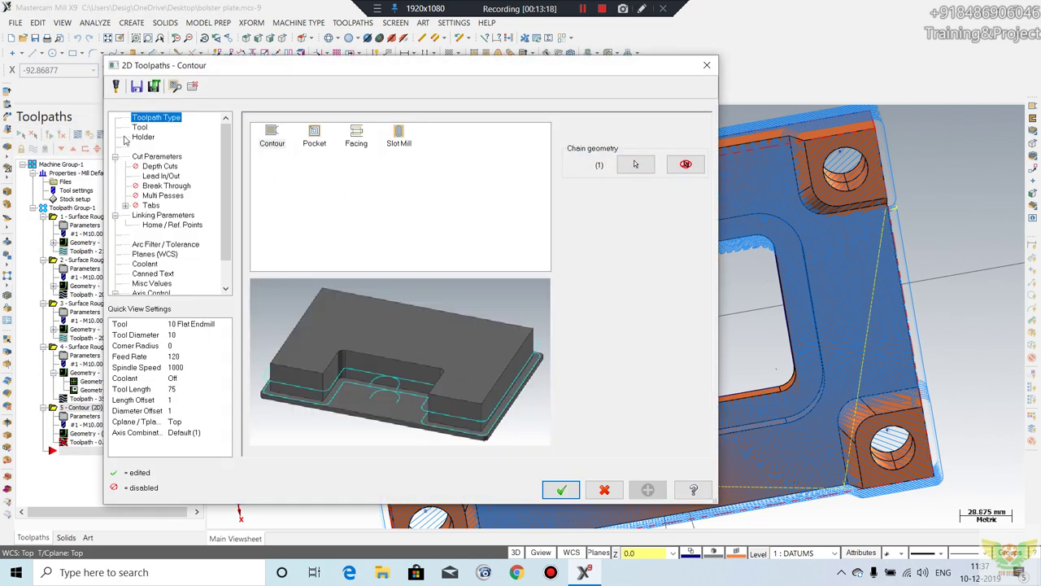
Step: Set the 2D contour to Right compensation and -55 absolute depth, then create it
{"action": "left_click", "coordinate": [140, 127]}
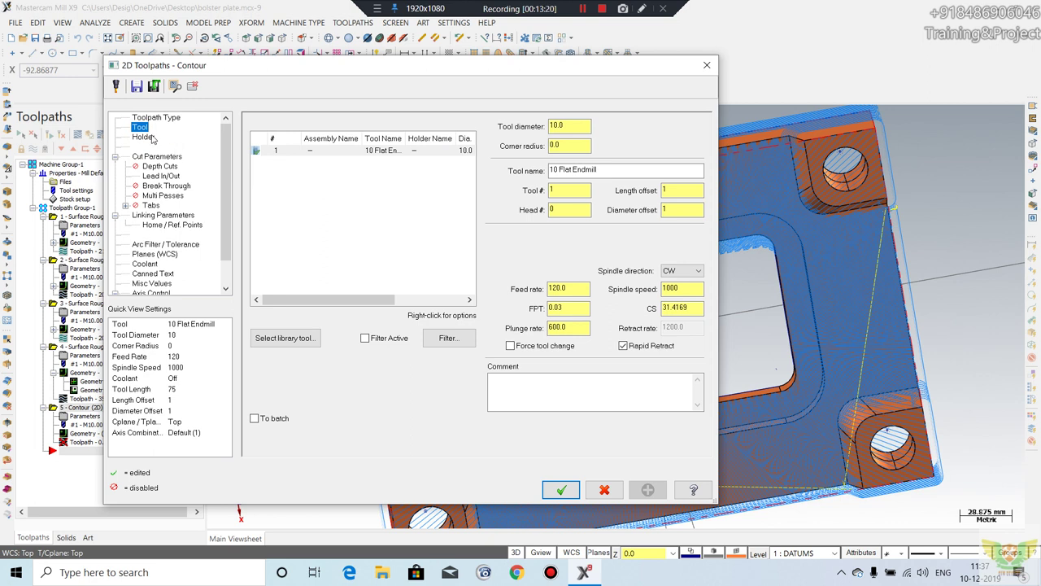
{"action": "left_click", "coordinate": [151, 140]}
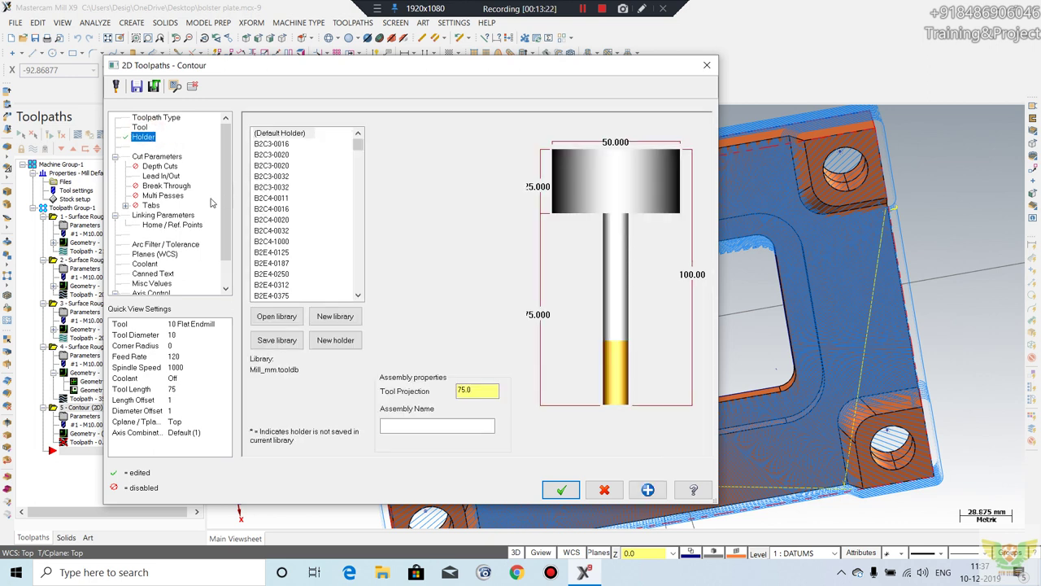
{"action": "left_click", "coordinate": [160, 158]}
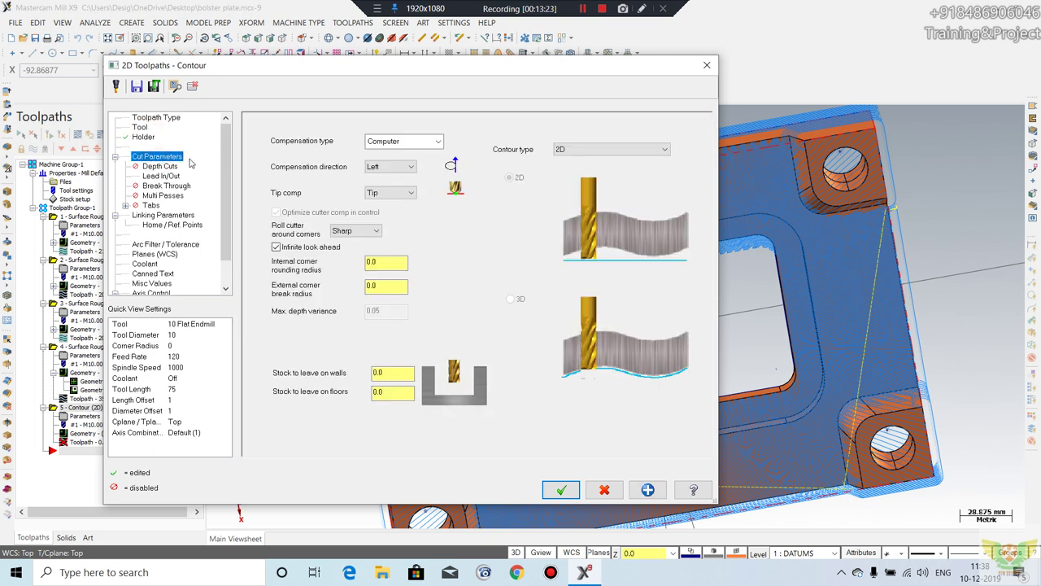
{"action": "left_click", "coordinate": [389, 167]}
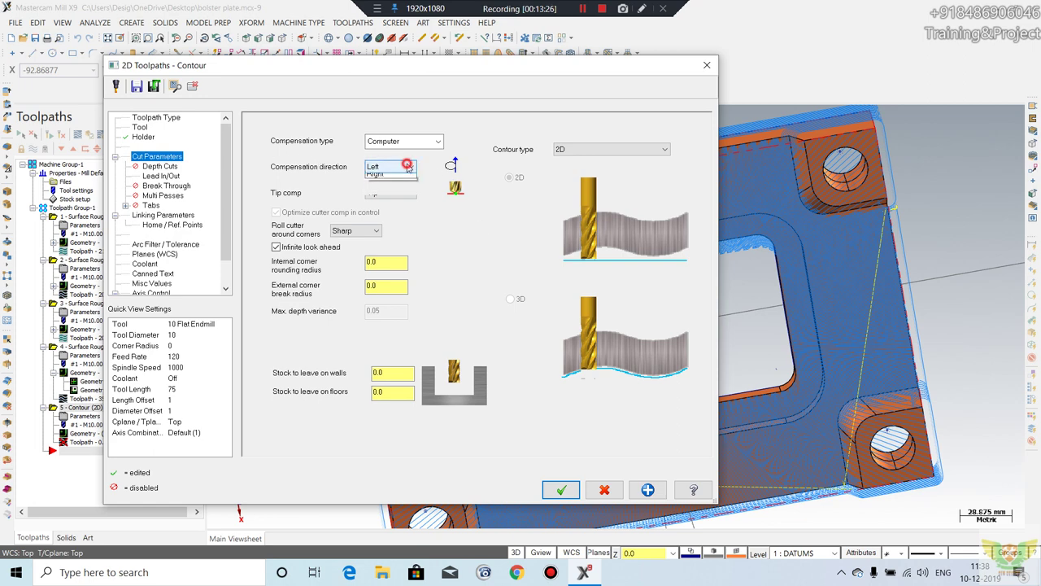
{"action": "left_click", "coordinate": [393, 182]}
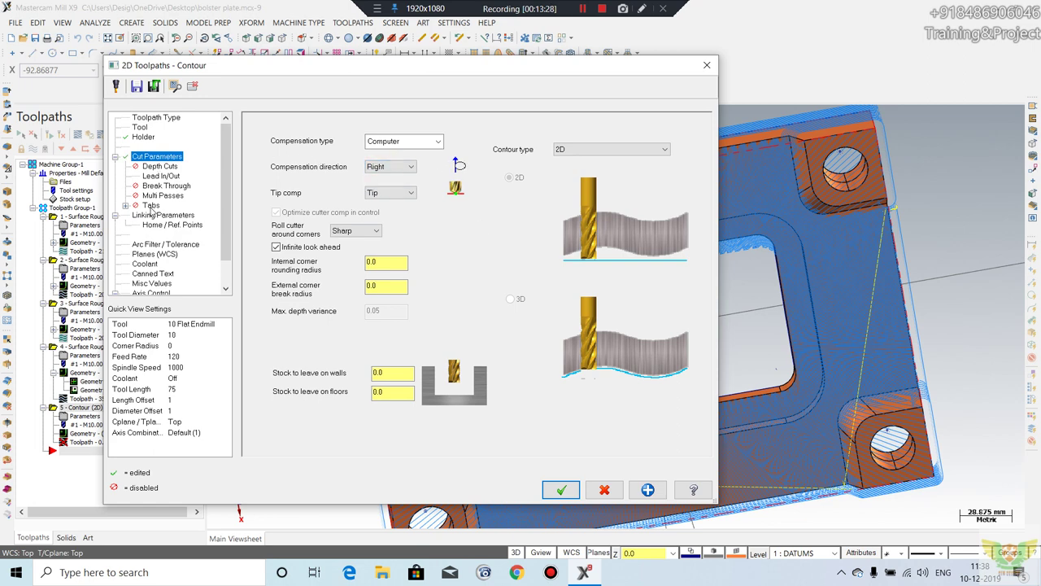
{"action": "left_click", "coordinate": [161, 175]}
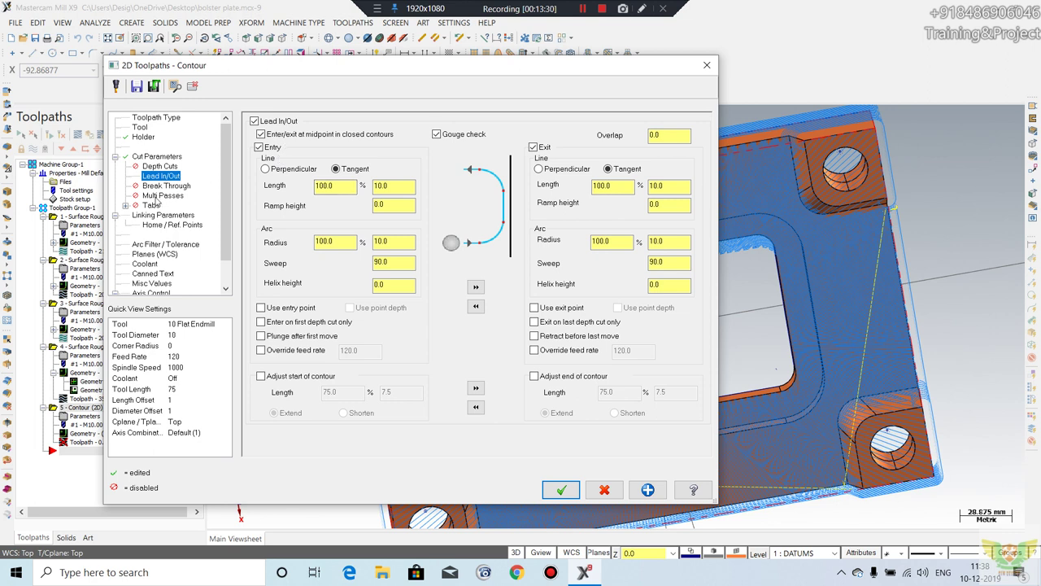
{"action": "left_click", "coordinate": [166, 215]}
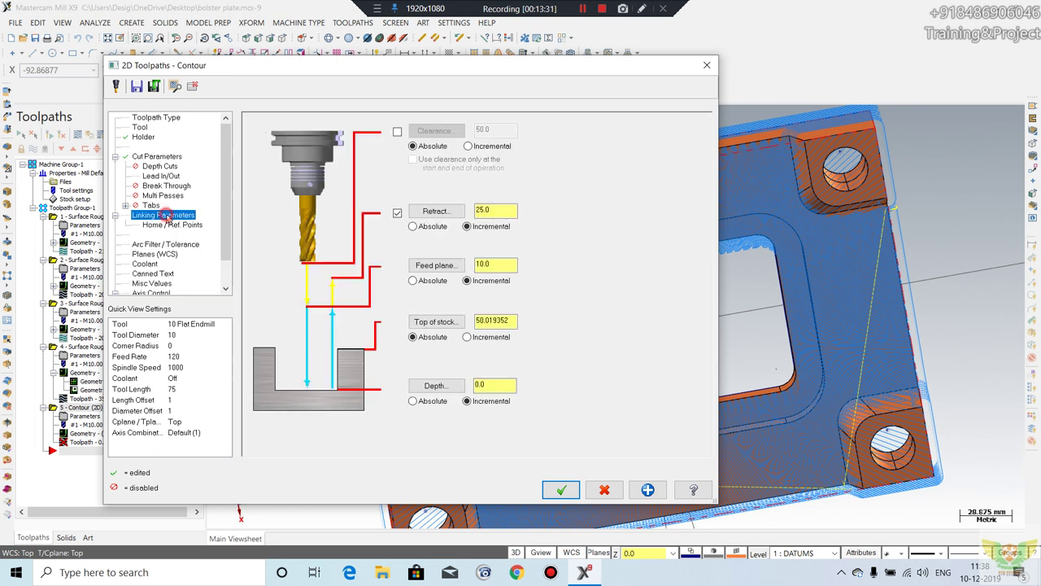
{"action": "double_click", "coordinate": [505, 386]}
{"action": "type", "text": "-55"}
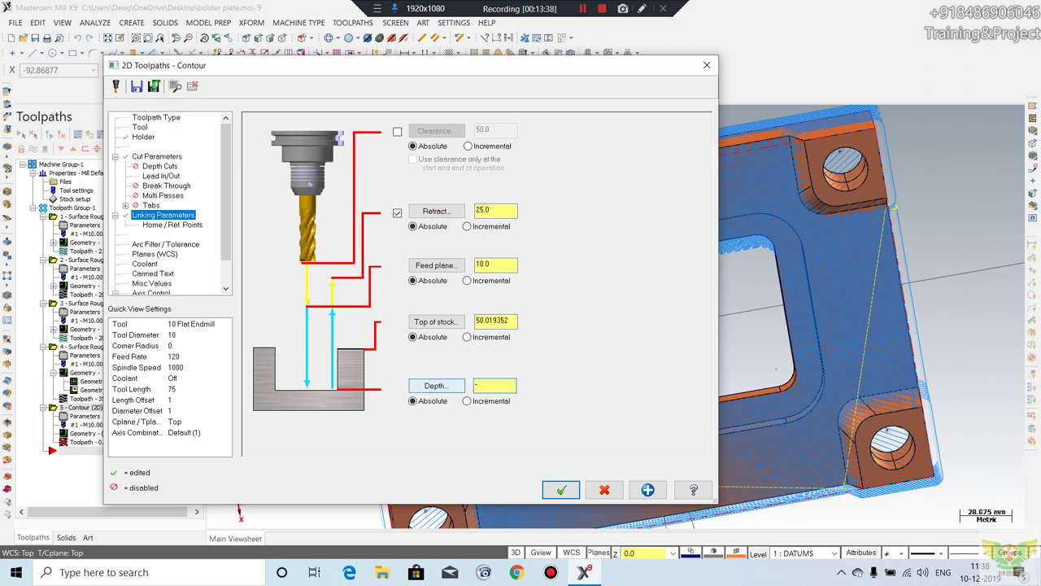
{"action": "left_click", "coordinate": [560, 490]}
{"action": "middle_click_drag", "start_coordinate": [516, 383], "coordinate": [461, 392]}
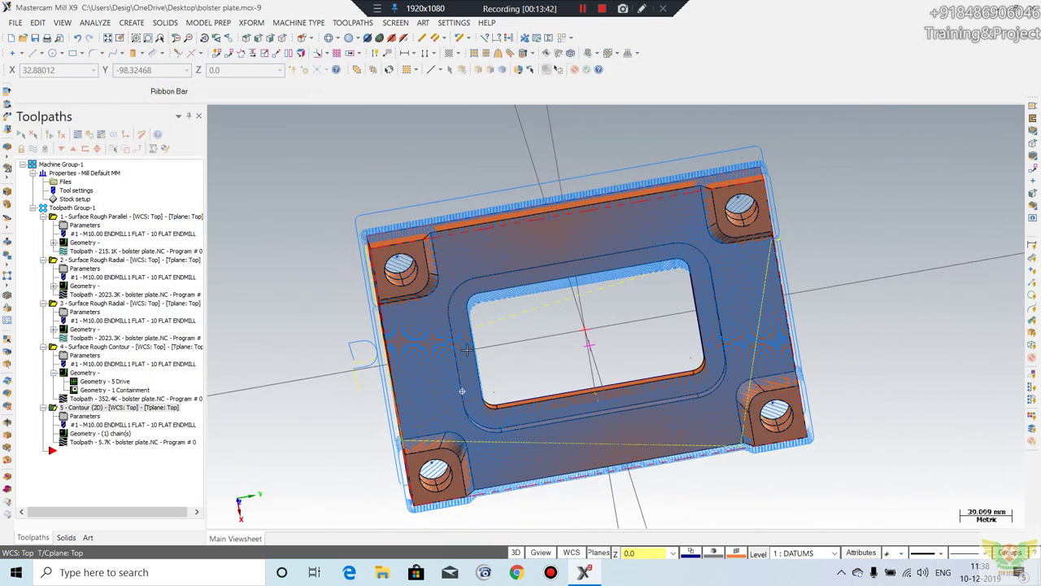
Step: Change the contour depth to 0.0 incremental, then regenerate it and open the backplot
{"action": "mouse_move", "coordinate": [466, 350]}
{"action": "middle_mouse_down"}
{"action": "mouse_move", "coordinate": [490, 295]}
{"action": "mouse_move", "coordinate": [488, 307]}
{"action": "middle_mouse_up"}
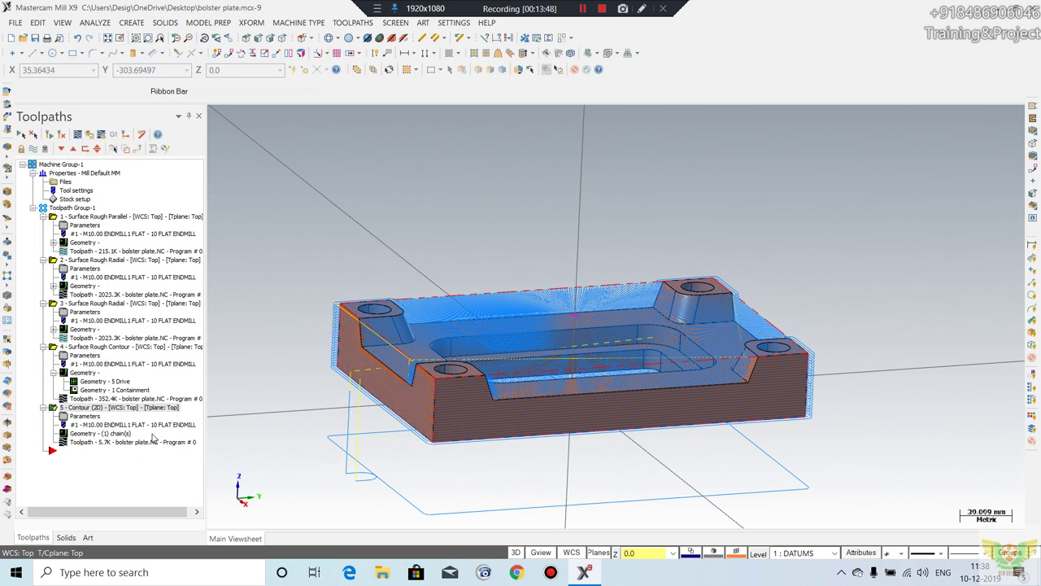
{"action": "left_click", "coordinate": [85, 417]}
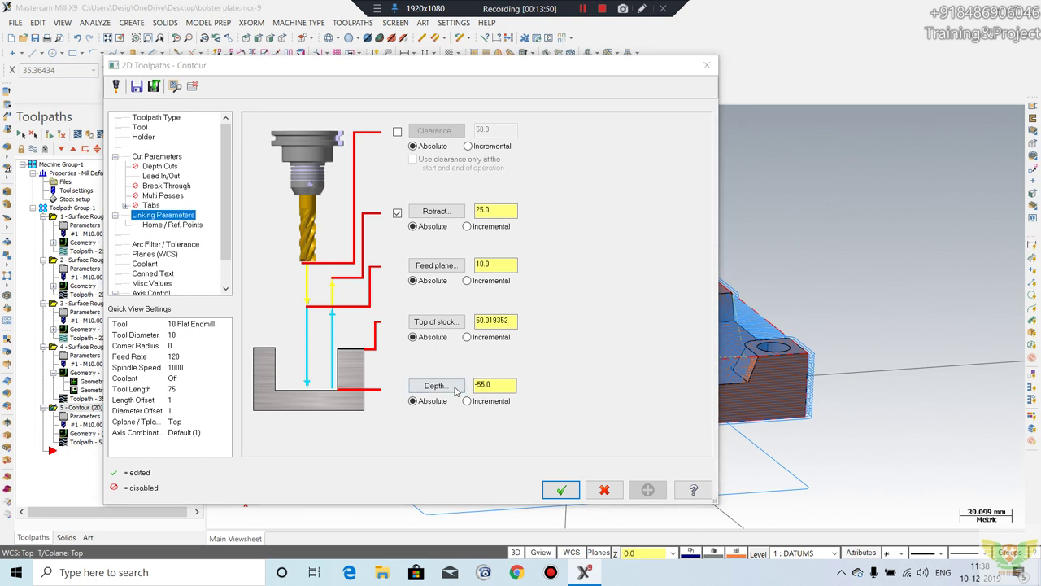
{"action": "left_click", "coordinate": [469, 401]}
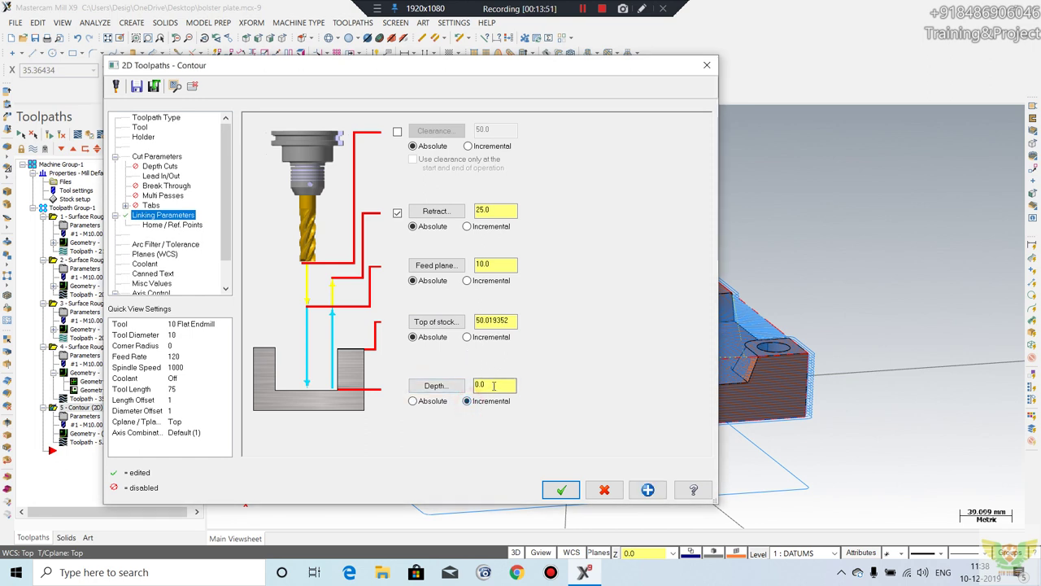
{"action": "left_click", "coordinate": [568, 491]}
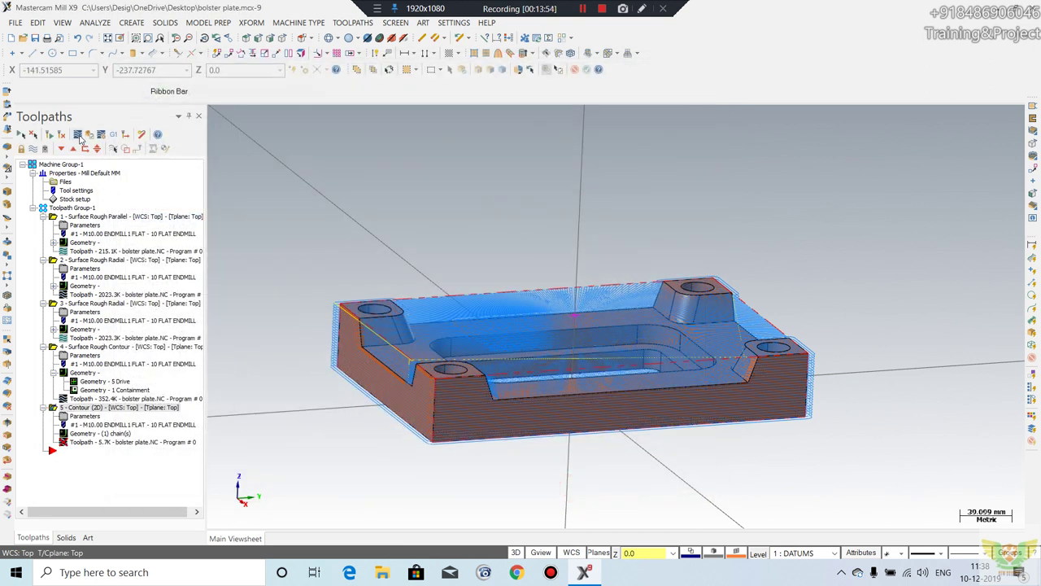
{"action": "left_click", "coordinate": [79, 137]}
{"action": "left_click", "coordinate": [195, 265]}
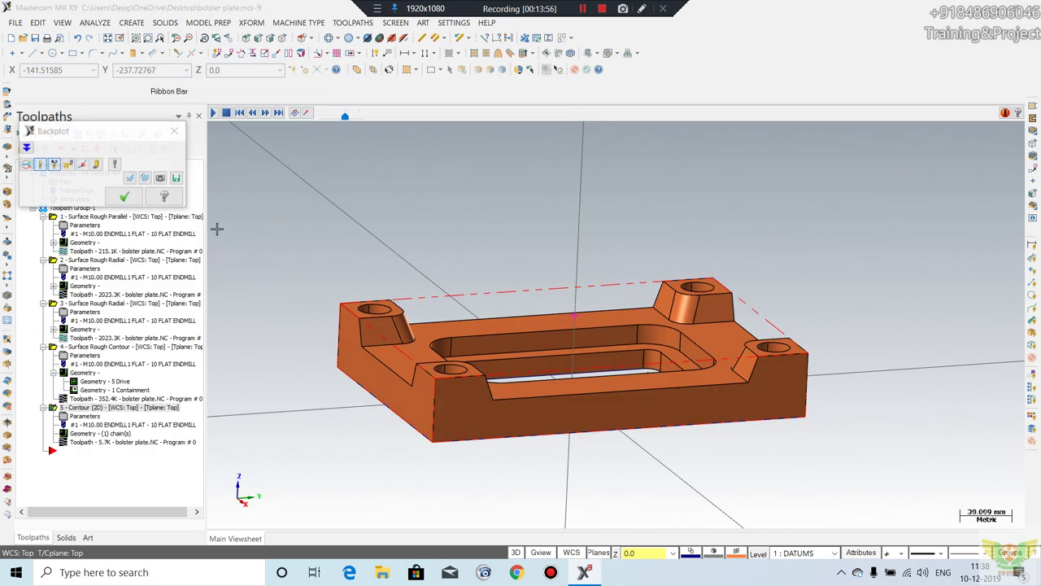
Step: Play the backplot to watch the cutter trace the 2D contour around the plate
{"action": "left_click", "coordinate": [215, 114]}
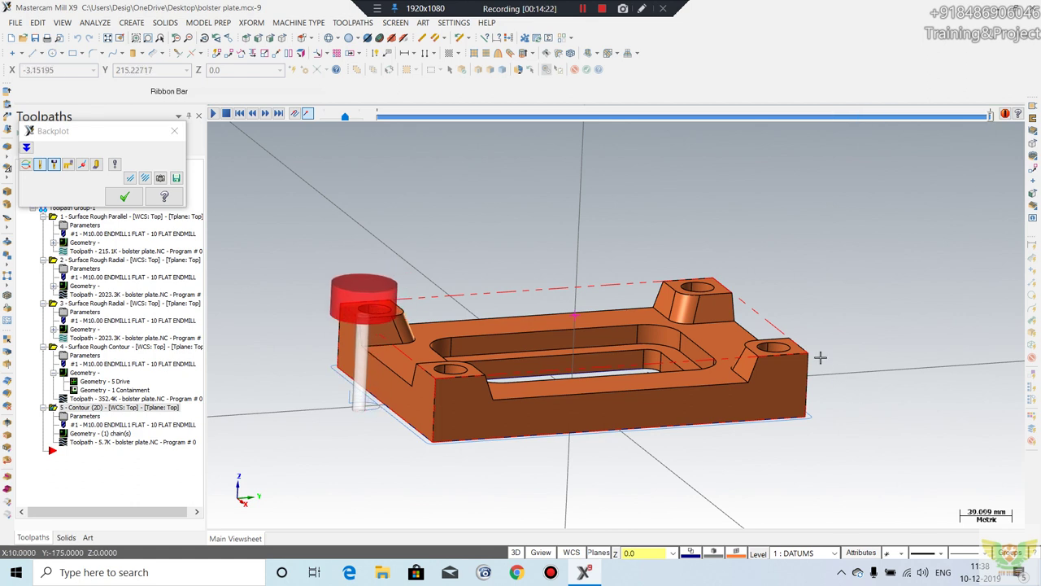
Step: Close the backplot and start a new Surface Rough Pocket toolpath
{"action": "left_click", "coordinate": [111, 200]}
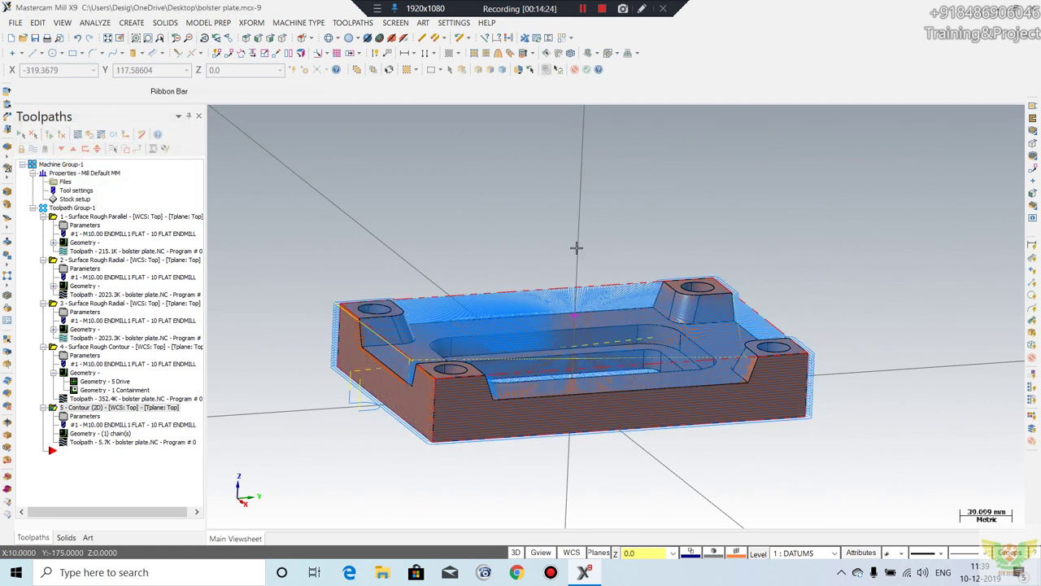
{"action": "left_click", "coordinate": [350, 23]}
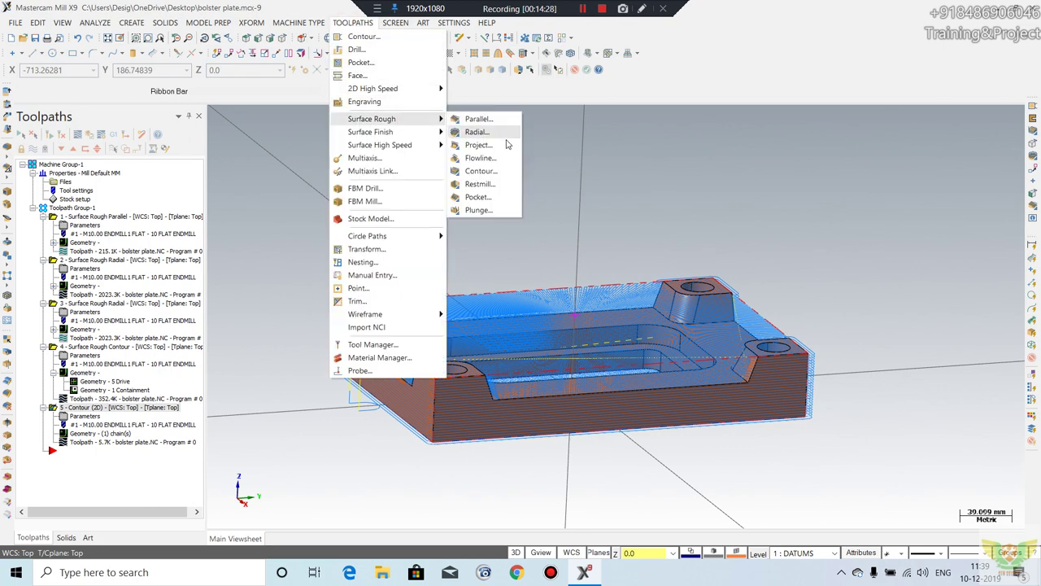
{"action": "mouse_move", "coordinate": [371, 118]}
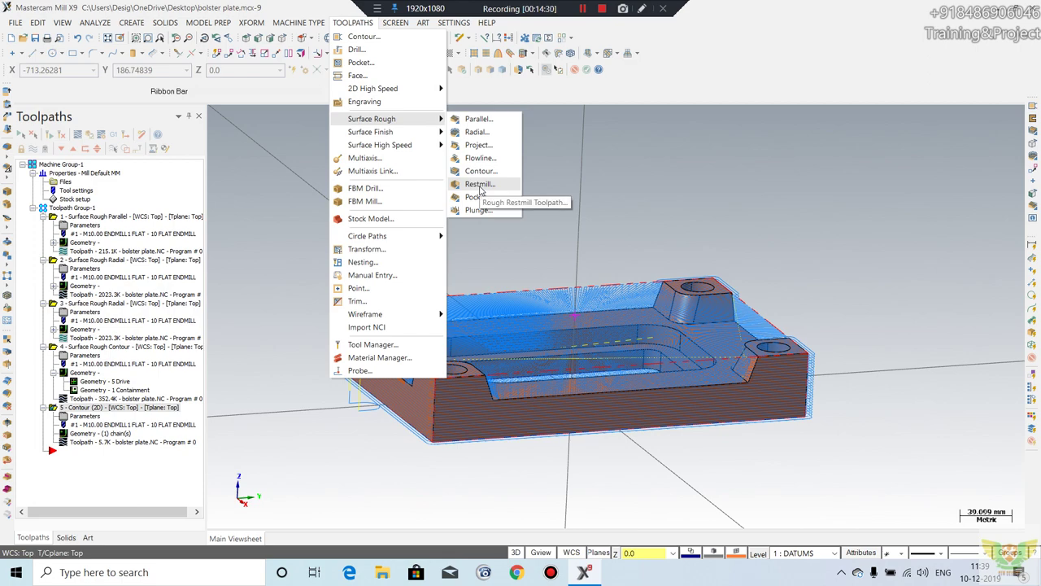
{"action": "left_click", "coordinate": [486, 200]}
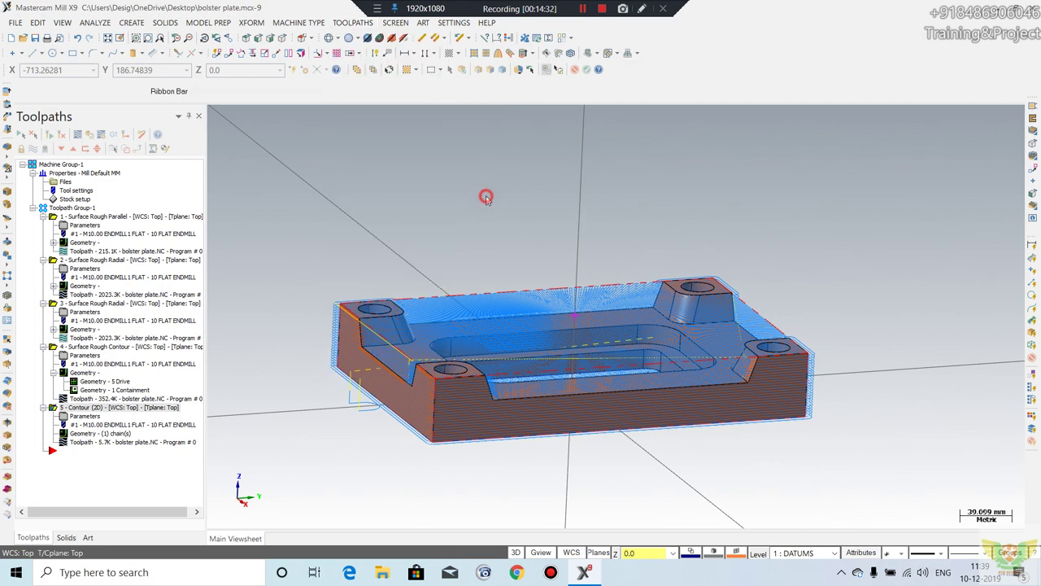
Step: Select the nine pocket wall and fillet surfaces as drive surfaces
{"action": "middle_click_drag", "start_coordinate": [420, 198], "coordinate": [514, 289]}
{"action": "scroll", "coordinate": [514, 289], "scroll_direction": "up", "scroll_amount": 4}
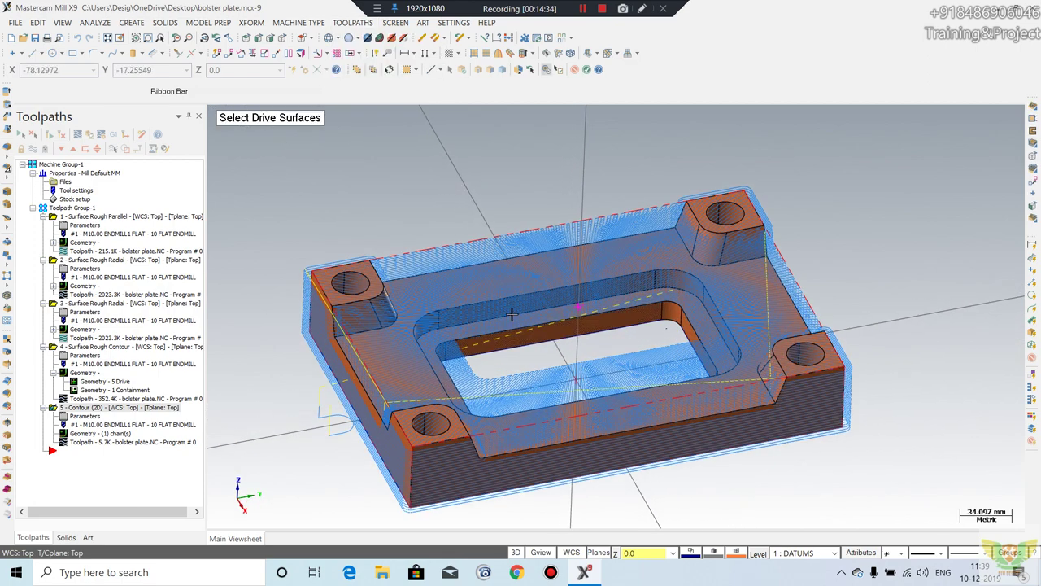
{"action": "left_click", "coordinate": [522, 316]}
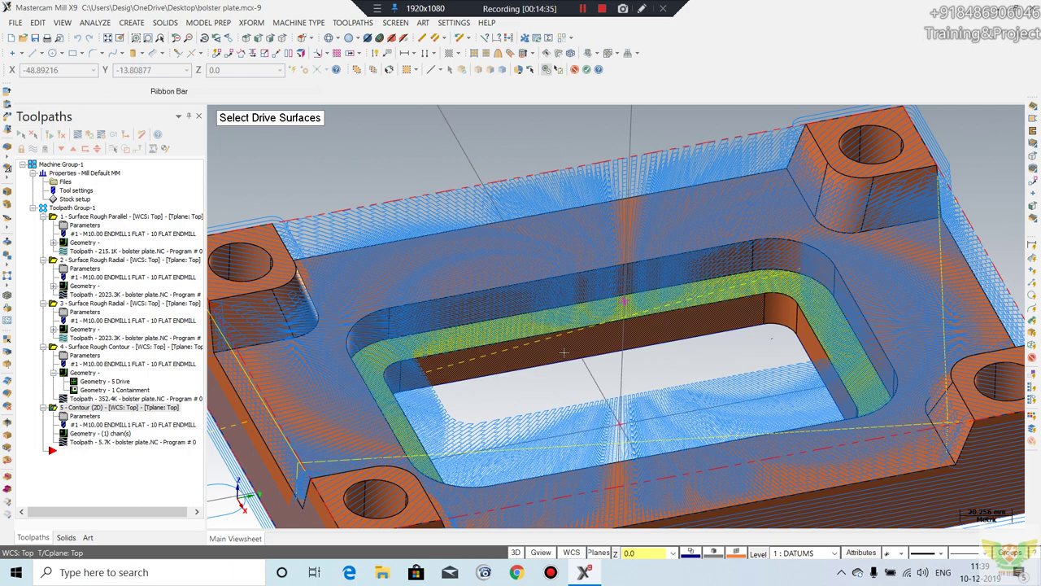
{"action": "left_click", "coordinate": [588, 294]}
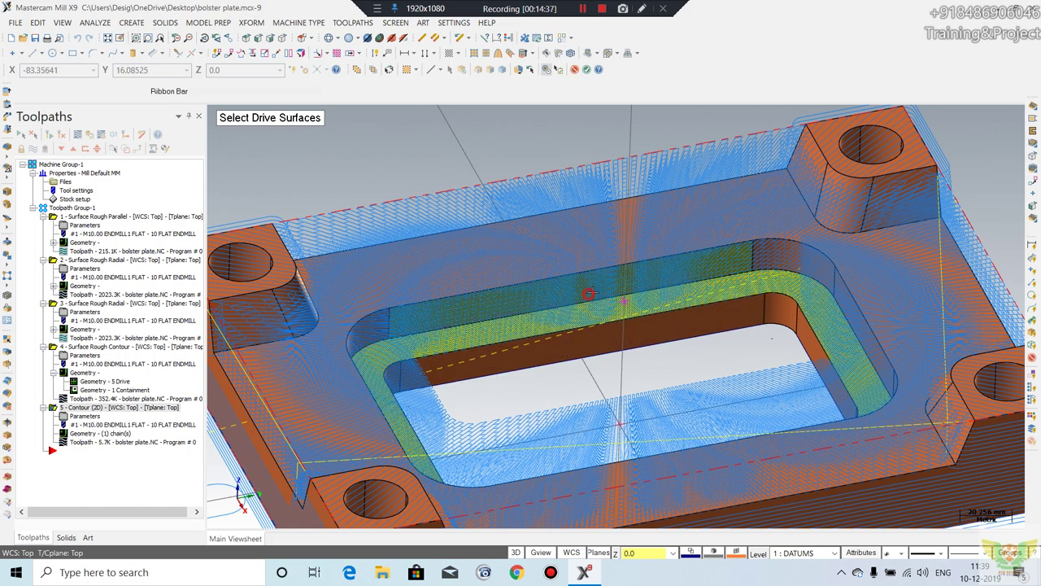
{"action": "left_click", "coordinate": [803, 264]}
{"action": "left_click", "coordinate": [846, 309]}
{"action": "middle_click_drag", "start_coordinate": [846, 309], "coordinate": [795, 296]}
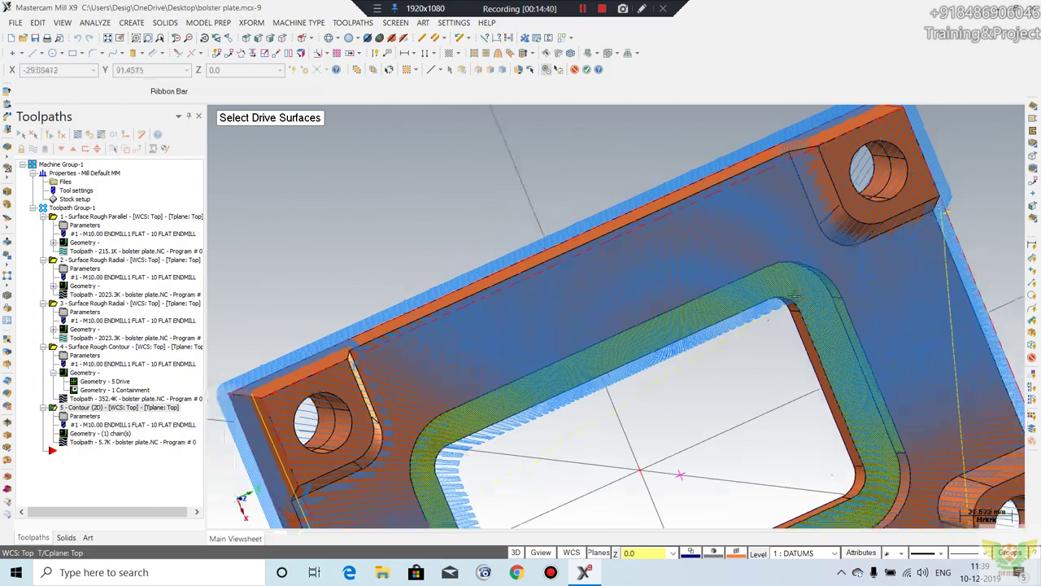
{"action": "scroll", "coordinate": [795, 297], "scroll_direction": "down", "scroll_amount": 2}
{"action": "scroll", "coordinate": [681, 374], "scroll_direction": "down", "scroll_amount": 2}
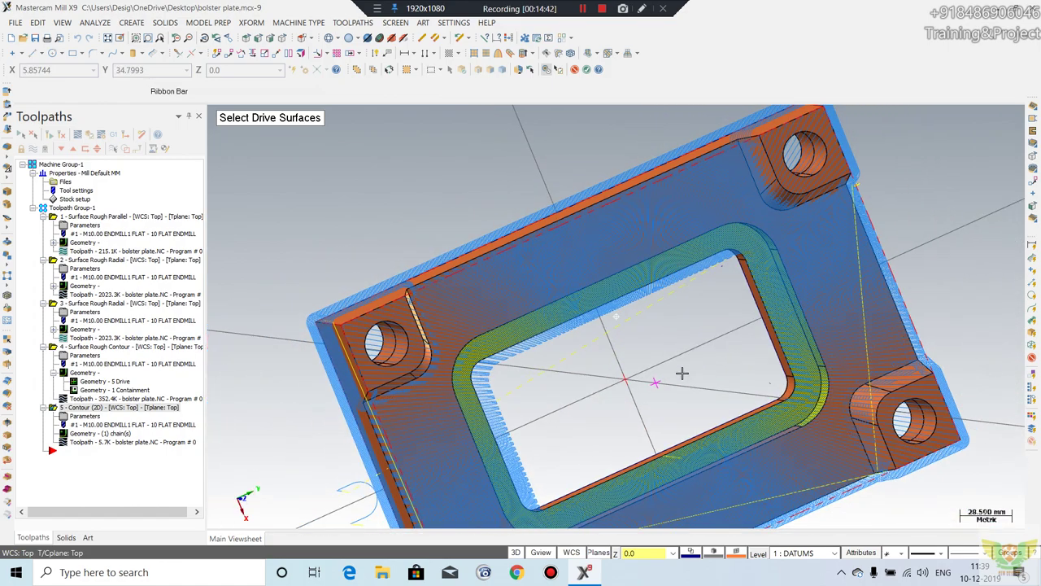
{"action": "scroll", "coordinate": [682, 374], "scroll_direction": "up", "scroll_amount": 3}
{"action": "middle_click_drag", "start_coordinate": [682, 374], "coordinate": [465, 514]}
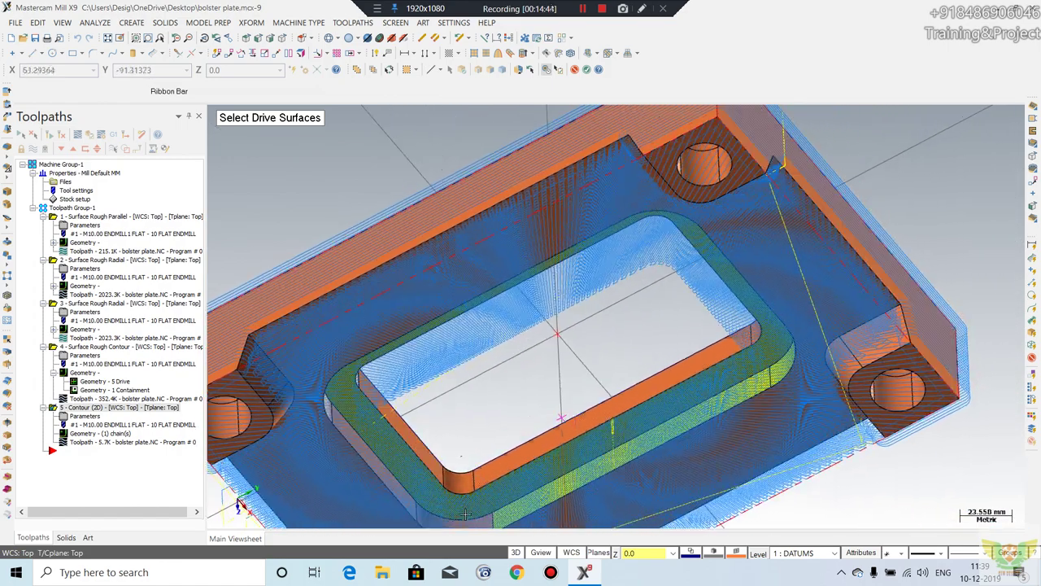
{"action": "scroll", "coordinate": [465, 514], "scroll_direction": "up", "scroll_amount": 1}
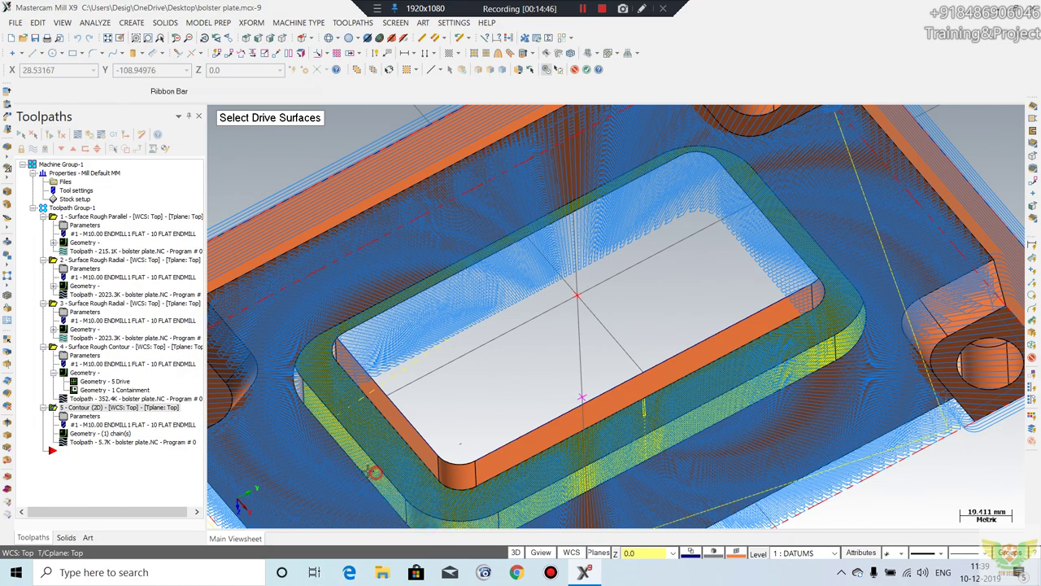
{"action": "mouse_move", "coordinate": [431, 518]}
{"action": "middle_mouse_down"}
{"action": "mouse_move", "coordinate": [357, 271]}
{"action": "mouse_move", "coordinate": [362, 335]}
{"action": "middle_mouse_up"}
{"action": "scroll", "coordinate": [362, 335], "scroll_direction": "up", "scroll_amount": 1}
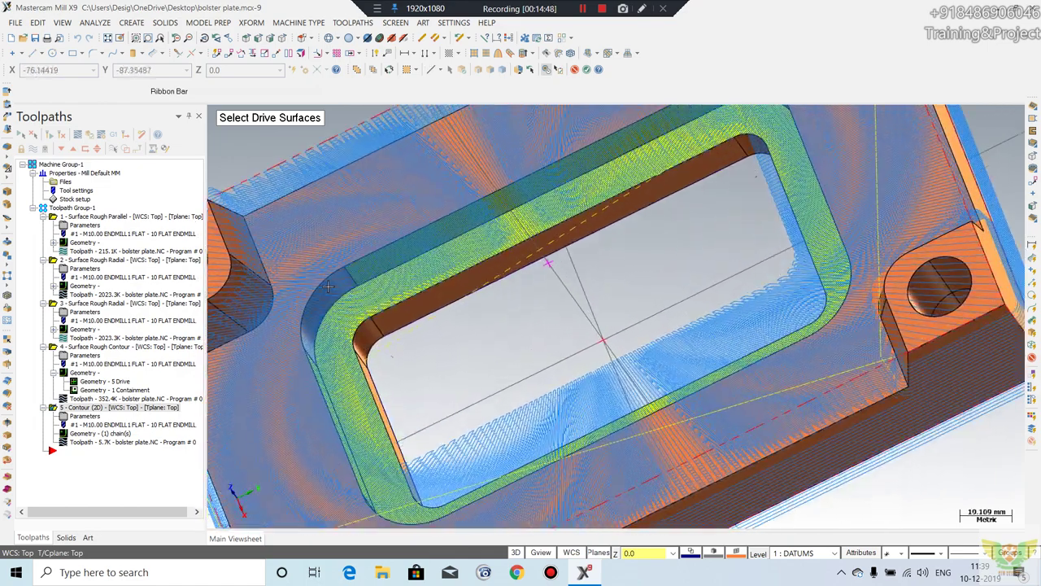
{"action": "key", "text": "Return"}
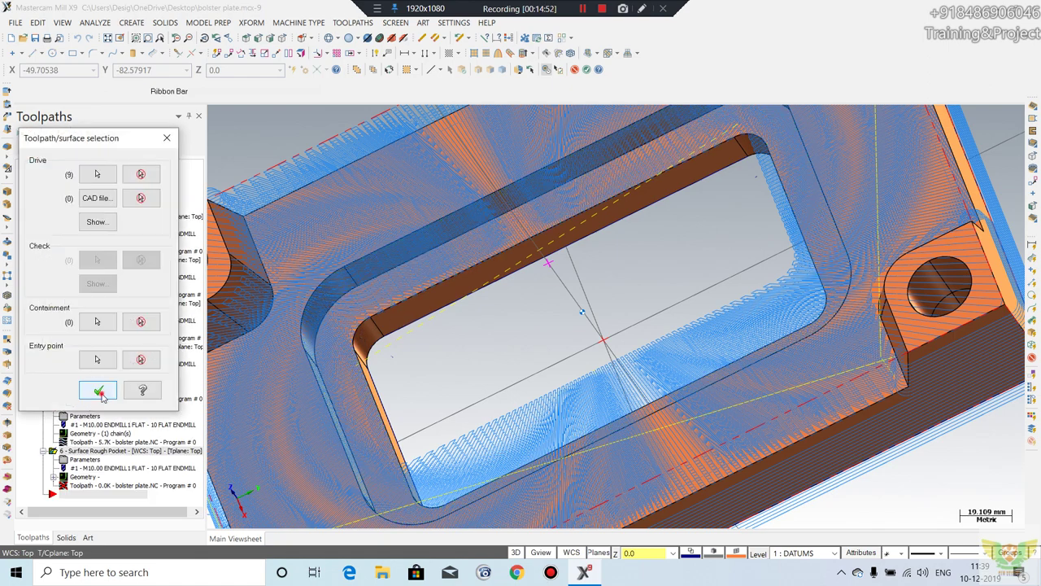
Step: Accept the nine surfaces and generate the pocket roughing with High Speed cutting at 75% stepover
{"action": "left_click", "coordinate": [98, 392]}
{"action": "left_click", "coordinate": [136, 162]}
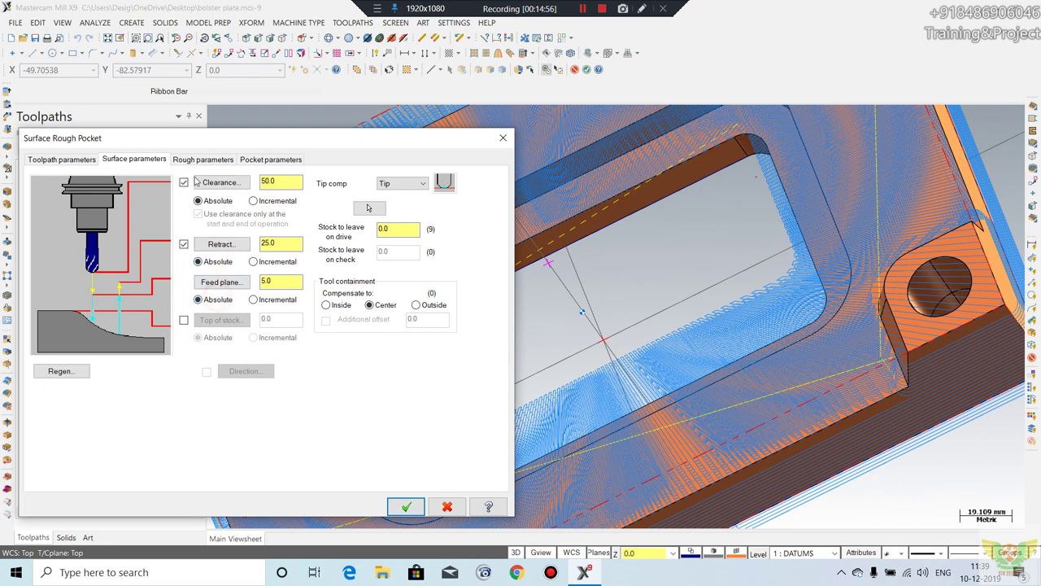
{"action": "left_click", "coordinate": [201, 161]}
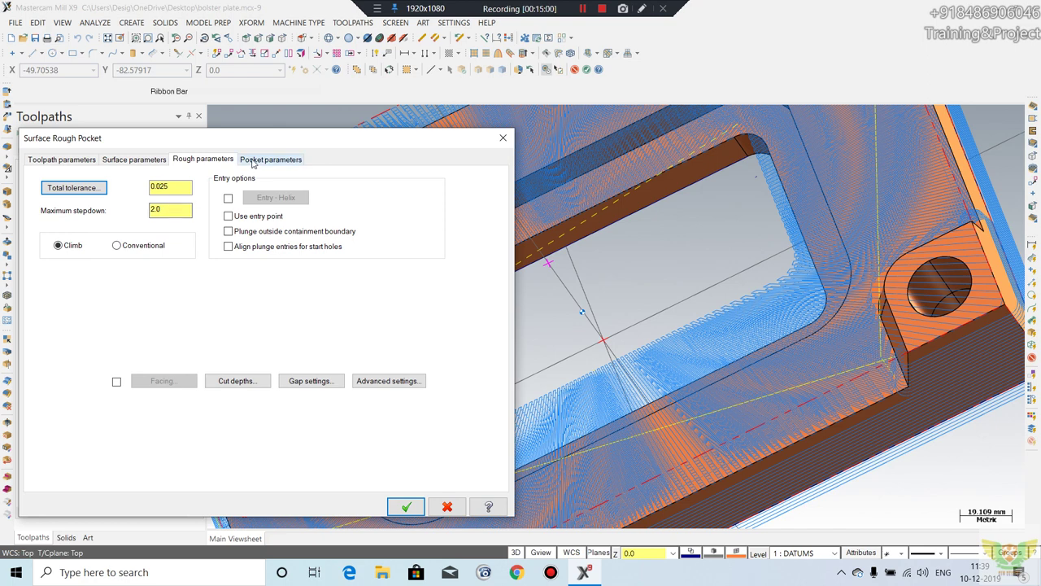
{"action": "left_click", "coordinate": [231, 380]}
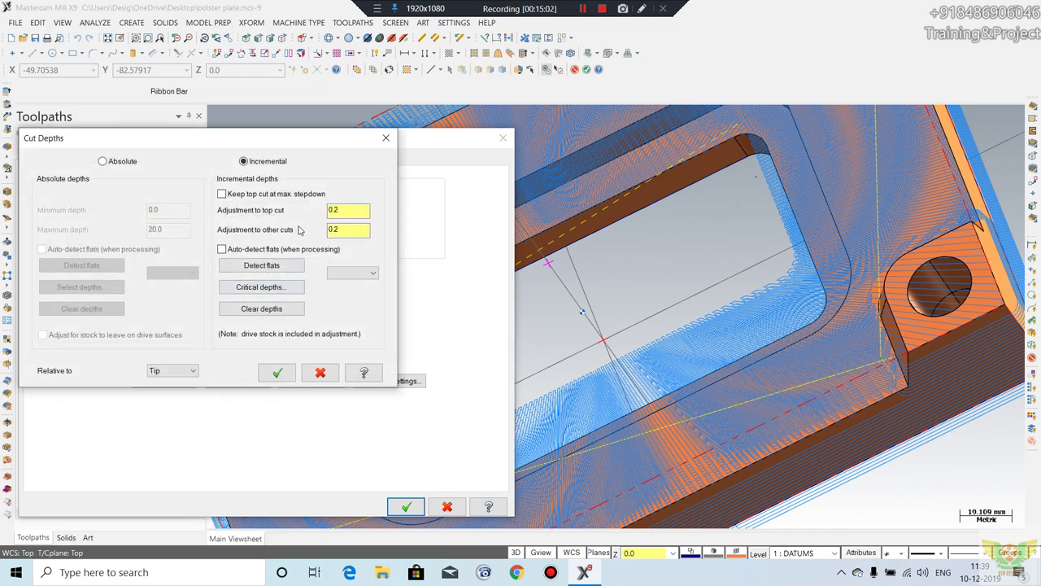
{"action": "left_click", "coordinate": [379, 143]}
{"action": "left_click", "coordinate": [271, 158]}
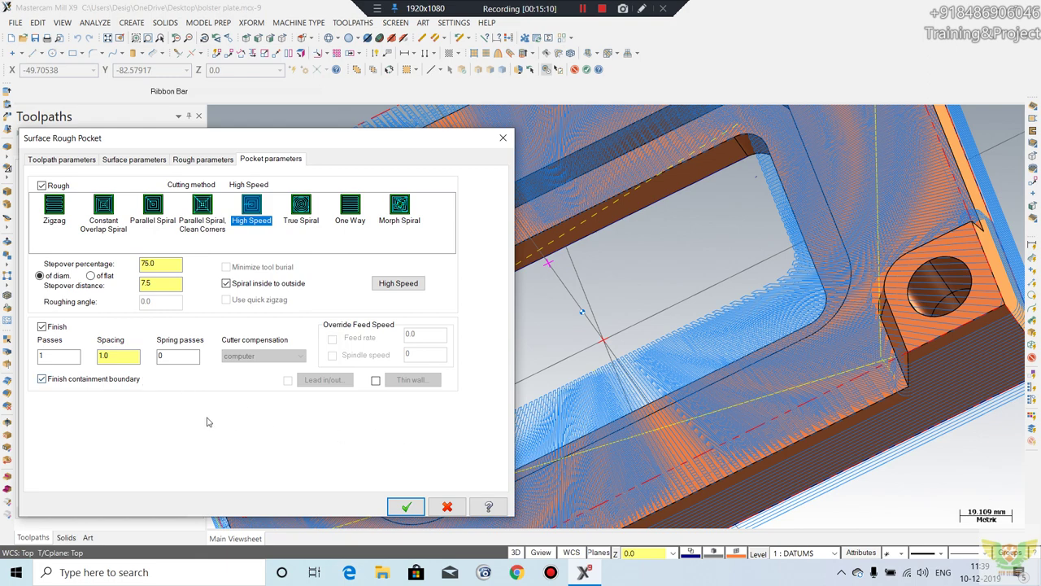
{"action": "left_click", "coordinate": [406, 506]}
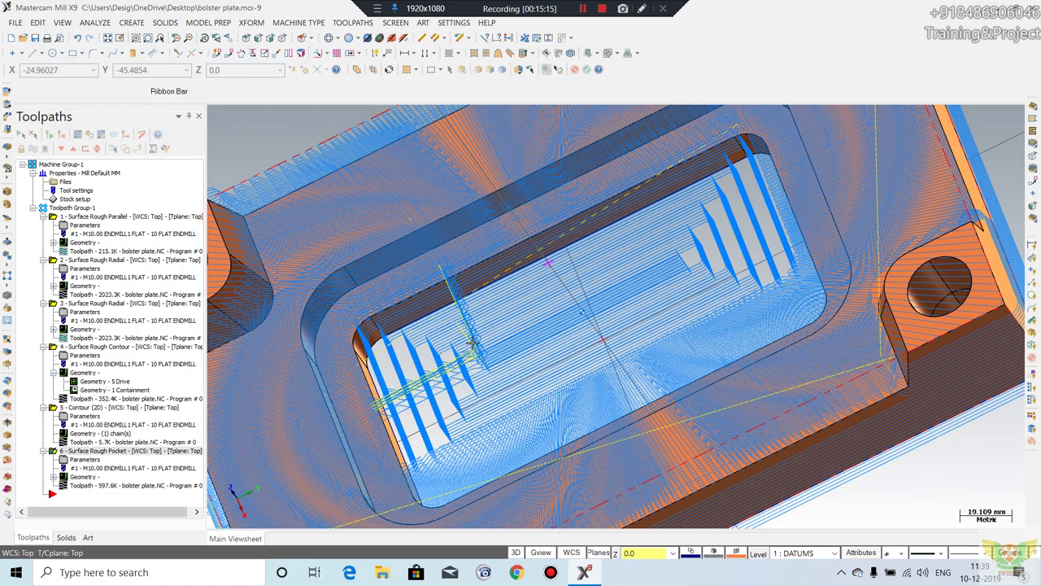
Step: In isometric view, play the surface rough pocket toolpath backplot over the bolster plate's central pocket
{"action": "key", "text": "alt+7"}
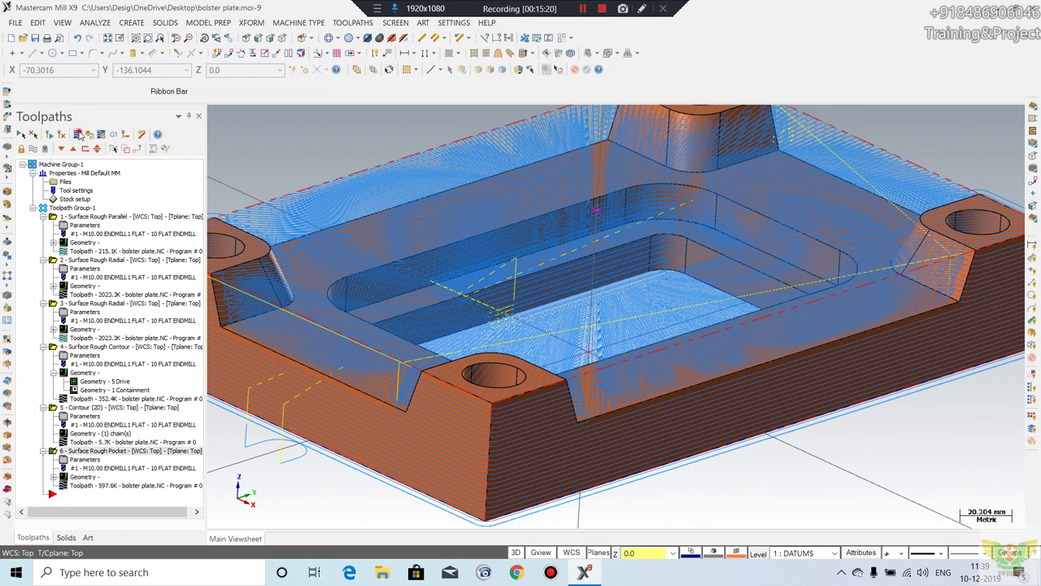
{"action": "left_click", "coordinate": [79, 134]}
{"action": "left_click", "coordinate": [212, 113]}
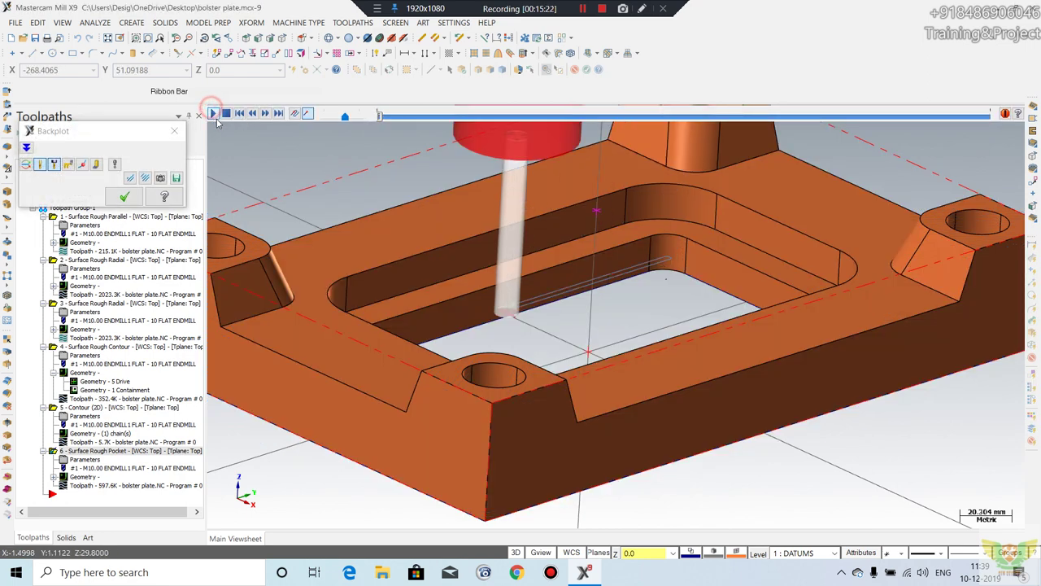
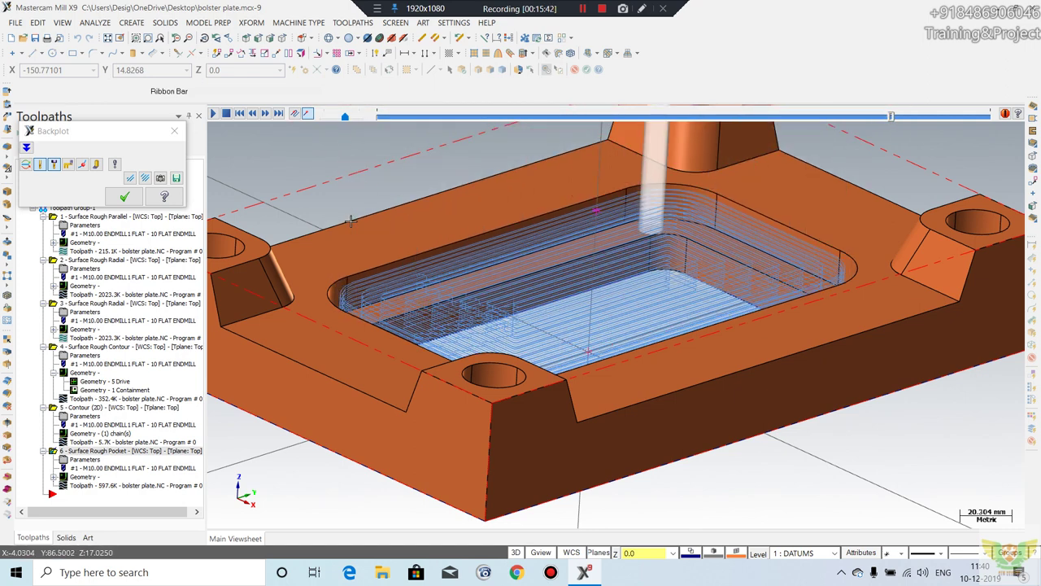
Step: Jump the pocket backplot toward its end, pause it, and orbit and zoom to inspect the pocket
{"action": "left_click_drag", "start_coordinate": [345, 118], "coordinate": [358, 116]}
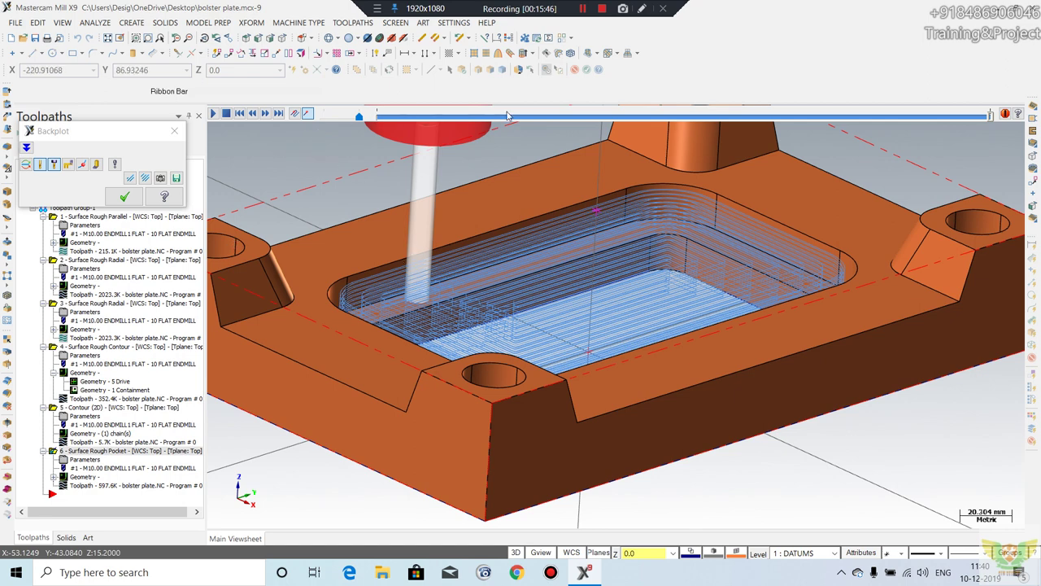
{"action": "left_click", "coordinate": [582, 8]}
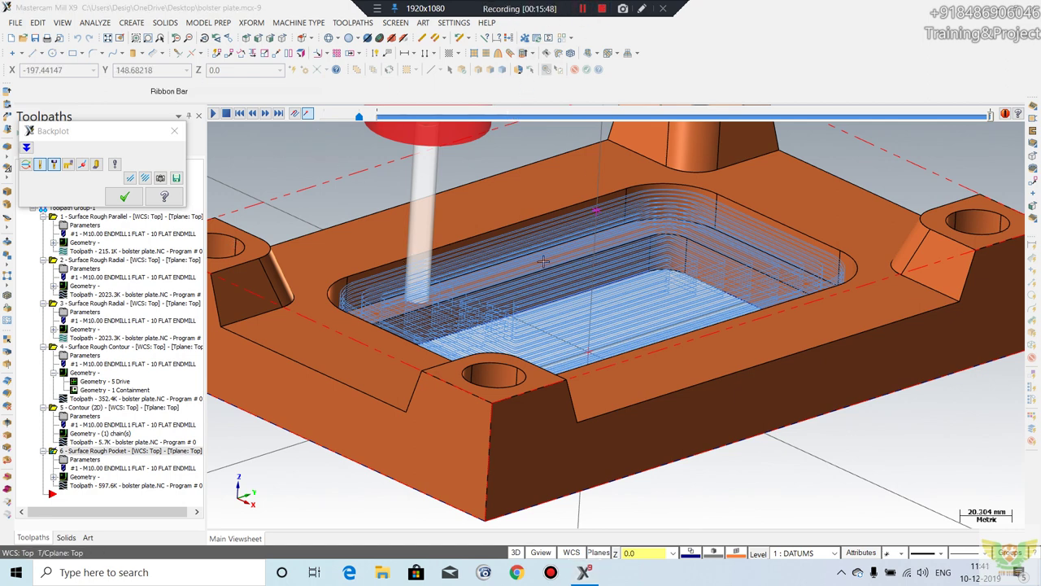
{"action": "scroll", "coordinate": [512, 386], "scroll_direction": "down", "scroll_amount": 3}
{"action": "middle_click_drag", "start_coordinate": [513, 386], "coordinate": [569, 309]}
{"action": "scroll", "coordinate": [590, 244], "scroll_direction": "up", "scroll_amount": 3}
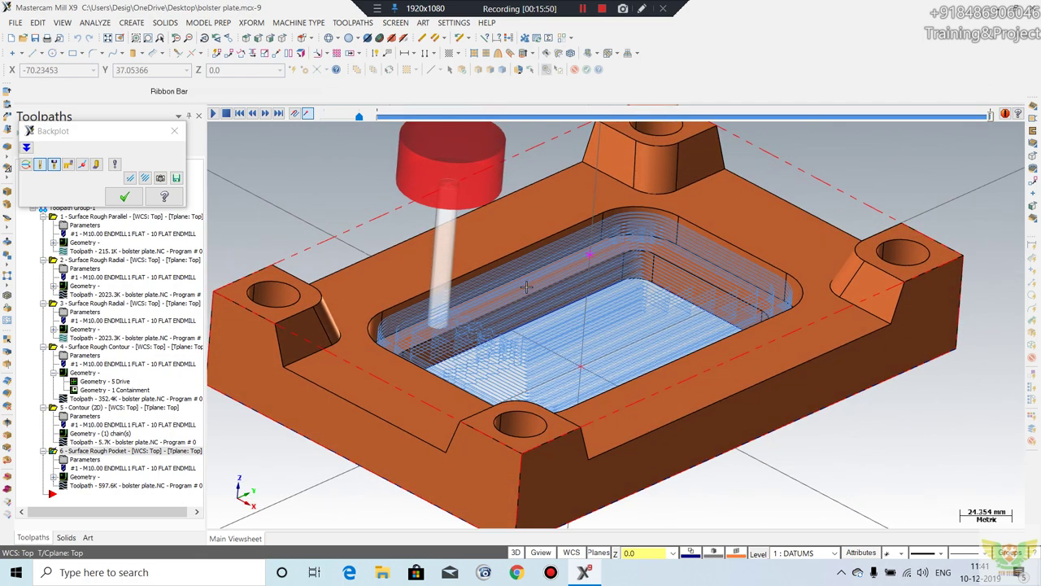
{"action": "scroll", "coordinate": [591, 244], "scroll_direction": "up", "scroll_amount": 2}
{"action": "scroll", "coordinate": [590, 244], "scroll_direction": "up", "scroll_amount": 2}
{"action": "scroll", "coordinate": [675, 259], "scroll_direction": "down", "scroll_amount": 1}
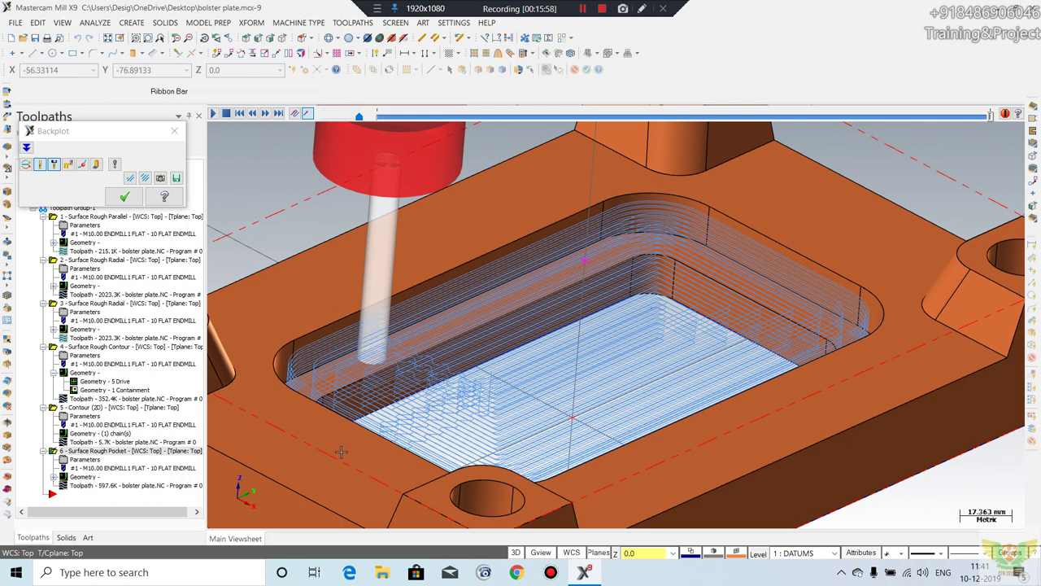
{"action": "scroll", "coordinate": [665, 277], "scroll_direction": "down", "scroll_amount": 1}
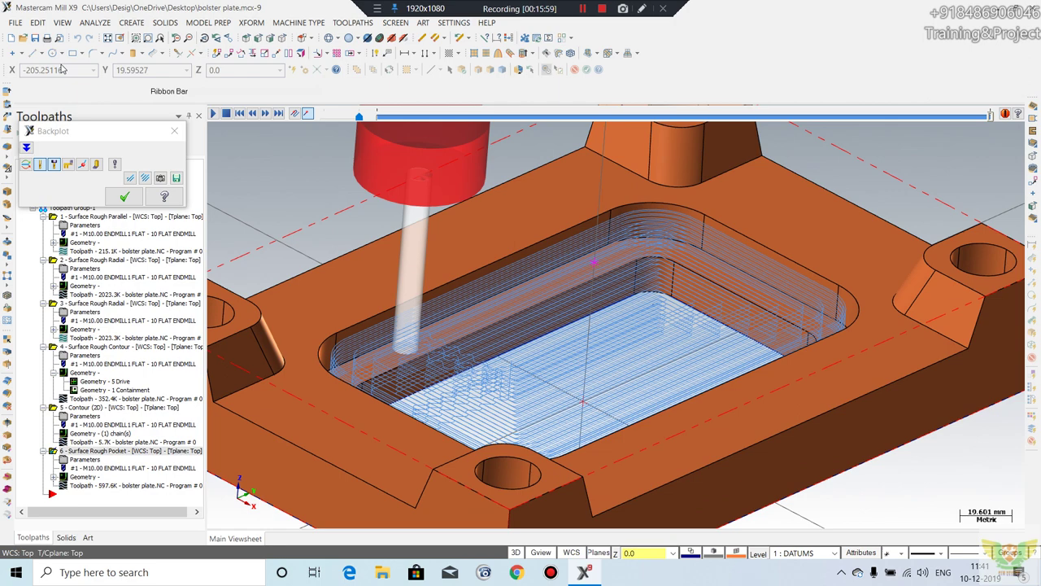
Step: Look at the pocket from another angle, then close the Surface Rough Pocket backplot
{"action": "left_click", "coordinate": [132, 25]}
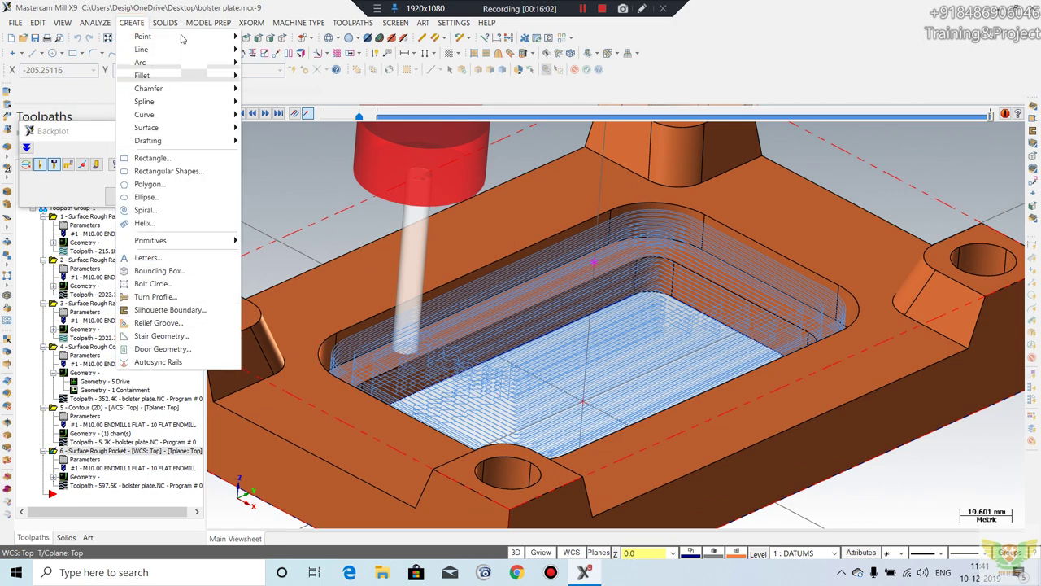
{"action": "left_click", "coordinate": [530, 144]}
{"action": "scroll", "coordinate": [513, 222], "scroll_direction": "down", "scroll_amount": 4}
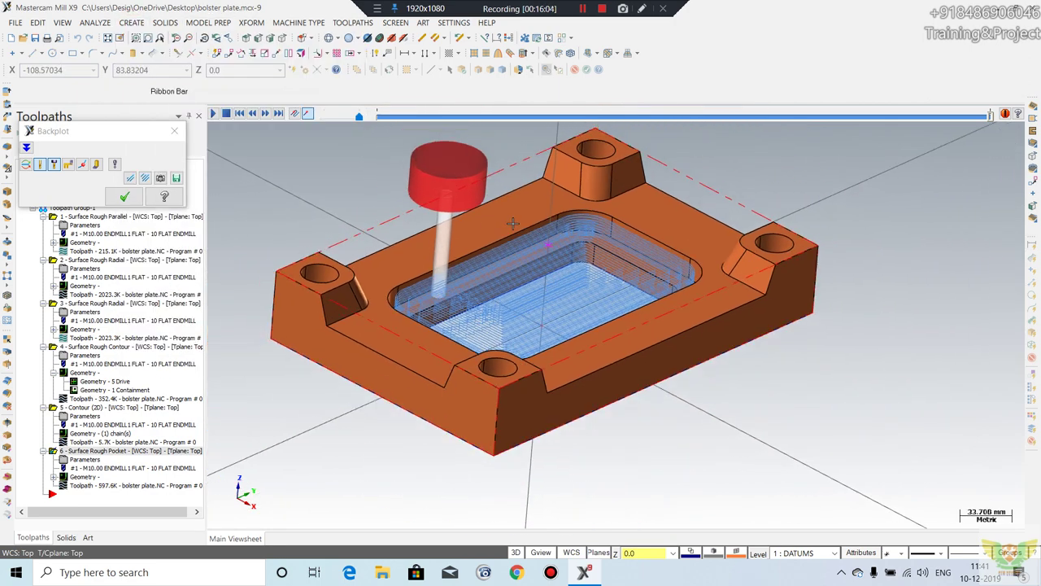
{"action": "middle_click_drag", "start_coordinate": [512, 222], "coordinate": [626, 299]}
{"action": "scroll", "coordinate": [625, 298], "scroll_direction": "up", "scroll_amount": 2}
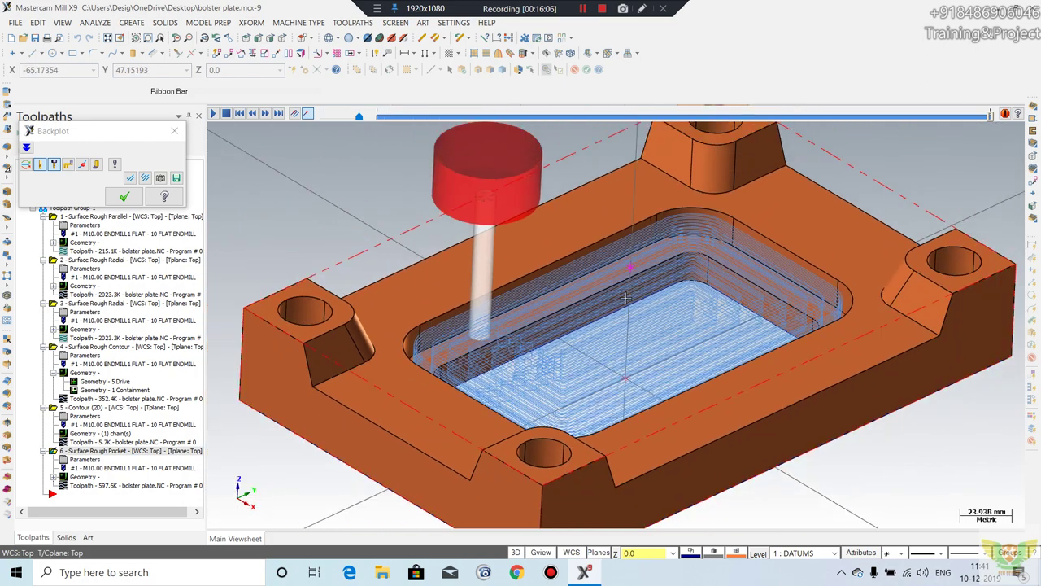
{"action": "scroll", "coordinate": [626, 299], "scroll_direction": "down", "scroll_amount": 2}
{"action": "scroll", "coordinate": [706, 308], "scroll_direction": "up", "scroll_amount": 1}
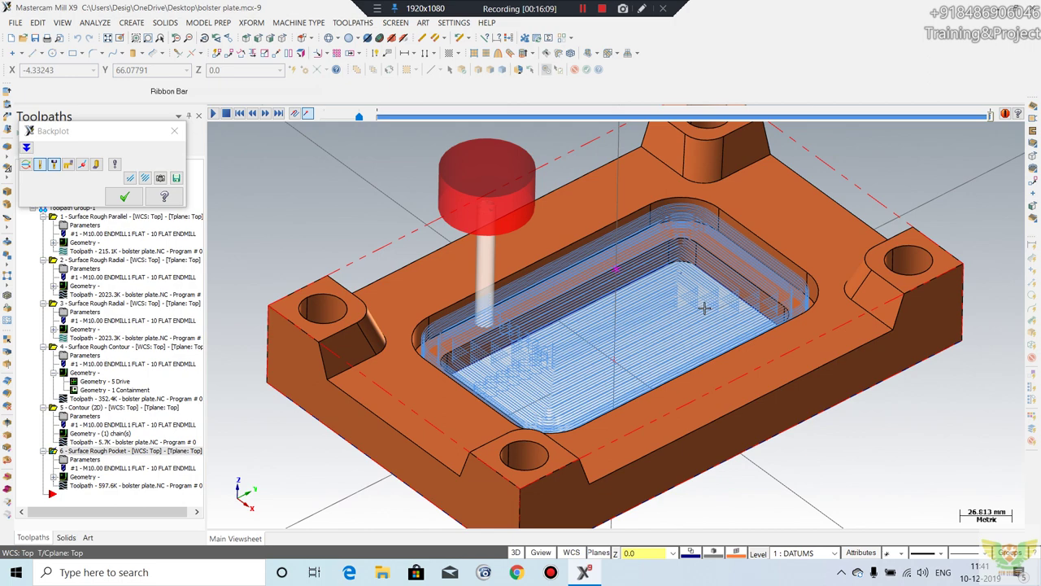
{"action": "left_click", "coordinate": [123, 196]}
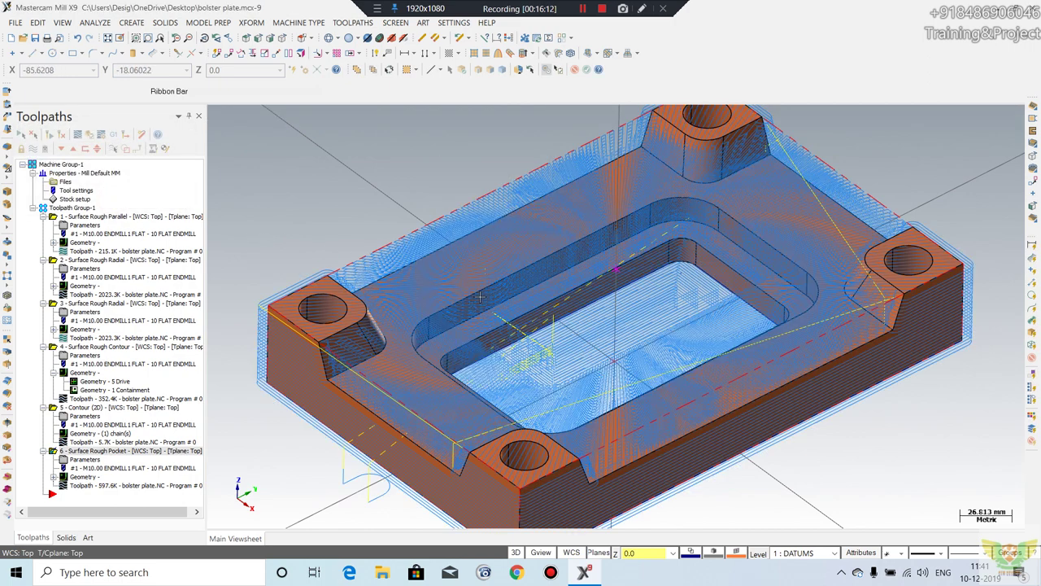
Step: Zoom in and out over the six-toolpath plate, then show the Surface Rough toolpath submenu
{"action": "scroll", "coordinate": [500, 284], "scroll_direction": "down", "scroll_amount": 2}
{"action": "scroll", "coordinate": [502, 280], "scroll_direction": "up", "scroll_amount": 2}
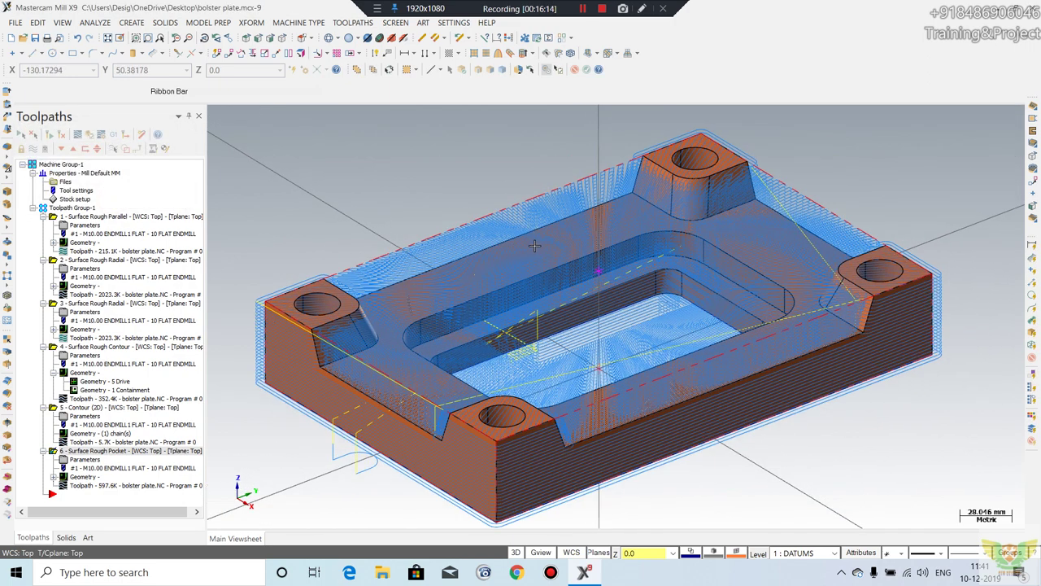
{"action": "scroll", "coordinate": [553, 248], "scroll_direction": "up", "scroll_amount": 1}
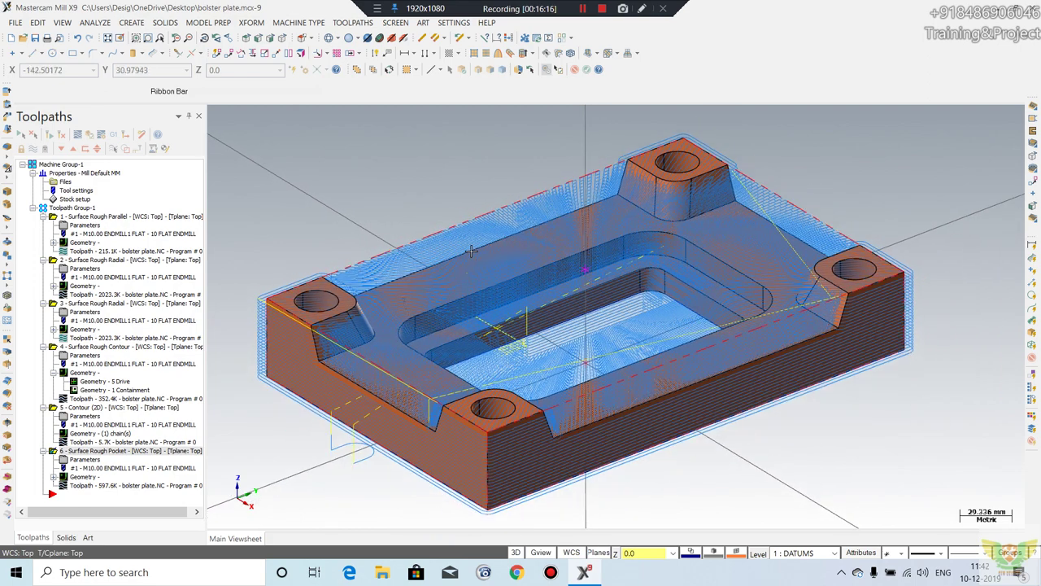
{"action": "scroll", "coordinate": [574, 250], "scroll_direction": "down", "scroll_amount": 1}
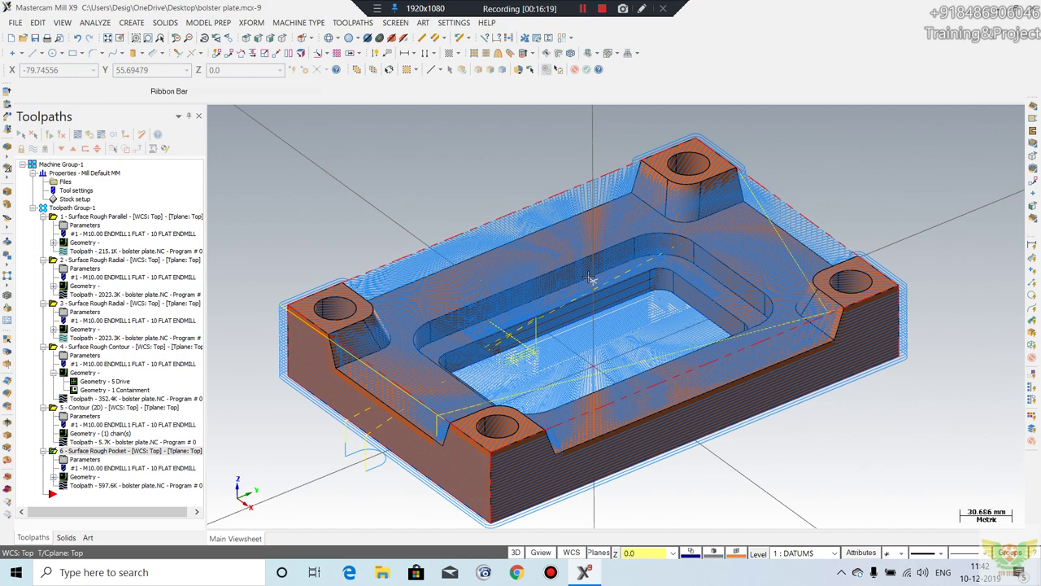
{"action": "scroll", "coordinate": [637, 327], "scroll_direction": "up", "scroll_amount": 1}
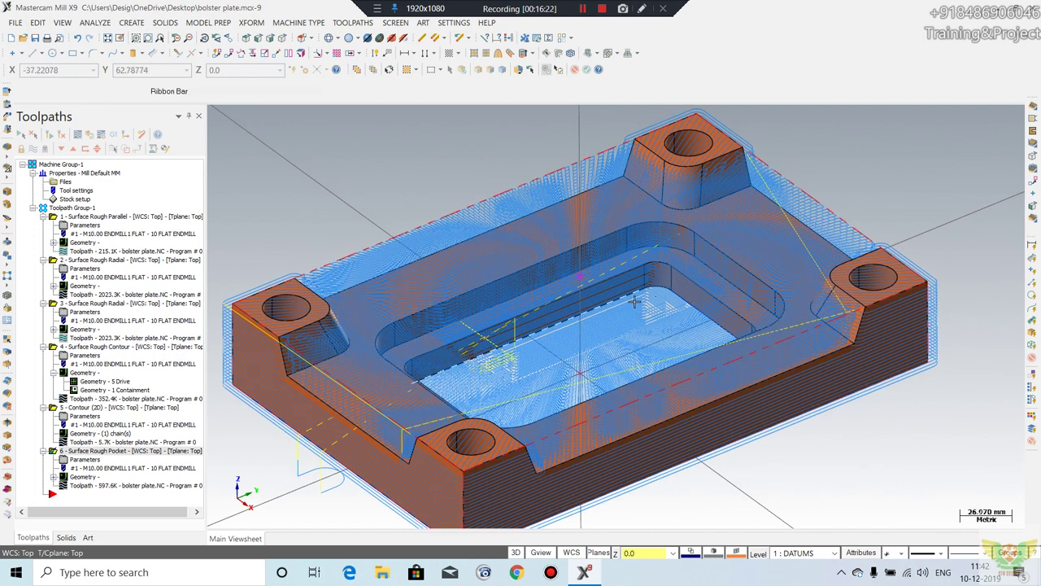
{"action": "scroll", "coordinate": [416, 182], "scroll_direction": "down", "scroll_amount": 1}
{"action": "left_click", "coordinate": [353, 22]}
{"action": "mouse_move", "coordinate": [372, 118]}
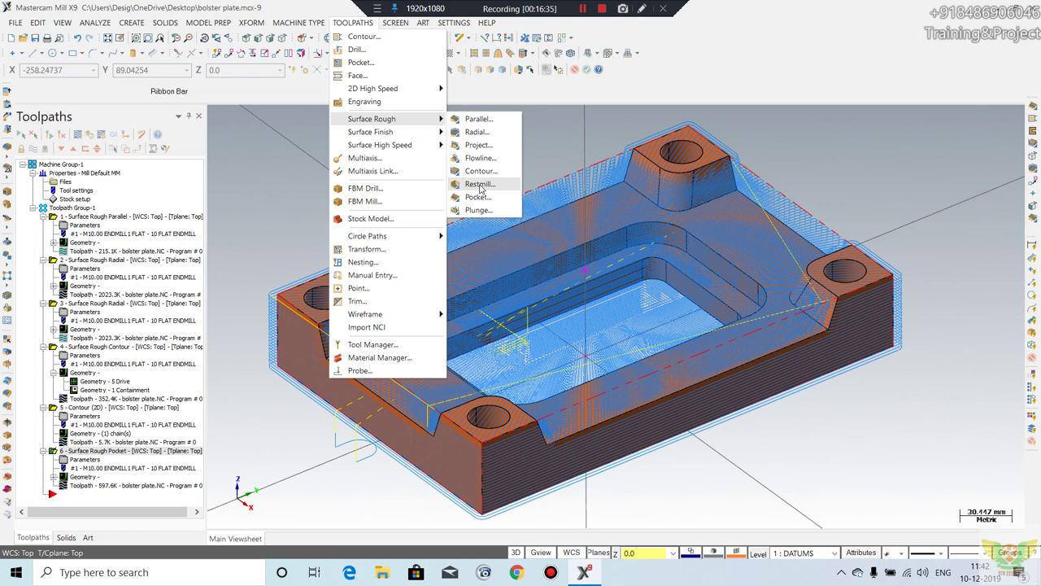
Step: Start a Surface Restmill with the pocket's inner wall as drive surface, then discard it
{"action": "left_click", "coordinate": [480, 185]}
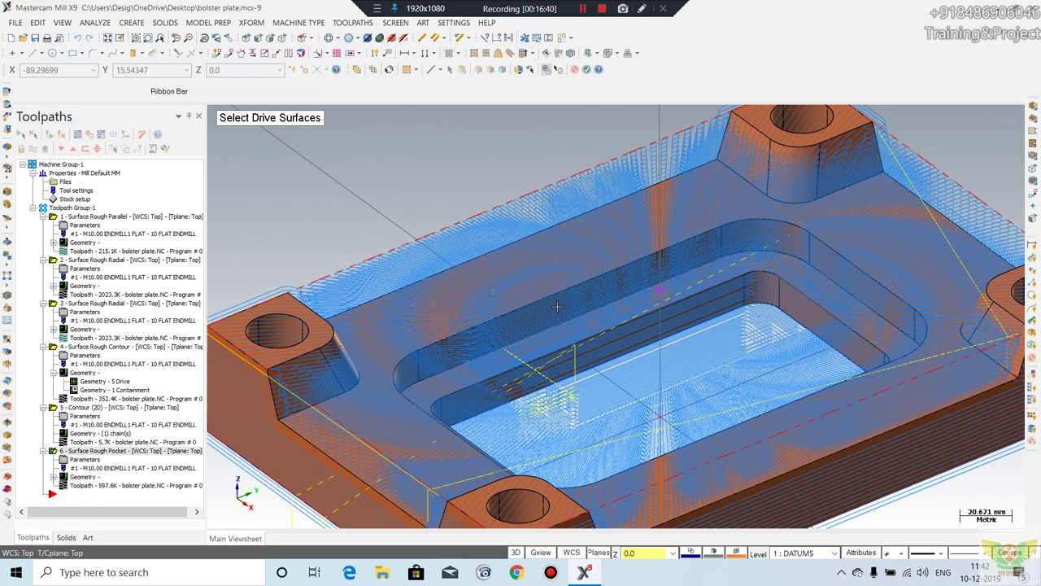
{"action": "scroll", "coordinate": [553, 306], "scroll_direction": "up", "scroll_amount": 1}
{"action": "left_click", "coordinate": [786, 270]}
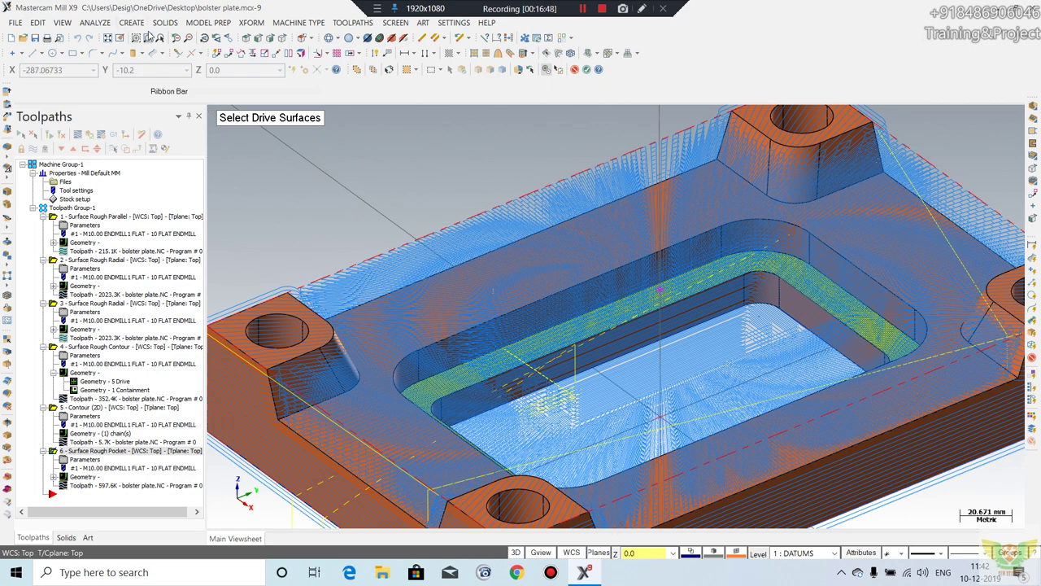
{"action": "key", "text": "Escape"}
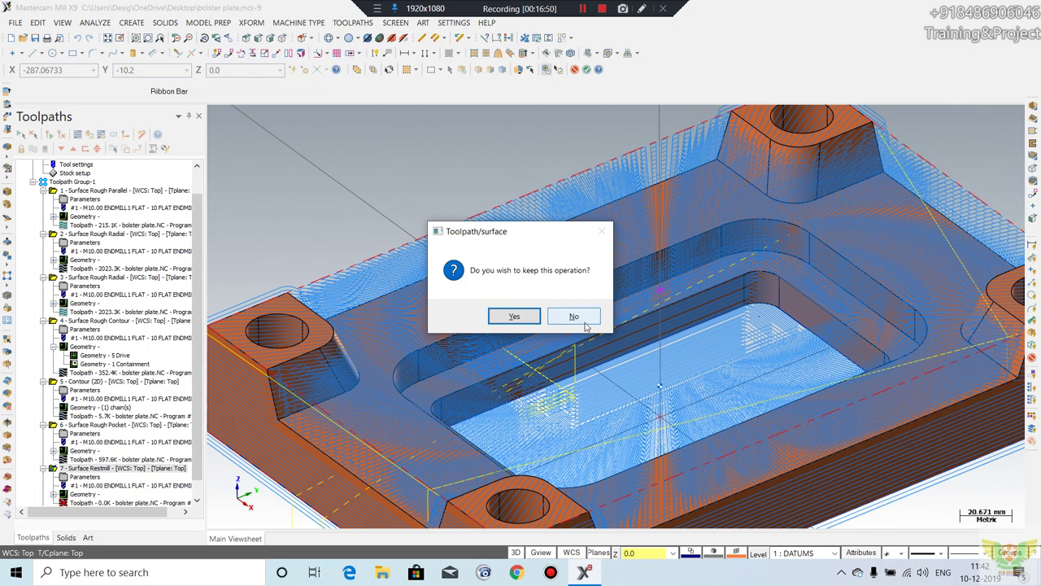
{"action": "left_click", "coordinate": [584, 324]}
{"action": "left_click", "coordinate": [131, 22]}
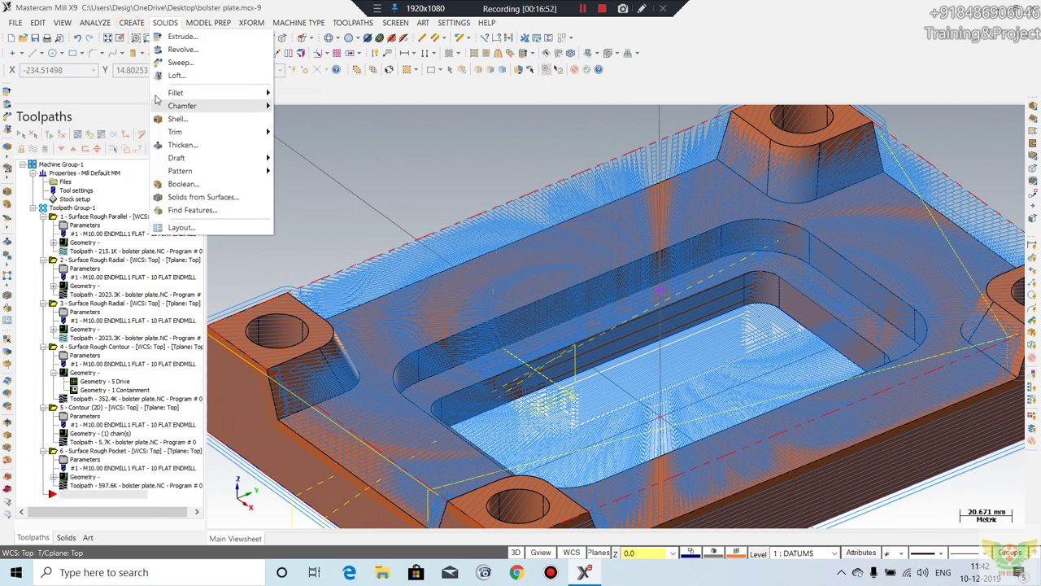
Step: Generate a silhouette boundary from the pocket's inner wall face at 0.02 tolerance with arc fit
{"action": "left_click", "coordinate": [177, 307]}
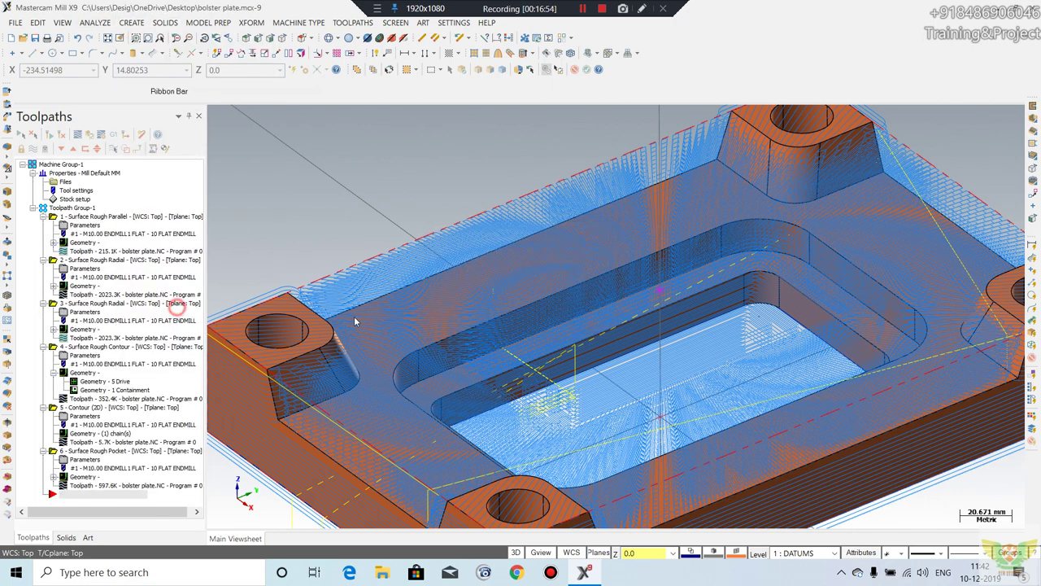
{"action": "left_click", "coordinate": [644, 291]}
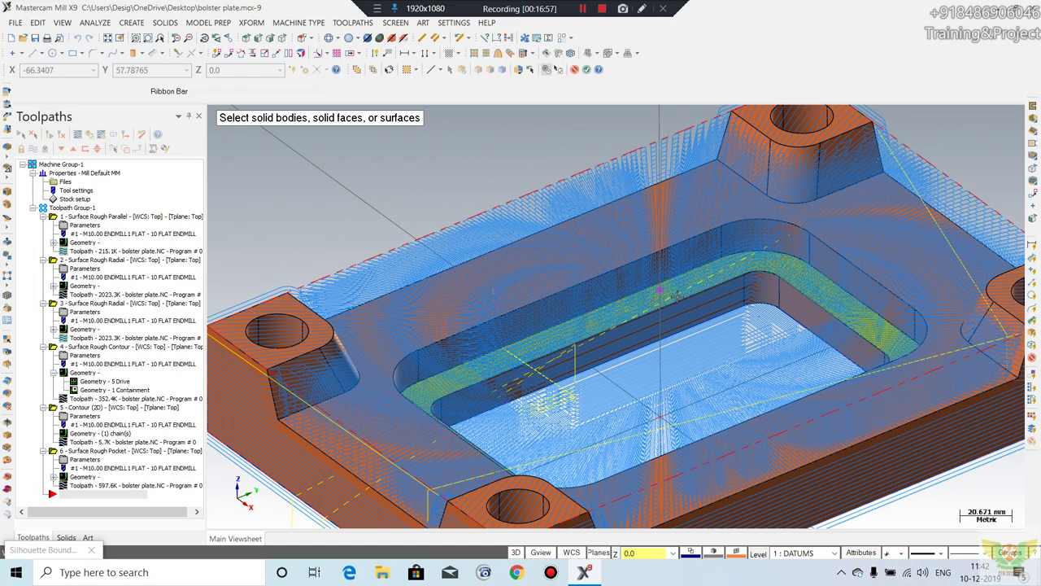
{"action": "key", "text": "Return"}
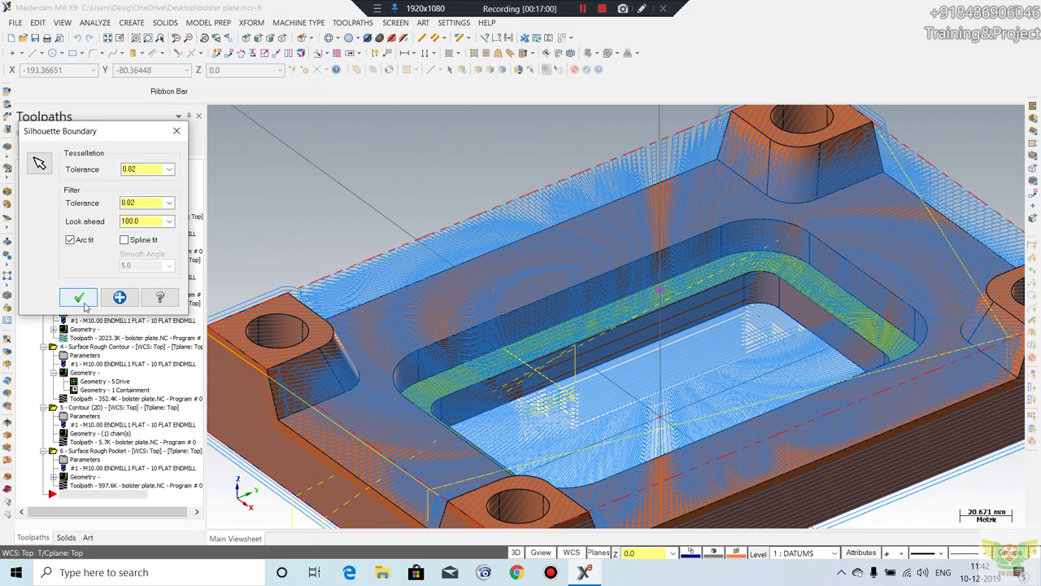
{"action": "left_click", "coordinate": [78, 298]}
{"action": "mouse_move", "coordinate": [592, 313]}
{"action": "middle_mouse_down"}
{"action": "mouse_move", "coordinate": [596, 282]}
{"action": "mouse_move", "coordinate": [577, 218]}
{"action": "mouse_move", "coordinate": [521, 293]}
{"action": "middle_mouse_up"}
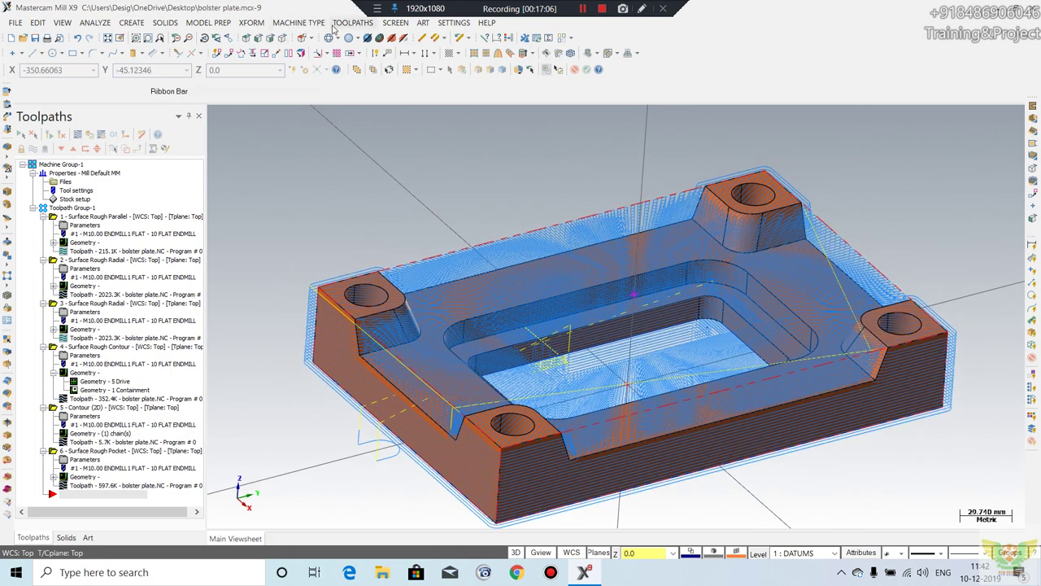
Step: Start a new Surface Restmill with the pocket wall as its drive surface
{"action": "left_click", "coordinate": [336, 24]}
{"action": "mouse_move", "coordinate": [372, 119]}
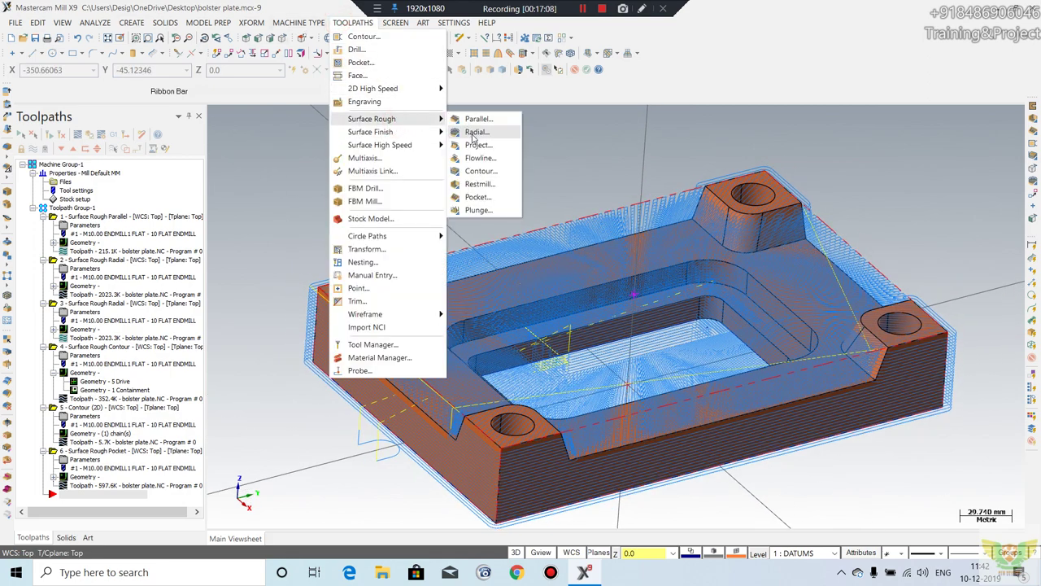
{"action": "left_click", "coordinate": [480, 184]}
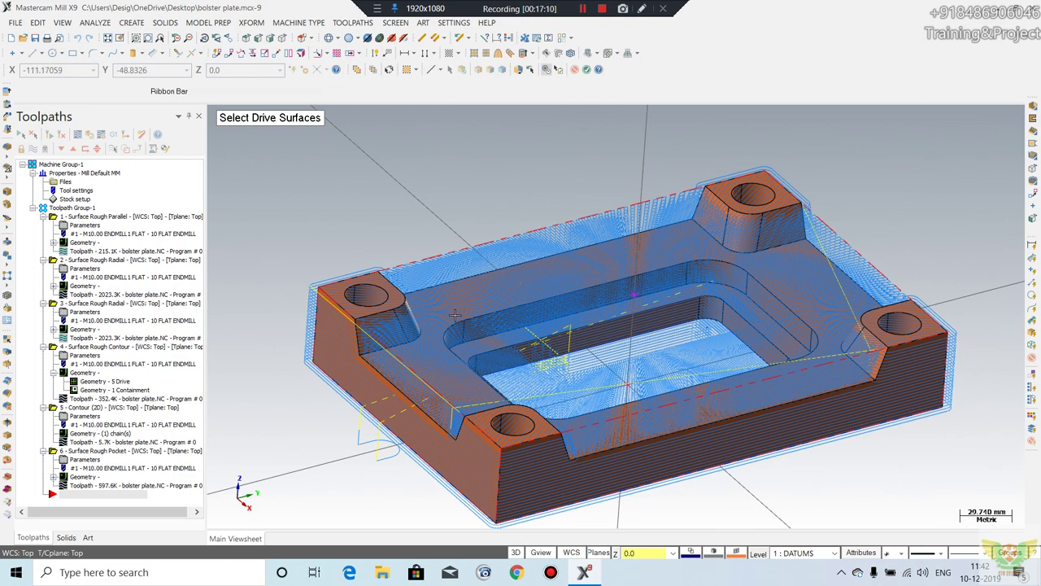
{"action": "scroll", "coordinate": [472, 316], "scroll_direction": "up", "scroll_amount": 2}
{"action": "scroll", "coordinate": [537, 320], "scroll_direction": "up", "scroll_amount": 2}
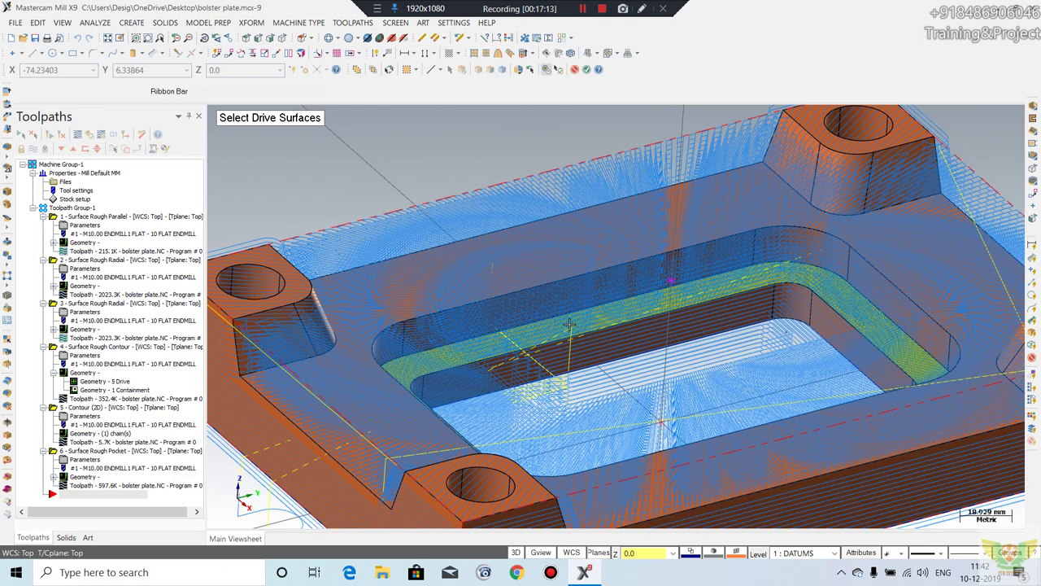
{"action": "left_click", "coordinate": [569, 325]}
{"action": "key", "text": "Return"}
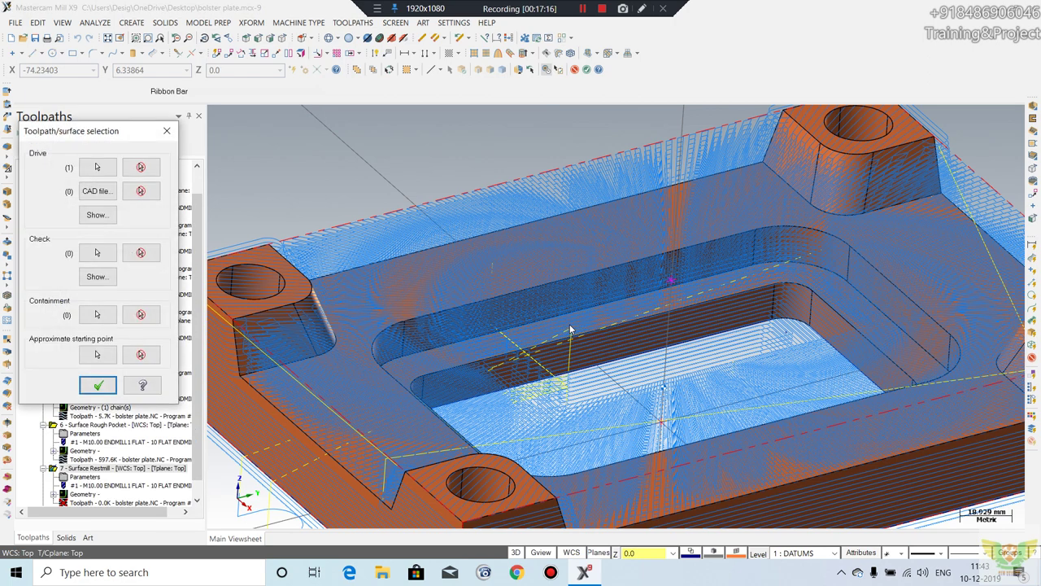
Step: Chain the boundary loop around the pocket as containment and open the restmill parameters
{"action": "left_click", "coordinate": [97, 314]}
{"action": "middle_click_drag", "start_coordinate": [570, 325], "coordinate": [651, 276]}
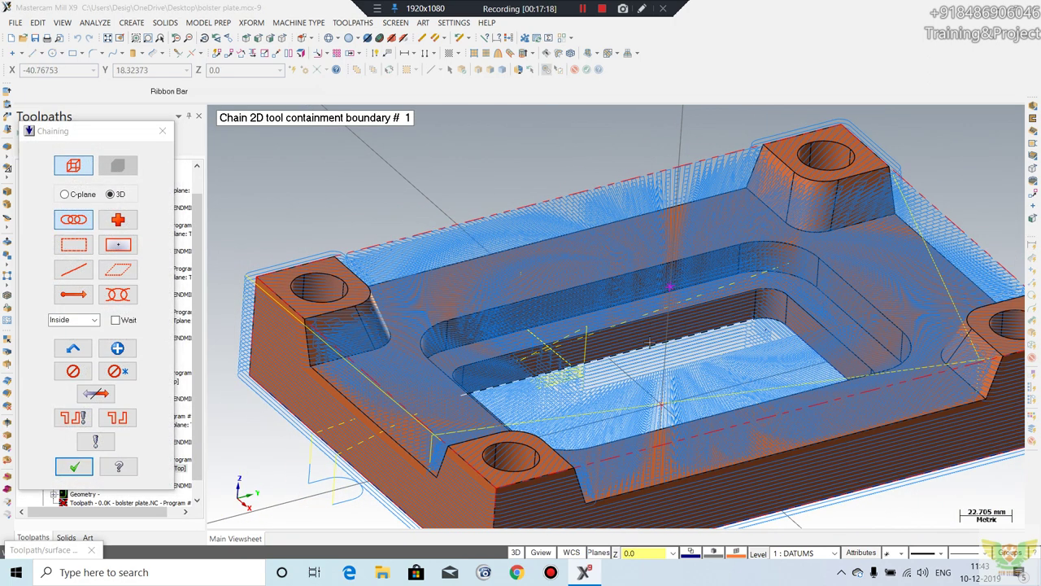
{"action": "scroll", "coordinate": [650, 277], "scroll_direction": "up", "scroll_amount": 2}
{"action": "left_click", "coordinate": [467, 296]}
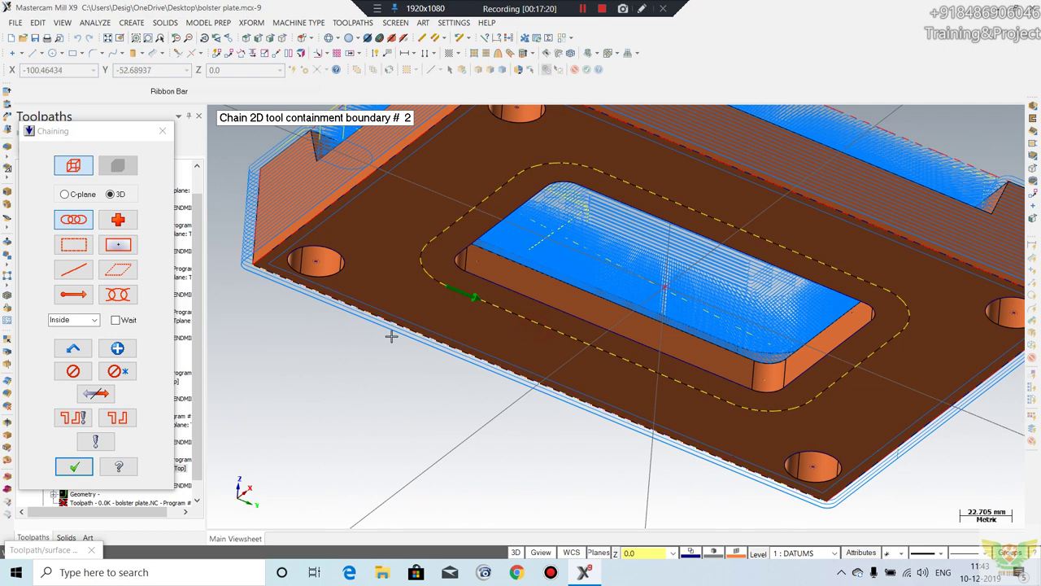
{"action": "left_click", "coordinate": [74, 466]}
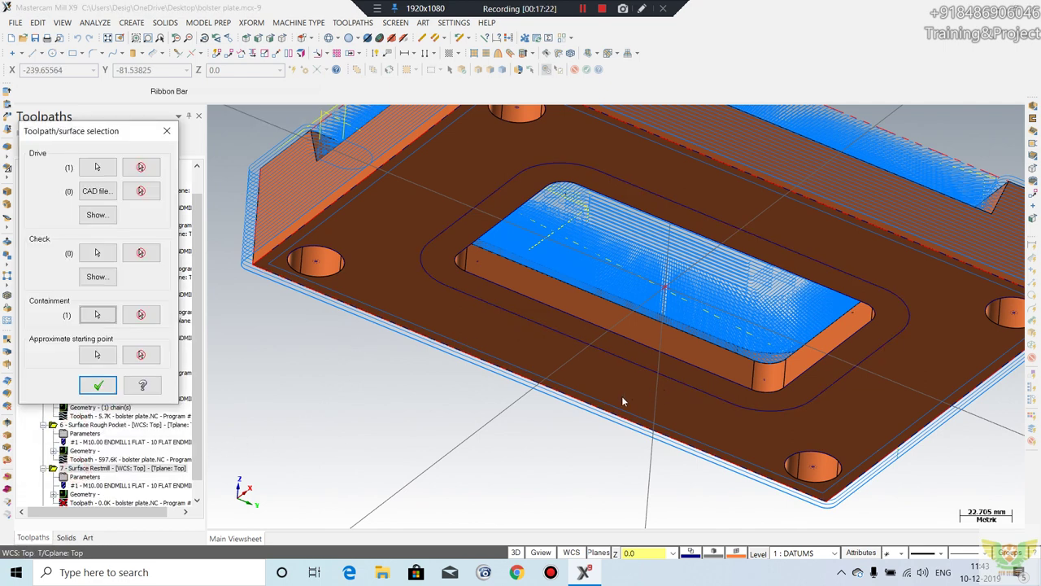
{"action": "left_click", "coordinate": [98, 384]}
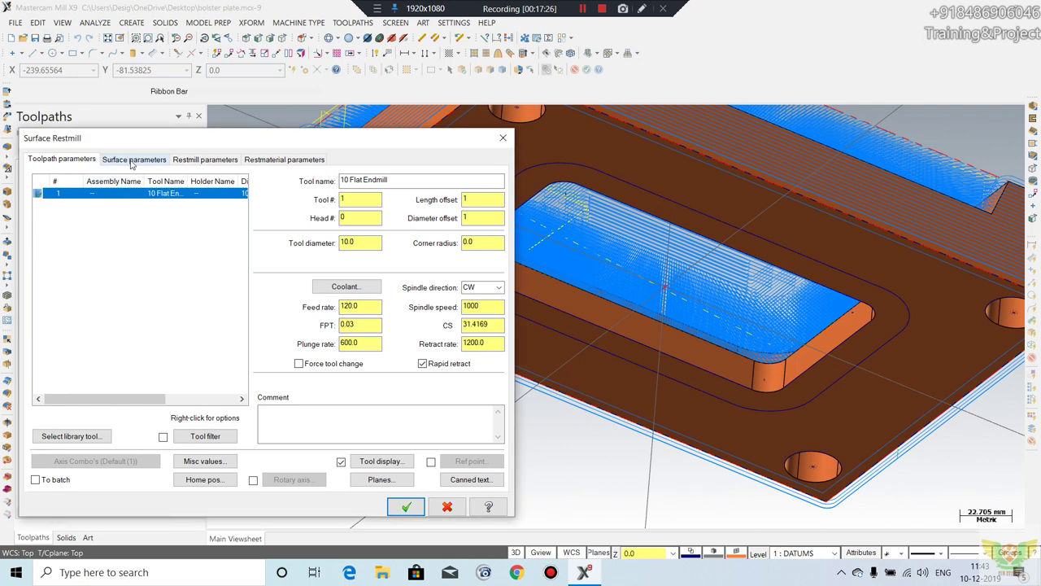
Step: Create a new 3 mm flat end mill for the restmill
{"action": "right_click", "coordinate": [125, 236]}
{"action": "left_click", "coordinate": [162, 244]}
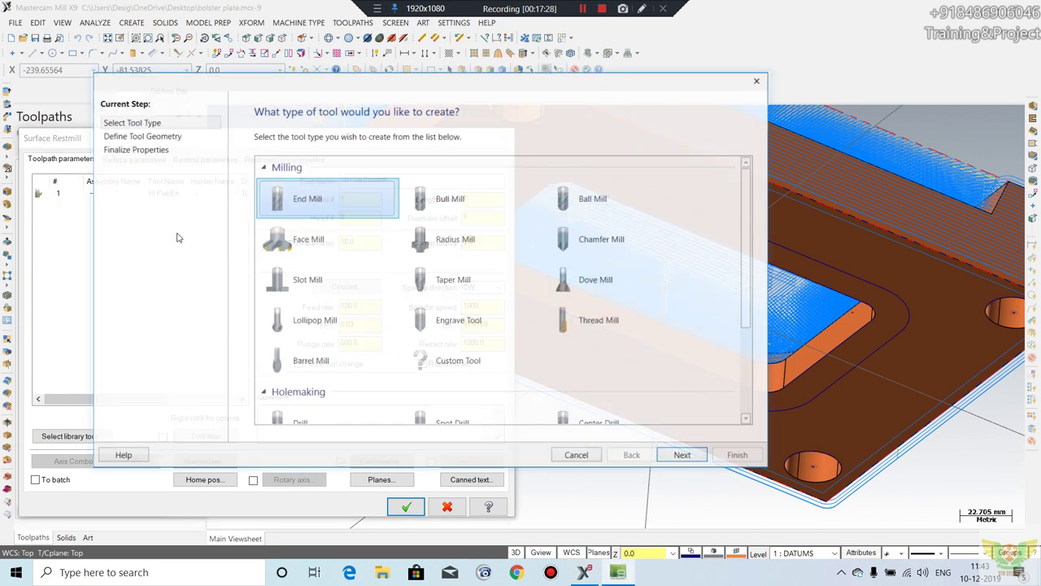
{"action": "double_click", "coordinate": [367, 204]}
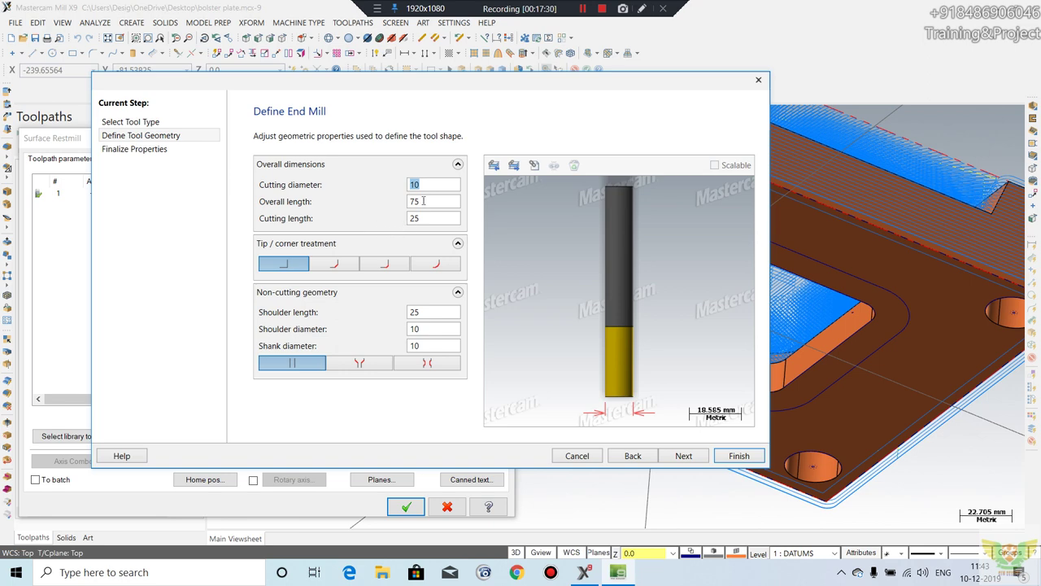
{"action": "type", "text": "3"}
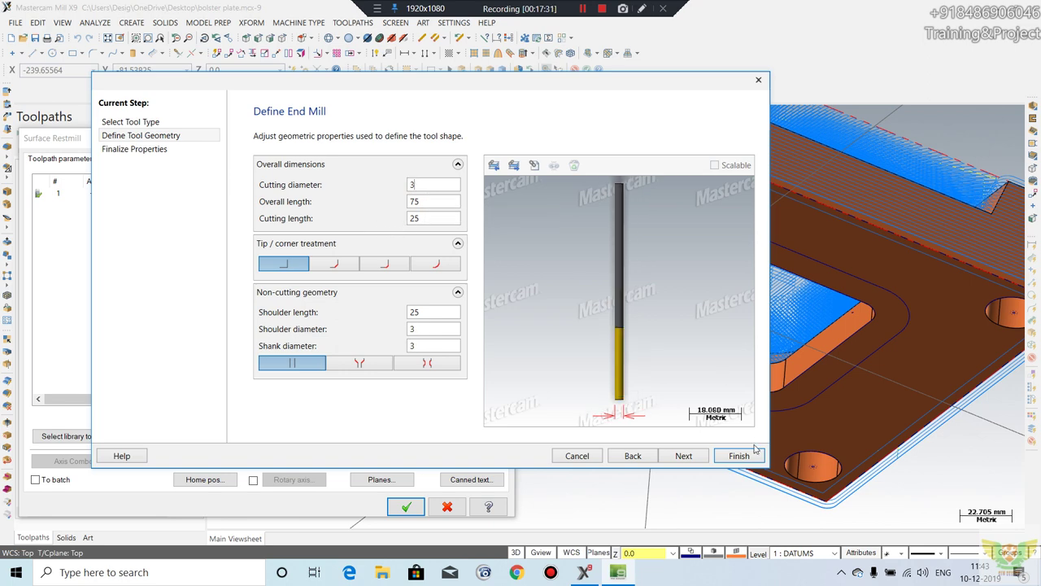
{"action": "left_click", "coordinate": [738, 455]}
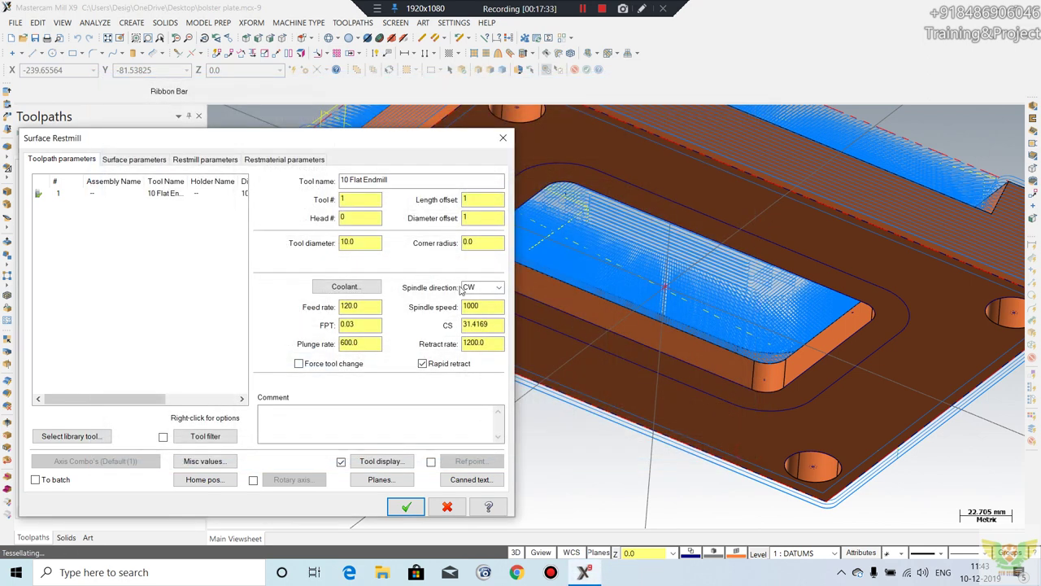
Step: Set a 0.1 maximum stepdown, revise the stepover, and apply 0.2 cut depth adjustments
{"action": "left_click", "coordinate": [128, 160]}
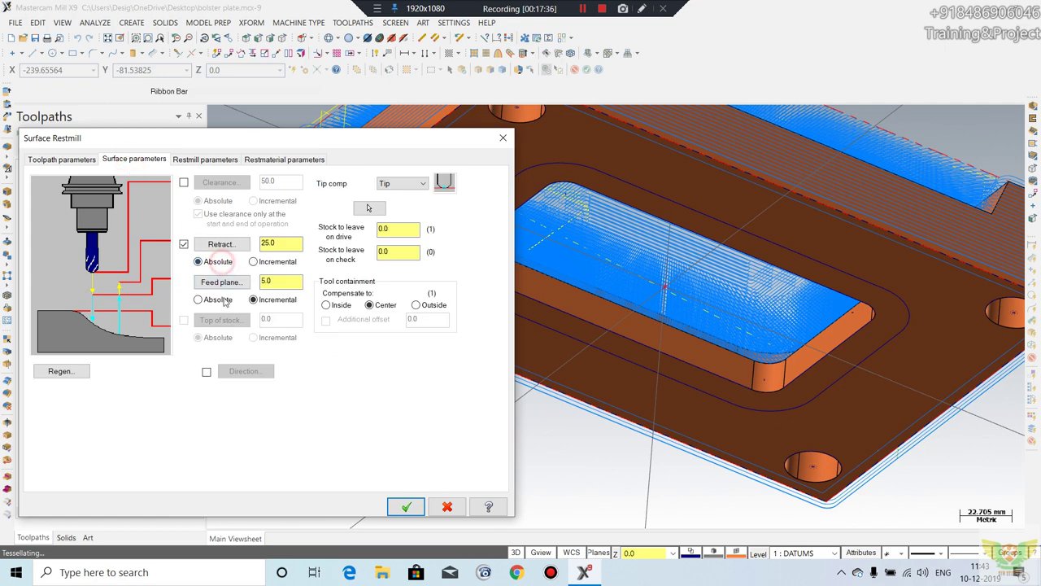
{"action": "left_click", "coordinate": [200, 158]}
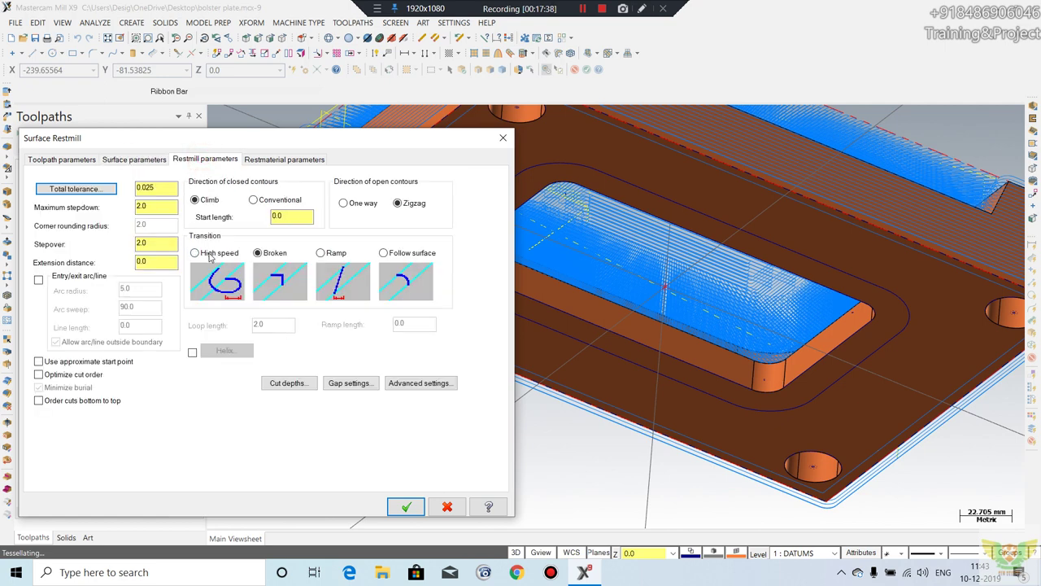
{"action": "double_click", "coordinate": [151, 210]}
{"action": "double_click", "coordinate": [155, 244]}
{"action": "left_click", "coordinate": [291, 384]}
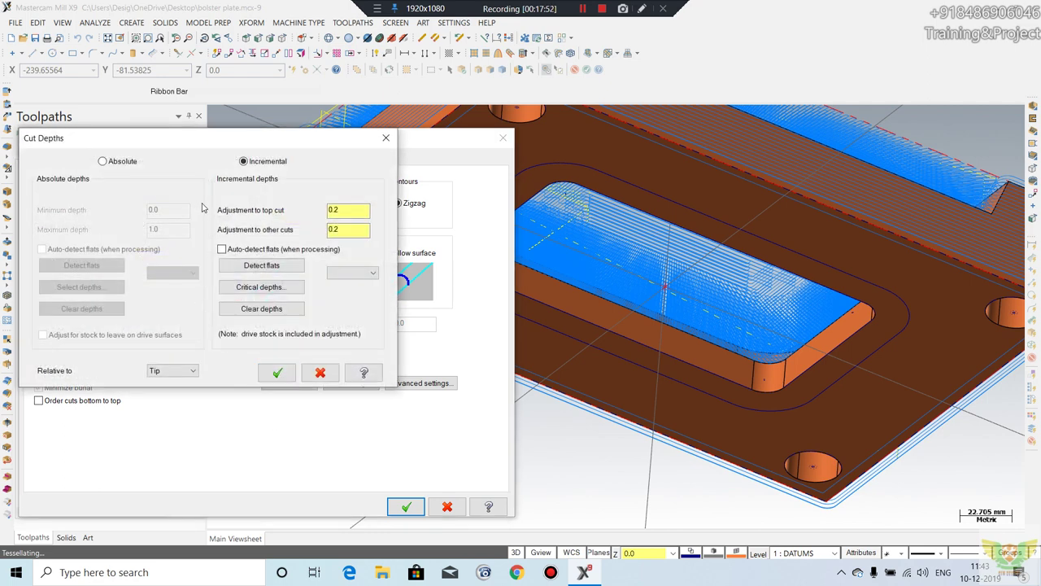
{"action": "left_click", "coordinate": [277, 372]}
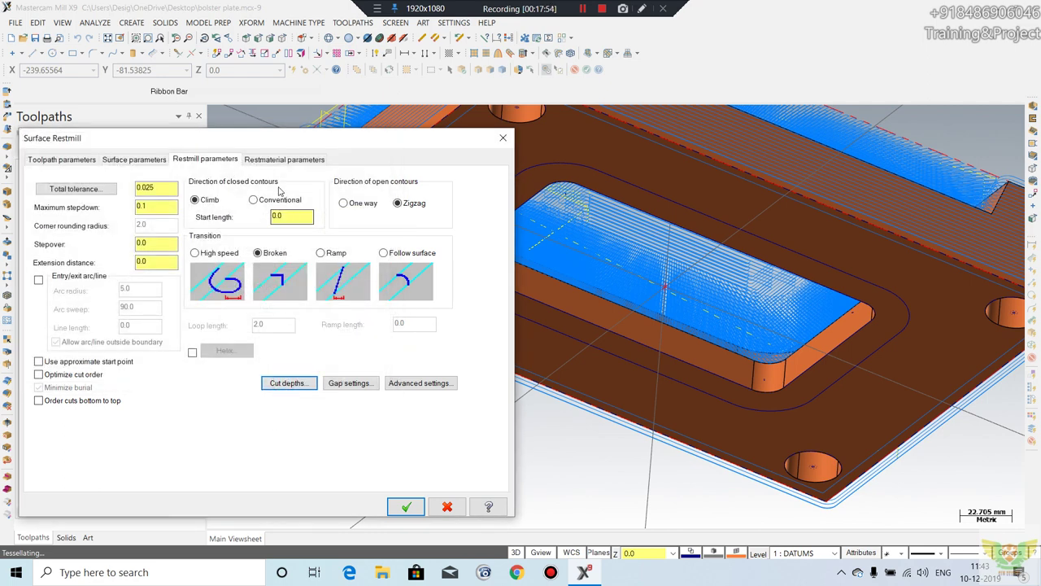
Step: Take rest material from the Surface Rough Pocket operation, compensate Inside, and compute the toolpath
{"action": "left_click", "coordinate": [264, 160]}
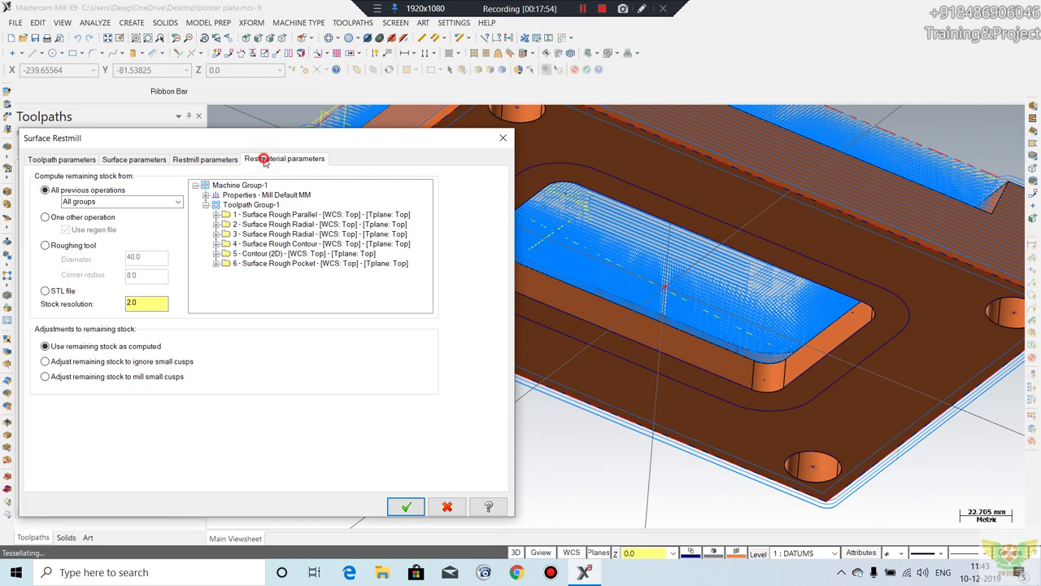
{"action": "left_click", "coordinate": [46, 217]}
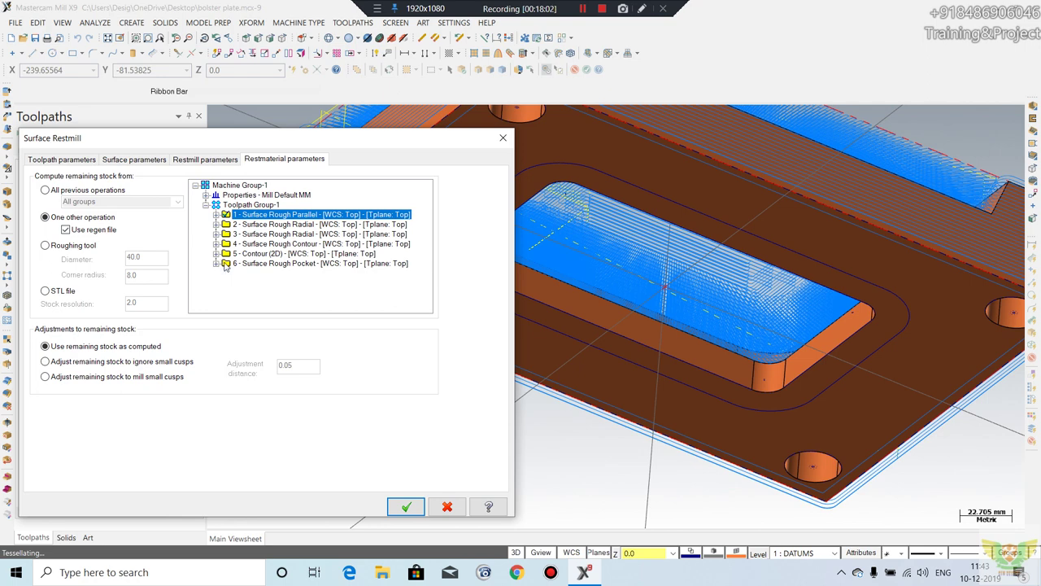
{"action": "left_click", "coordinate": [65, 229]}
{"action": "left_click", "coordinate": [244, 262]}
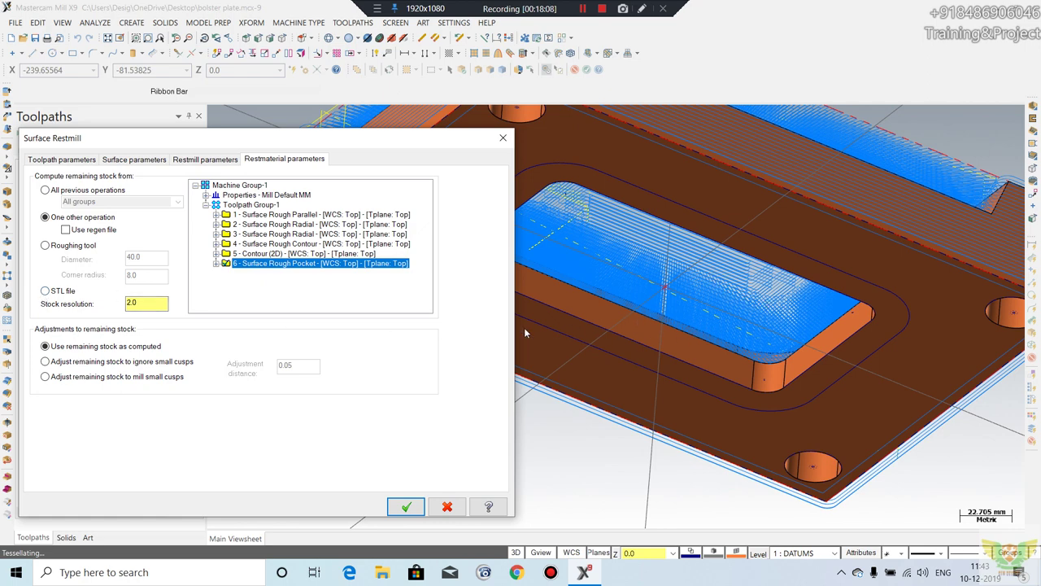
{"action": "left_click", "coordinate": [208, 162]}
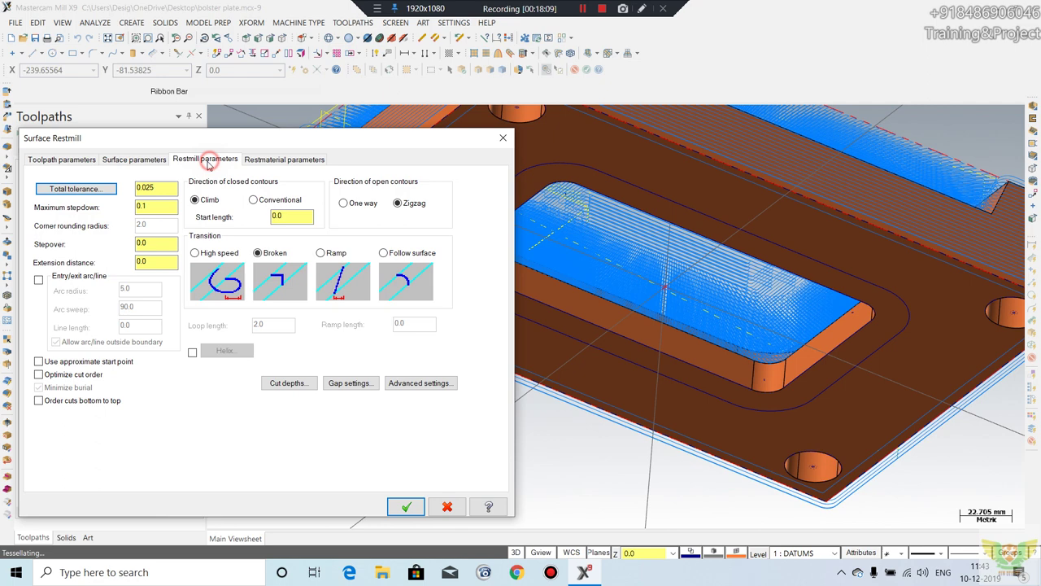
{"action": "left_click", "coordinate": [140, 163]}
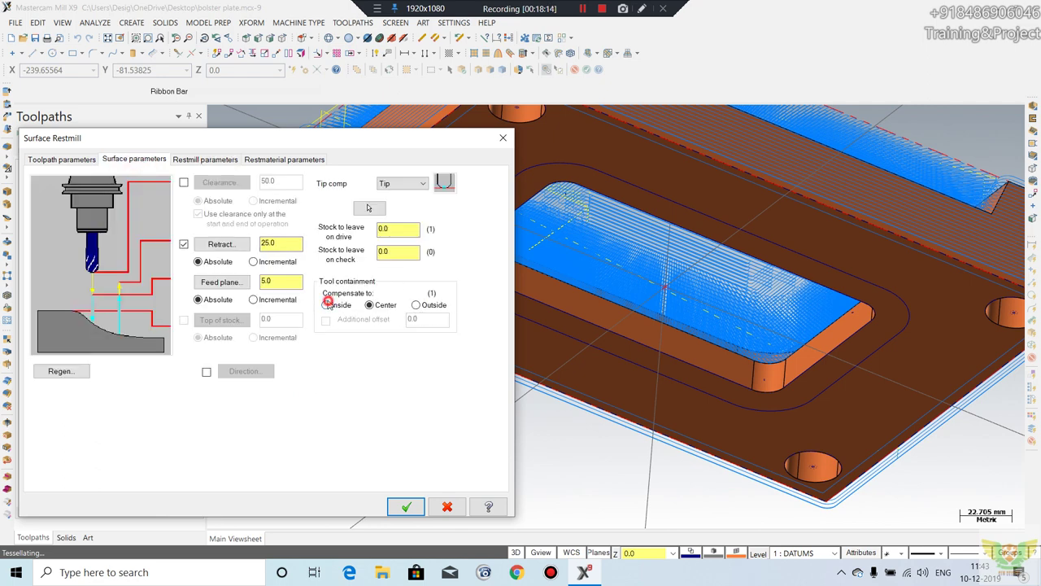
{"action": "left_click", "coordinate": [327, 303]}
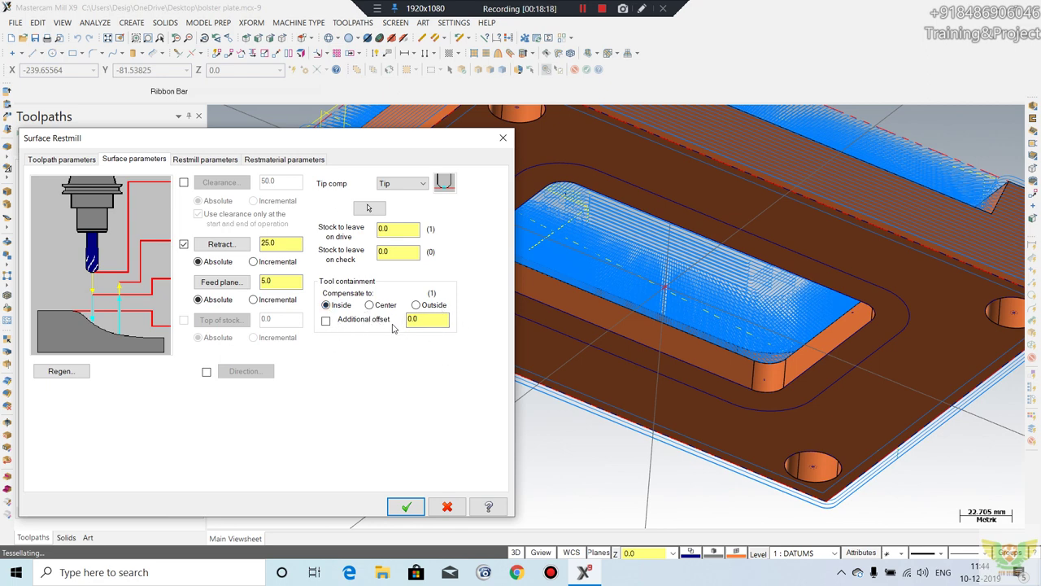
{"action": "left_click", "coordinate": [405, 507]}
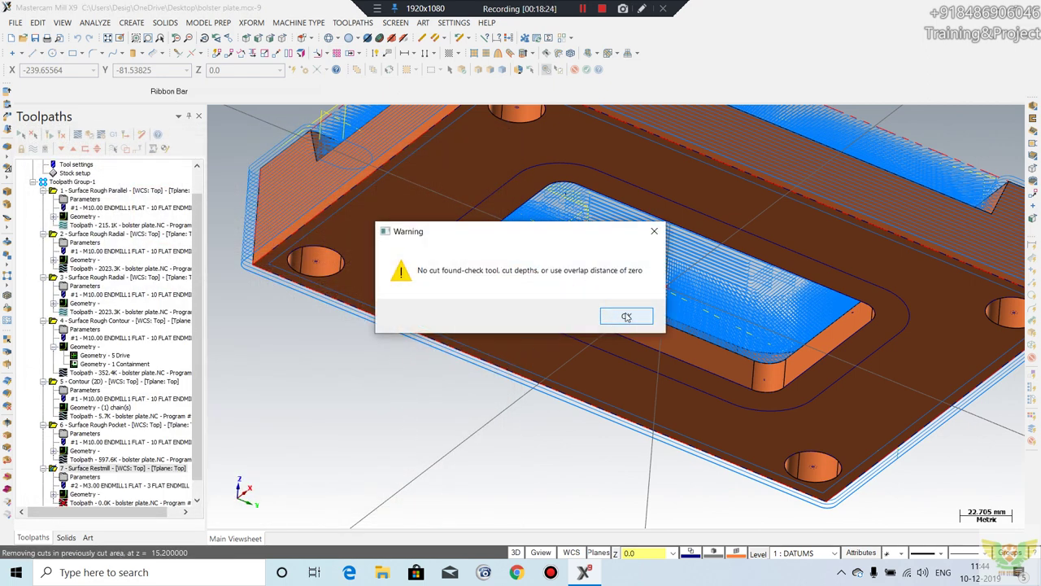
Step: Dismiss the no-cut and machining zone warnings and keep the restmill operation
{"action": "left_click", "coordinate": [626, 317]}
{"action": "left_click", "coordinate": [623, 318]}
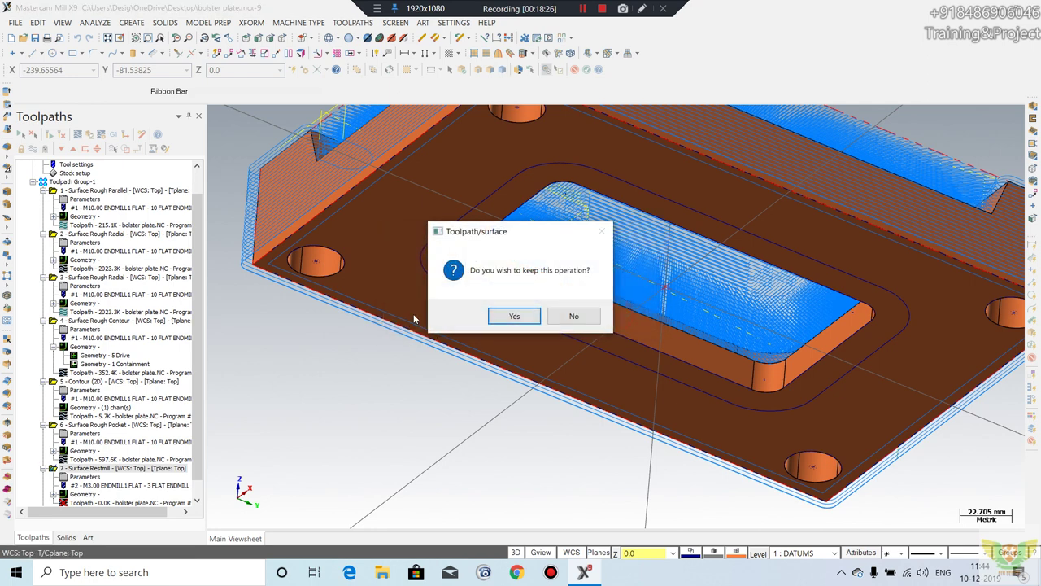
{"action": "left_click", "coordinate": [515, 316]}
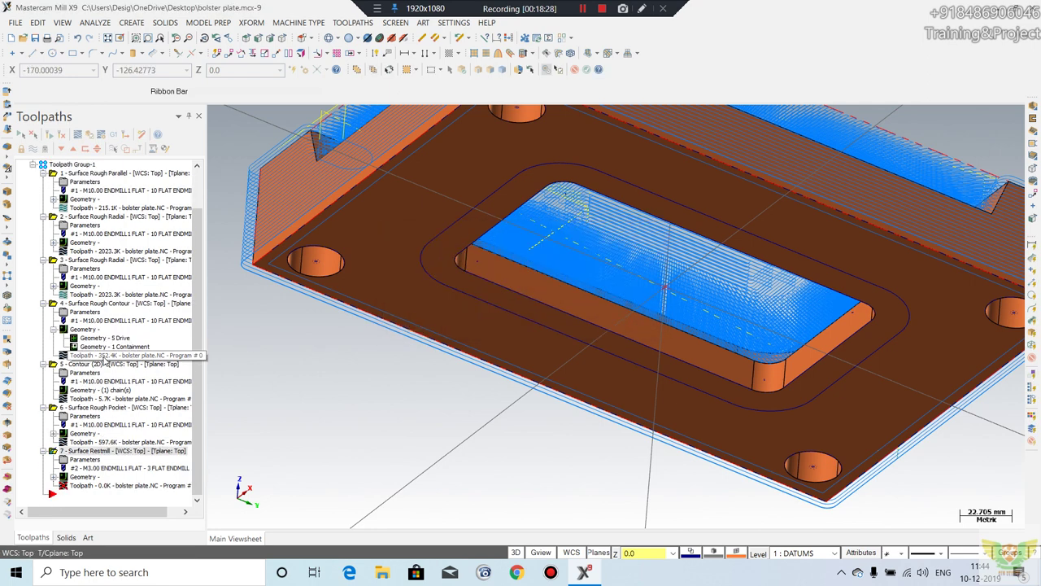
Step: Revise the restmill stepdown and stepover and switch tool containment compensation to Center
{"action": "left_click", "coordinate": [85, 459]}
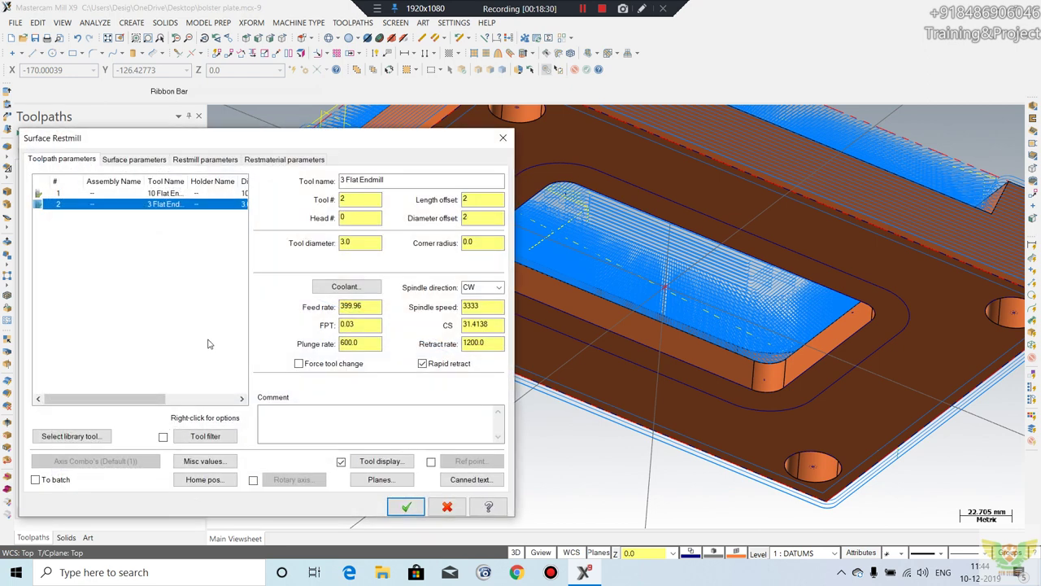
{"action": "left_click", "coordinate": [262, 159]}
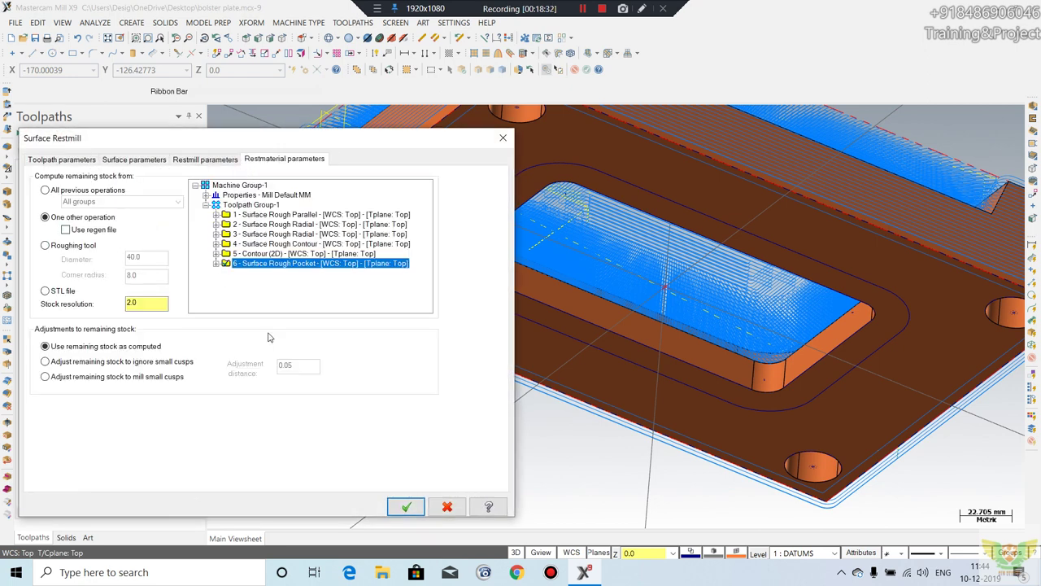
{"action": "left_click", "coordinate": [205, 159]}
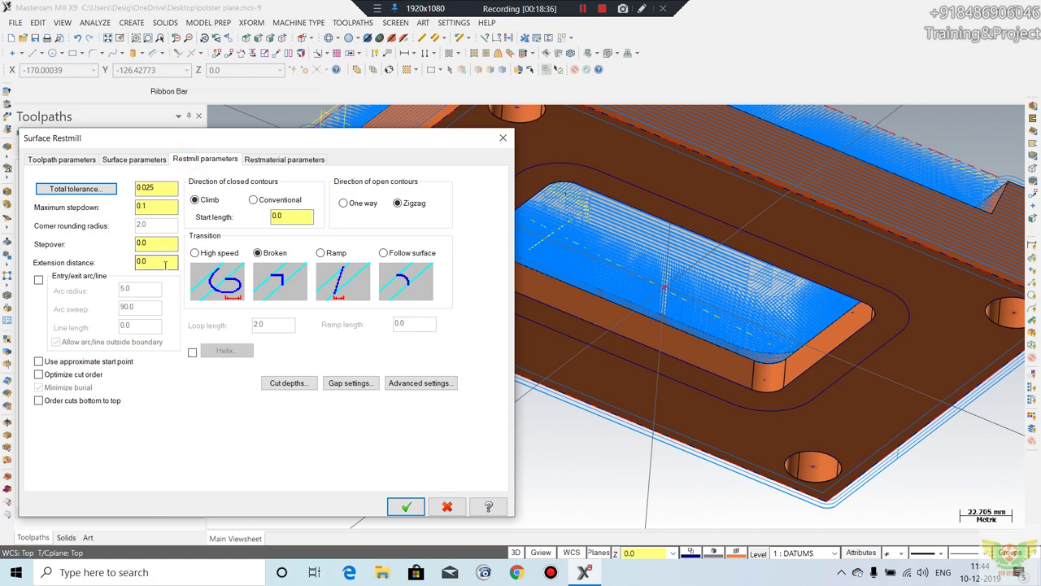
{"action": "double_click", "coordinate": [161, 204]}
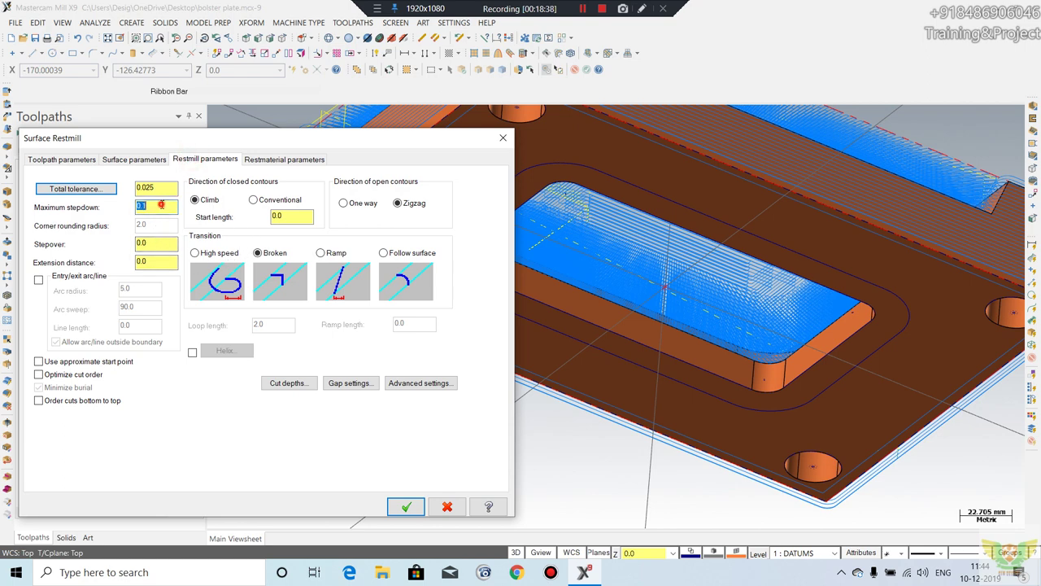
{"action": "double_click", "coordinate": [162, 245]}
{"action": "left_click", "coordinate": [131, 159]}
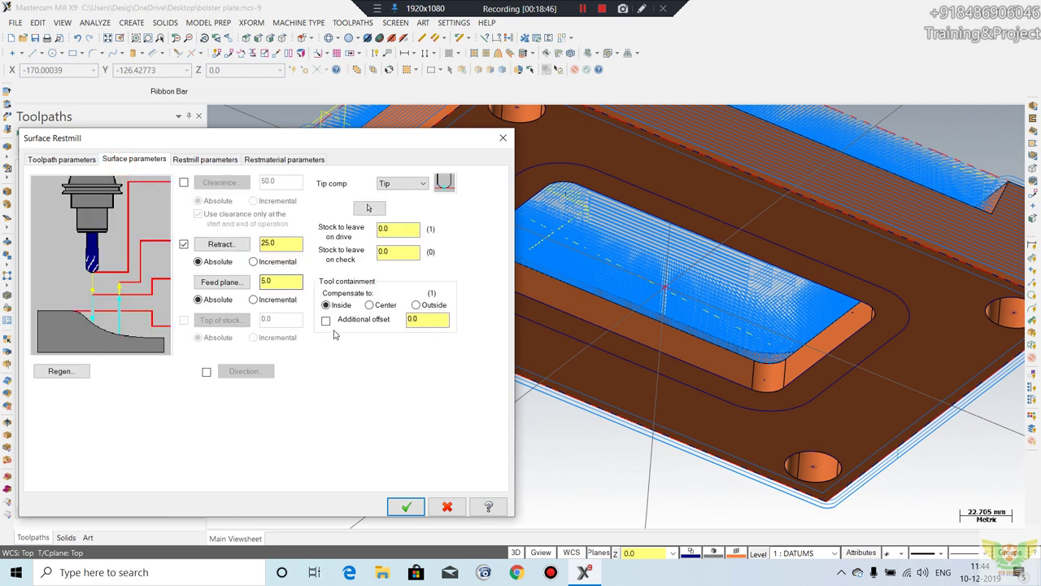
{"action": "left_click", "coordinate": [370, 305]}
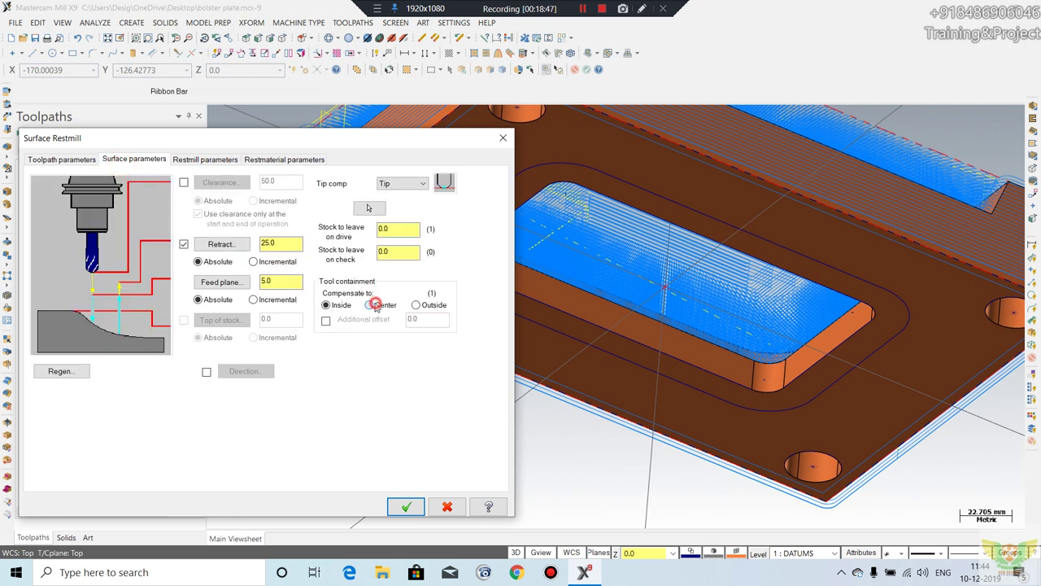
{"action": "left_click", "coordinate": [405, 507]}
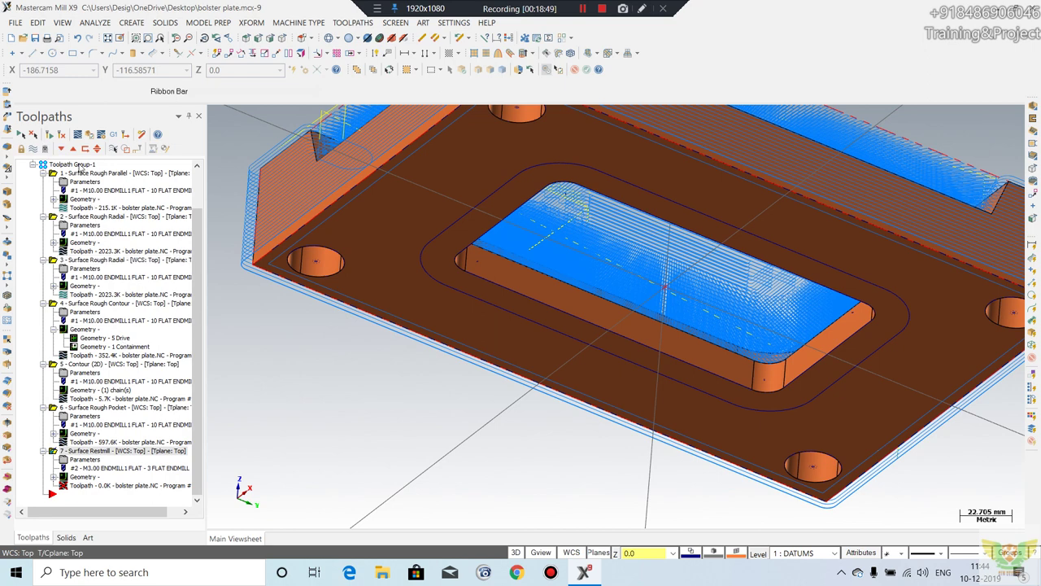
Step: Regenerate restmill toolpath 7 and play its backplot along the pocket wall, giving 110.4K of cuts
{"action": "left_click", "coordinate": [78, 137]}
{"action": "left_click", "coordinate": [197, 266]}
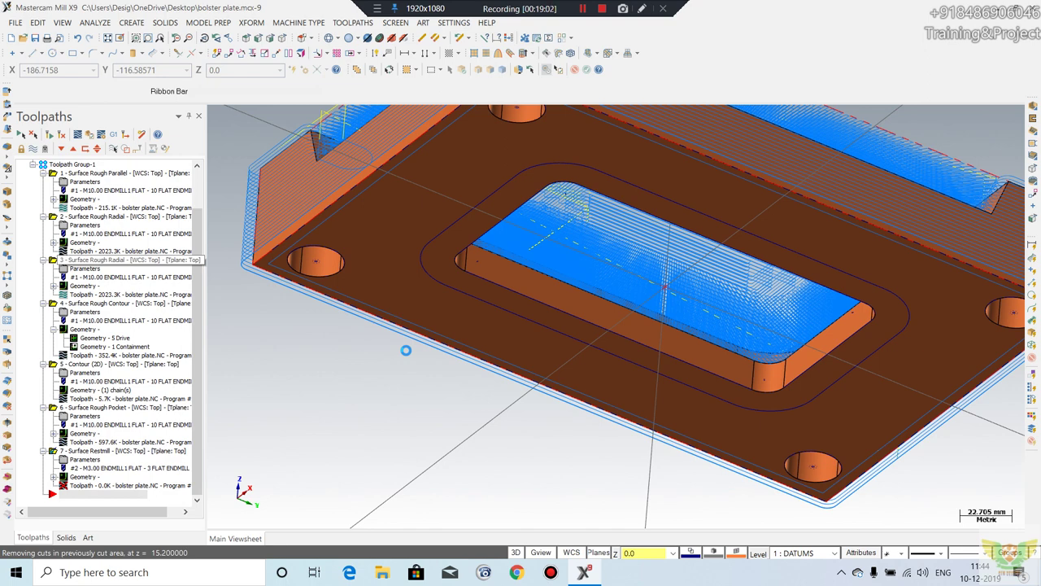
{"action": "key", "text": "alt+t"}
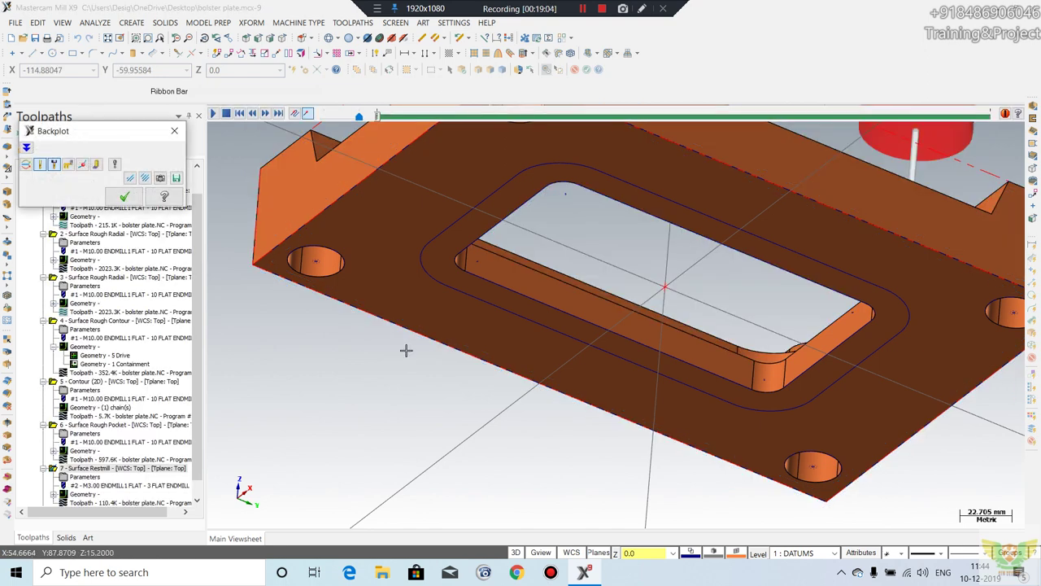
{"action": "middle_click_drag", "start_coordinate": [406, 349], "coordinate": [449, 388]}
{"action": "scroll", "coordinate": [451, 402], "scroll_direction": "up", "scroll_amount": 3}
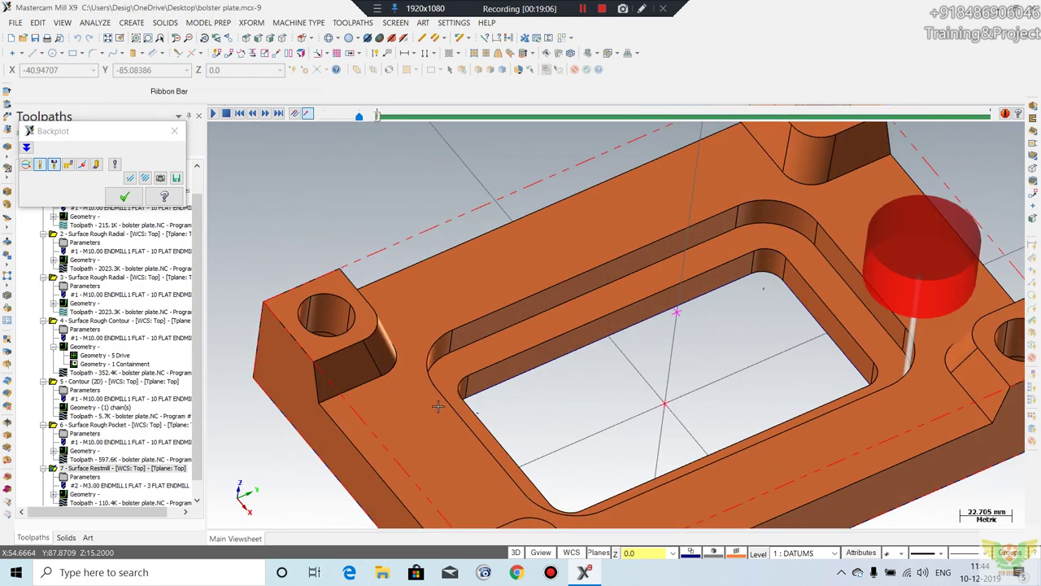
{"action": "left_click", "coordinate": [213, 113]}
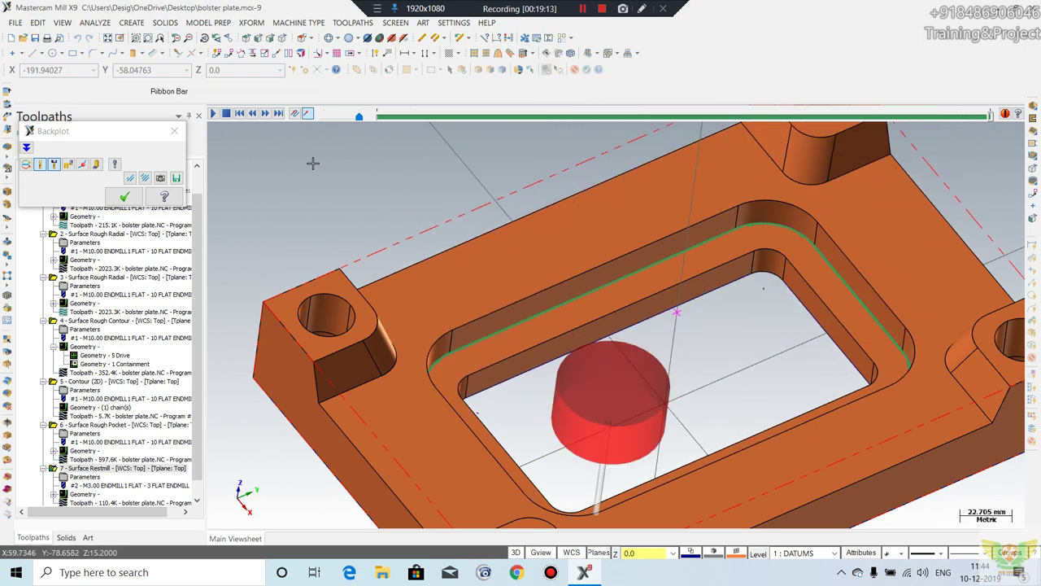
{"action": "left_click", "coordinate": [123, 198]}
{"action": "scroll", "coordinate": [537, 277], "scroll_direction": "down", "scroll_amount": 3}
{"action": "scroll", "coordinate": [537, 276], "scroll_direction": "down", "scroll_amount": 1}
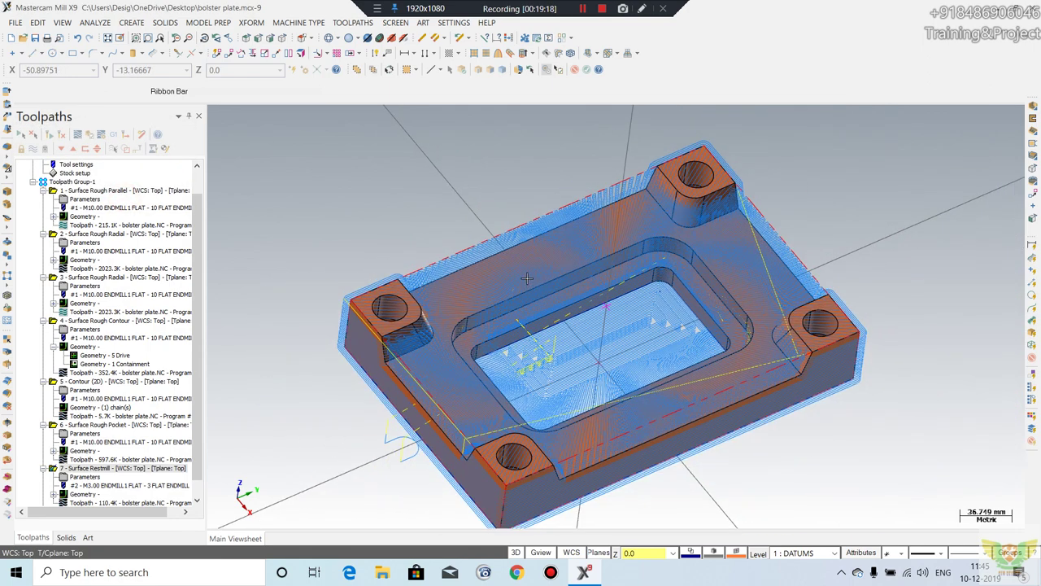
{"action": "middle_click_drag", "start_coordinate": [537, 277], "coordinate": [553, 353]}
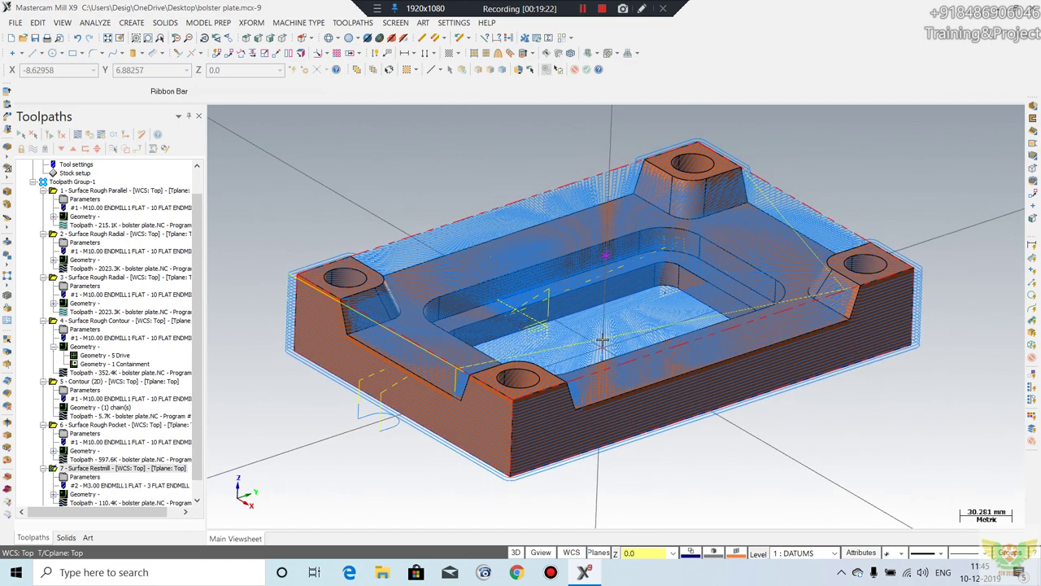
{"action": "scroll", "coordinate": [602, 340], "scroll_direction": "up", "scroll_amount": 1}
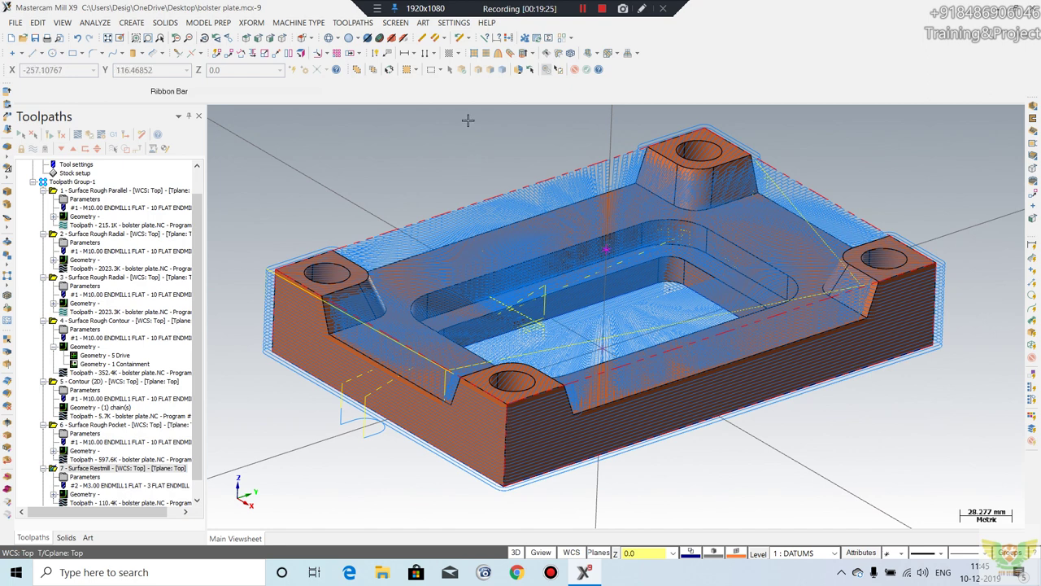
{"action": "left_click", "coordinate": [352, 22]}
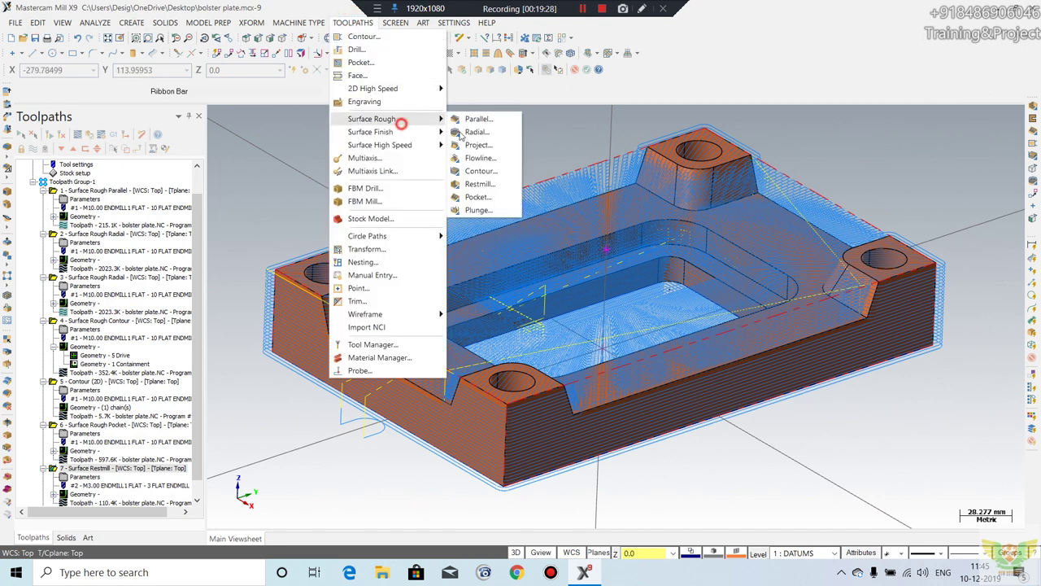
{"action": "mouse_move", "coordinate": [372, 119]}
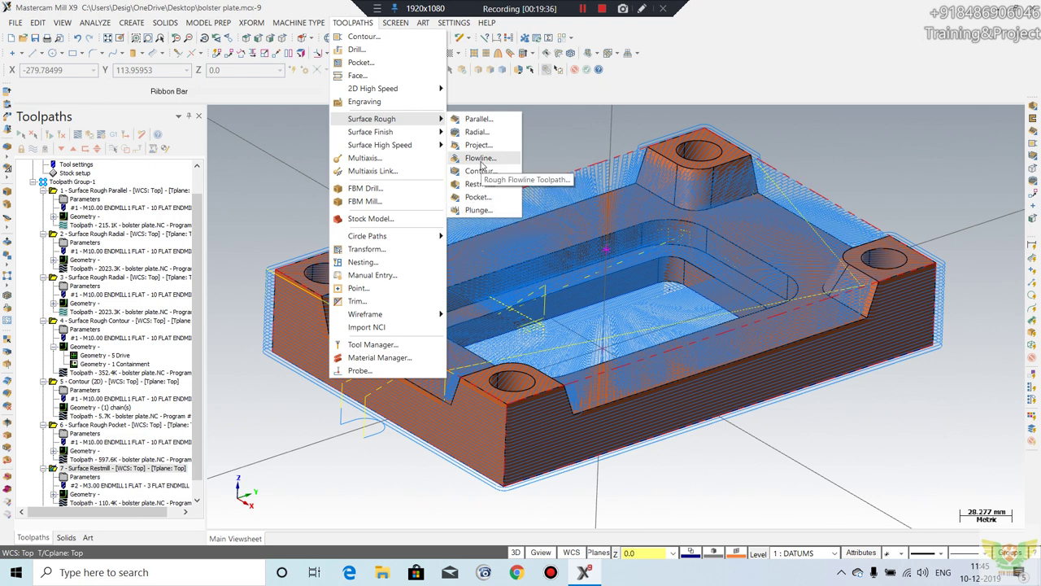
{"action": "left_click", "coordinate": [532, 158]}
{"action": "mouse_move", "coordinate": [558, 135]}
{"action": "middle_mouse_down"}
{"action": "mouse_move", "coordinate": [532, 312]}
{"action": "mouse_move", "coordinate": [525, 276]}
{"action": "middle_mouse_up"}
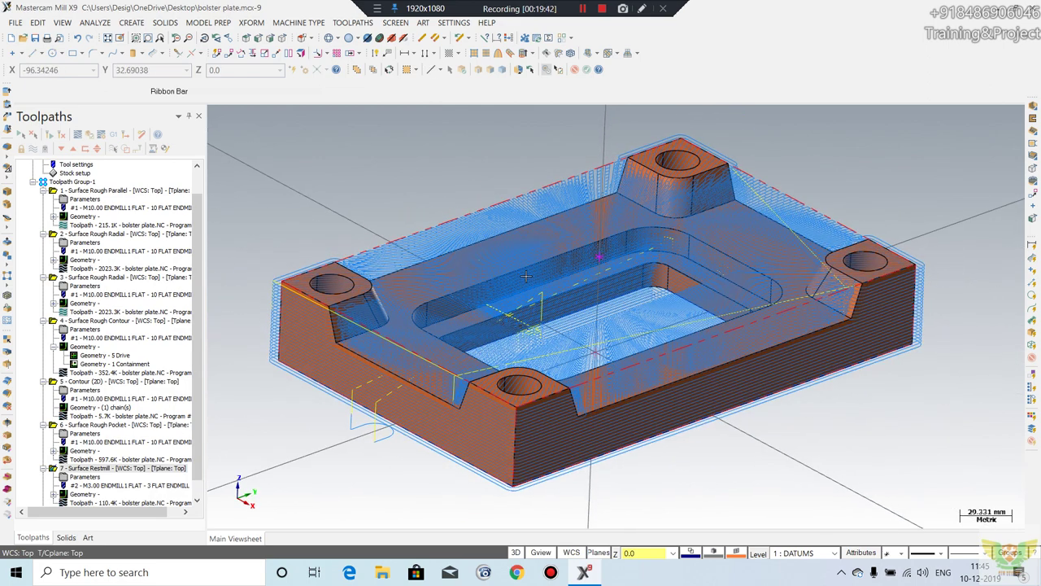
Step: Open igs.igs from the Desktop without saving the bolster plate changes
{"action": "left_click", "coordinate": [16, 22]}
{"action": "left_click", "coordinate": [15, 22]}
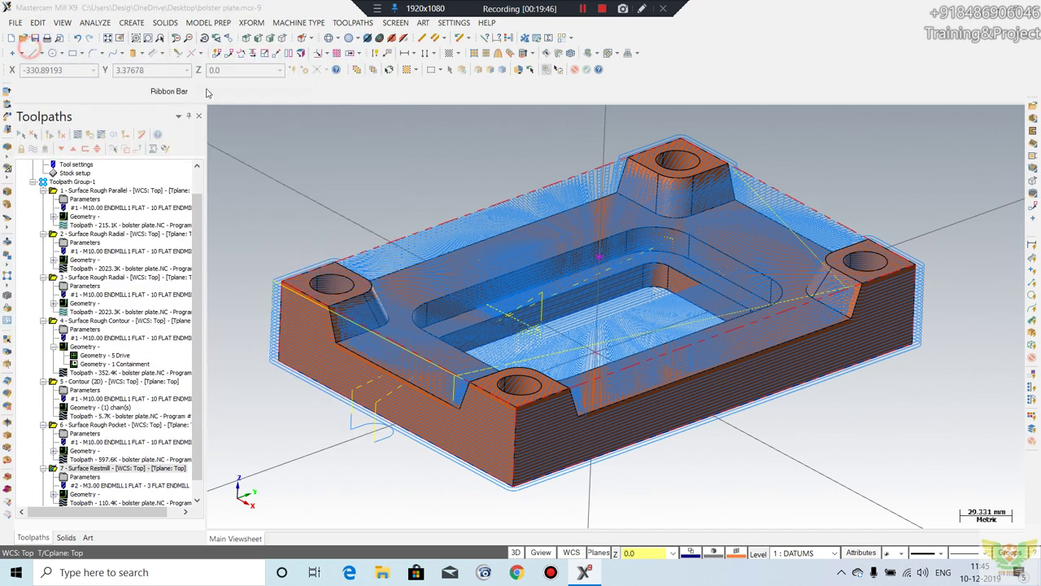
{"action": "left_click", "coordinate": [557, 312]}
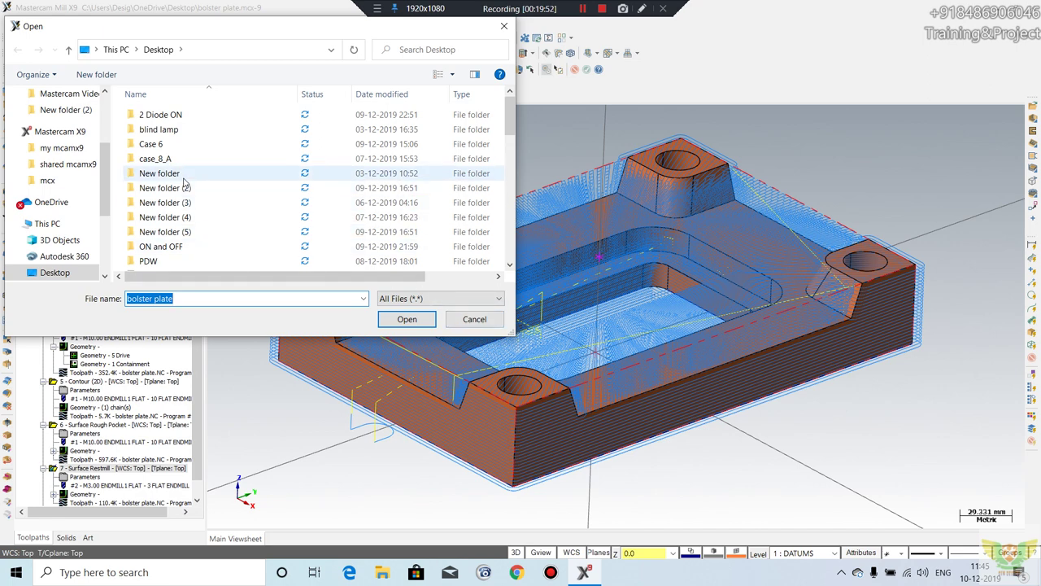
{"action": "scroll", "coordinate": [184, 182], "scroll_direction": "down", "scroll_amount": 2}
{"action": "scroll", "coordinate": [184, 183], "scroll_direction": "down", "scroll_amount": 3}
{"action": "scroll", "coordinate": [184, 182], "scroll_direction": "down", "scroll_amount": 1}
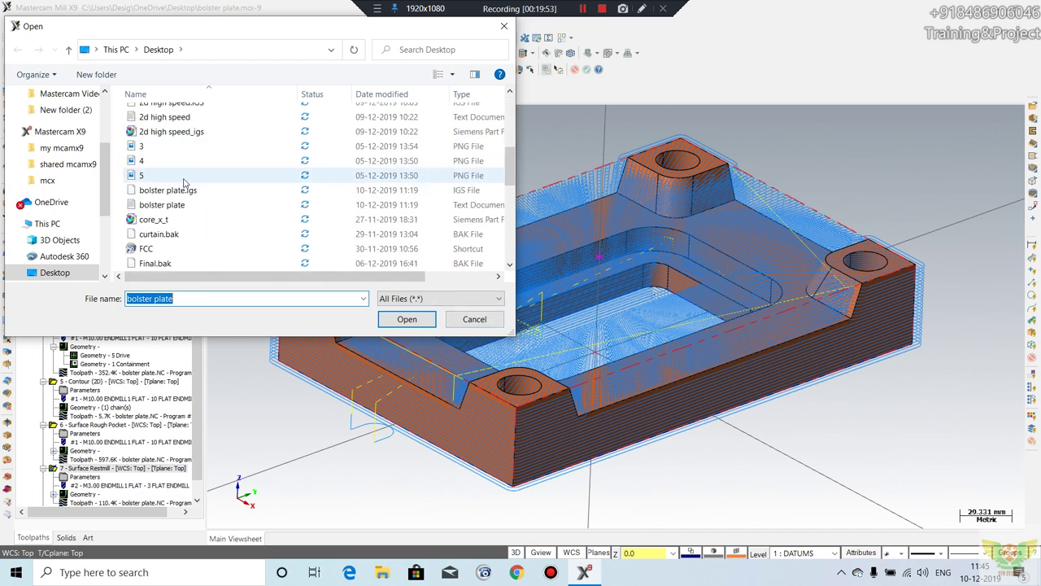
{"action": "scroll", "coordinate": [184, 182], "scroll_direction": "down", "scroll_amount": 1}
{"action": "scroll", "coordinate": [184, 182], "scroll_direction": "down", "scroll_amount": 2}
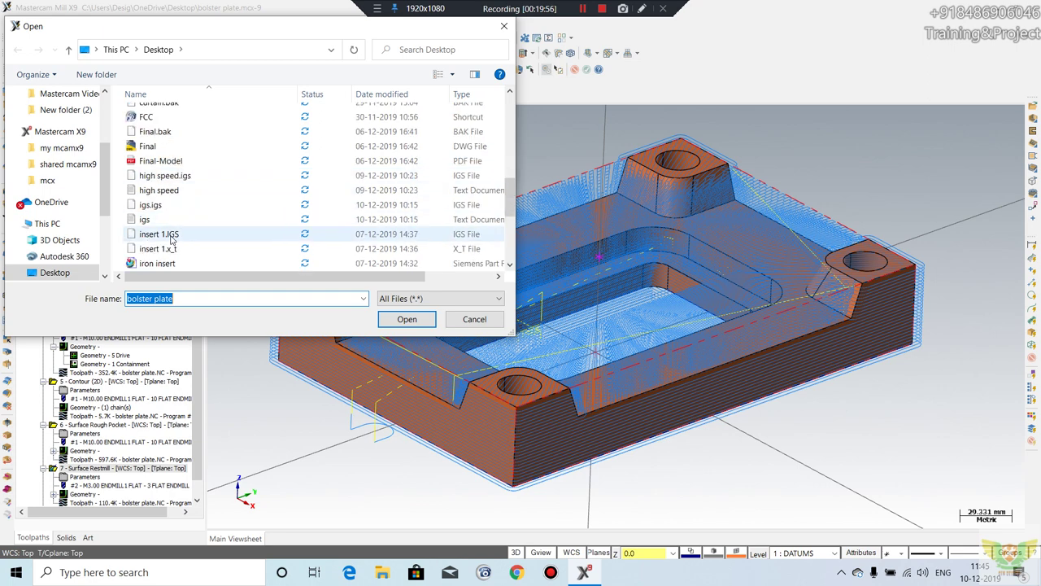
{"action": "left_click", "coordinate": [166, 207]}
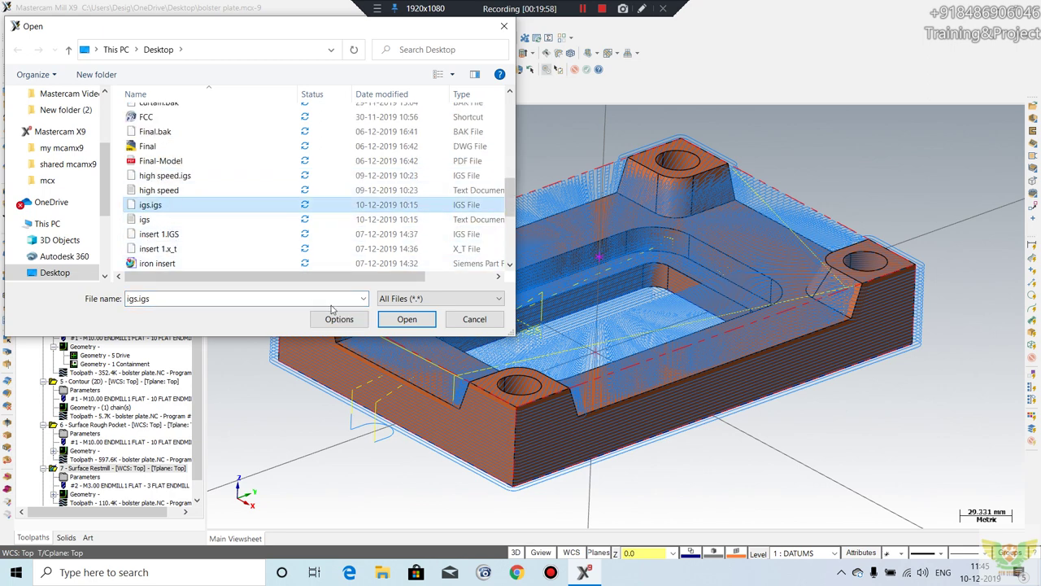
{"action": "left_click", "coordinate": [407, 318]}
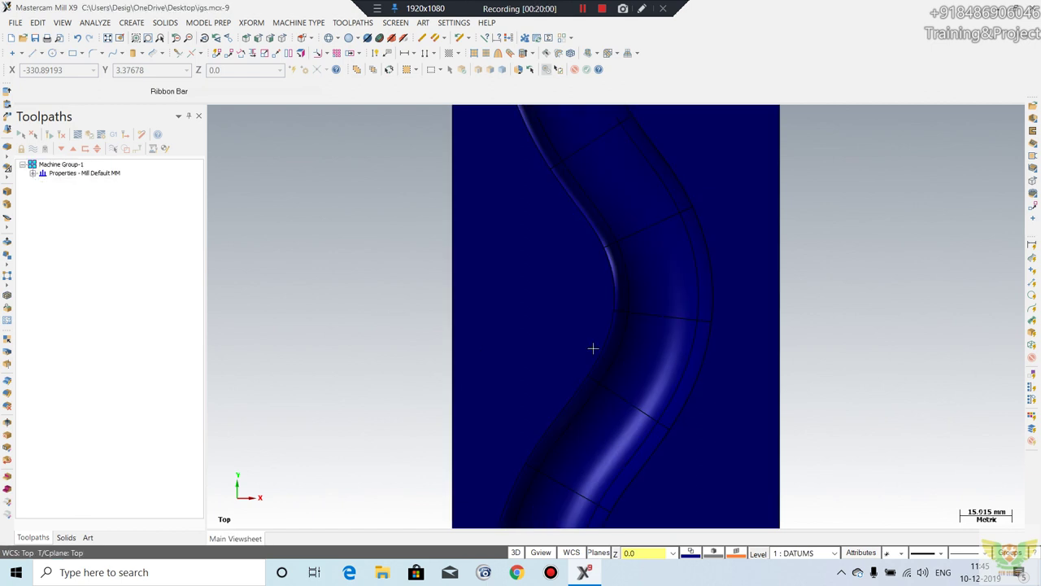
Step: Orbit to a tilted 3D view of the channel block and show the axis lines
{"action": "scroll", "coordinate": [593, 349], "scroll_direction": "down", "scroll_amount": 3}
{"action": "scroll", "coordinate": [537, 330], "scroll_direction": "down", "scroll_amount": 3}
{"action": "mouse_move", "coordinate": [560, 367]}
{"action": "middle_mouse_down"}
{"action": "mouse_move", "coordinate": [519, 233]}
{"action": "mouse_move", "coordinate": [467, 288]}
{"action": "mouse_move", "coordinate": [482, 254]}
{"action": "middle_mouse_up"}
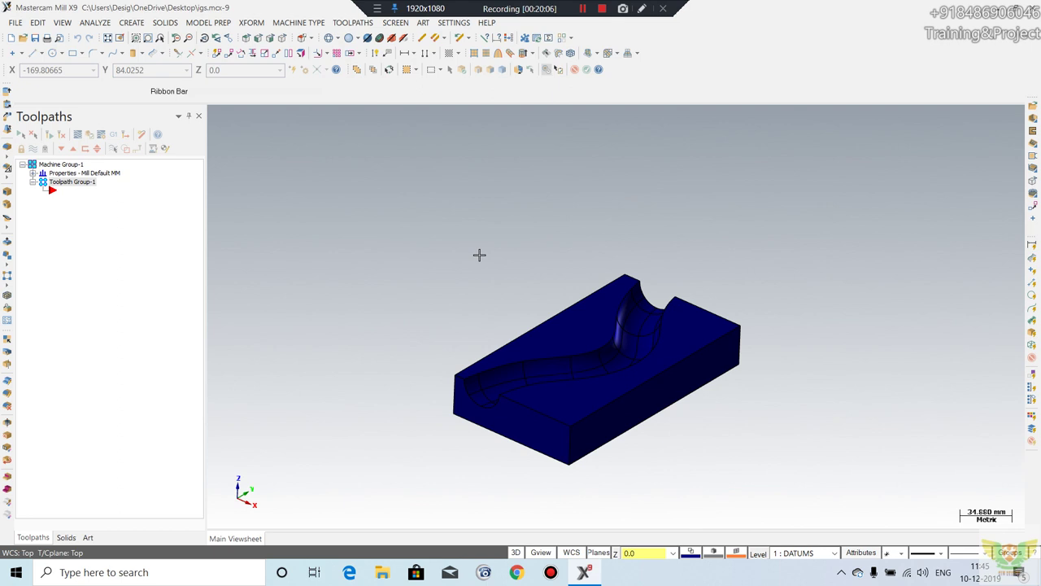
{"action": "key", "text": "F9"}
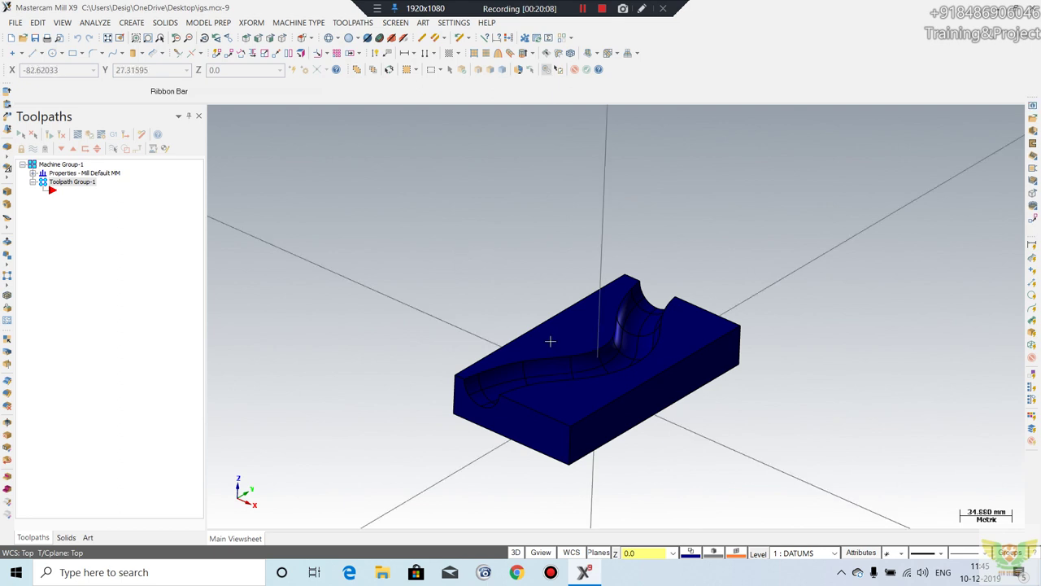
{"action": "scroll", "coordinate": [550, 342], "scroll_direction": "up", "scroll_amount": 1}
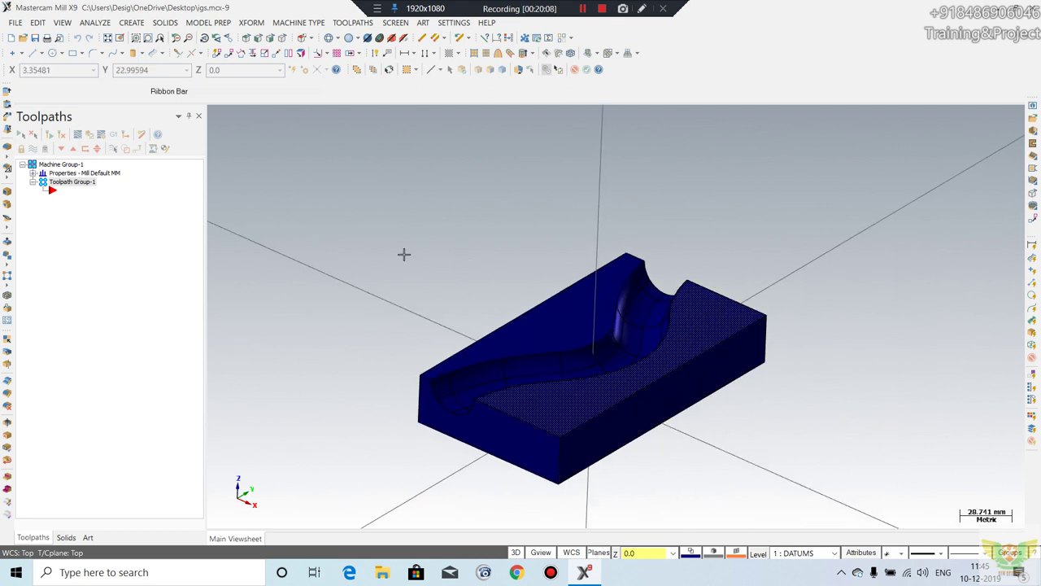
{"action": "left_click", "coordinate": [341, 23]}
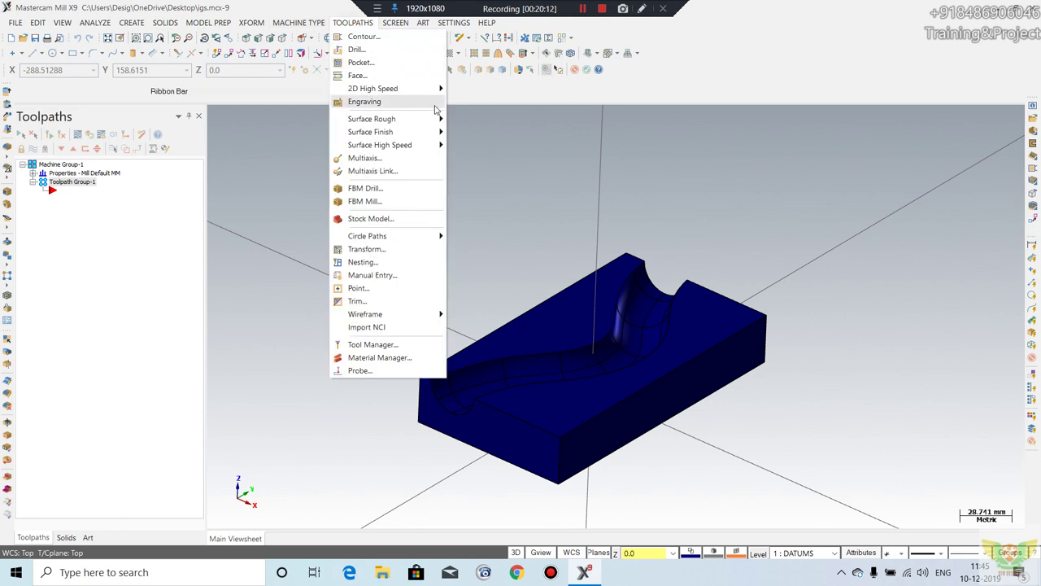
Step: Fit the stock to all entities, giving a 180.02 × 100 × 30 rectangular block
{"action": "left_click", "coordinate": [33, 173]}
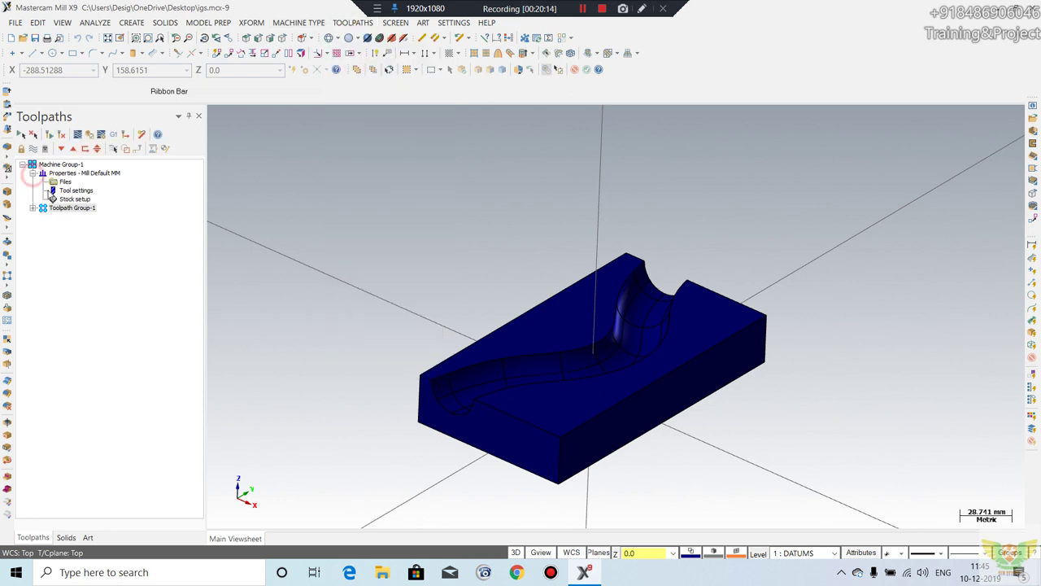
{"action": "left_click", "coordinate": [70, 201]}
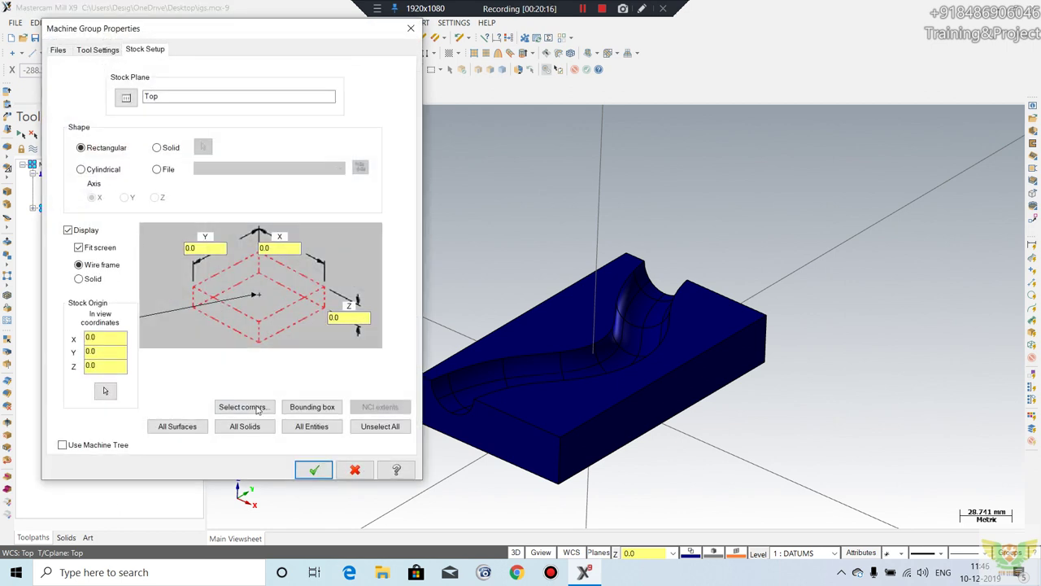
{"action": "left_click", "coordinate": [262, 429]}
{"action": "left_click", "coordinate": [312, 426]}
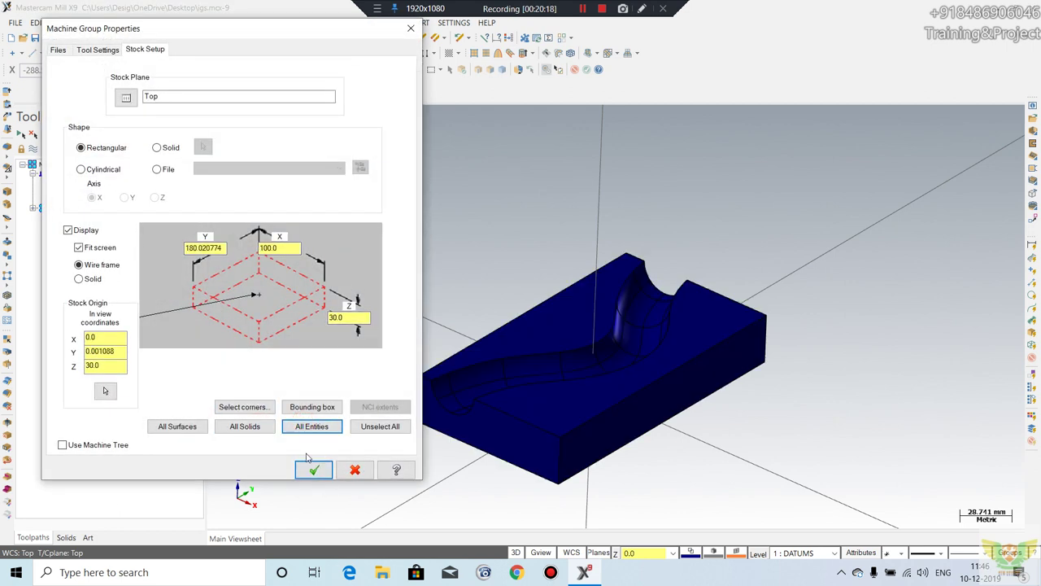
{"action": "left_click", "coordinate": [314, 471]}
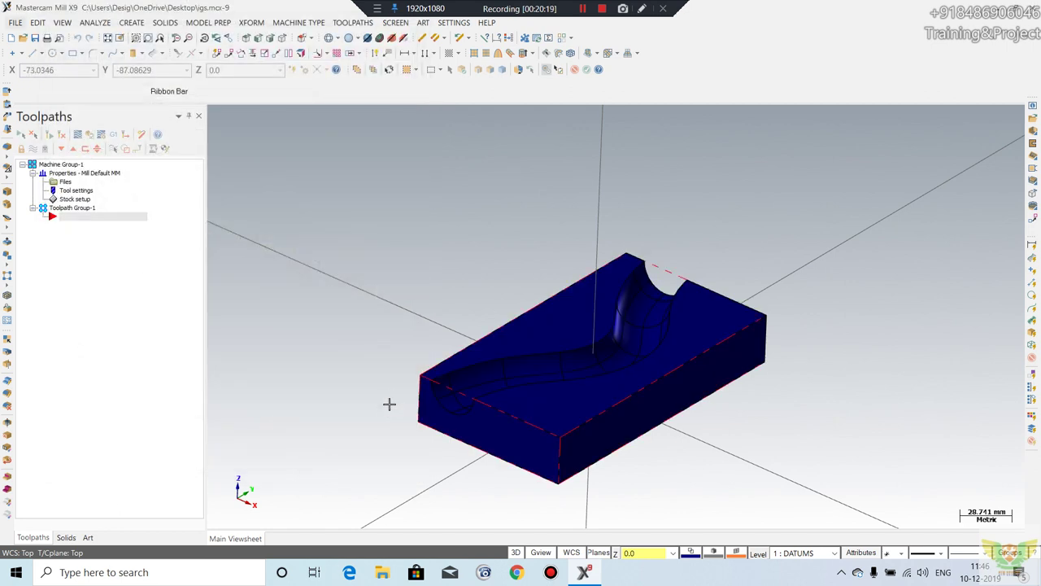
{"action": "left_click", "coordinate": [359, 23]}
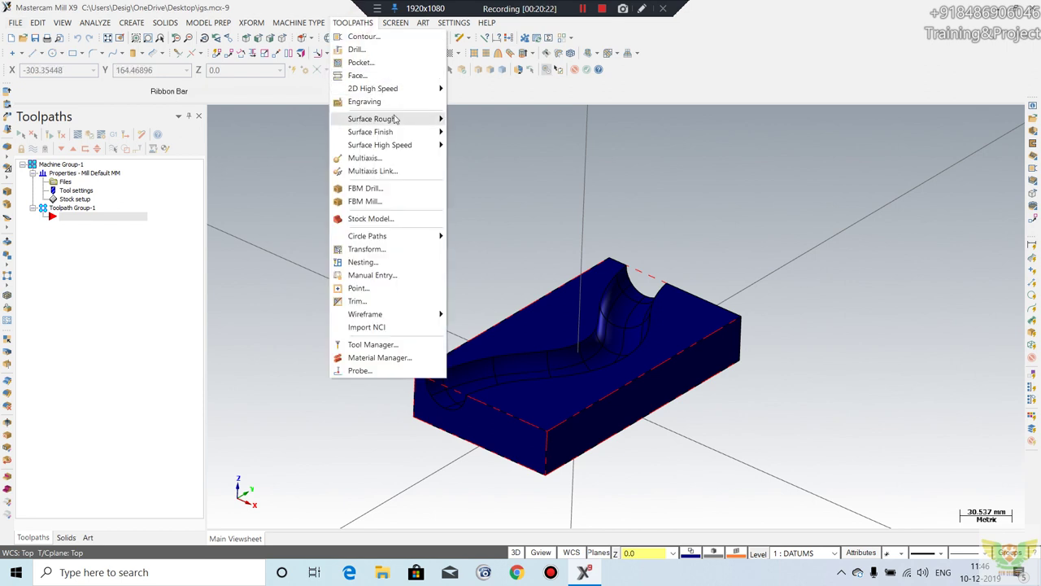
{"action": "mouse_move", "coordinate": [371, 119]}
{"action": "left_click", "coordinate": [479, 159]}
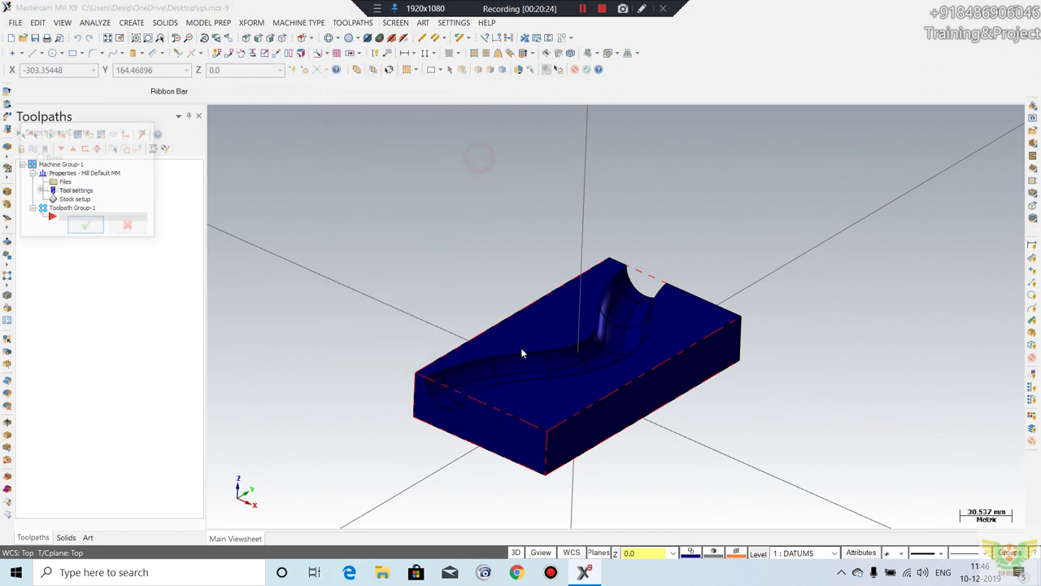
{"action": "left_click", "coordinate": [88, 227]}
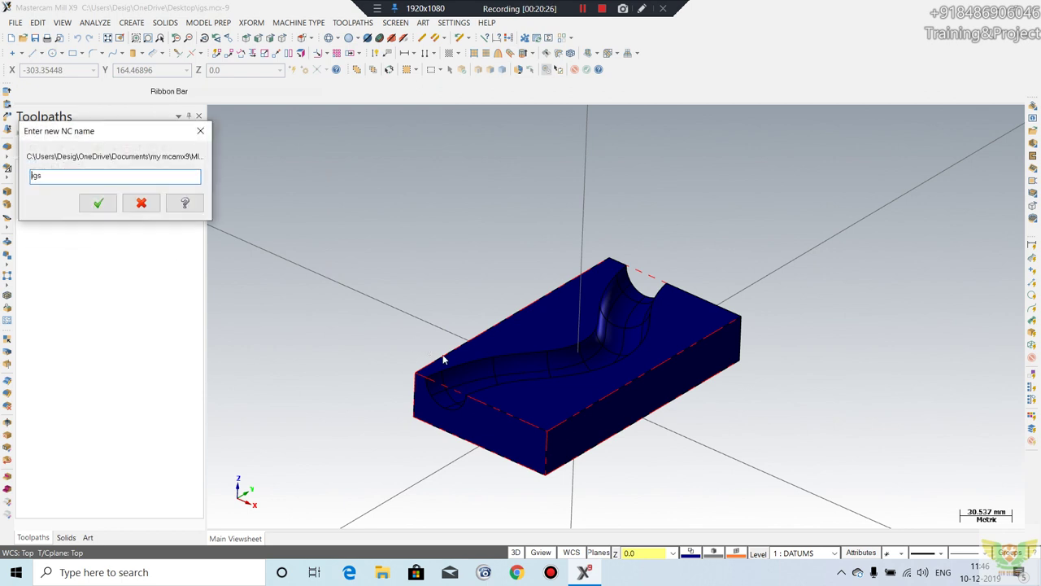
{"action": "left_click", "coordinate": [99, 203]}
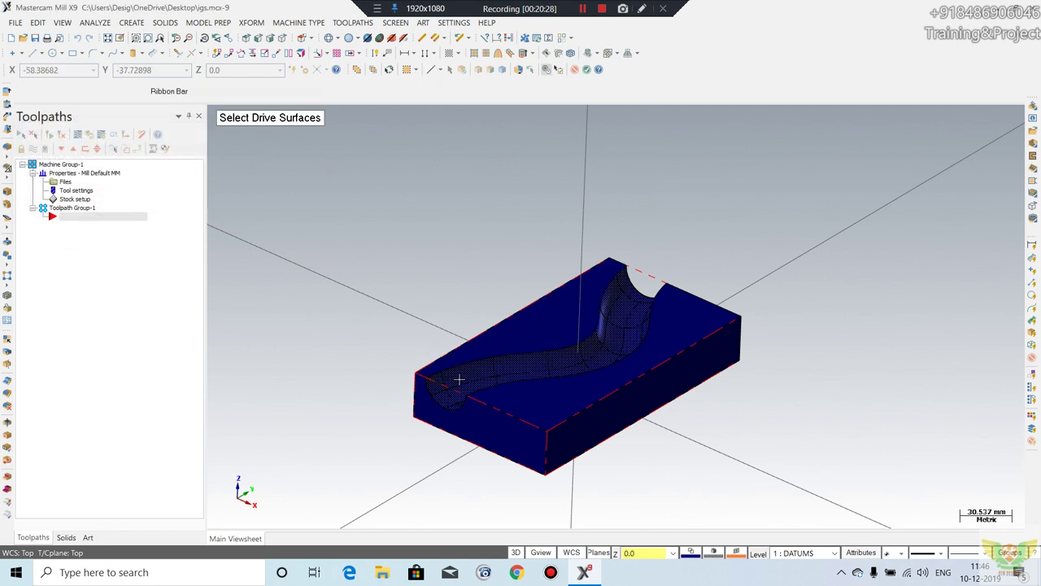
{"action": "left_click", "coordinate": [459, 378]}
{"action": "key", "text": "Return"}
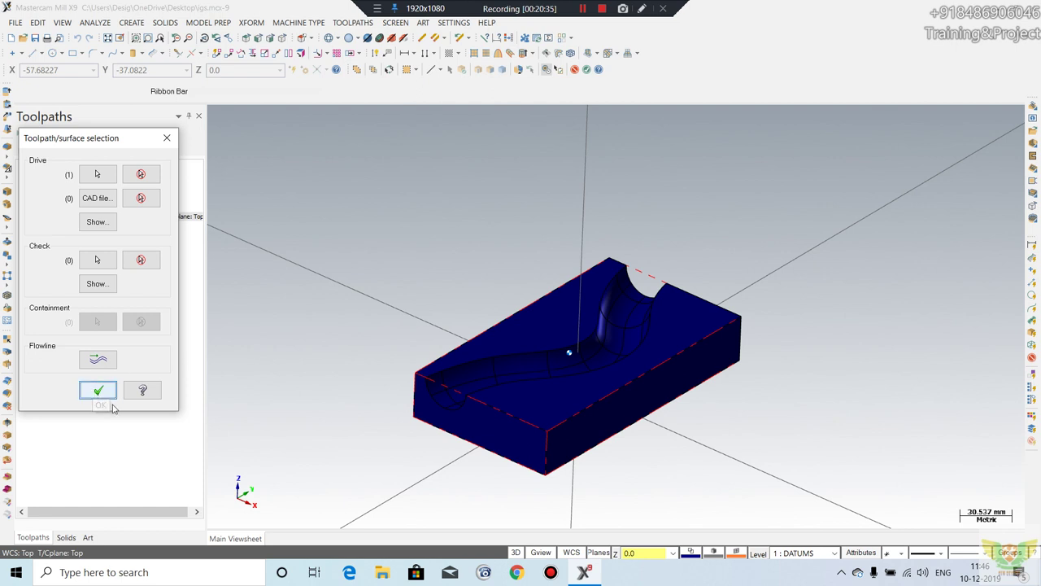
{"action": "left_click", "coordinate": [165, 142]}
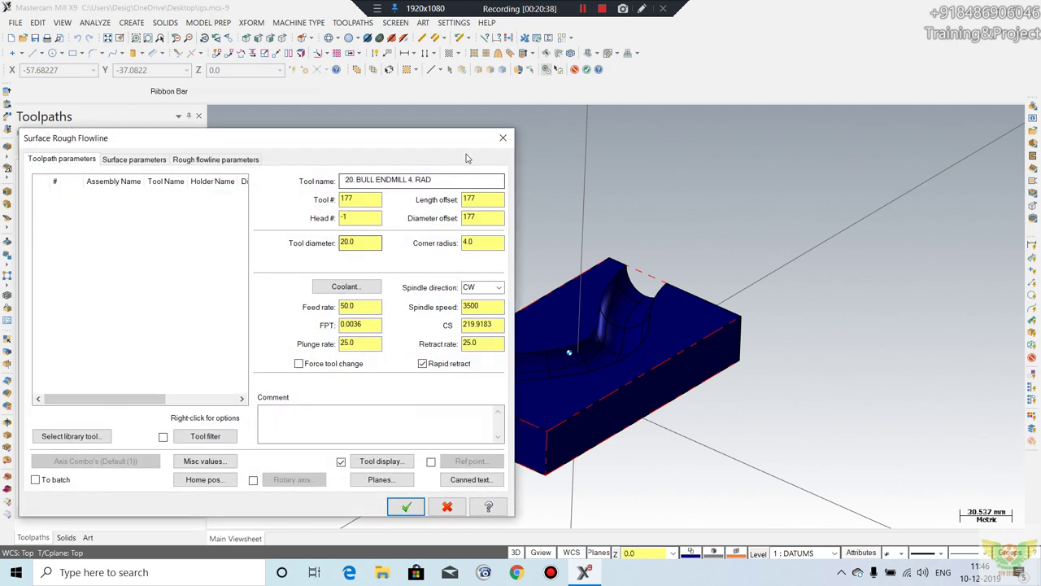
{"action": "left_click", "coordinate": [502, 135]}
Step: Discard the unfinished flowline operation and reorient the view of the block
{"action": "left_click", "coordinate": [594, 318]}
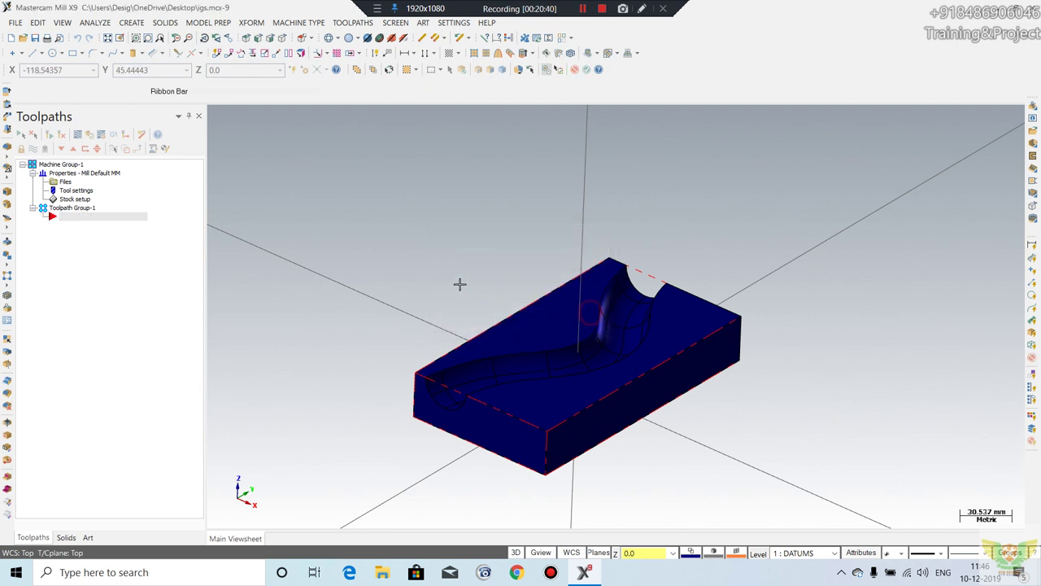
{"action": "mouse_move", "coordinate": [461, 284]}
{"action": "middle_mouse_down"}
{"action": "mouse_move", "coordinate": [462, 344]}
{"action": "mouse_move", "coordinate": [476, 260]}
{"action": "mouse_move", "coordinate": [483, 308]}
{"action": "mouse_move", "coordinate": [615, 314]}
{"action": "mouse_move", "coordinate": [471, 379]}
{"action": "mouse_move", "coordinate": [494, 341]}
{"action": "mouse_move", "coordinate": [492, 323]}
{"action": "mouse_move", "coordinate": [462, 336]}
{"action": "mouse_move", "coordinate": [495, 344]}
{"action": "mouse_move", "coordinate": [526, 246]}
{"action": "mouse_move", "coordinate": [513, 379]}
{"action": "mouse_move", "coordinate": [506, 326]}
{"action": "mouse_move", "coordinate": [472, 382]}
{"action": "mouse_move", "coordinate": [420, 426]}
{"action": "middle_mouse_up"}
{"action": "scroll", "coordinate": [483, 307], "scroll_direction": "up", "scroll_amount": 2}
{"action": "scroll", "coordinate": [467, 333], "scroll_direction": "down", "scroll_amount": 2}
{"action": "scroll", "coordinate": [420, 426], "scroll_direction": "down", "scroll_amount": 1}
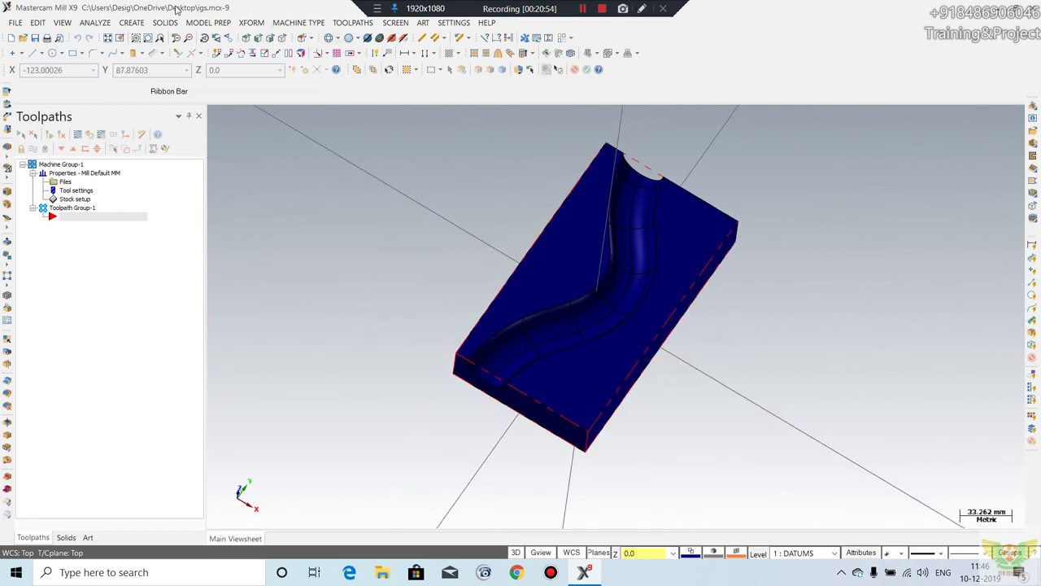
Step: Generate a silhouette boundary from the S-groove surfaces at 0.02 tolerance
{"action": "left_click", "coordinate": [131, 22]}
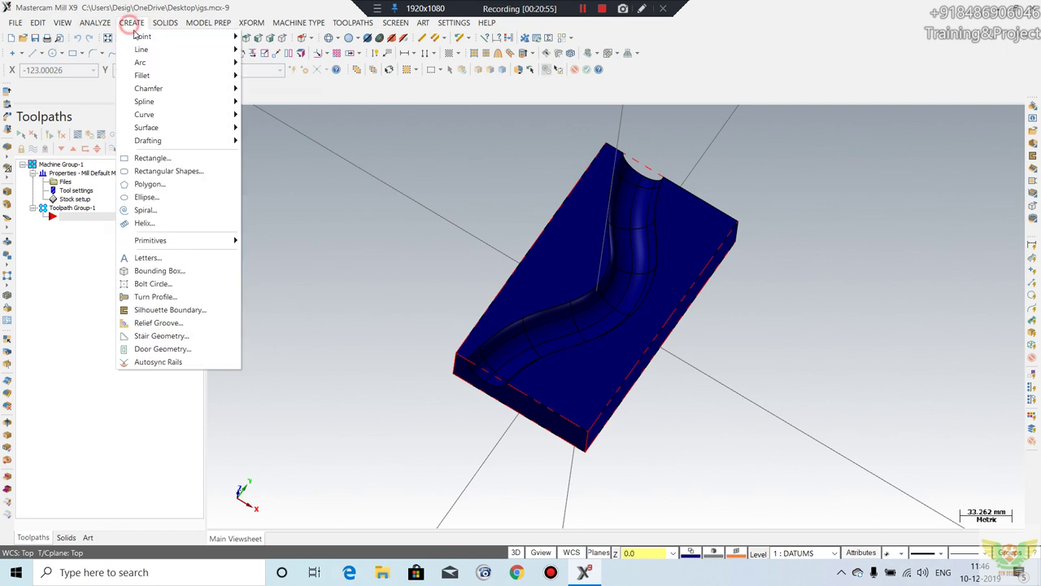
{"action": "left_click", "coordinate": [142, 310]}
{"action": "left_click", "coordinate": [557, 332]}
{"action": "key", "text": "Return"}
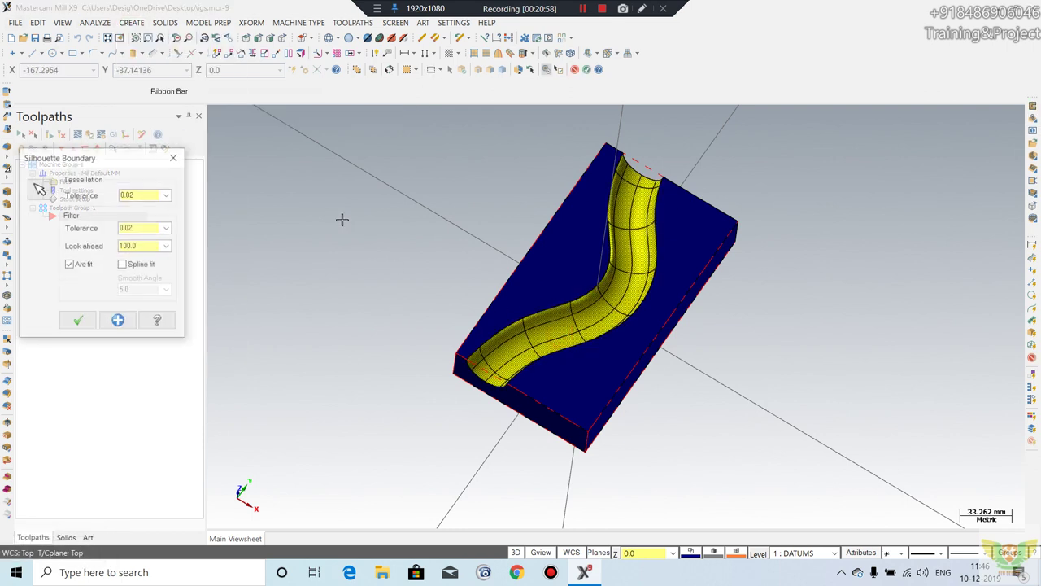
{"action": "left_click", "coordinate": [79, 297]}
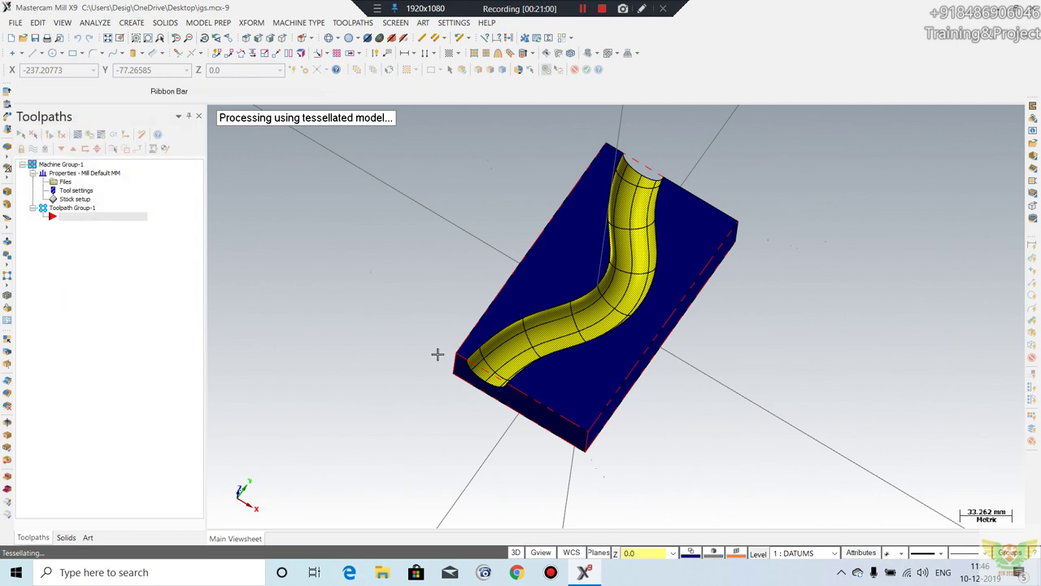
{"action": "mouse_move", "coordinate": [437, 353]}
{"action": "middle_mouse_down"}
{"action": "mouse_move", "coordinate": [461, 239]}
{"action": "mouse_move", "coordinate": [410, 316]}
{"action": "mouse_move", "coordinate": [391, 203]}
{"action": "middle_mouse_up"}
Step: Start a Surface Rough Flowline toolpath with undefined boss/cavity, default NC name, and S-groove drive surfaces
{"action": "left_click", "coordinate": [354, 22]}
{"action": "mouse_move", "coordinate": [372, 119]}
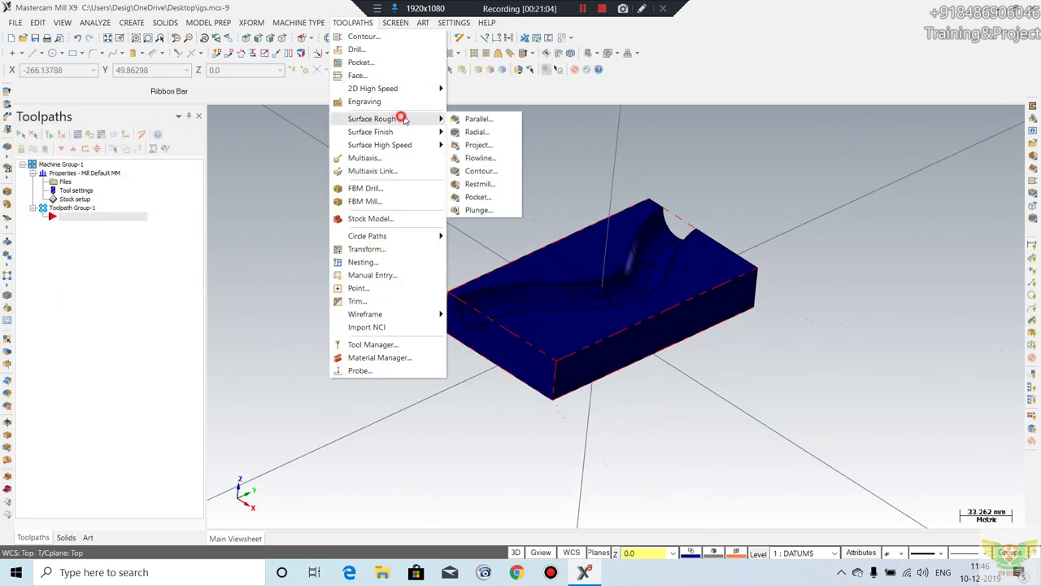
{"action": "left_click", "coordinate": [485, 154]}
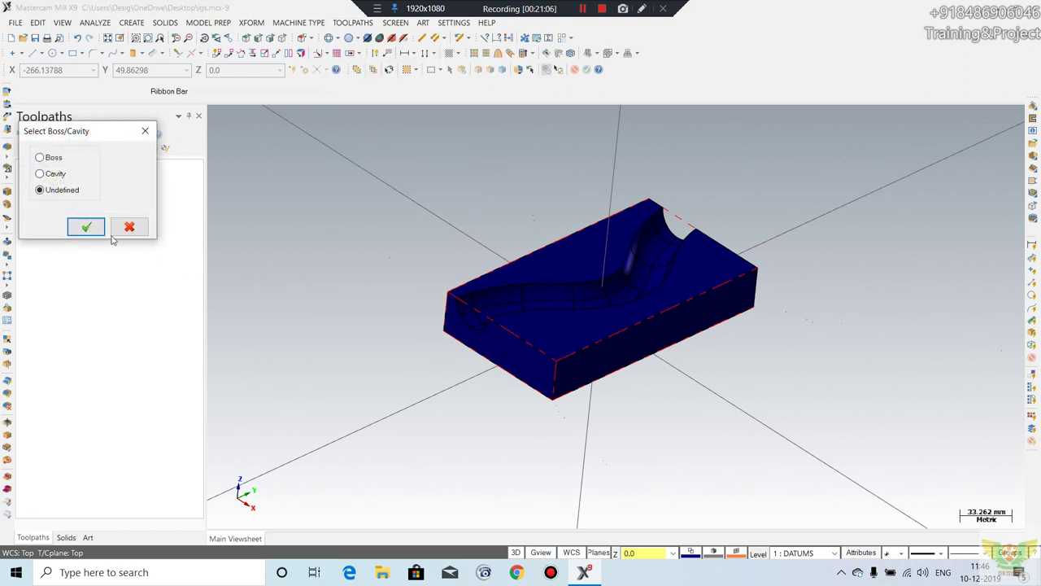
{"action": "left_click", "coordinate": [86, 227]}
{"action": "left_click", "coordinate": [98, 204]}
{"action": "left_click", "coordinate": [523, 298]}
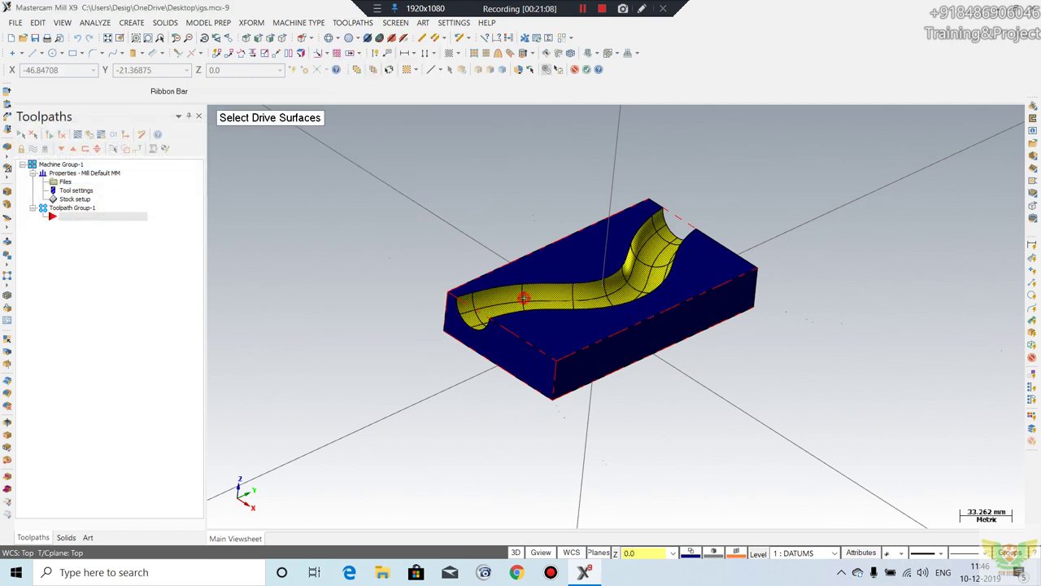
{"action": "key", "text": "Return"}
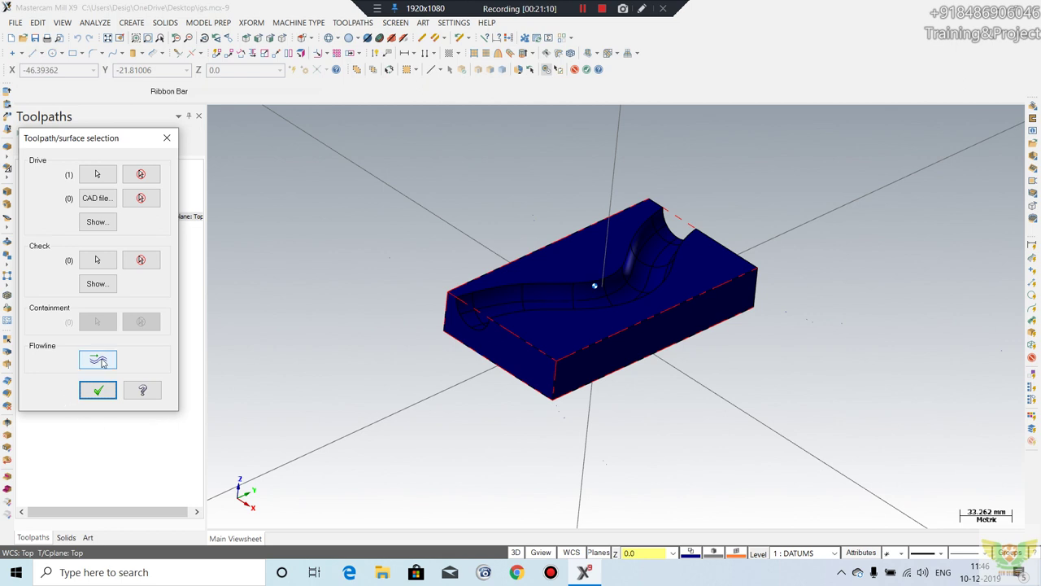
Step: Flip the flowline step and cut directions on the S-channel surface and accept
{"action": "left_click", "coordinate": [102, 358]}
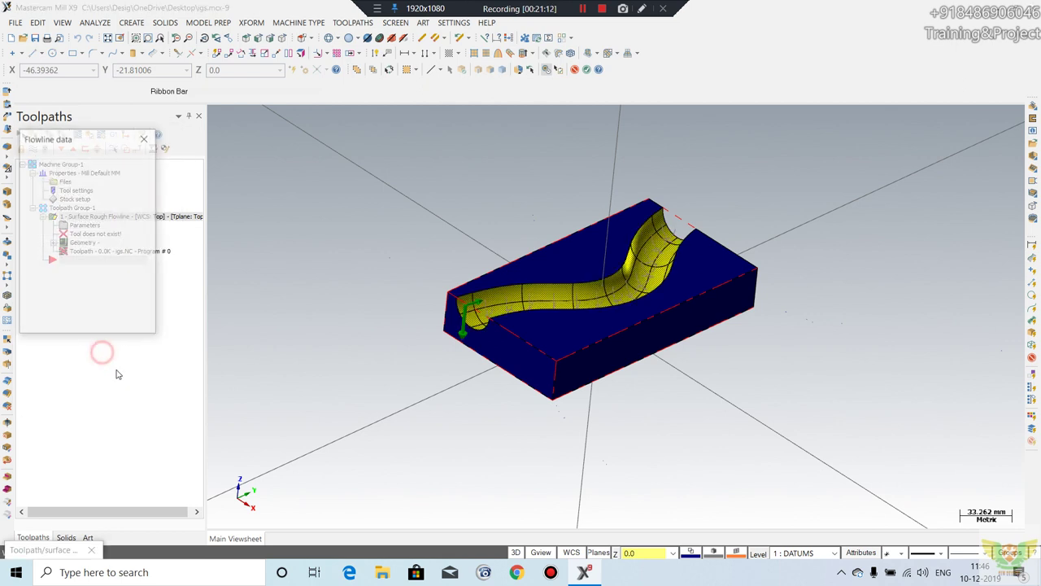
{"action": "middle_click_drag", "start_coordinate": [416, 372], "coordinate": [415, 379]}
{"action": "scroll", "coordinate": [456, 341], "scroll_direction": "up", "scroll_amount": 1}
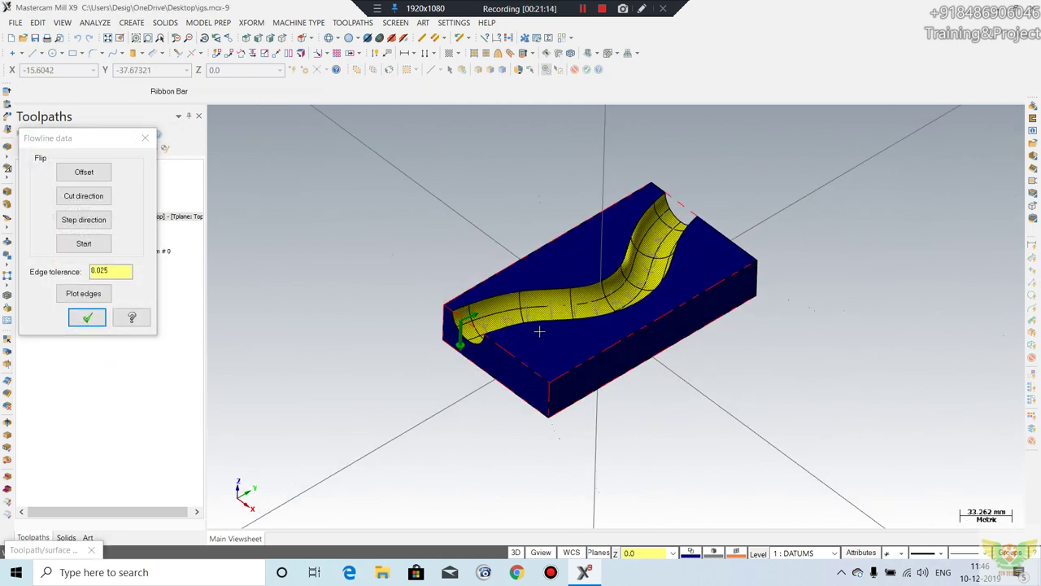
{"action": "scroll", "coordinate": [471, 311], "scroll_direction": "up", "scroll_amount": 1}
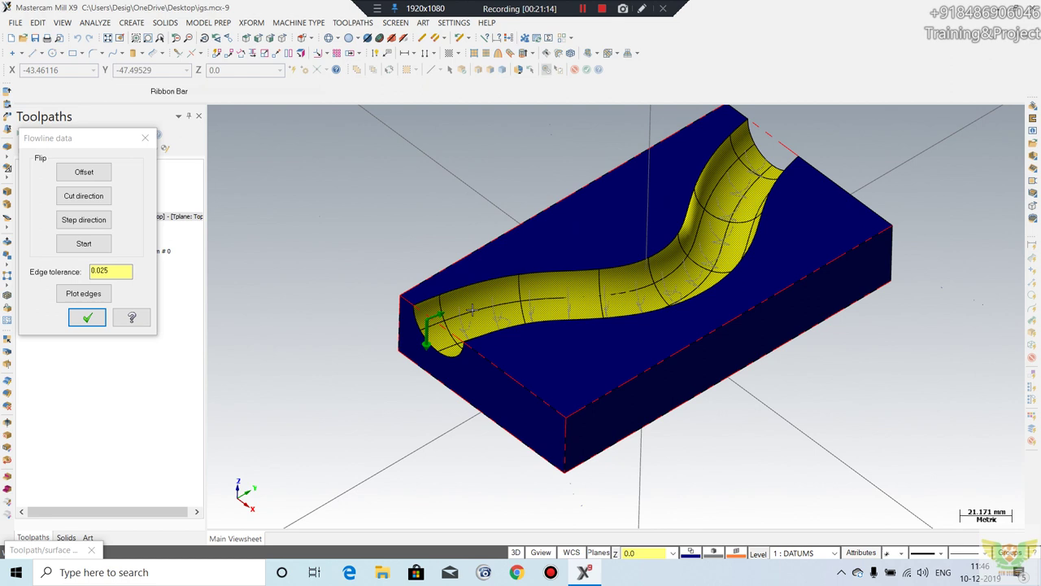
{"action": "left_click", "coordinate": [83, 196]}
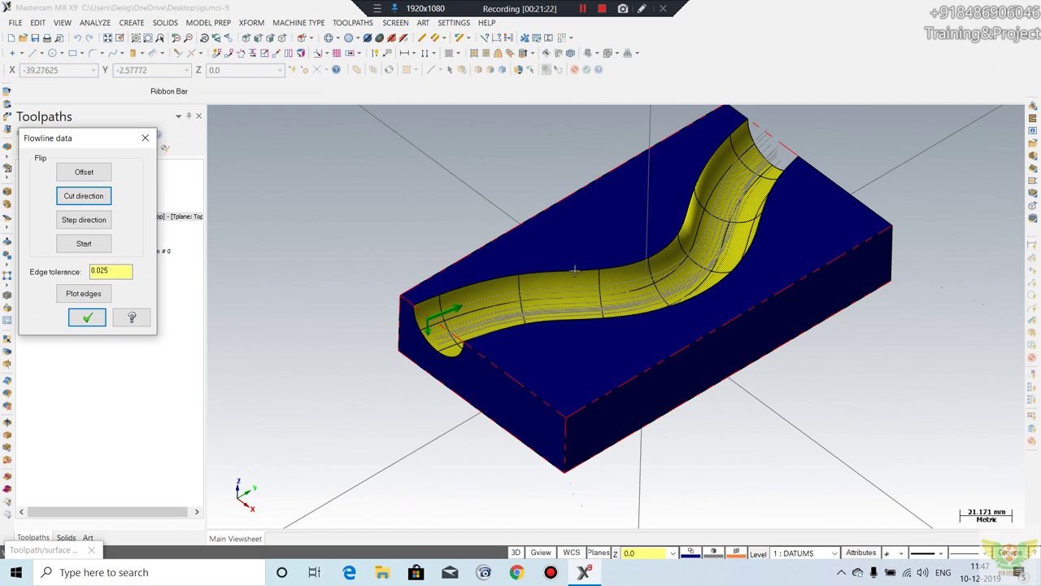
{"action": "left_click", "coordinate": [93, 200]}
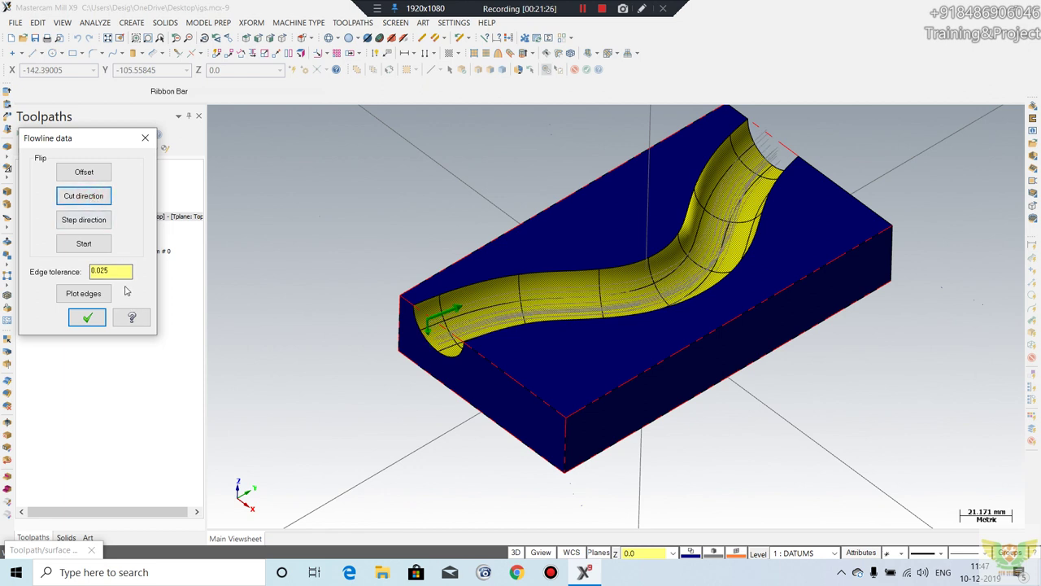
{"action": "left_click", "coordinate": [88, 318]}
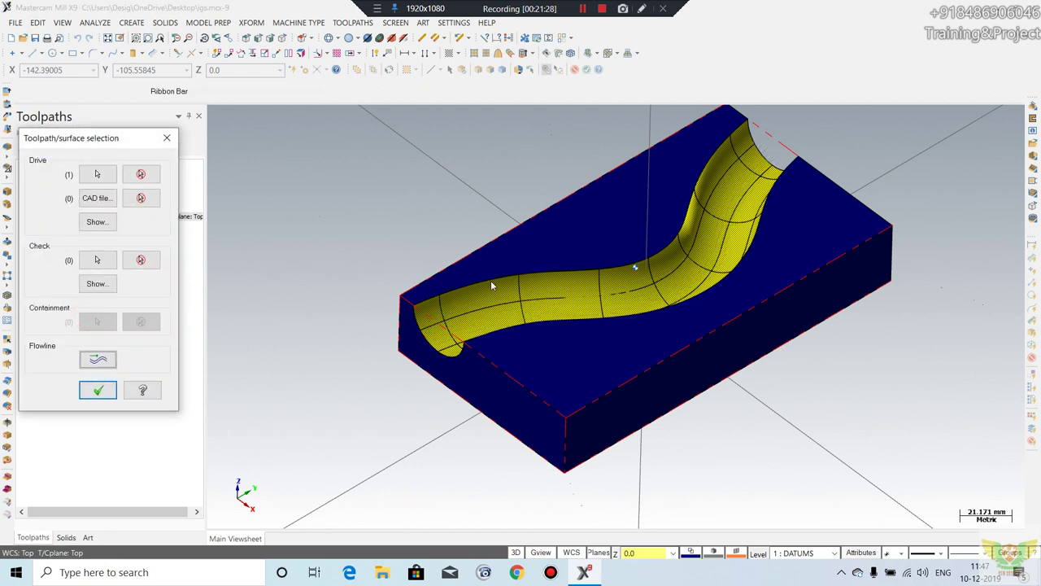
Step: Create a new 6 mm bull-nose endmill with a 1.5 corner radius
{"action": "left_click", "coordinate": [92, 392]}
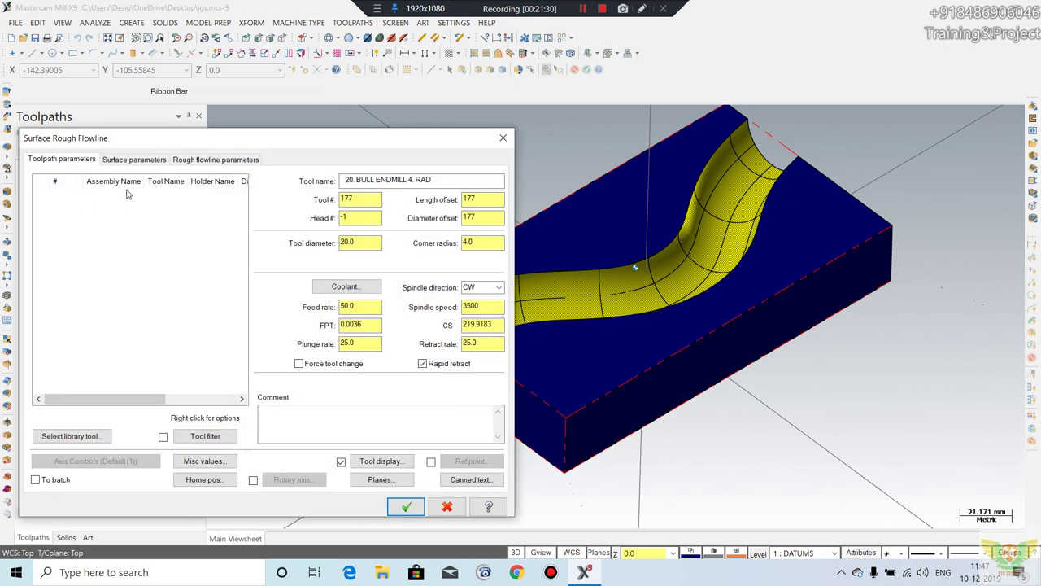
{"action": "right_click", "coordinate": [92, 239]}
{"action": "left_click", "coordinate": [145, 237]}
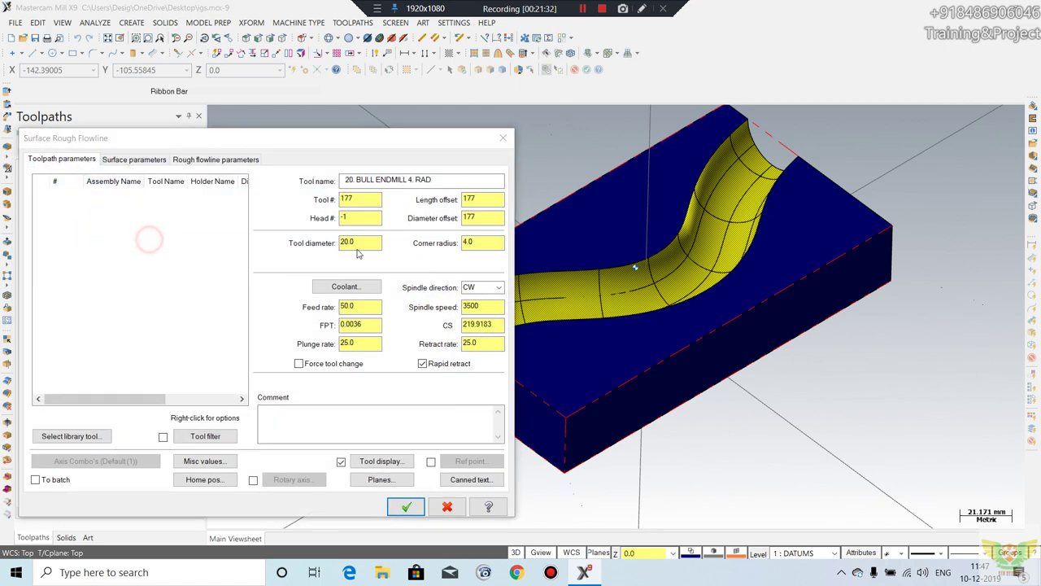
{"action": "left_click", "coordinate": [683, 455]}
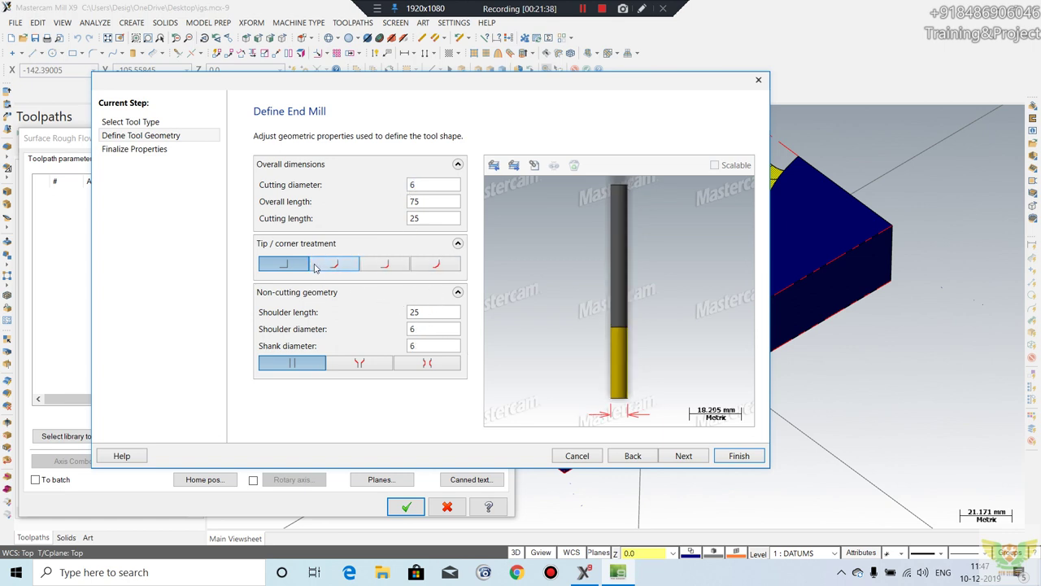
{"action": "left_click", "coordinate": [379, 264]}
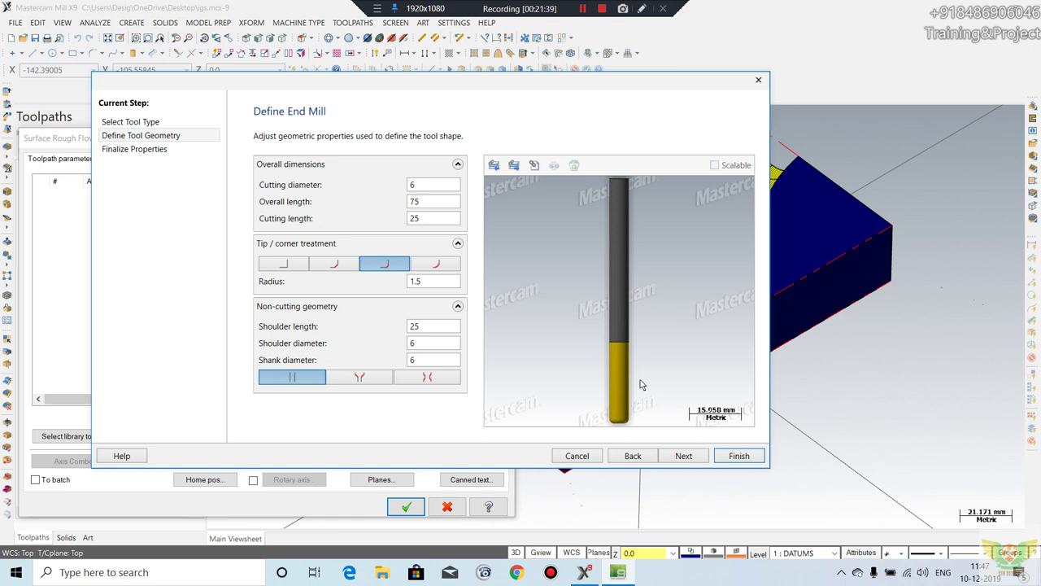
{"action": "left_click", "coordinate": [739, 456]}
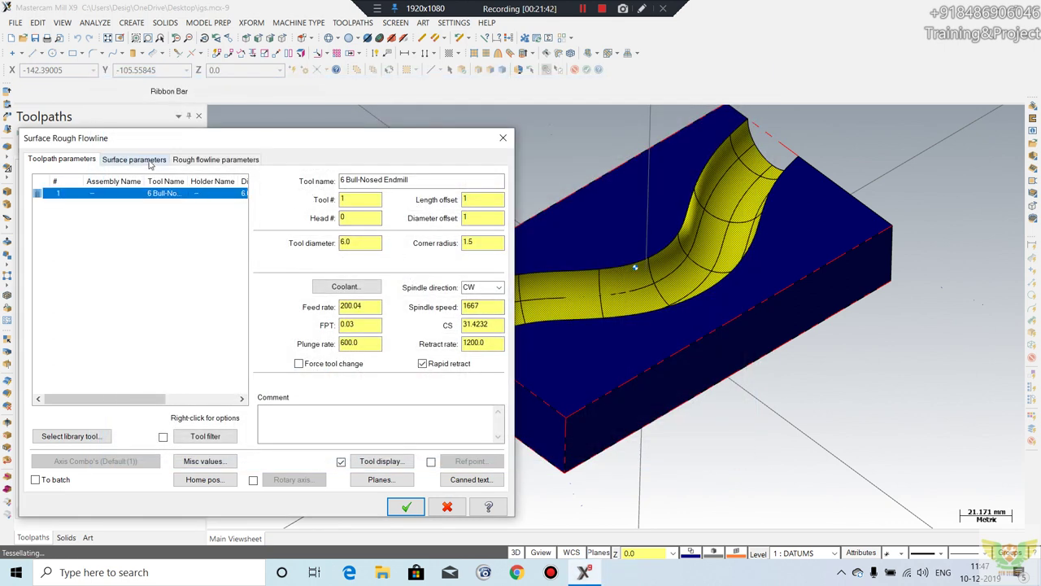
Step: Review the surface, rough flowline and cut depth parameters, then generate the toolpath
{"action": "left_click", "coordinate": [148, 161]}
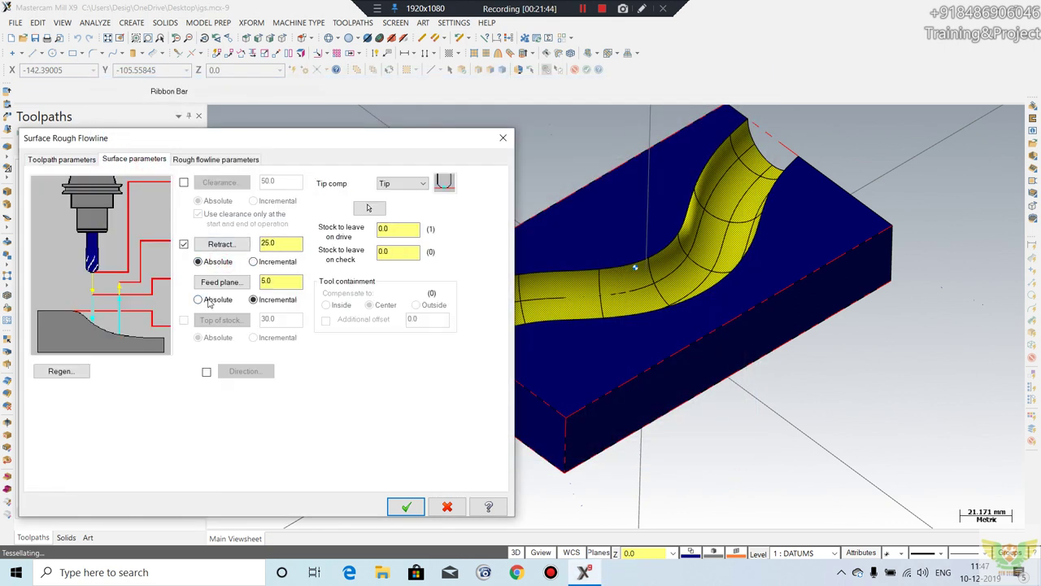
{"action": "left_click", "coordinate": [200, 160]}
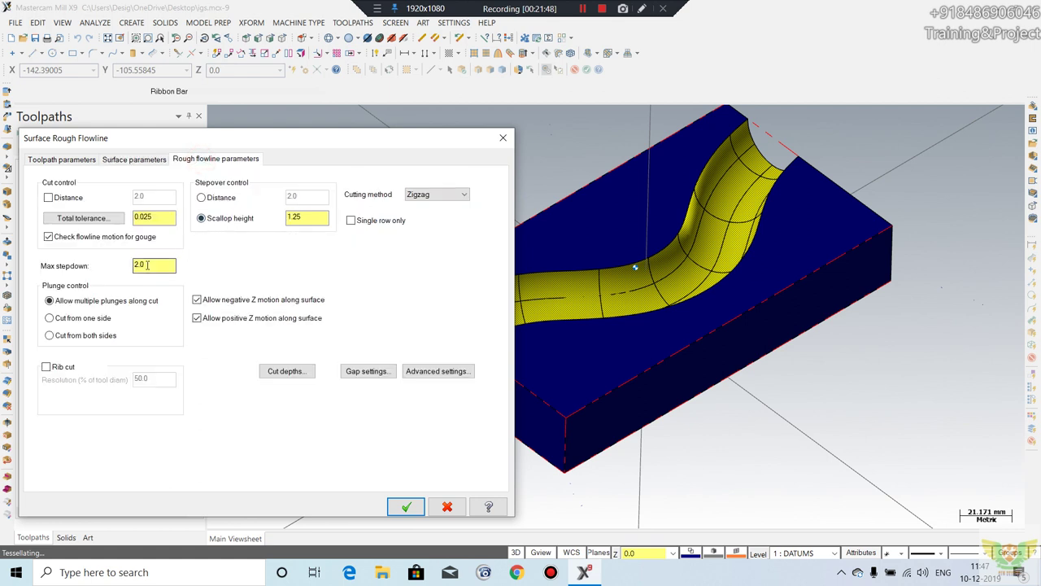
{"action": "left_click", "coordinate": [307, 378]}
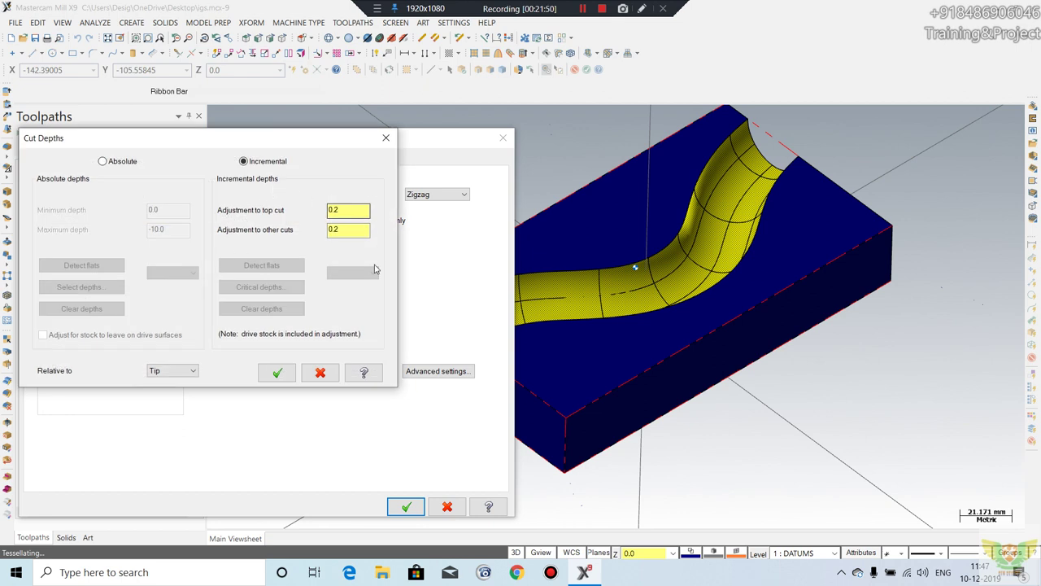
{"action": "left_click", "coordinate": [279, 373]}
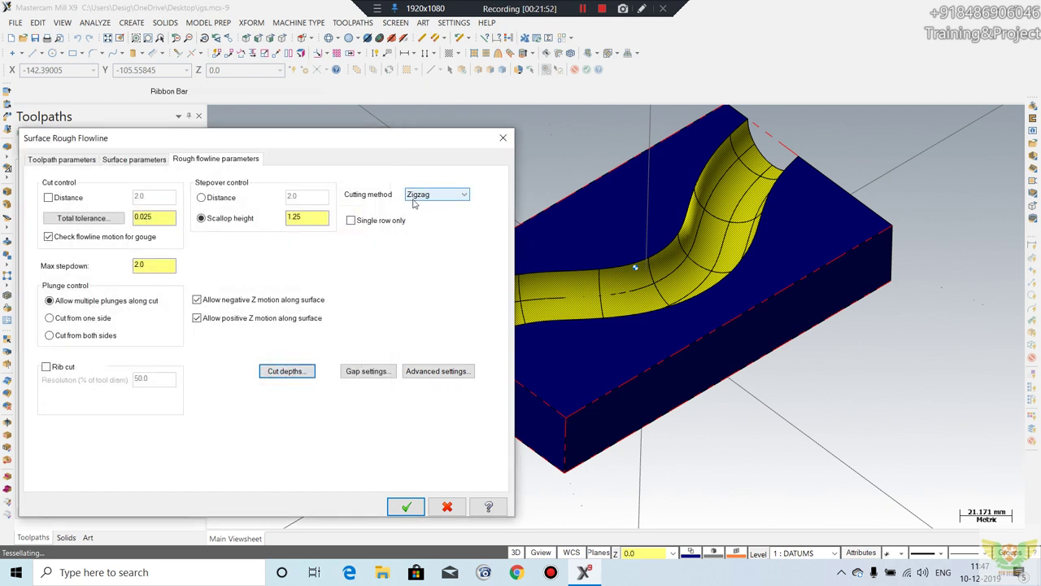
{"action": "left_click", "coordinate": [408, 507]}
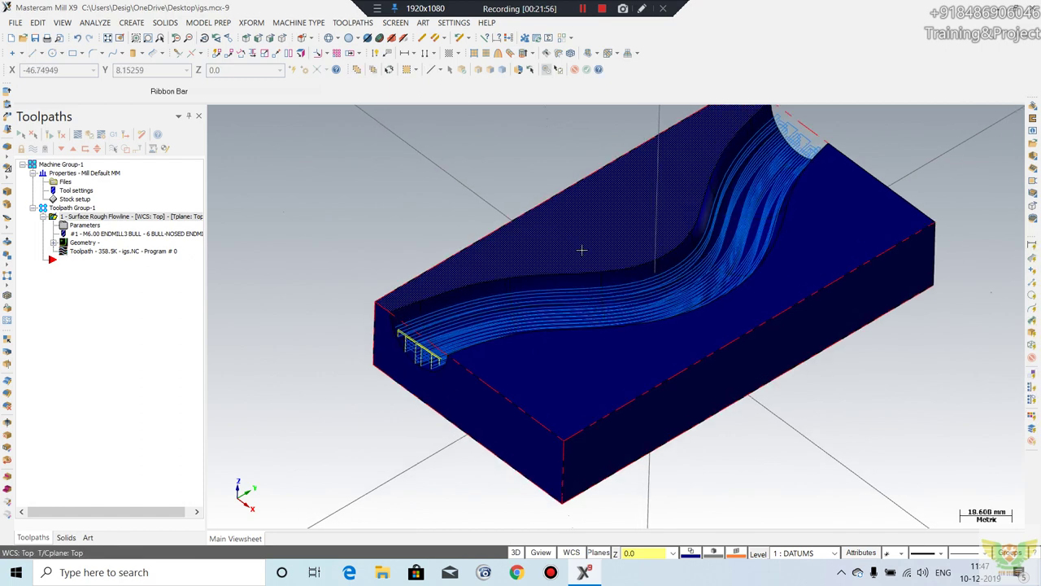
Step: Zoom and orbit the part, then play the backplot of the flowline roughing toolpath
{"action": "scroll", "coordinate": [587, 284], "scroll_direction": "down", "scroll_amount": 2}
{"action": "scroll", "coordinate": [587, 283], "scroll_direction": "up", "scroll_amount": 1}
{"action": "scroll", "coordinate": [588, 286], "scroll_direction": "up", "scroll_amount": 1}
{"action": "scroll", "coordinate": [773, 174], "scroll_direction": "up", "scroll_amount": 1}
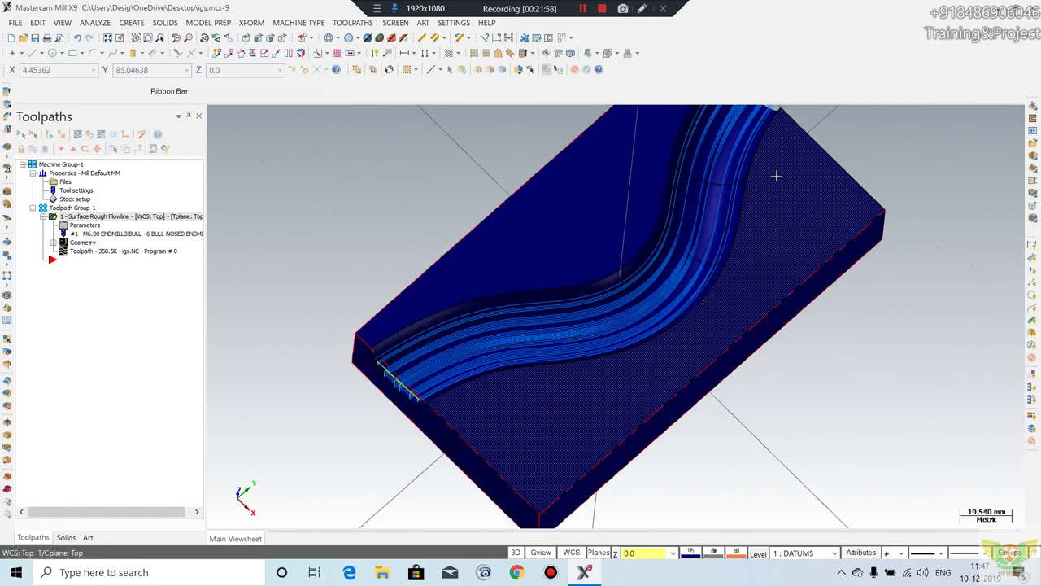
{"action": "scroll", "coordinate": [675, 260], "scroll_direction": "up", "scroll_amount": 1}
{"action": "middle_click_drag", "start_coordinate": [675, 259], "coordinate": [570, 244]}
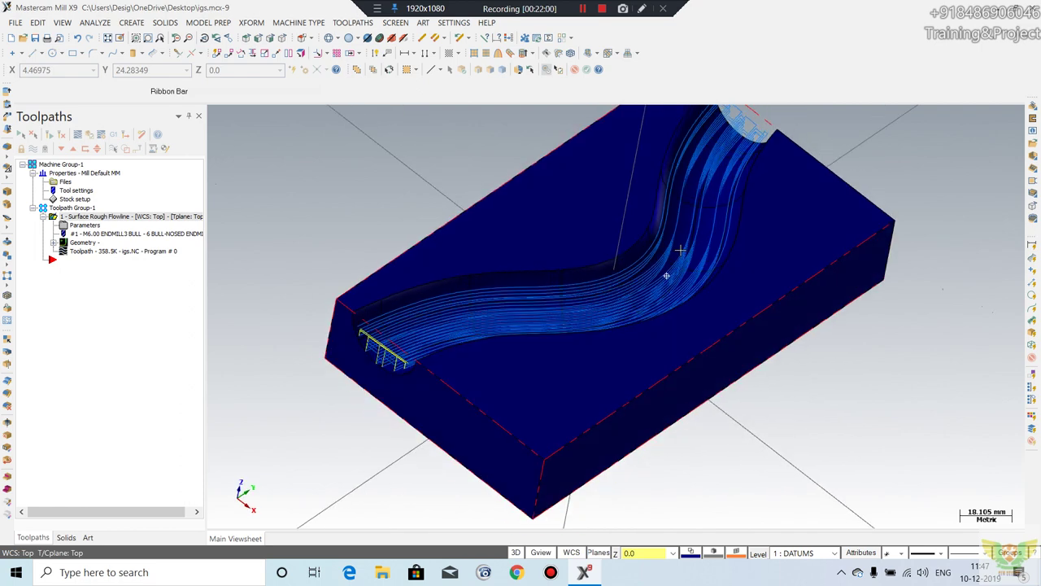
{"action": "left_click", "coordinate": [77, 135]}
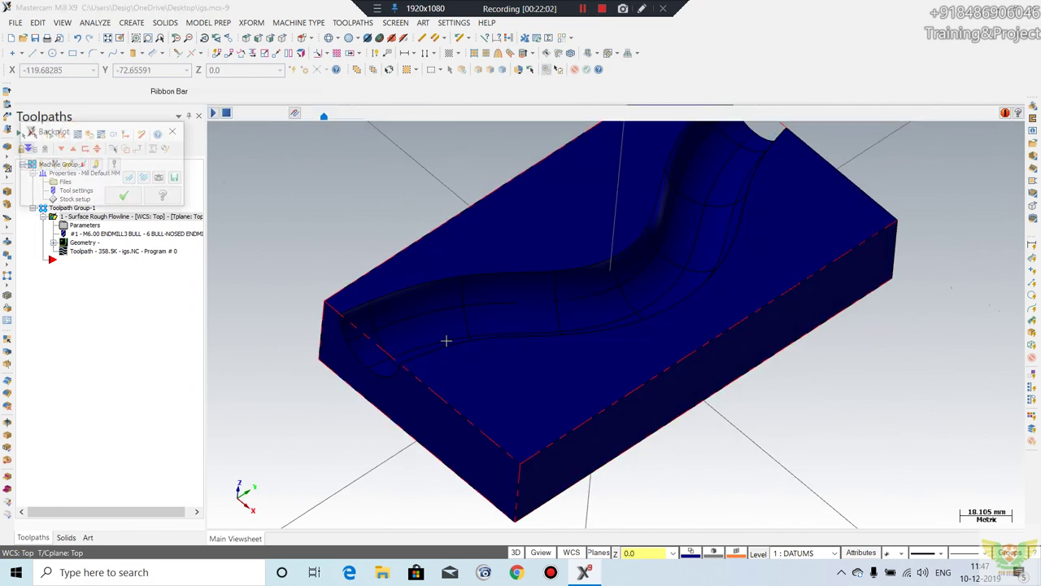
{"action": "left_click", "coordinate": [215, 113]}
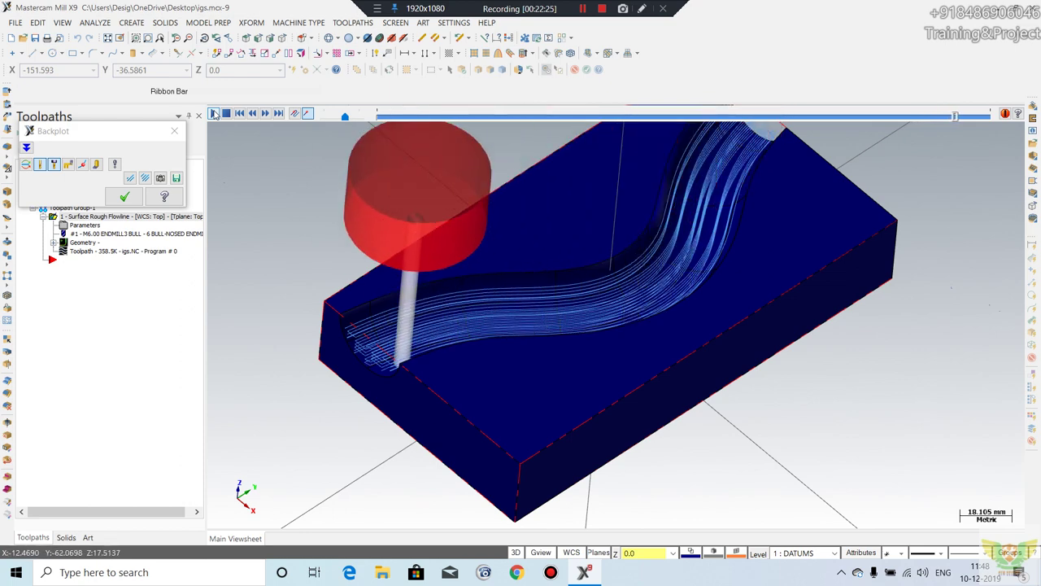
Step: Close the backplot, then review and accept the gap settings and the operation's parameters
{"action": "left_click", "coordinate": [123, 196]}
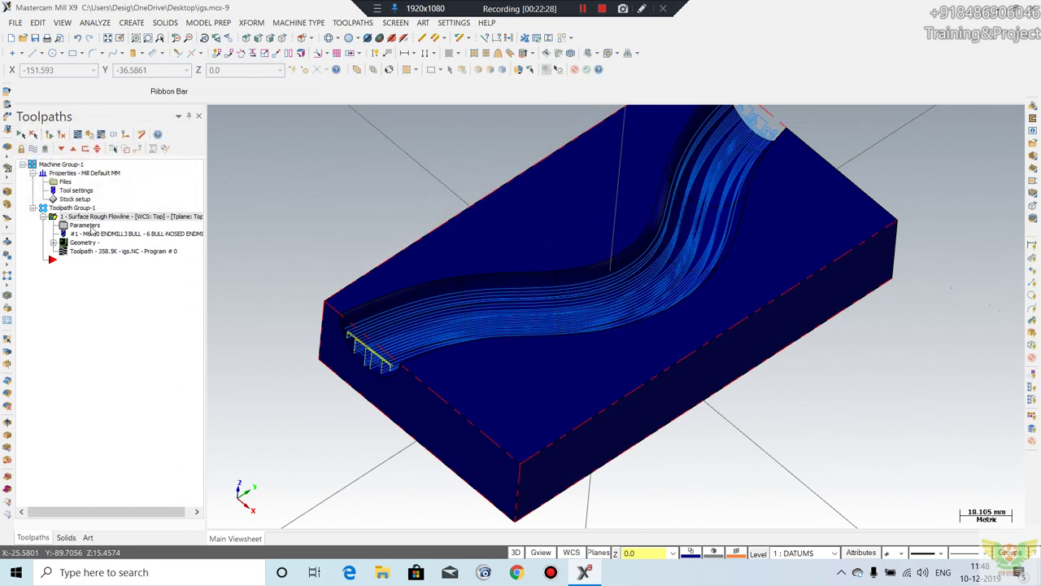
{"action": "left_click", "coordinate": [87, 223]}
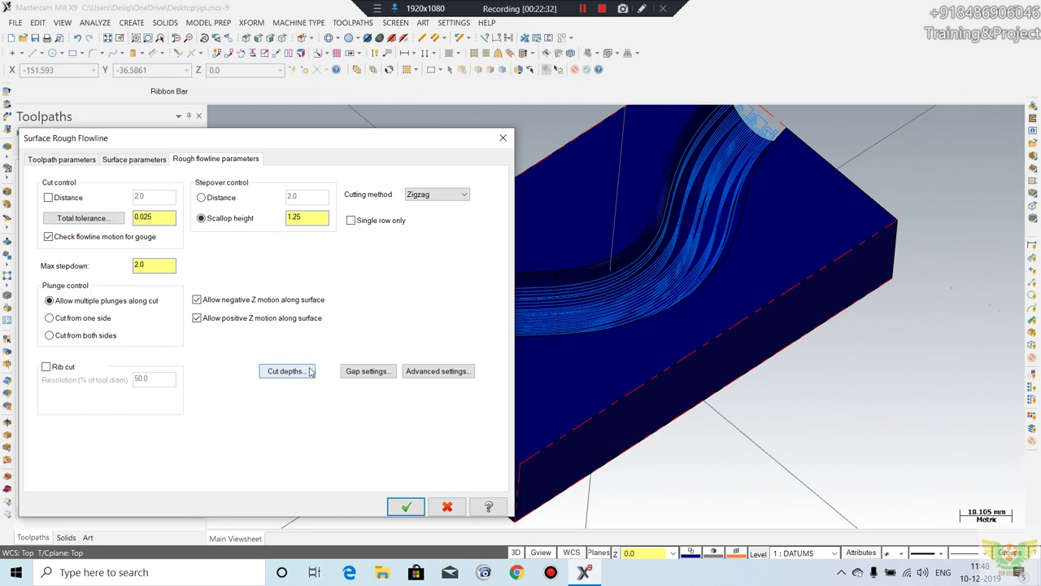
{"action": "left_click", "coordinate": [354, 373]}
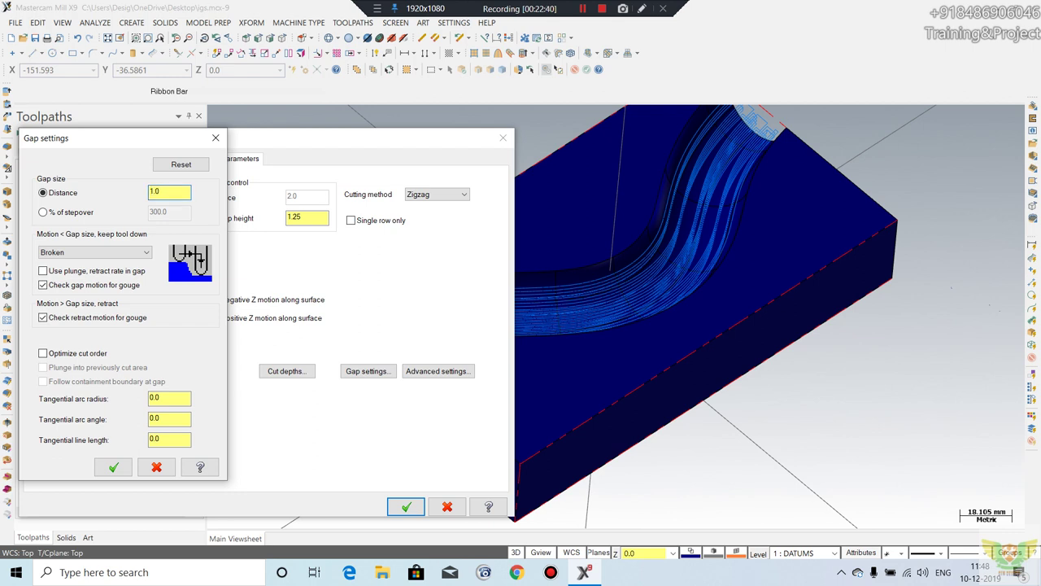
{"action": "left_click", "coordinate": [114, 470]}
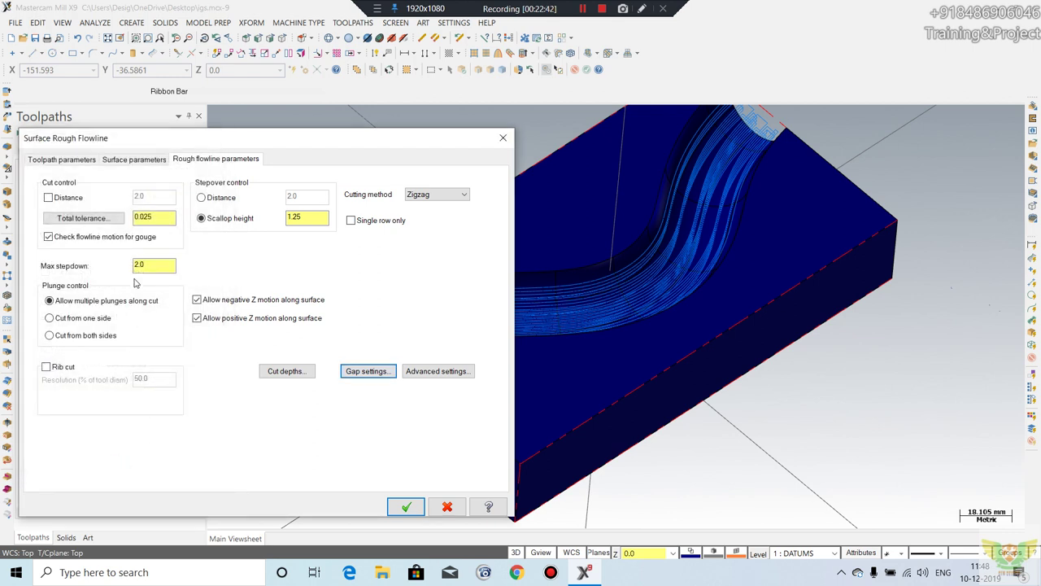
{"action": "left_click", "coordinate": [405, 506]}
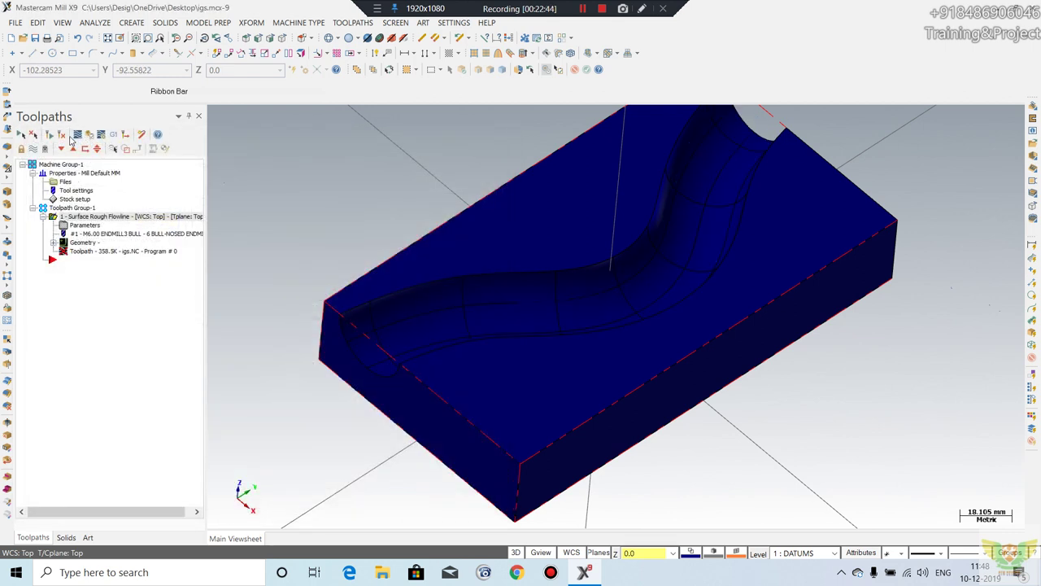
Step: Regenerate the outdated roughing operation to 364.7K and play its backplot
{"action": "left_click", "coordinate": [79, 134]}
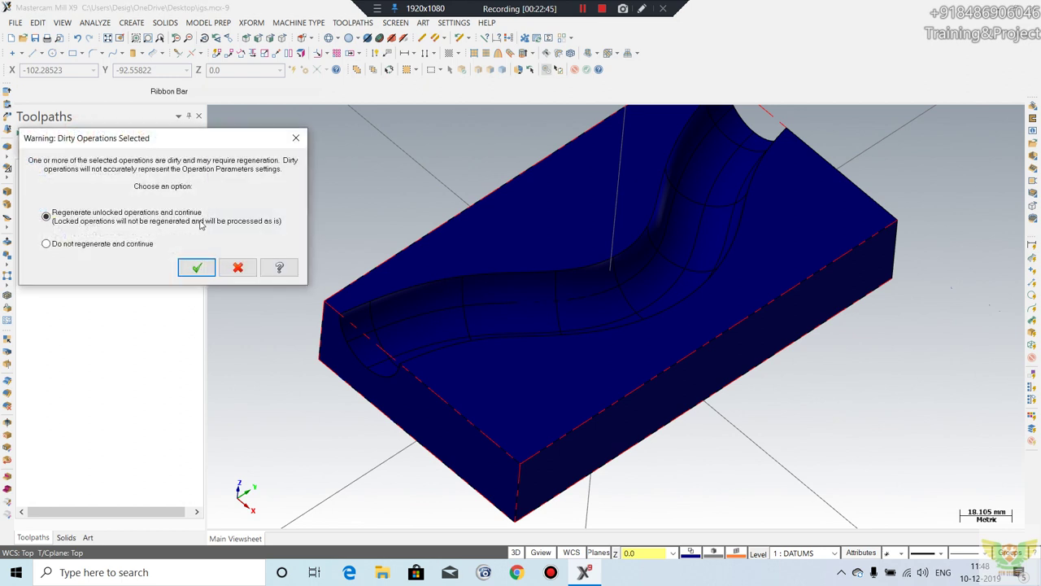
{"action": "left_click", "coordinate": [198, 270]}
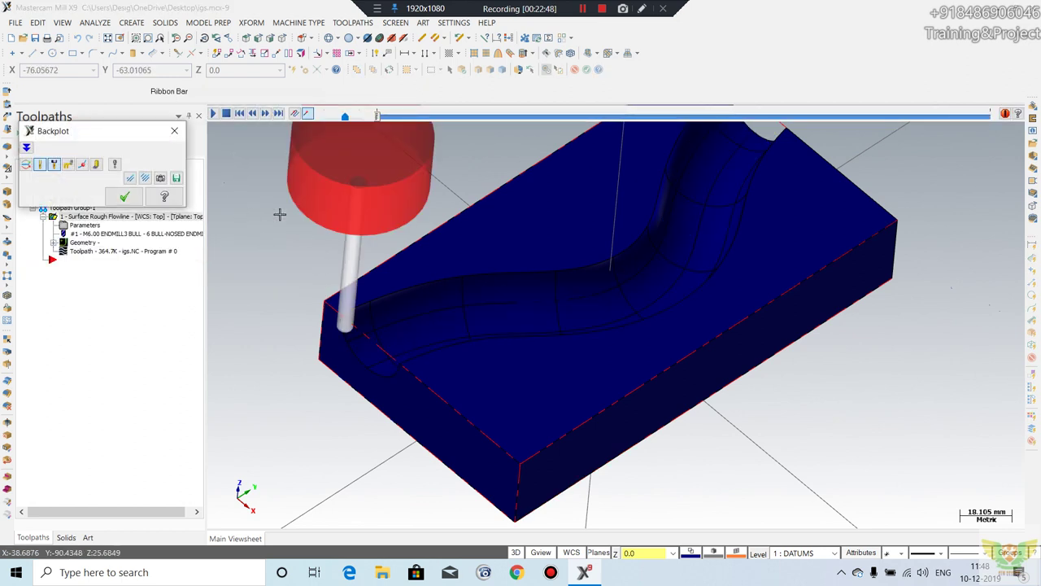
{"action": "left_click", "coordinate": [212, 113]}
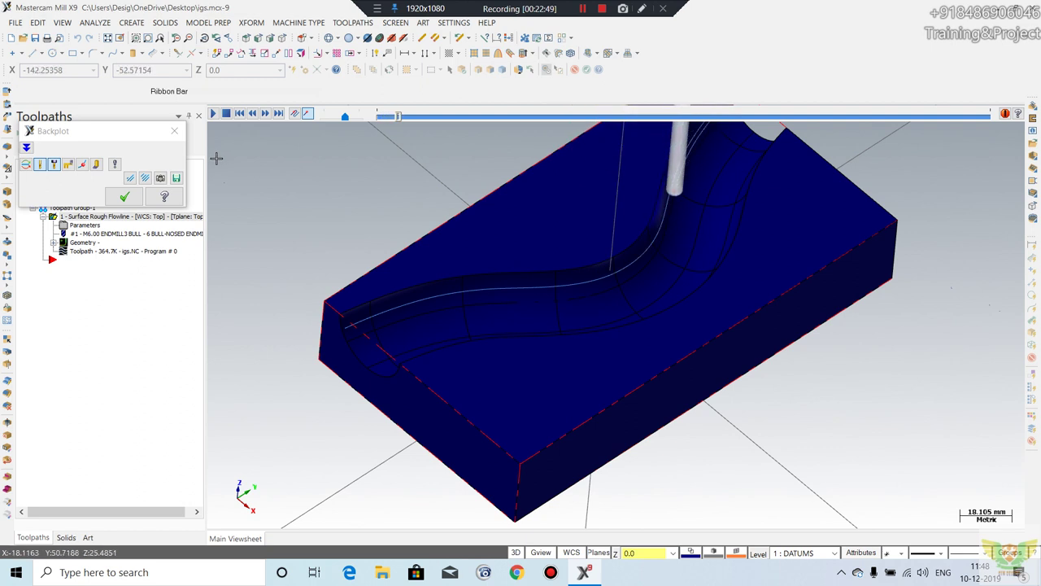